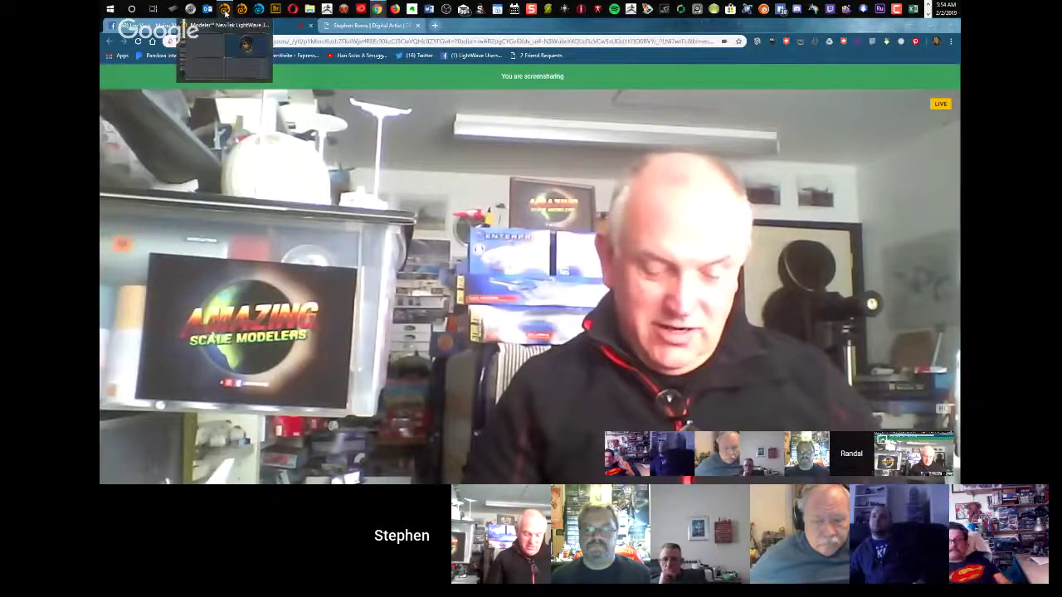
Step: Switch to LightWave Modeler, enlarge the perspective view to fill the workspace, and move the Layers window clear of the model
click(225, 10)
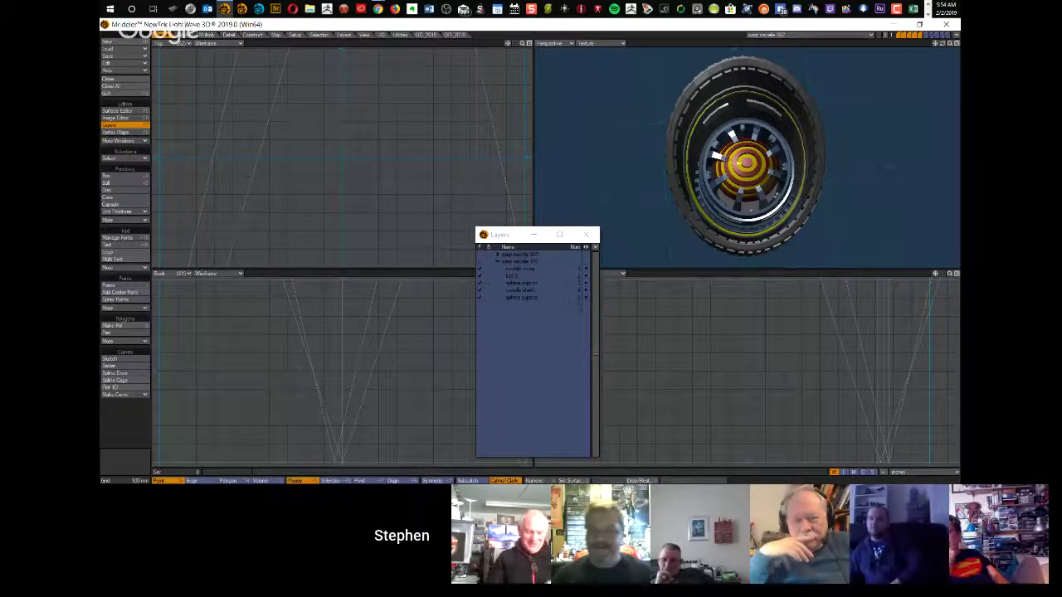
key(KP_0)
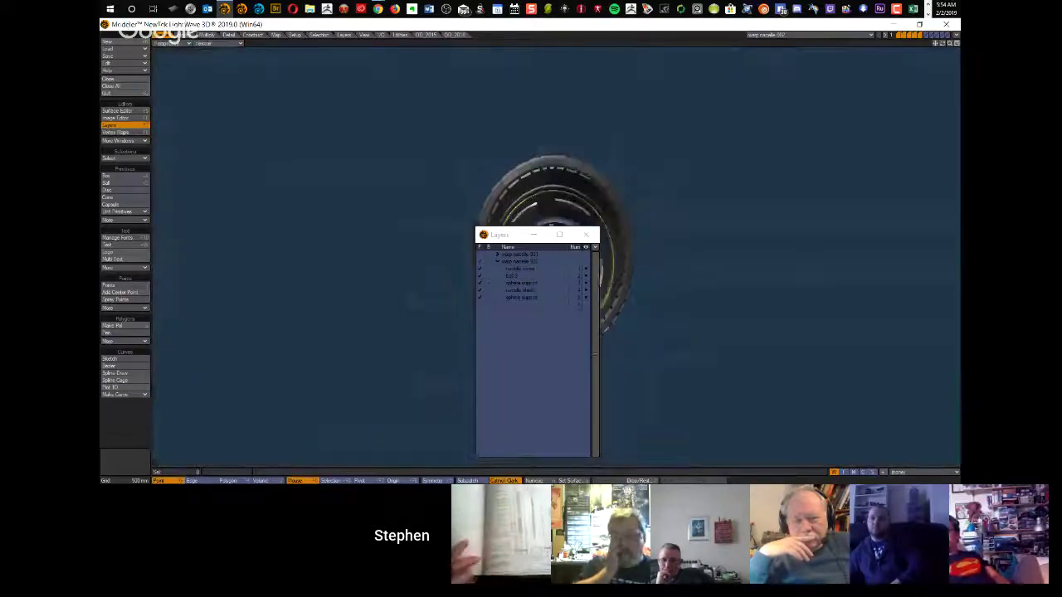
drag(513, 240, 810, 109)
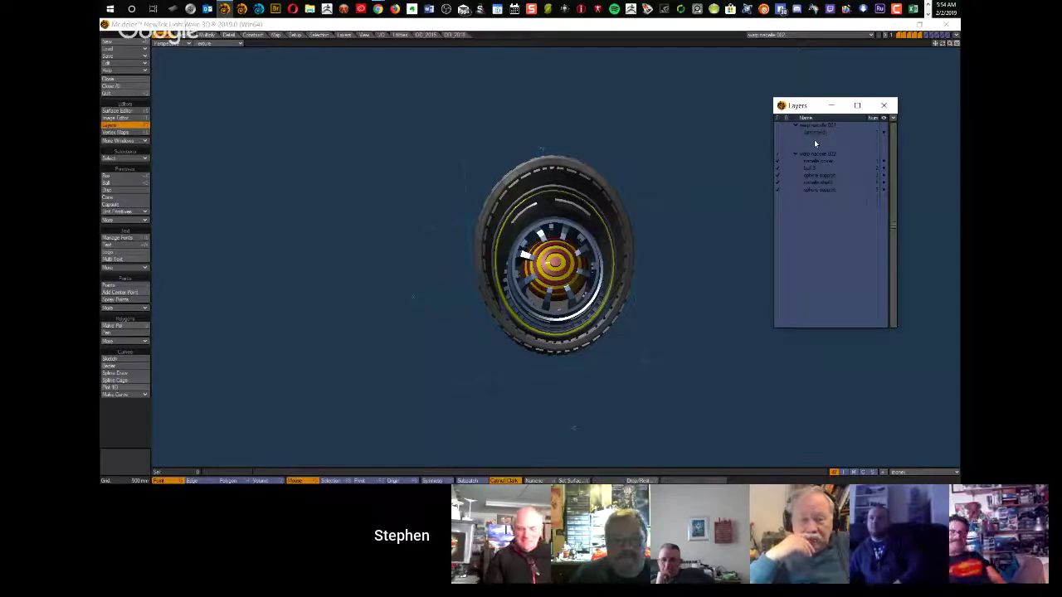
Step: Show the warp nacelle 001 object and examine its early sphere and ring design
click(812, 134)
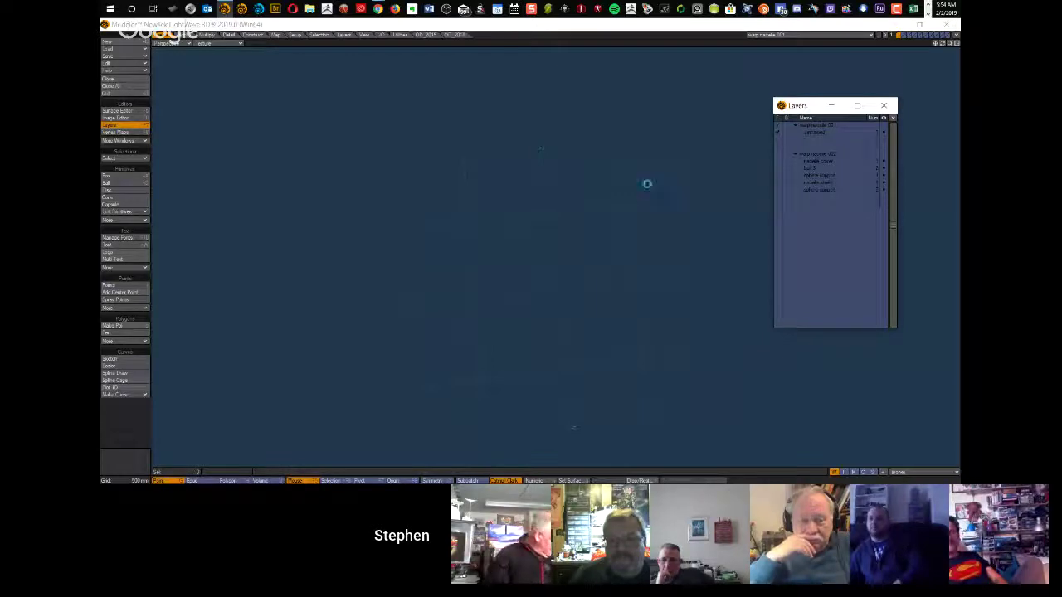
alt+drag(400, 256, 415, 226)
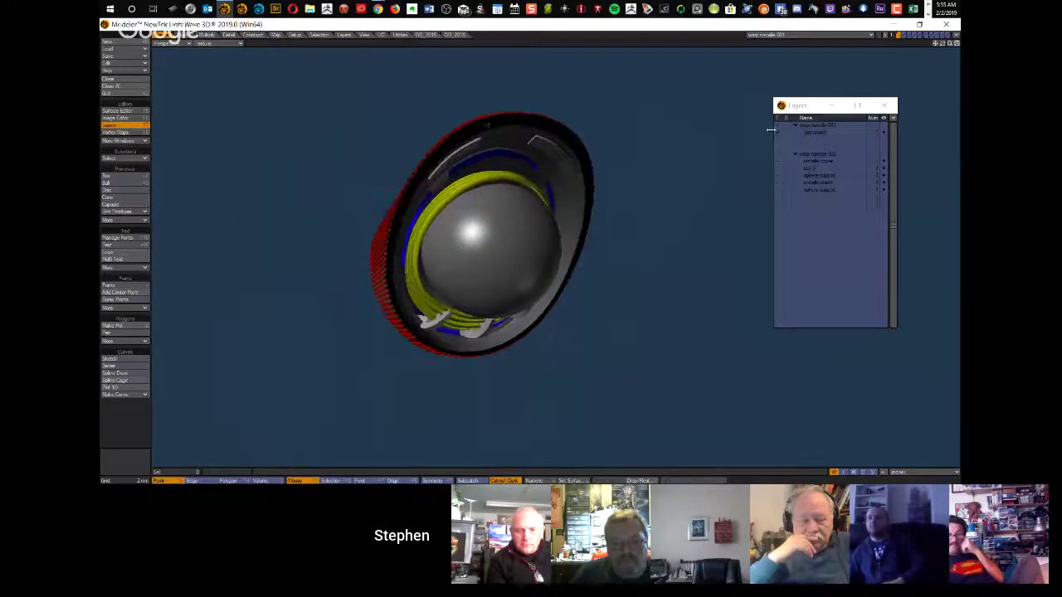
Step: Show all layers of warp nacelle 002 fitted to the view and examine the complete assembly from several angles
click(805, 156)
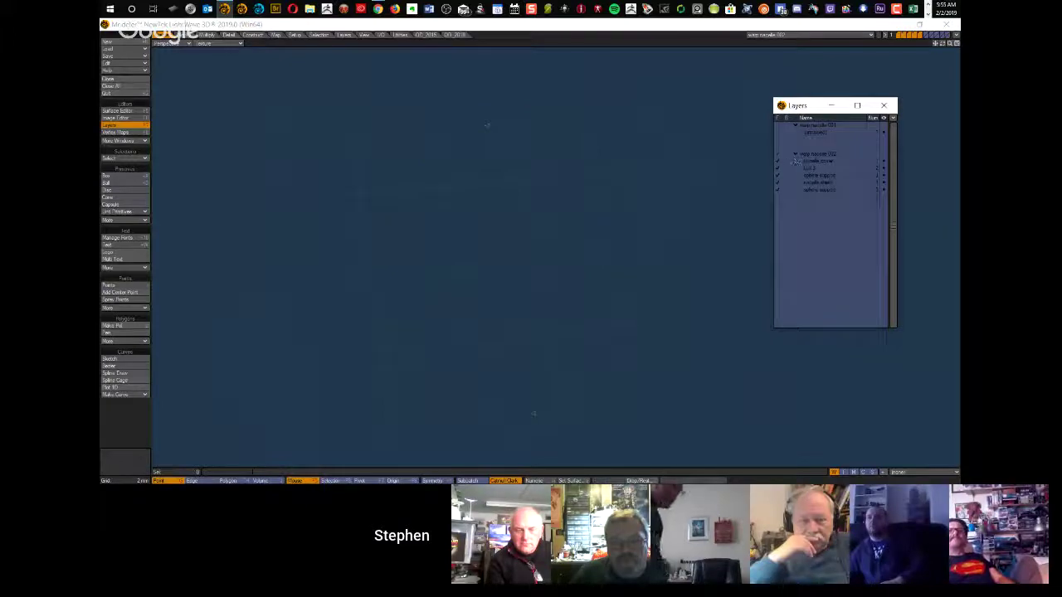
key(a)
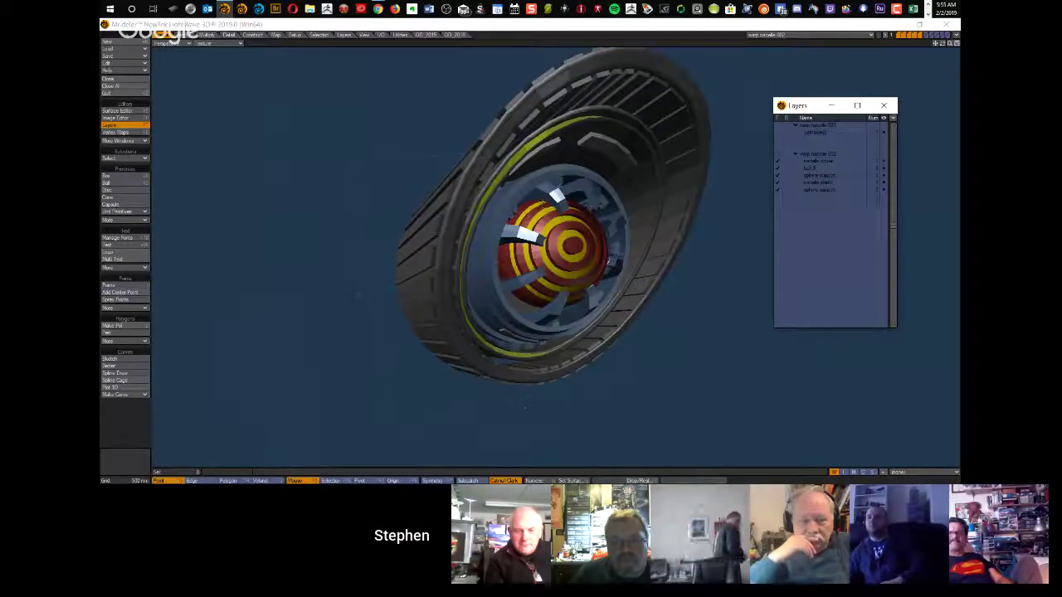
alt+drag(648, 170, 578, 329)
alt+drag(500, 298, 481, 290)
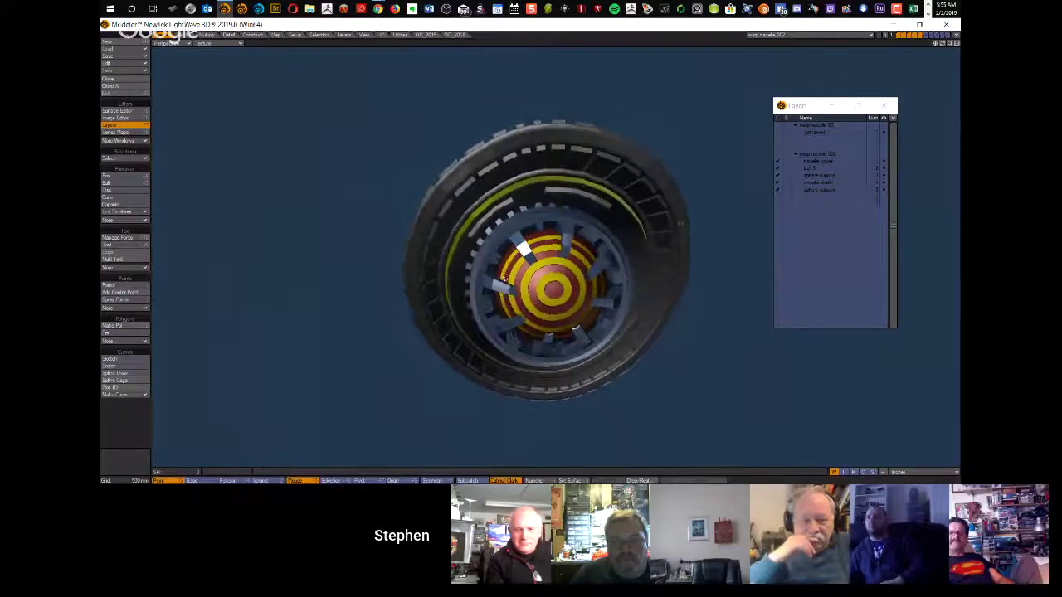
alt+drag(486, 266, 575, 328)
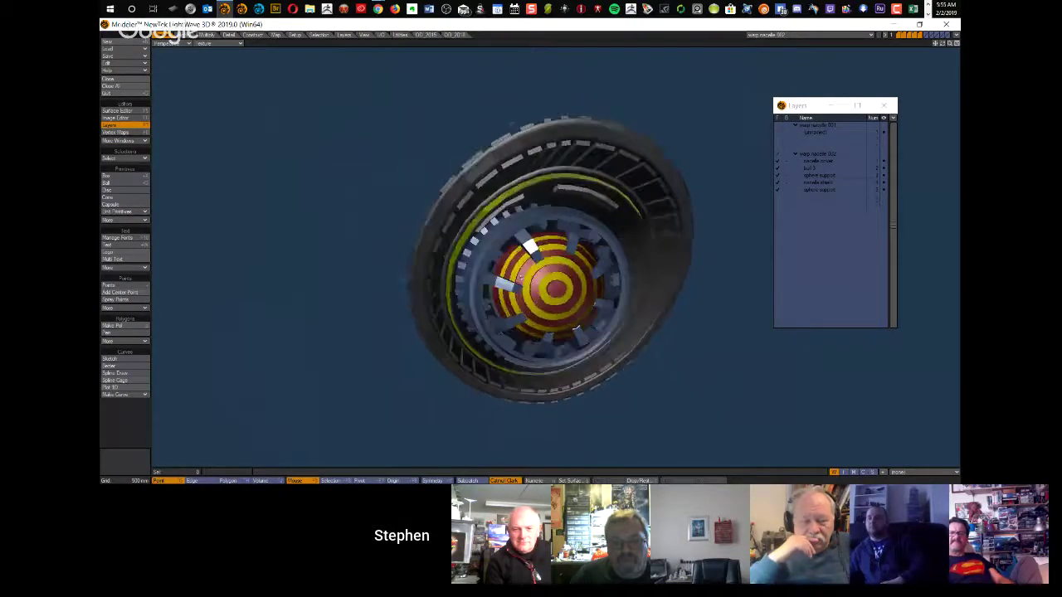
alt+drag(486, 253, 493, 224)
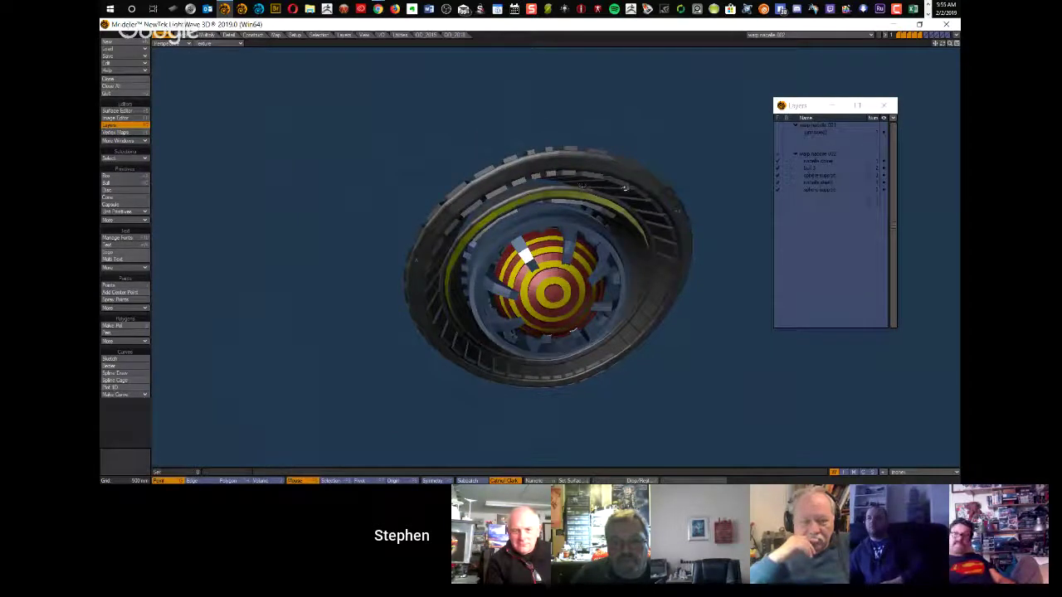
alt+drag(614, 236, 582, 222)
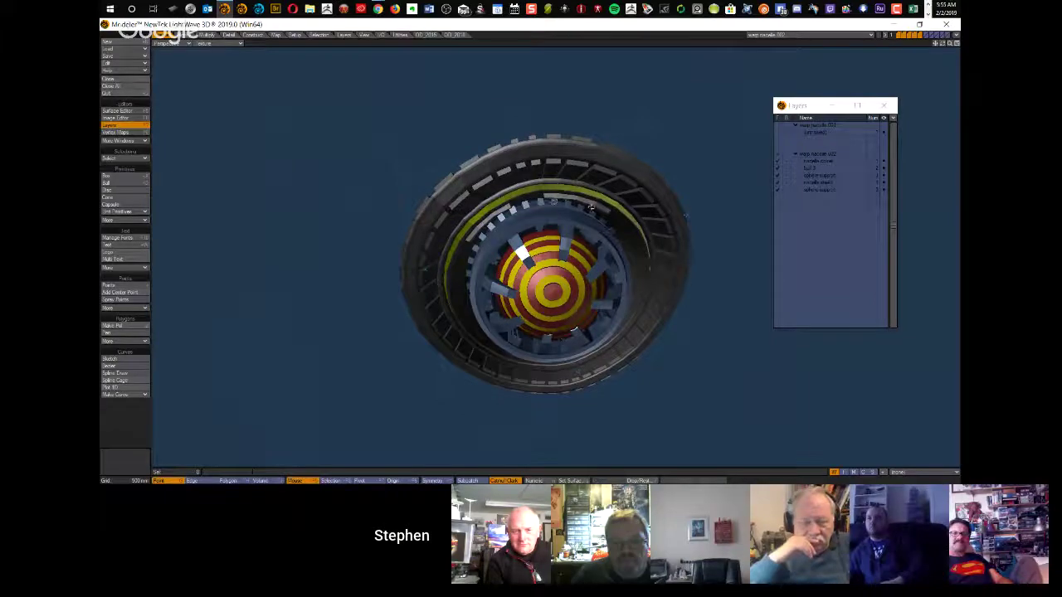
alt+drag(523, 110, 585, 261)
Step: Isolate the nacelle cover layer of warp nacelle 002 and examine its smooth inner and outer surfaces
alt+drag(547, 292, 395, 283)
scroll(516, 287, down, 3)
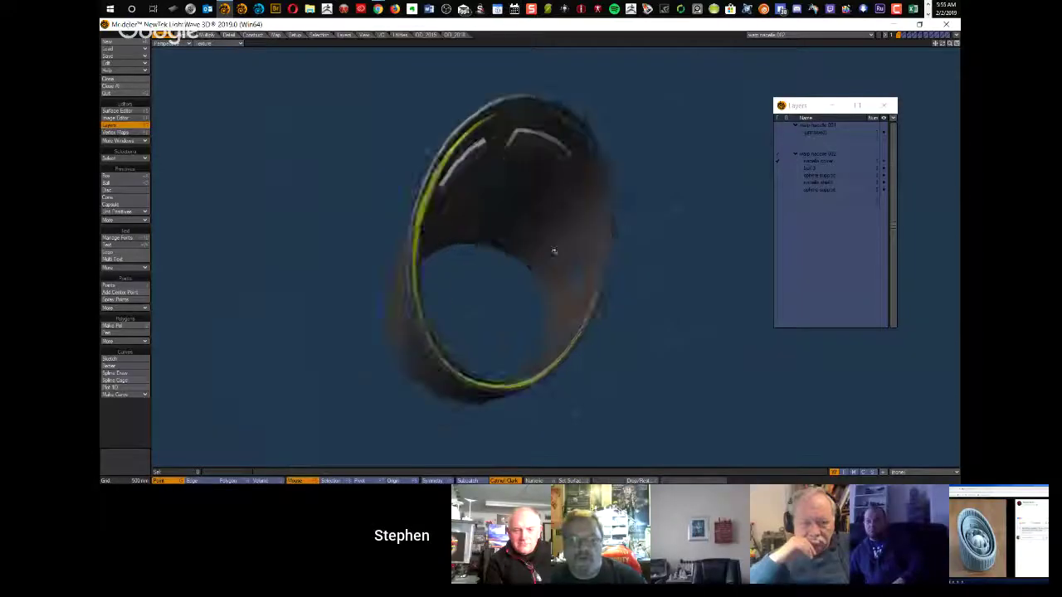
drag(552, 249, 467, 246)
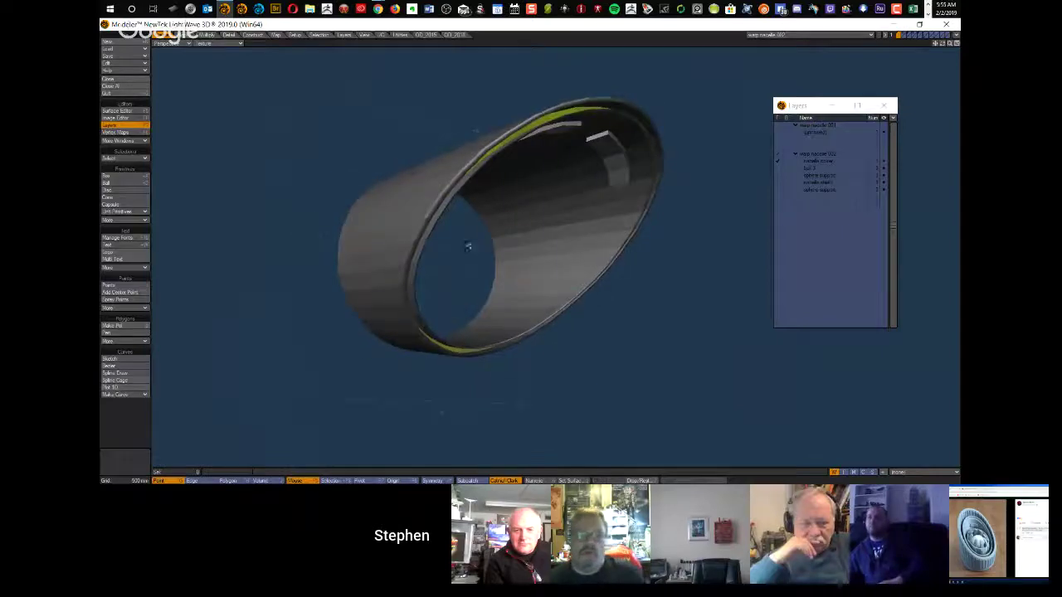
Step: Isolate the first sphere support layer of warp nacelle 002 and examine the ring and its inward-pointing arms up close
click(815, 175)
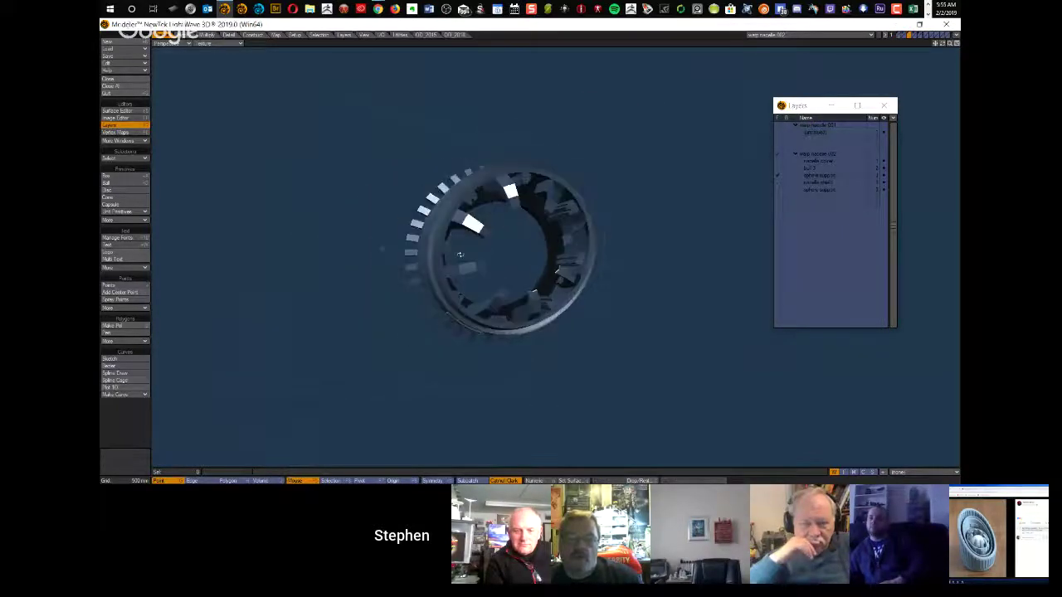
alt+drag(666, 233, 487, 218)
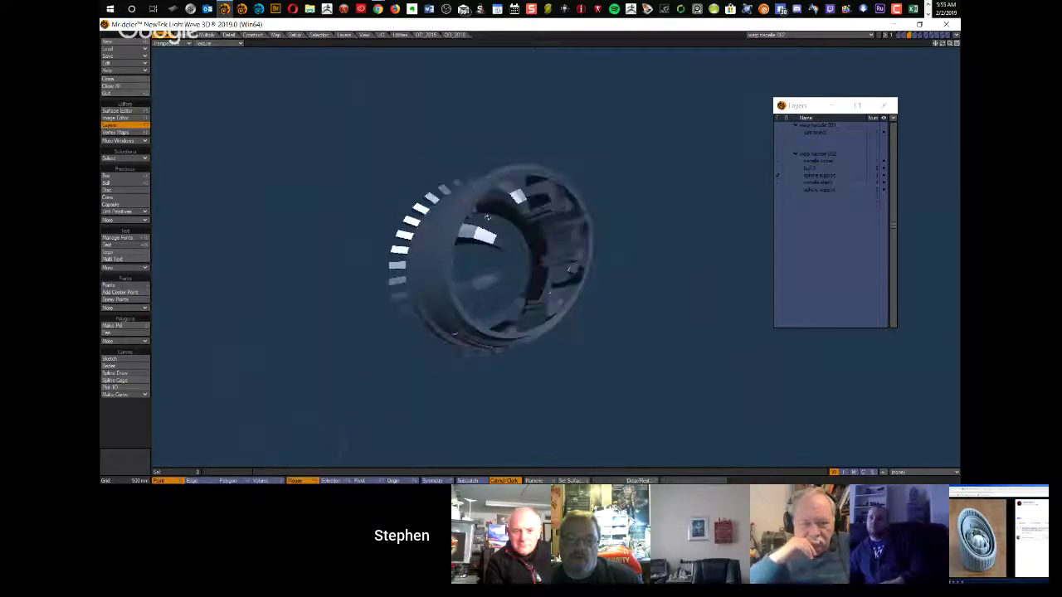
scroll(593, 139, up, 3)
alt+drag(593, 139, 544, 241)
scroll(592, 232, down, 3)
scroll(614, 230, up, 3)
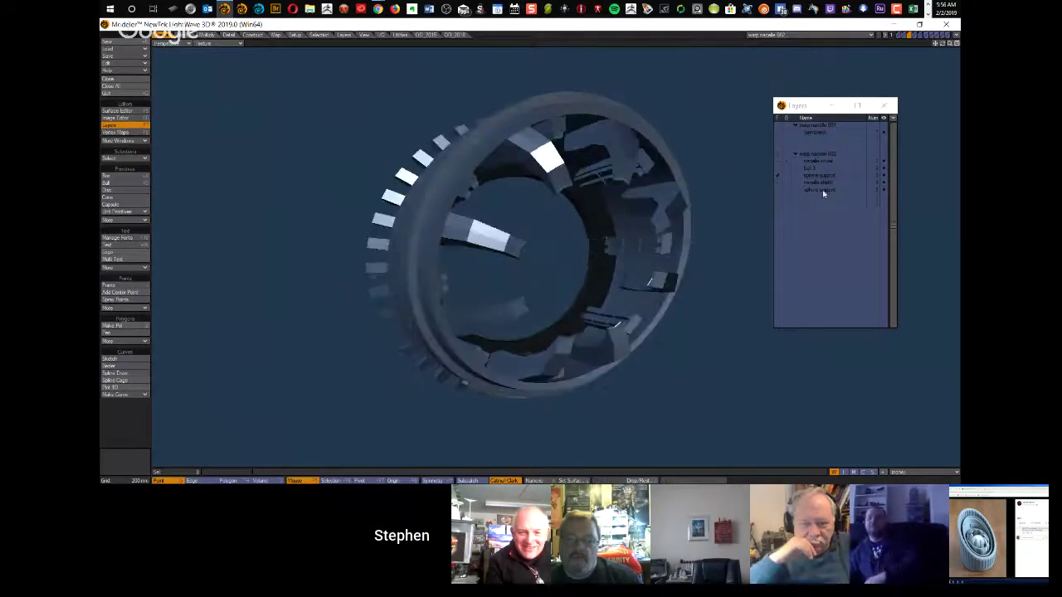
Step: Isolate the ribbed outer nacelle layer of warp nacelle 002 and examine its full shape
click(817, 183)
scroll(585, 234, down, 4)
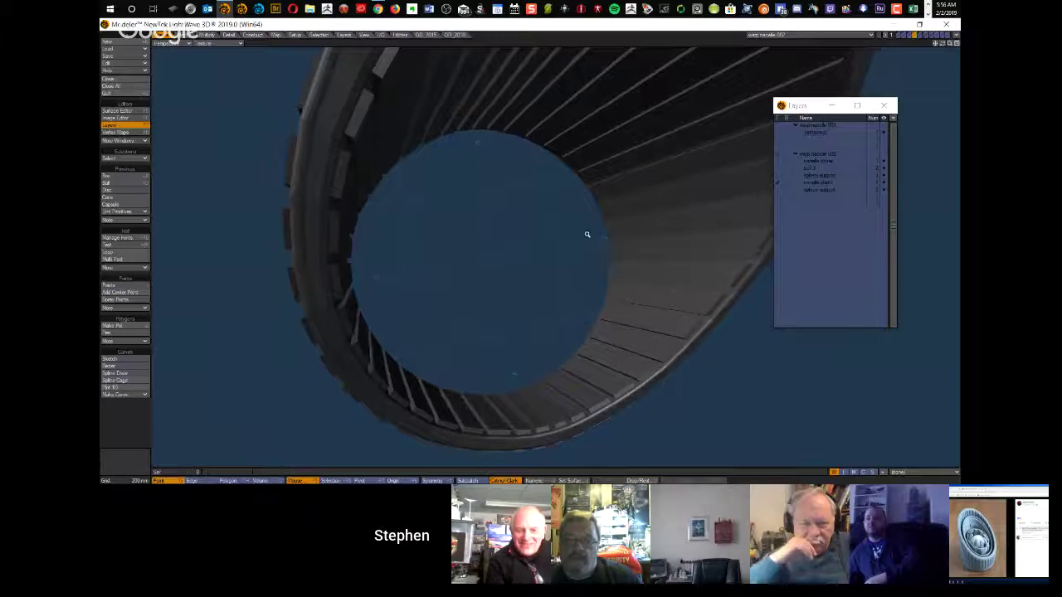
drag(577, 232, 758, 245)
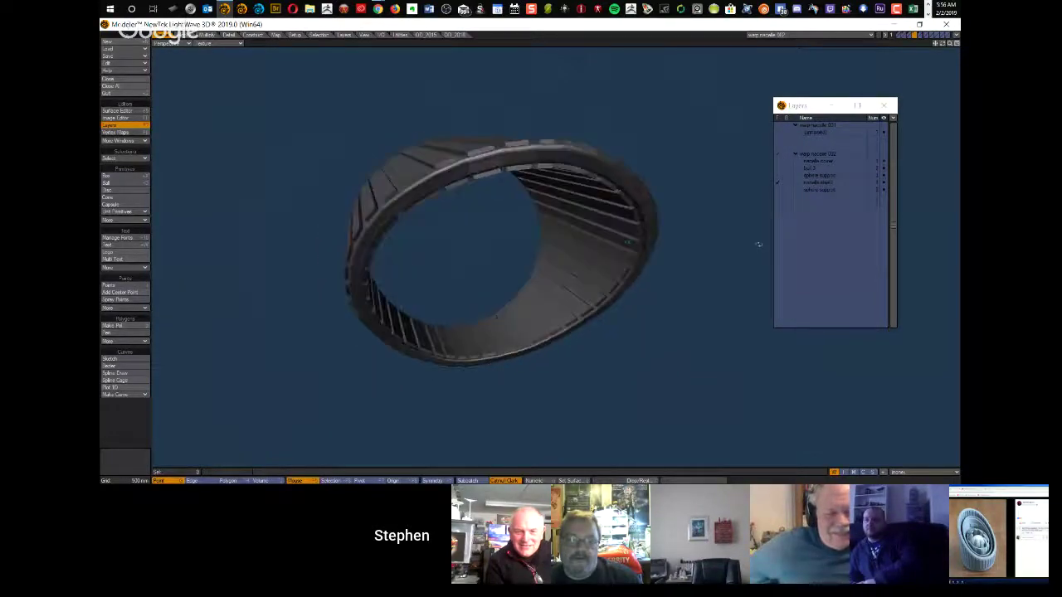
Step: Isolate the last sphere support layer of warp nacelle 002 and examine the disc and tube from the side
click(819, 192)
drag(485, 263, 561, 267)
drag(673, 244, 463, 277)
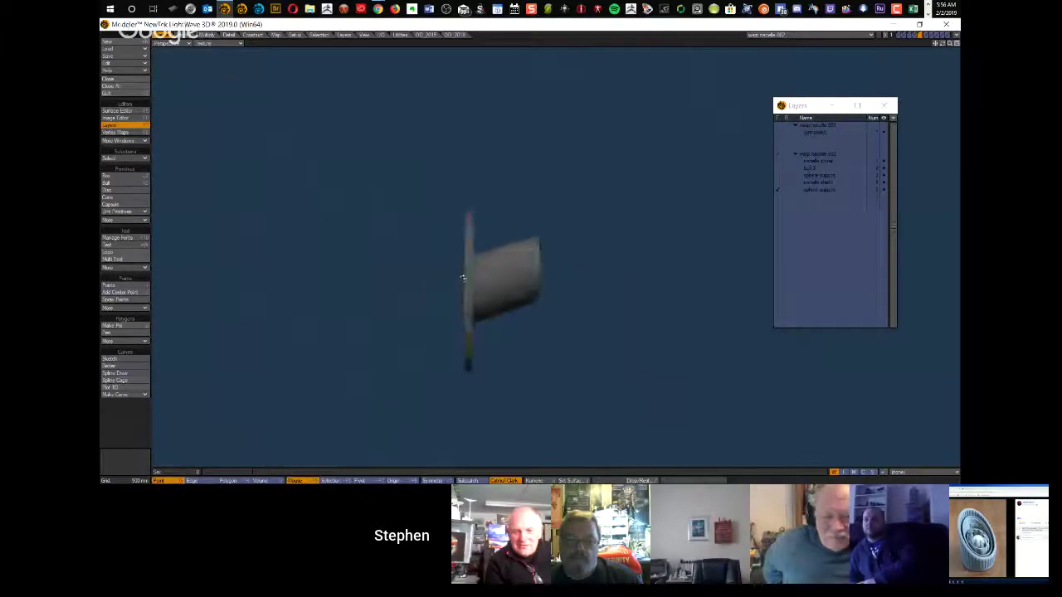
drag(602, 248, 574, 258)
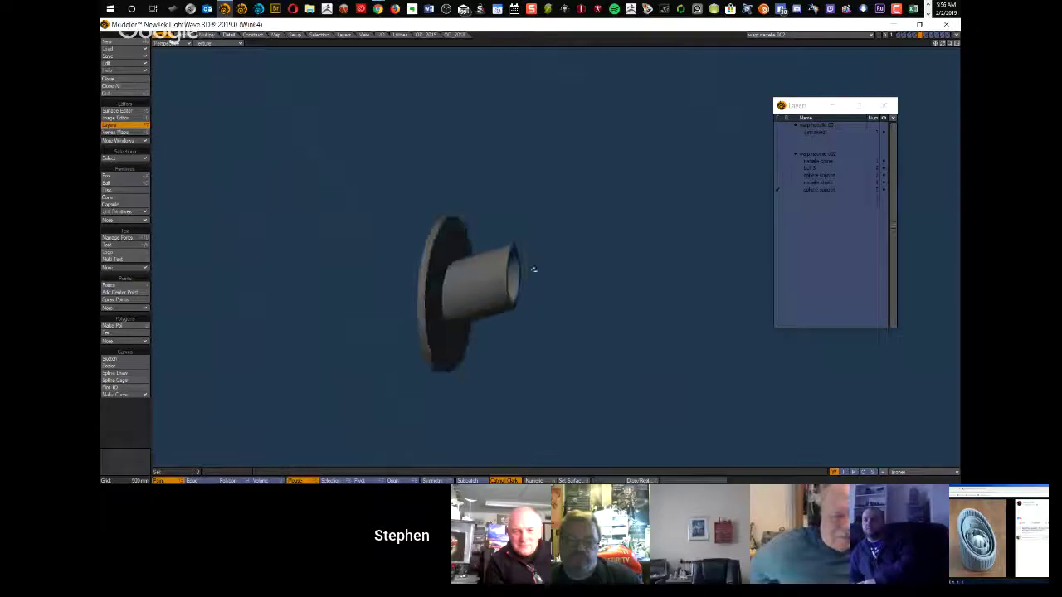
Step: Isolate the ball layer of warp nacelle 002 and examine its rear opening and the concentric red and yellow grooves in front
click(812, 169)
alt+drag(543, 264, 608, 249)
scroll(593, 255, up, 5)
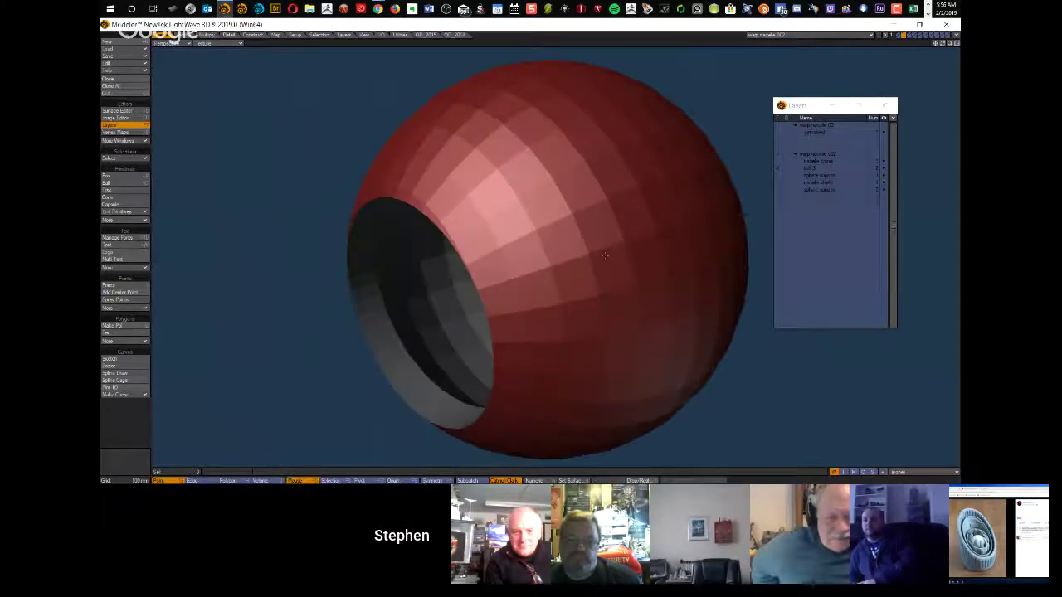
drag(443, 256, 476, 287)
alt+drag(506, 299, 564, 267)
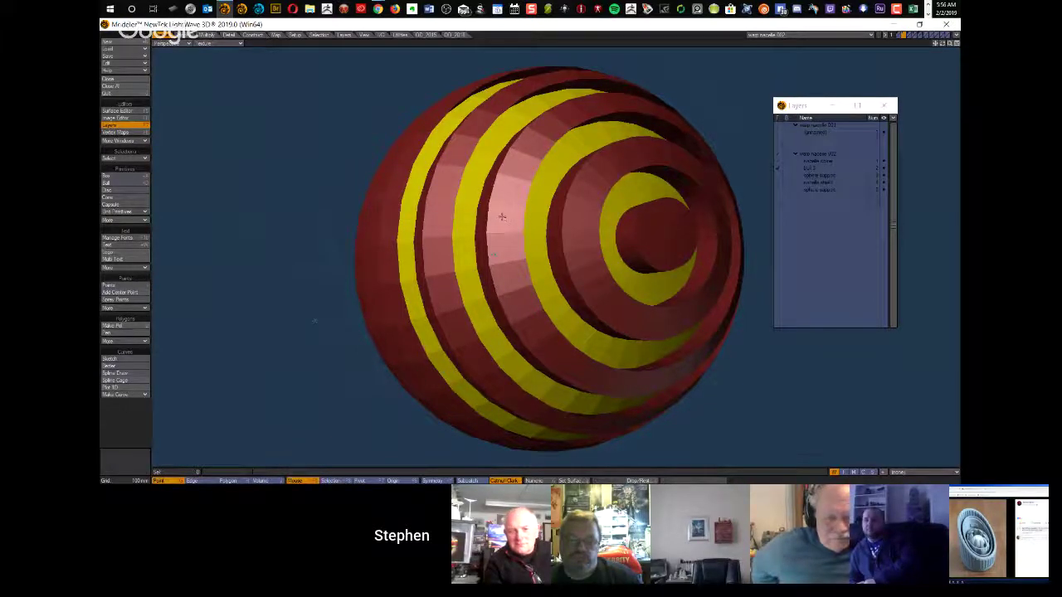
alt+drag(564, 136, 457, 225)
alt+drag(458, 171, 508, 143)
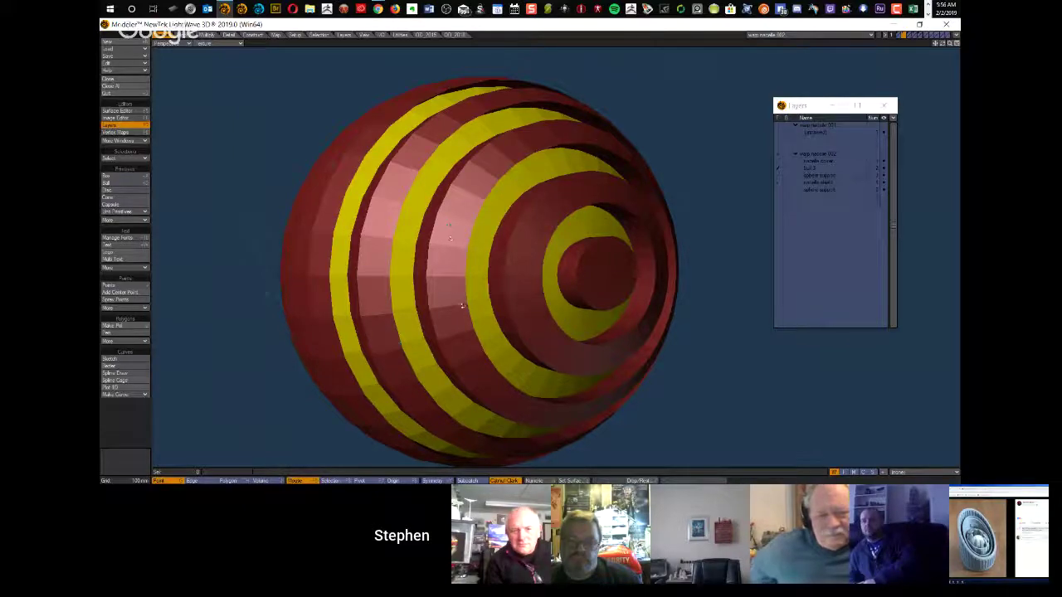
alt+drag(582, 182, 552, 299)
mouse_move(456, 187)
alt+mouse_down()
mouse_move(495, 223)
mouse_move(621, 237)
mouse_move(584, 265)
mouse_move(420, 173)
mouse_move(501, 210)
mouse_move(631, 220)
mouse_move(652, 233)
mouse_move(450, 193)
alt+mouse_up()
key(0)
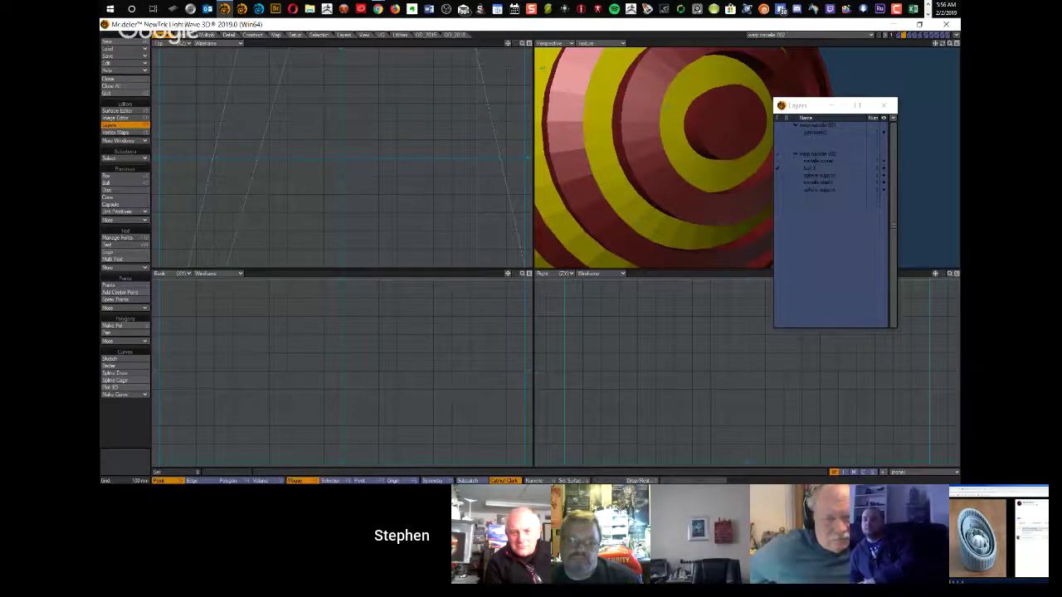
key(0)
key(a)
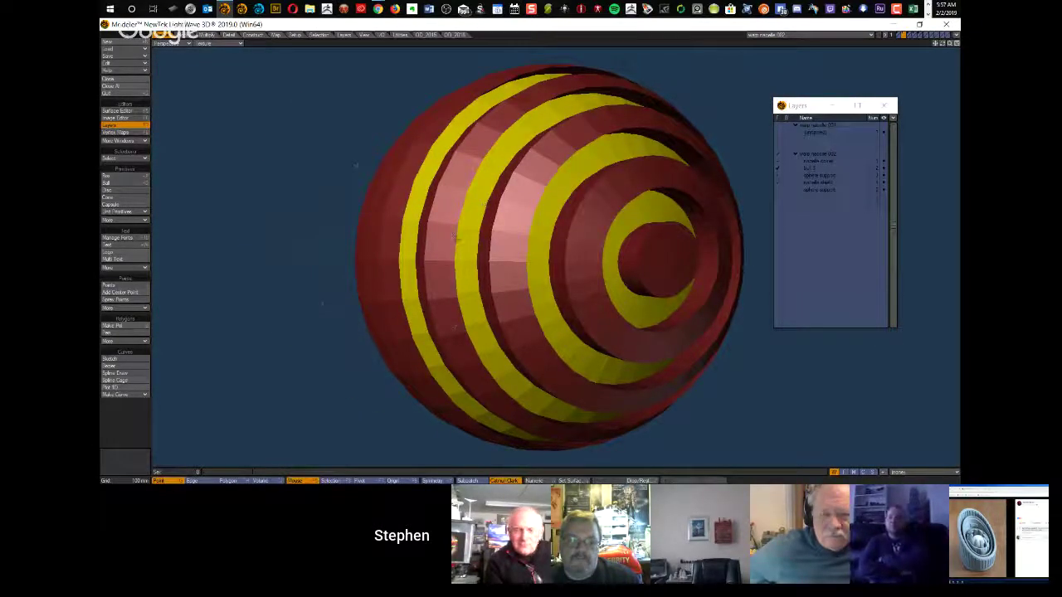
Step: Load warp nacelle 003.lwo, fit it to the view, and examine the yellow arms around the sphere
key(ctrl+o)
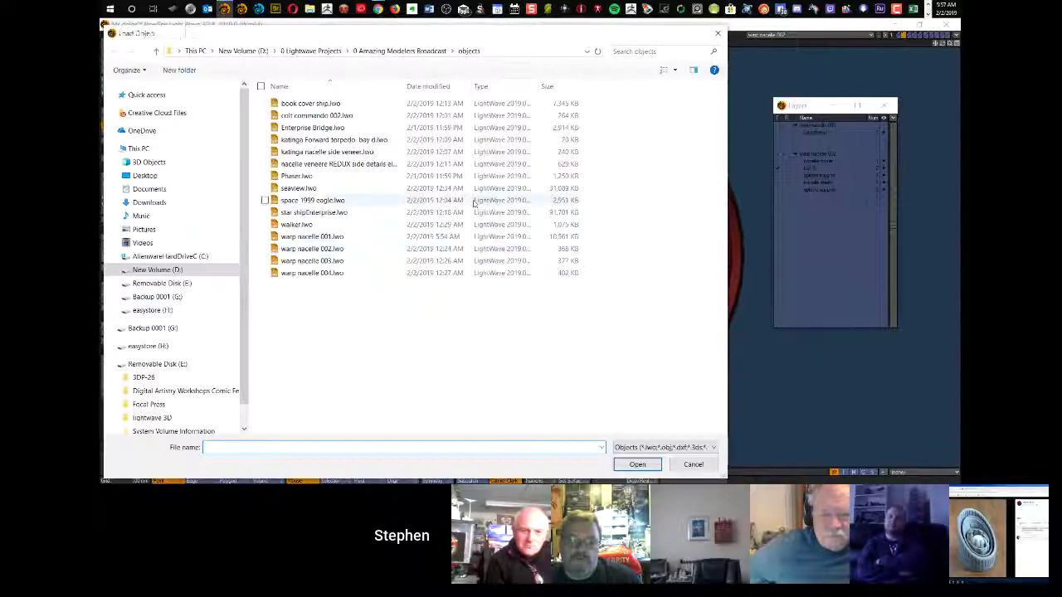
double_click(305, 260)
key(a)
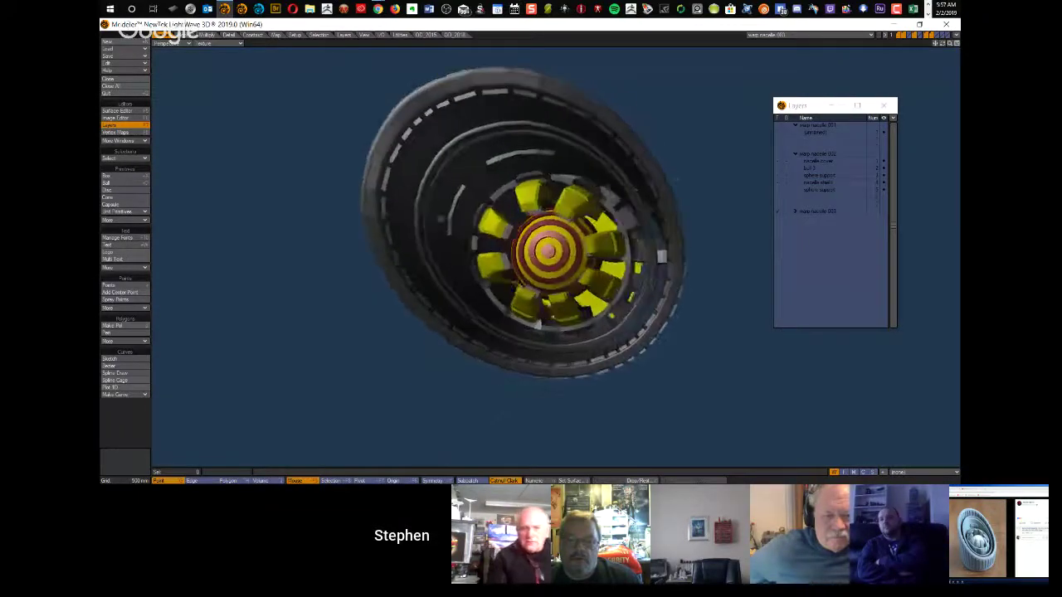
alt+drag(499, 233, 544, 376)
scroll(456, 238, up, 4)
alt+drag(627, 372, 500, 275)
alt+drag(494, 336, 564, 302)
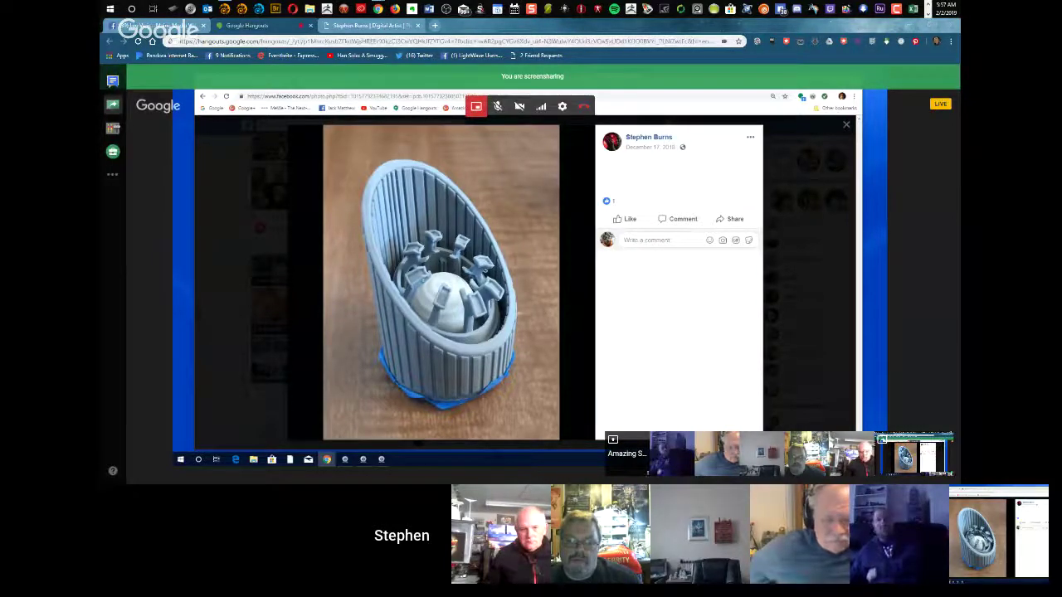
Step: Return to LightWave Modeler from the browser photo and view warp nacelle 003 from another angle
key(alt+Tab)
alt+drag(586, 262, 606, 236)
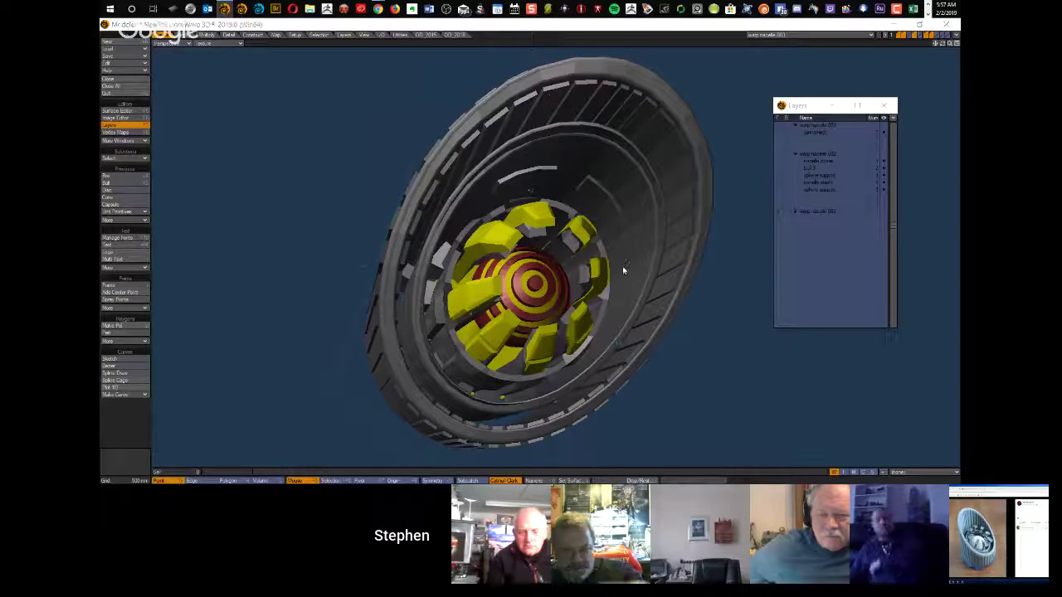
Step: Load warp nacelle 004.lwo, expand its layer list, and examine the redesigned arms and recessed sphere from several angles
key(ctrl+o)
double_click(342, 264)
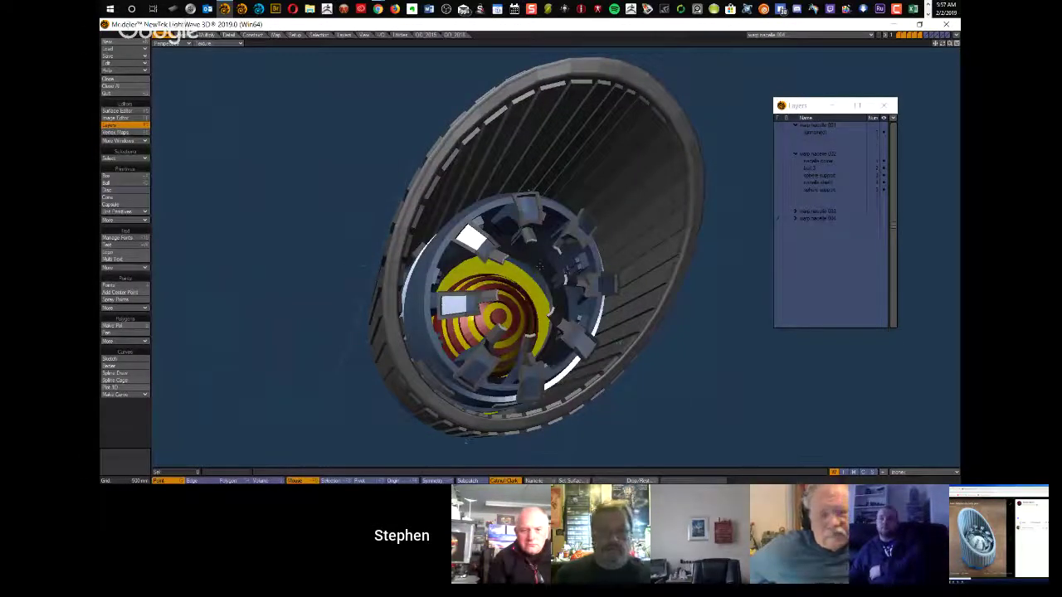
click(795, 219)
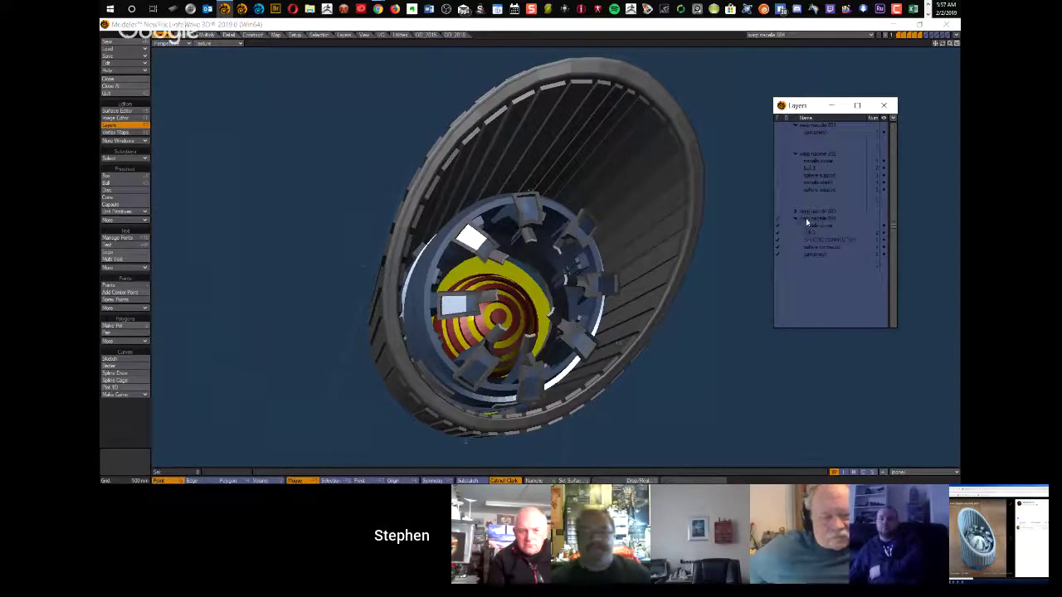
alt+drag(716, 249, 762, 217)
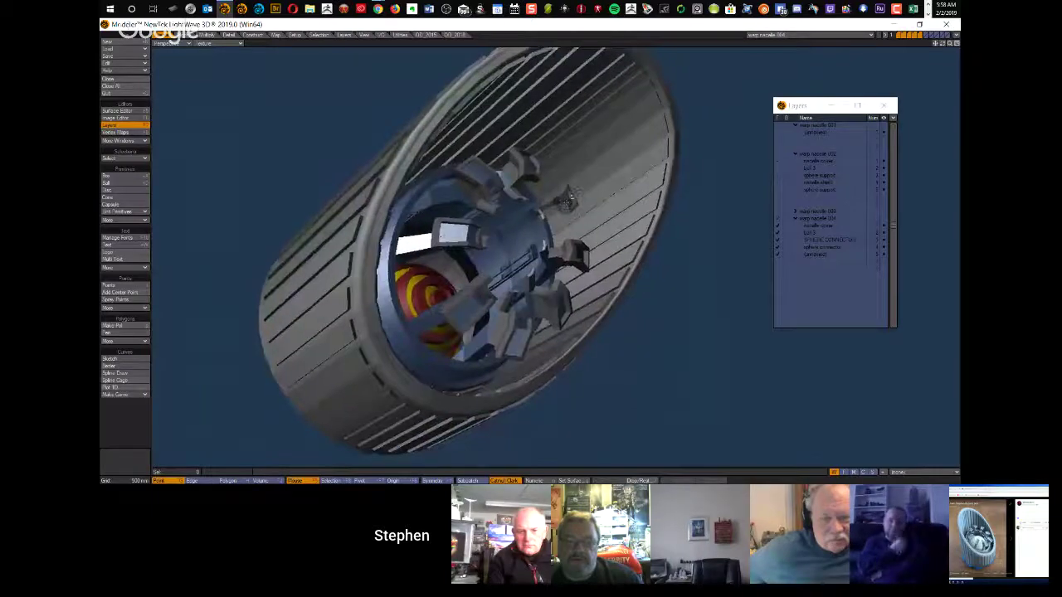
alt+drag(569, 198, 544, 262)
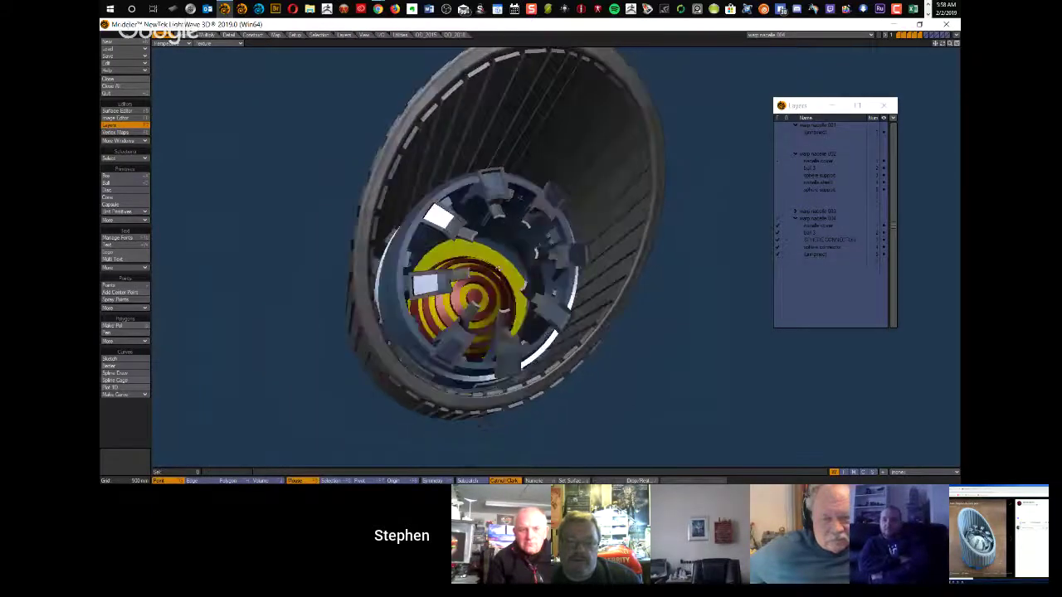
mouse_move(506, 298)
alt+mouse_down()
mouse_move(578, 236)
mouse_move(563, 226)
mouse_move(510, 282)
alt+mouse_up()
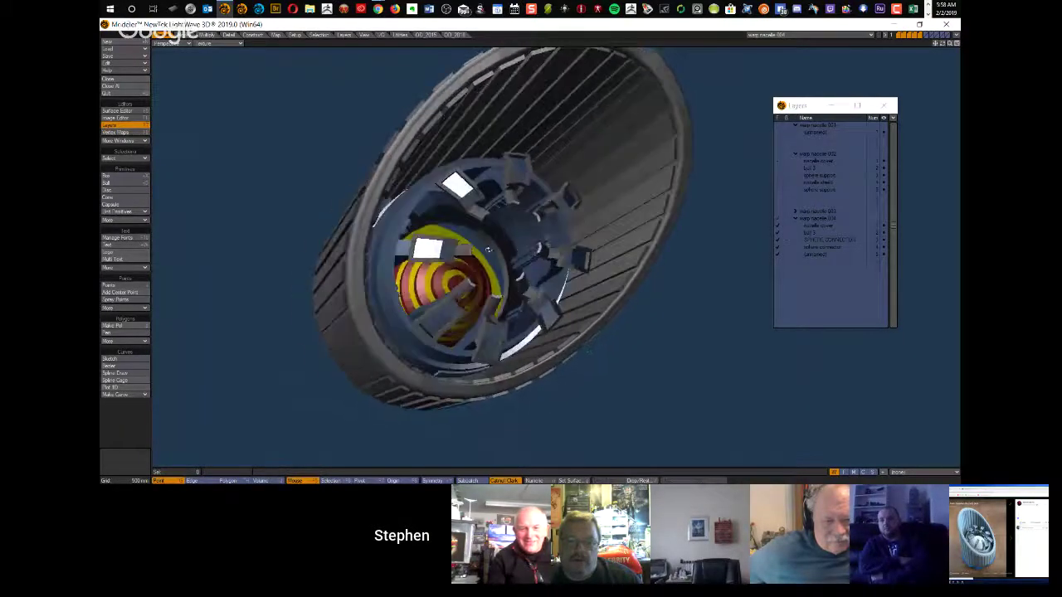
alt+drag(496, 256, 639, 247)
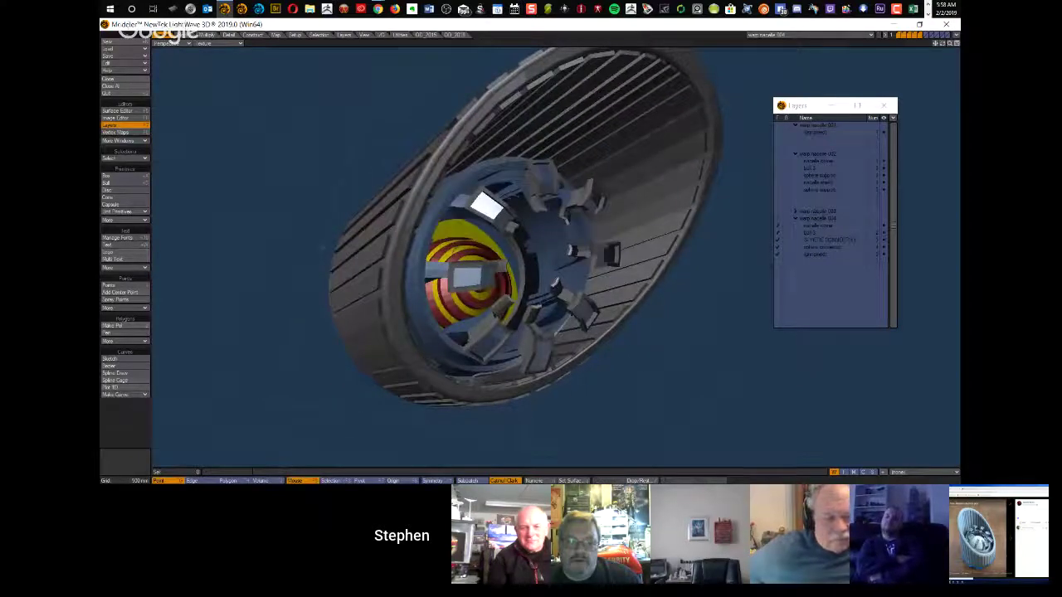
Step: Put the ball layer of warp nacelle 004 in the foreground over the other layers and move the ball up toward the nacelle opening
click(778, 234)
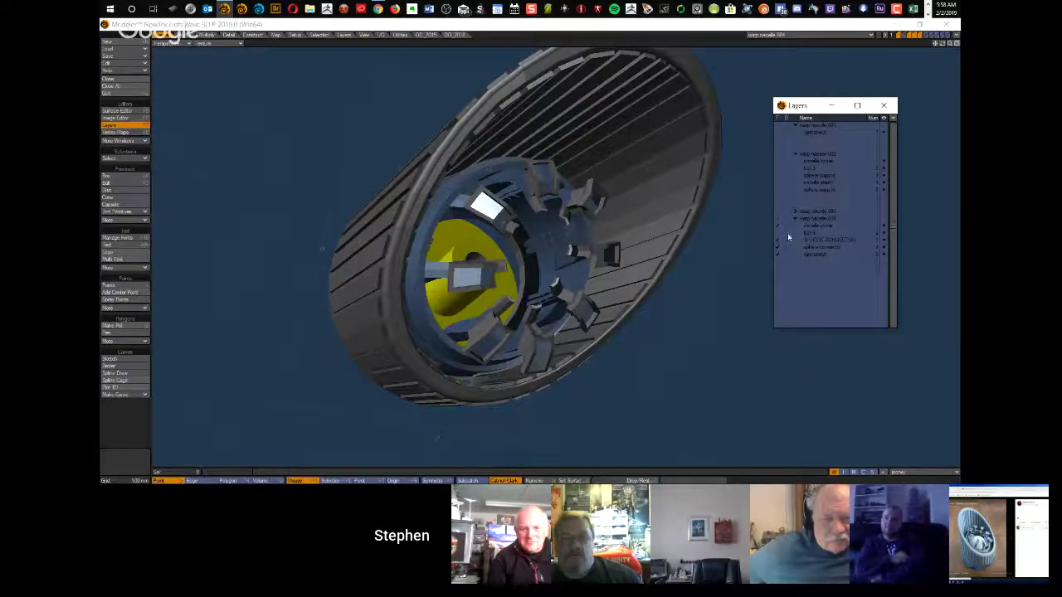
click(786, 233)
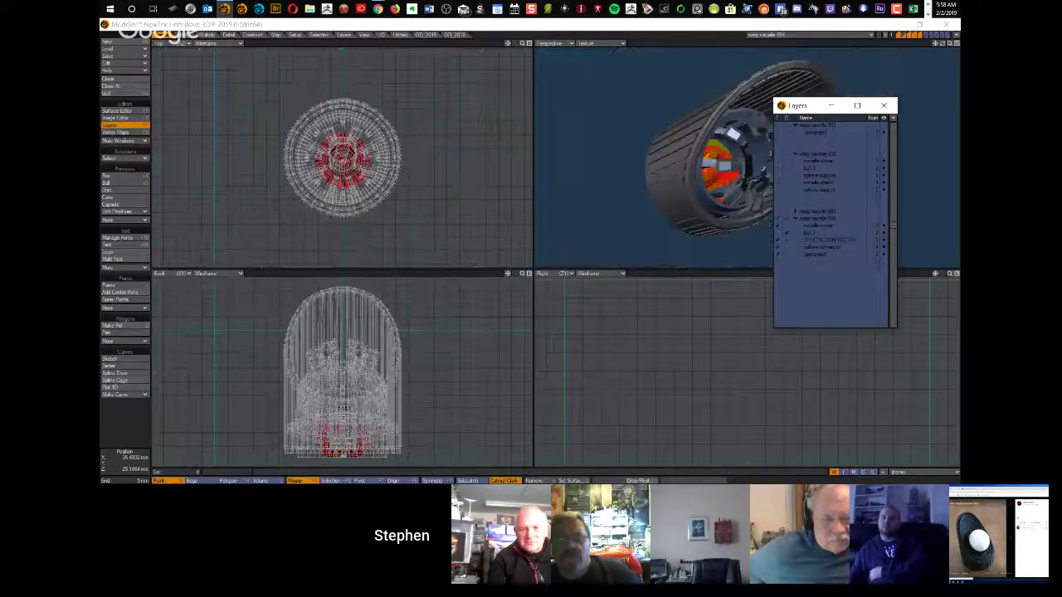
key(apostrophe)
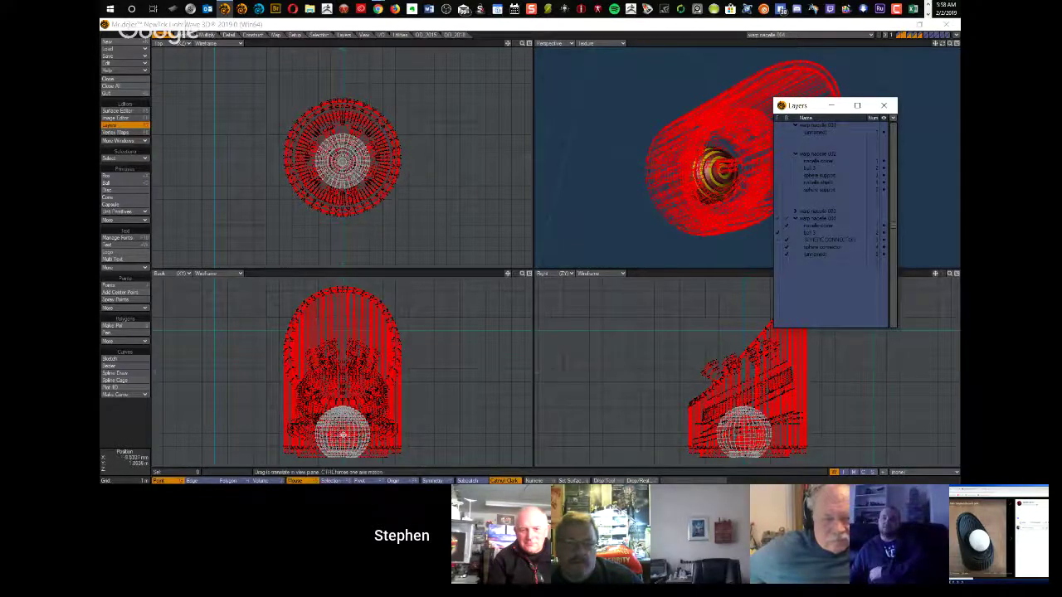
drag(344, 446, 348, 402)
Step: Shift the ball slightly along Z and check its seating between the arms from the front
drag(806, 105, 869, 200)
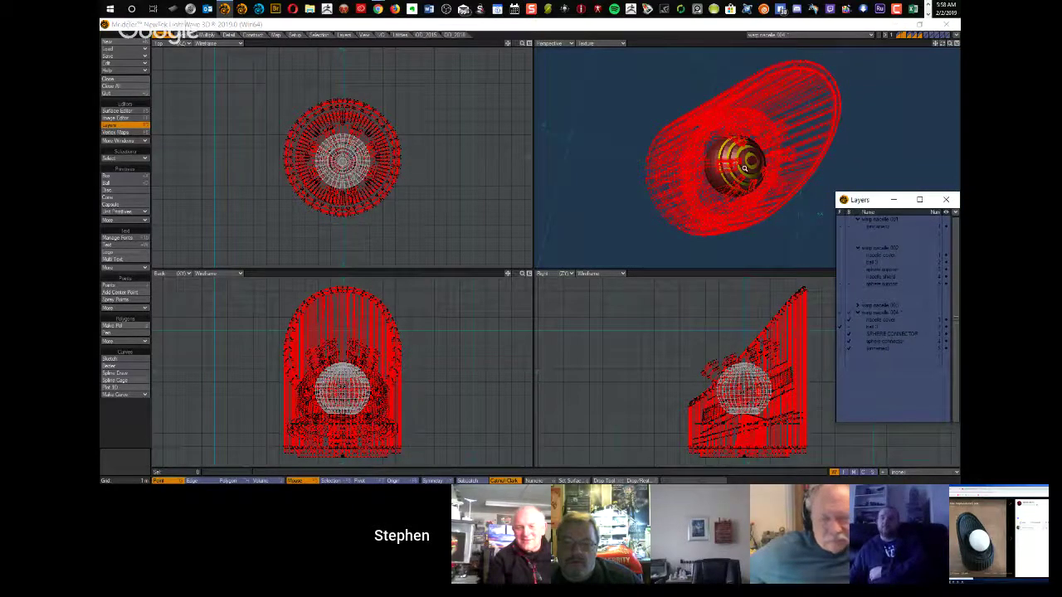
scroll(744, 168, up, 6)
alt+drag(721, 166, 732, 211)
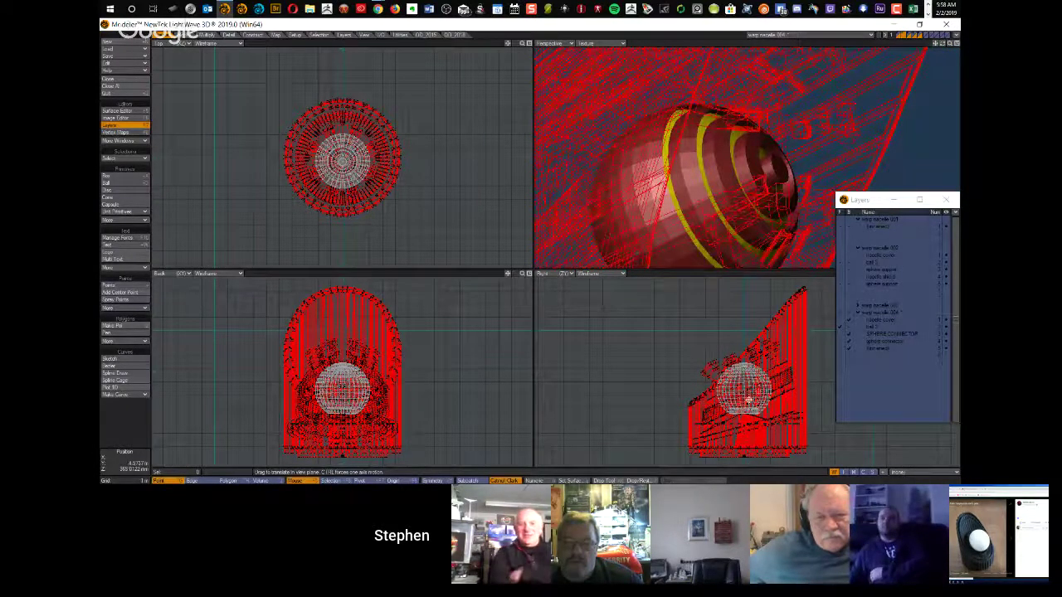
drag(749, 403, 750, 359)
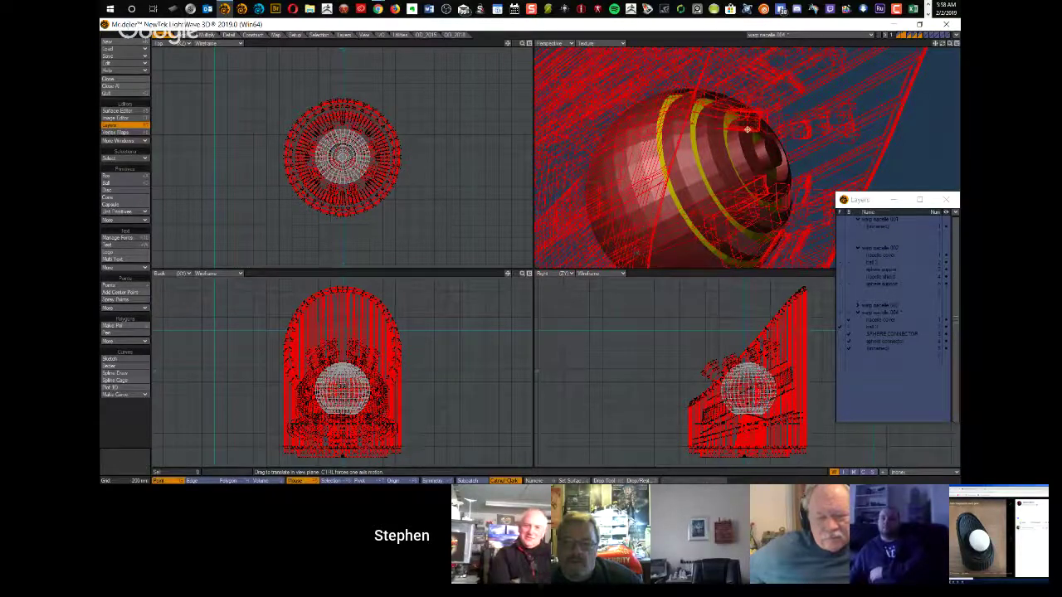
alt+drag(782, 124, 725, 159)
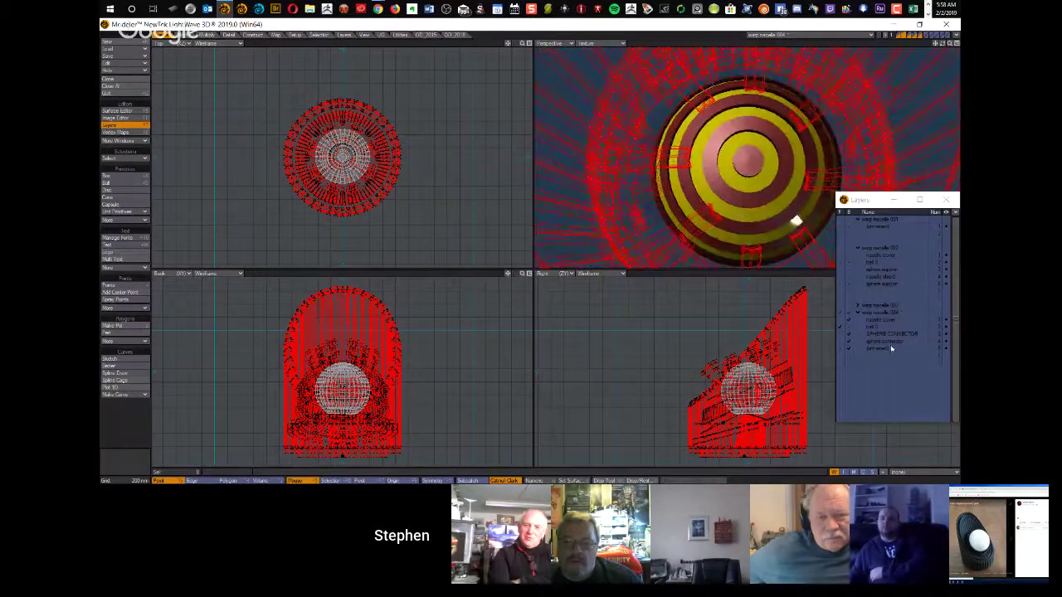
Step: Bring all warp nacelle 004 layers to the foreground in a full perspective view and examine the repositioned ball among the arms
click(840, 313)
scroll(740, 170, down, 5)
alt+drag(723, 196, 670, 200)
key(KP_0)
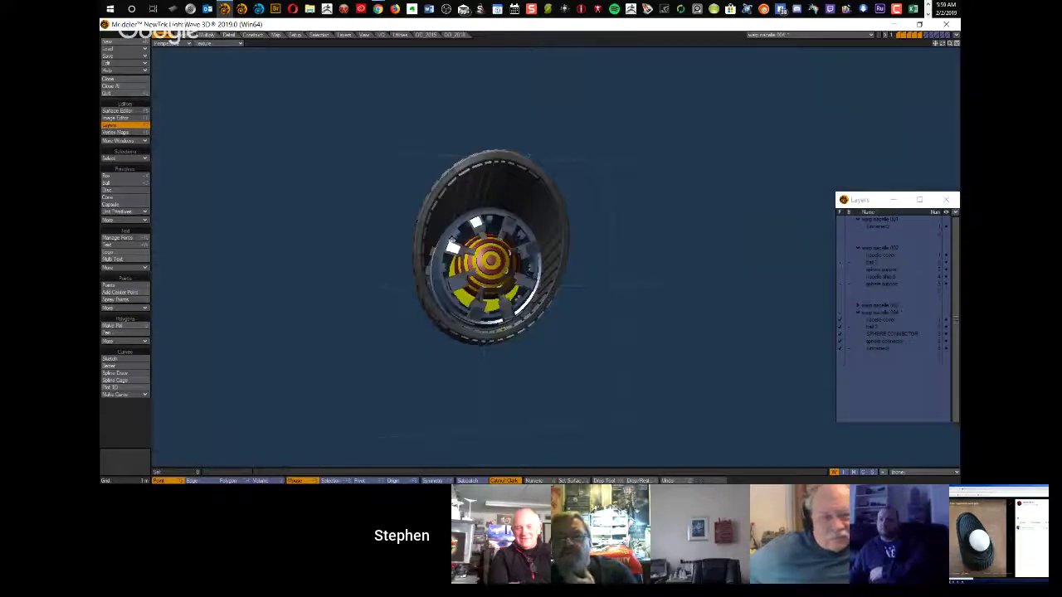
scroll(457, 241, up, 3)
alt+drag(590, 210, 597, 229)
scroll(594, 209, up, 1)
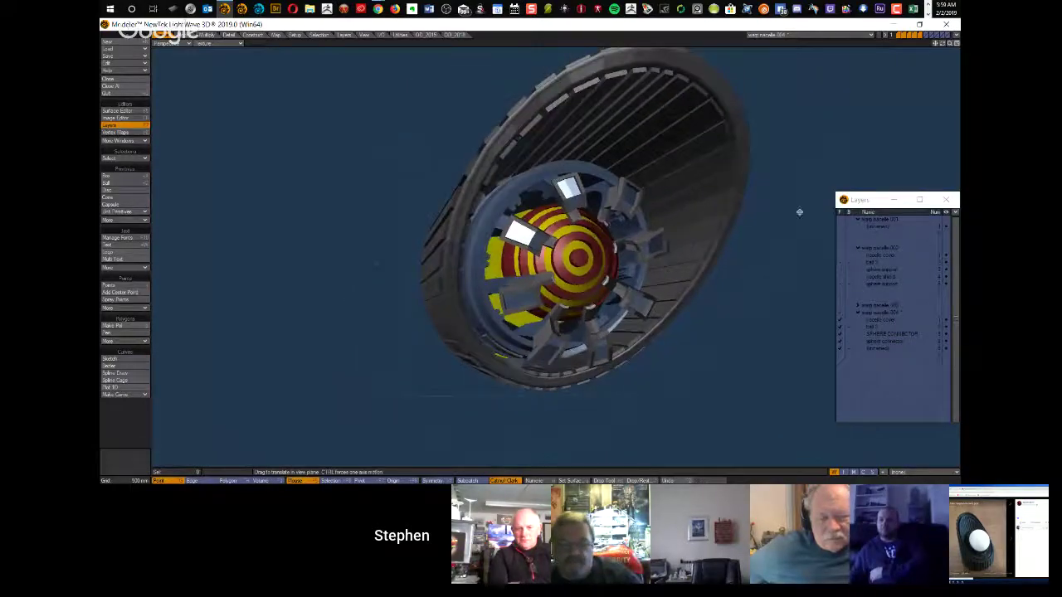
alt+drag(749, 234, 593, 232)
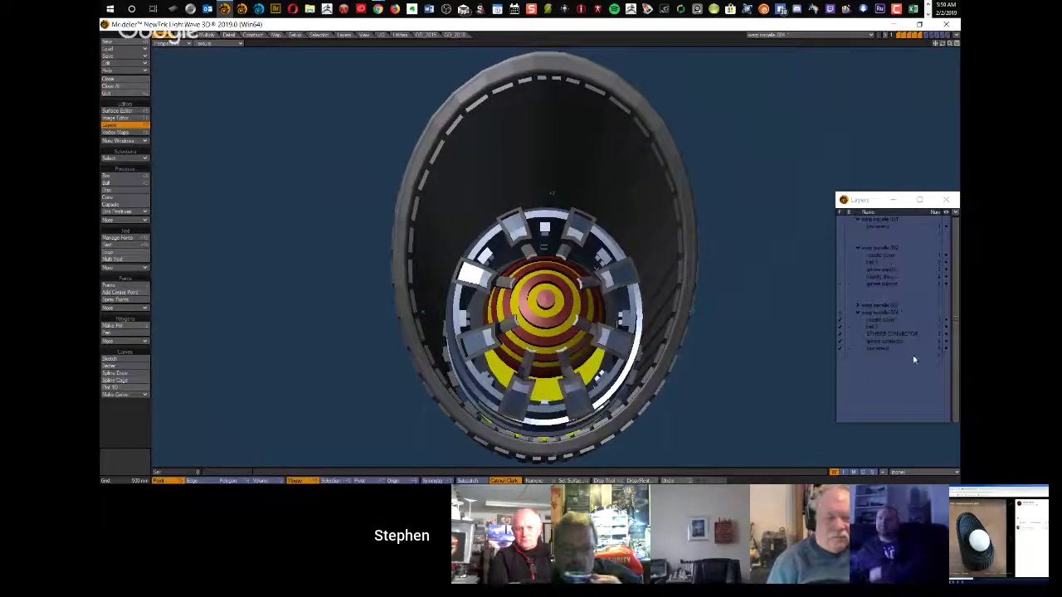
Step: View the unnamed, sphere connector and ball layers of warp nacelle 004 in turn
click(870, 349)
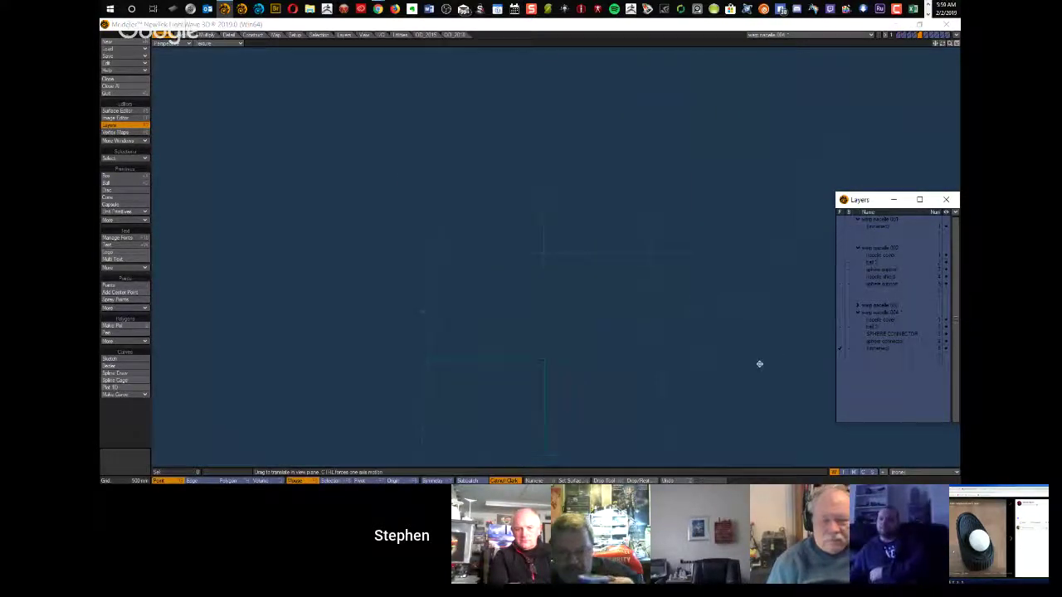
click(876, 342)
scroll(633, 279, down, 5)
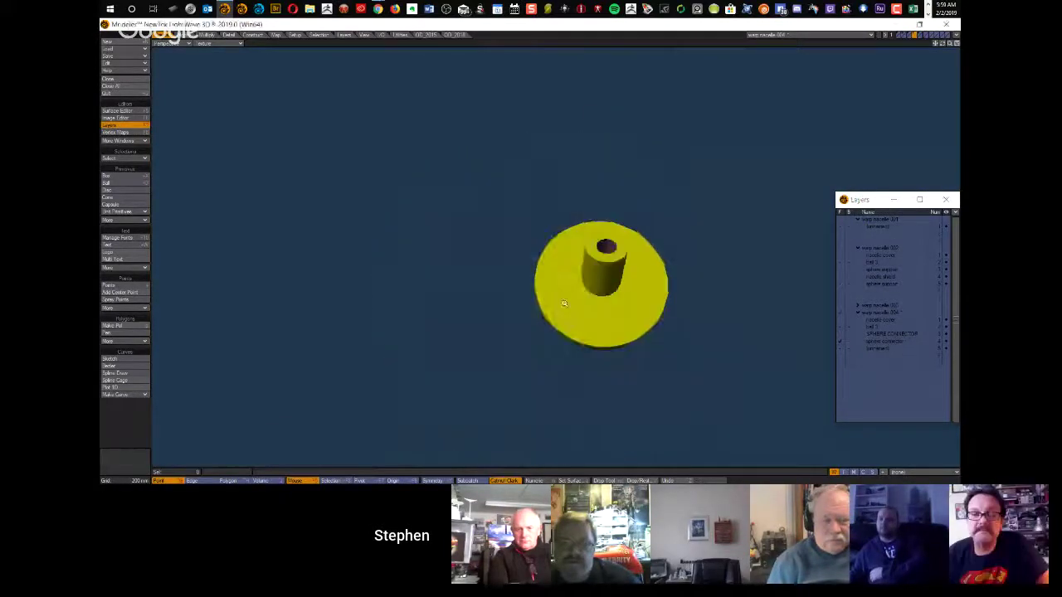
click(873, 332)
alt+drag(648, 261, 626, 193)
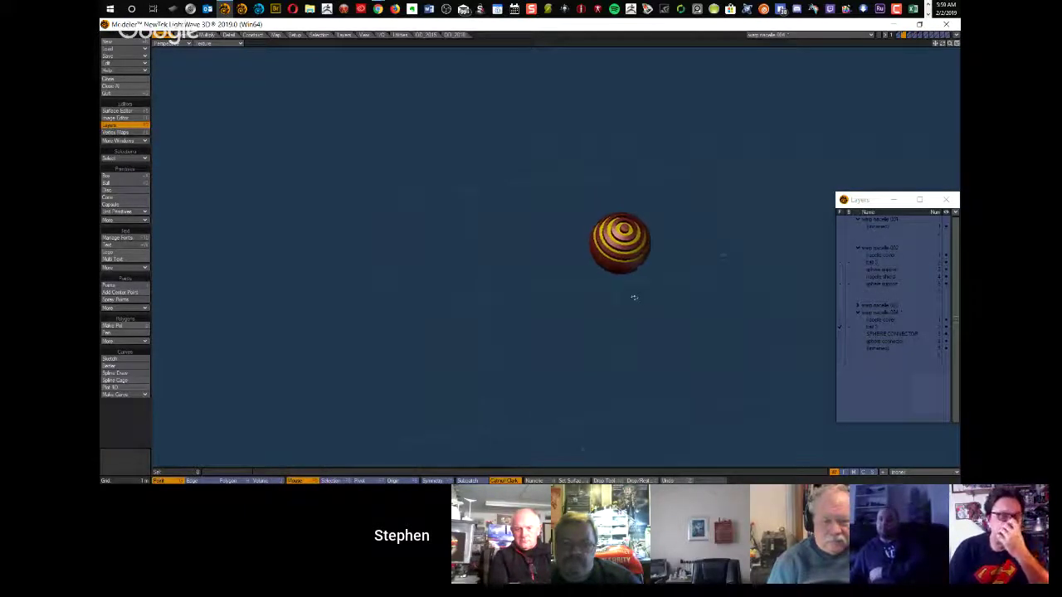
Step: Isolate the nacelle cover layer of warp nacelle 004 and examine its inner ring and arms from several angles
drag(886, 203, 773, 101)
click(766, 221)
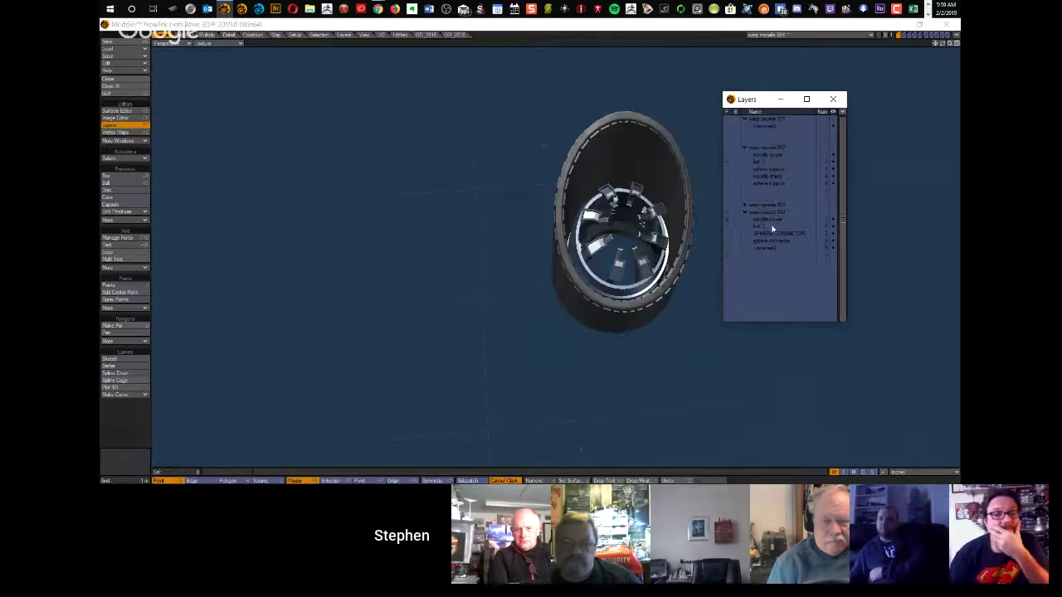
alt+drag(634, 234, 477, 249)
scroll(467, 256, up, 5)
scroll(497, 245, down, 3)
alt+drag(498, 284, 606, 319)
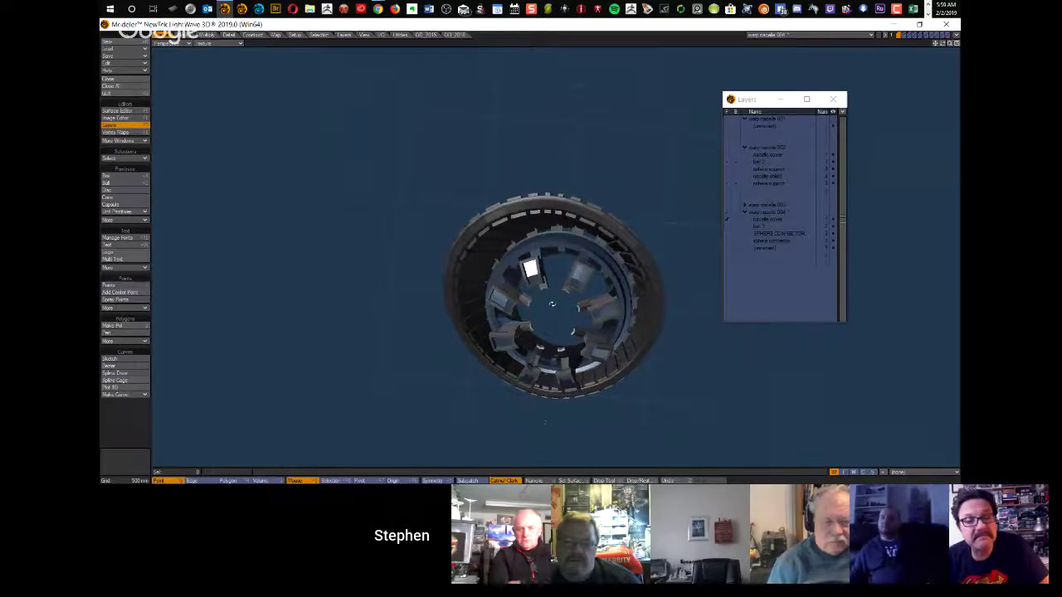
alt+drag(552, 278, 470, 243)
scroll(475, 239, up, 3)
alt+drag(686, 272, 694, 276)
alt+drag(458, 241, 456, 205)
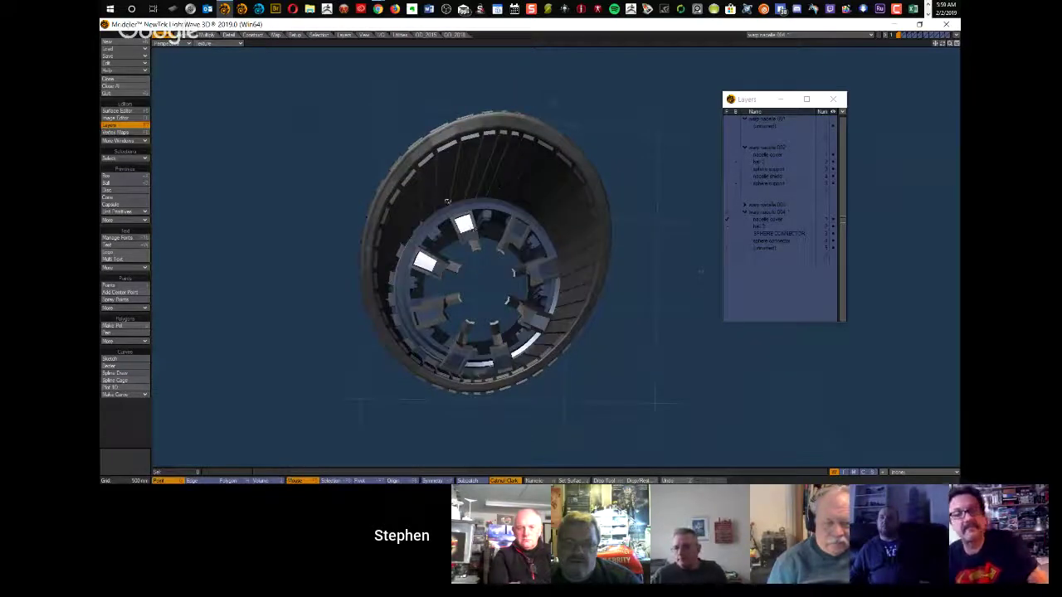
alt+drag(467, 259, 417, 195)
scroll(452, 251, up, 3)
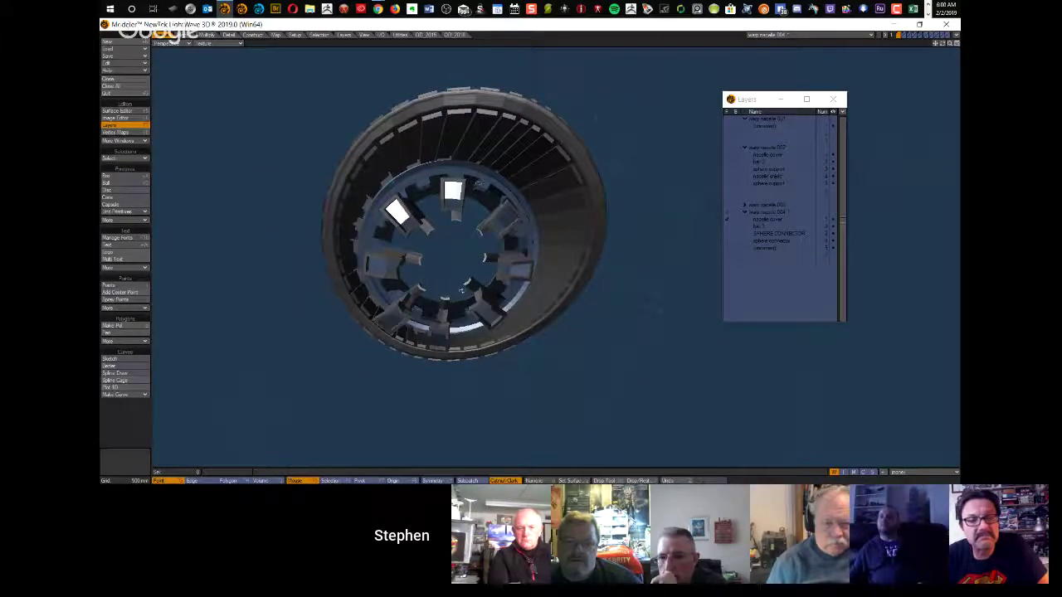
alt+drag(482, 280, 550, 232)
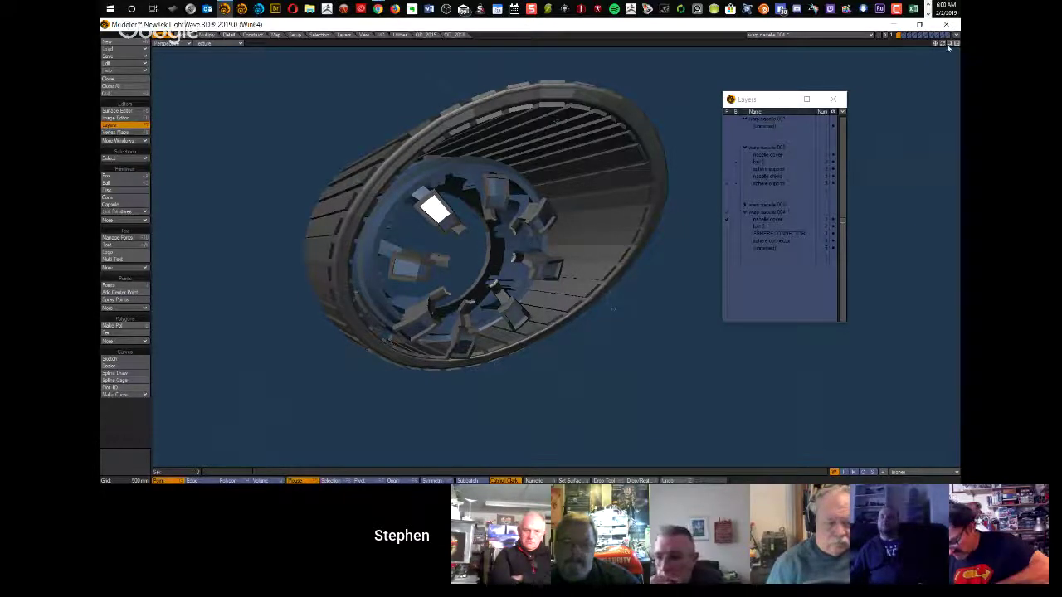
Step: Examine the nacelle cover's grooved outer side, notched rear ring and front arms up close
drag(943, 44, 885, 92)
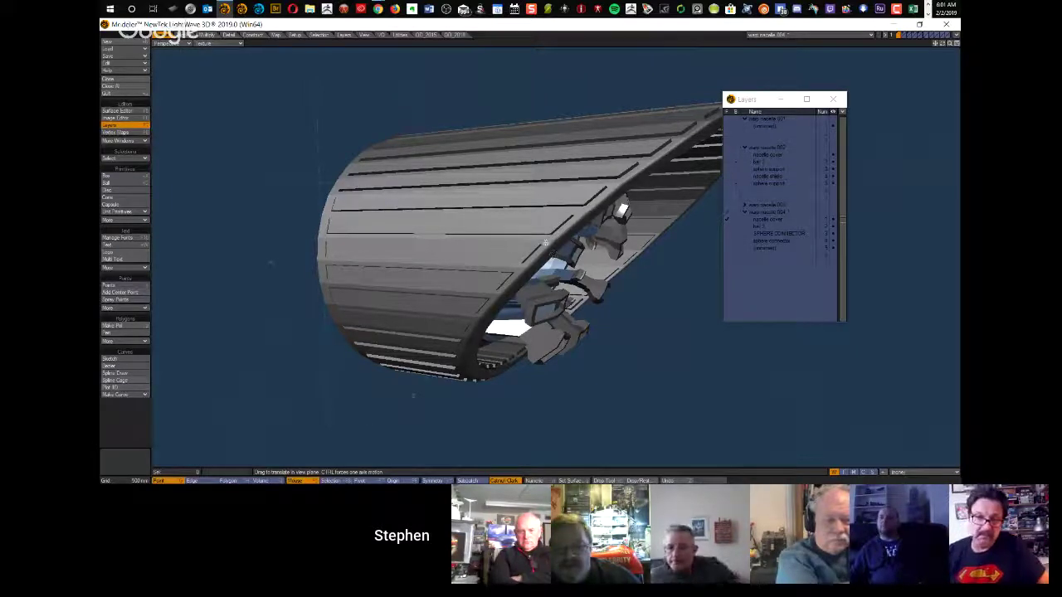
drag(945, 47, 868, 68)
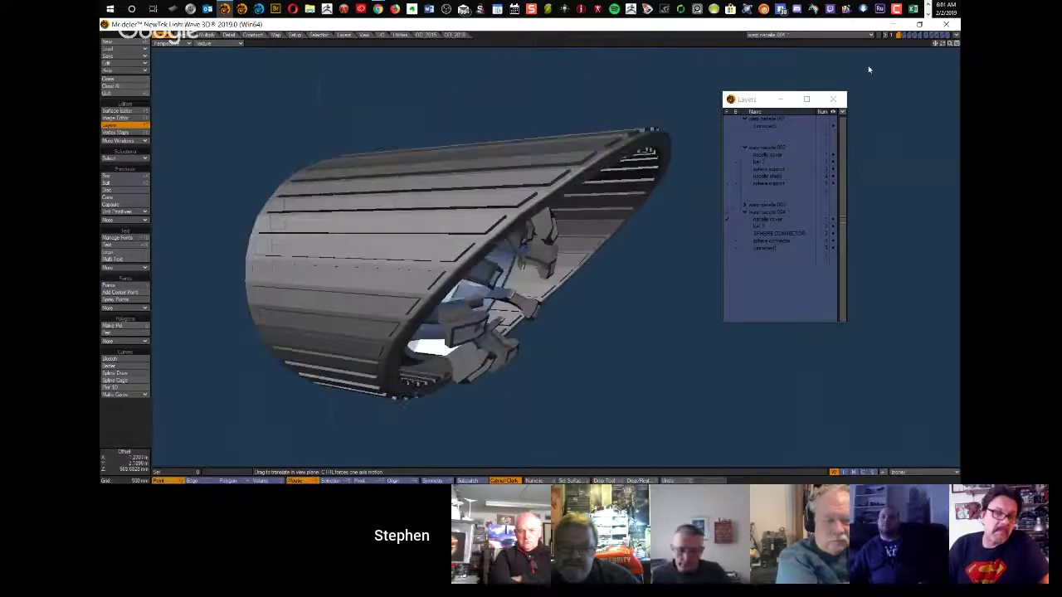
drag(942, 47, 168, 348)
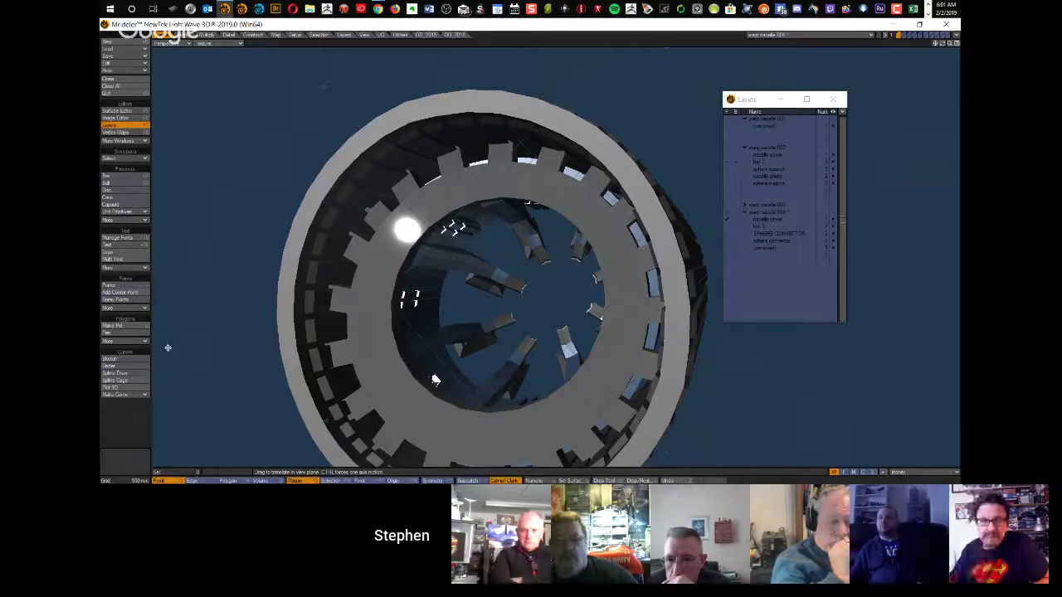
ctrl+alt+drag(450, 164, 516, 229)
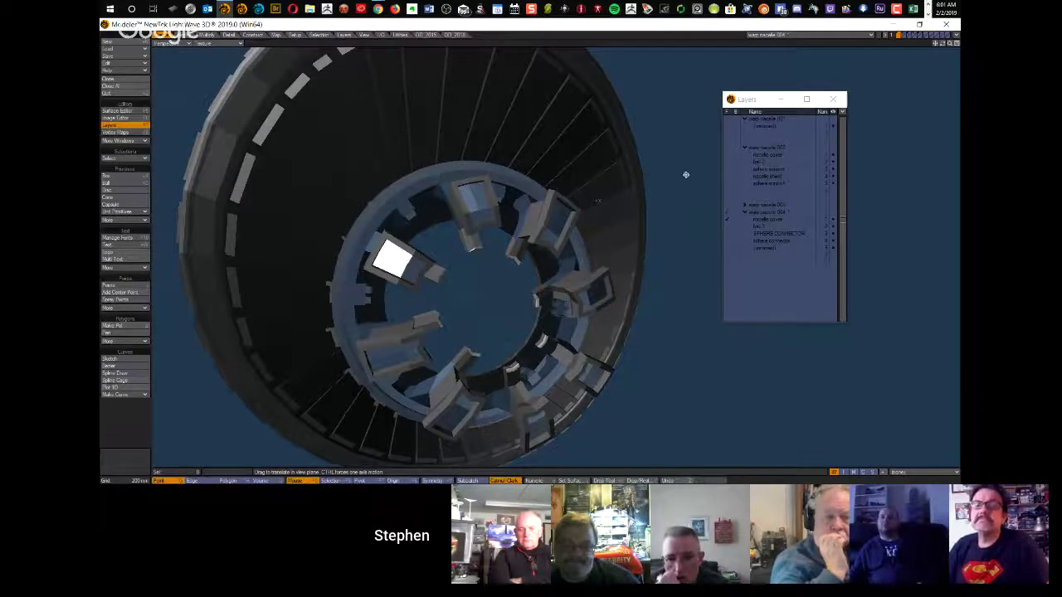
Step: Close all loaded objects without saving the changes to warp nacelle 004
ctrl+shift+click(515, 201)
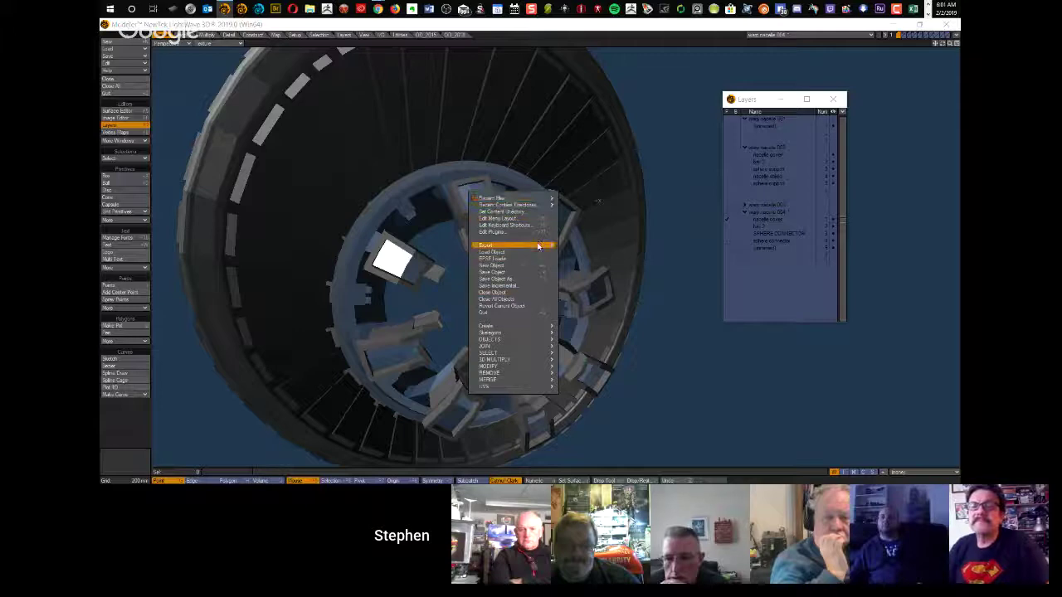
click(512, 302)
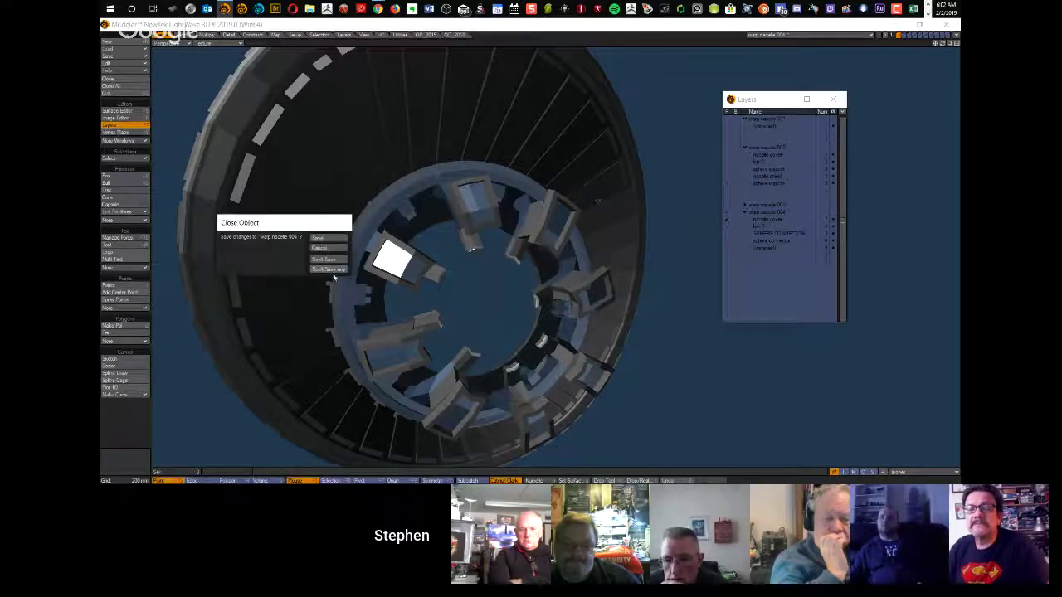
click(331, 262)
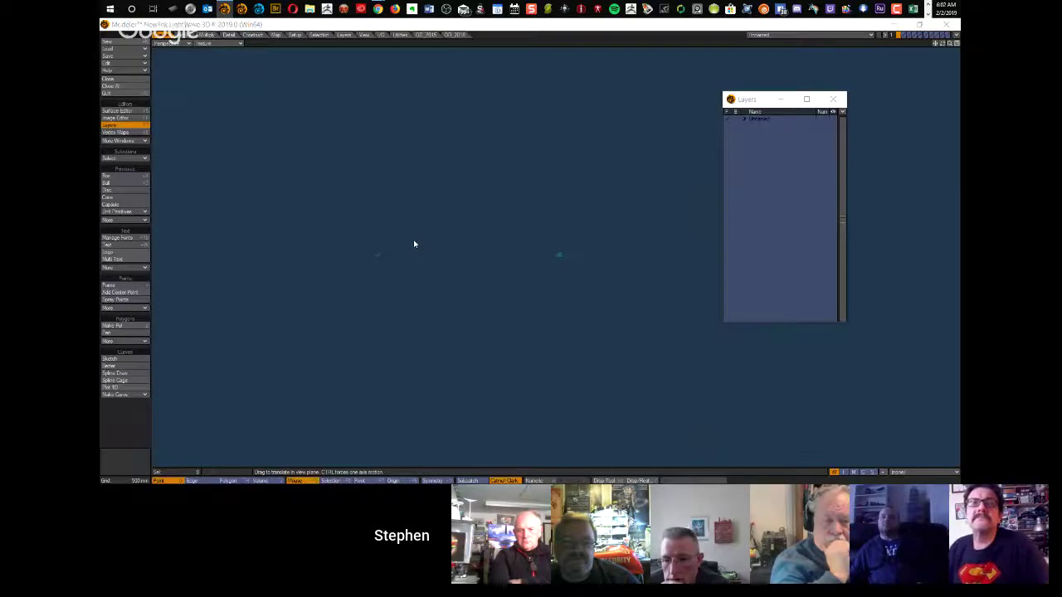
Step: Load katinga nacelle side veneer.lwo, fit it to the view, and orbit to the panel's detailed face
key(ctrl+o)
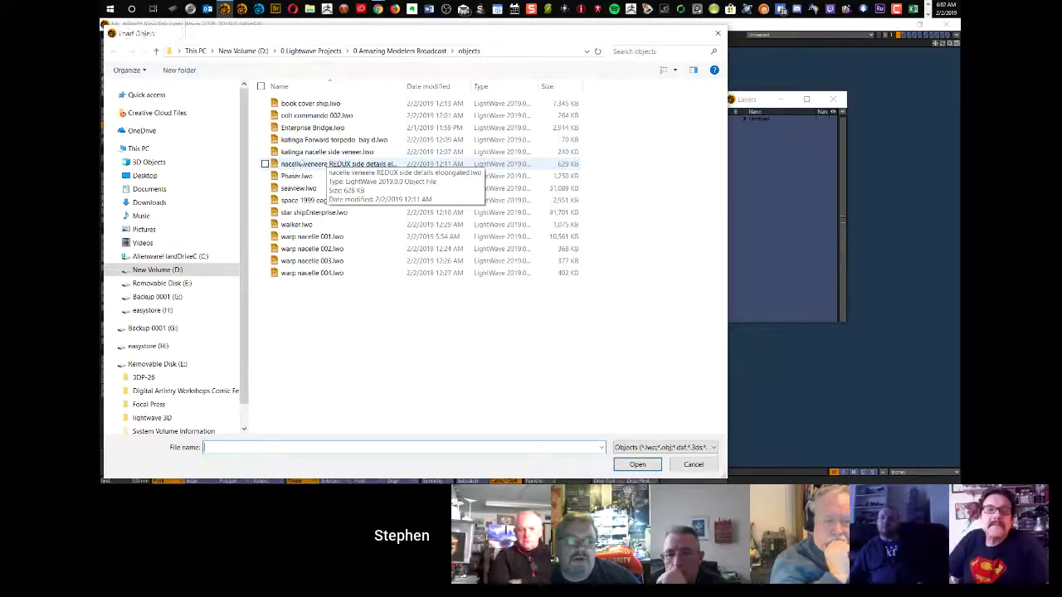
double_click(308, 154)
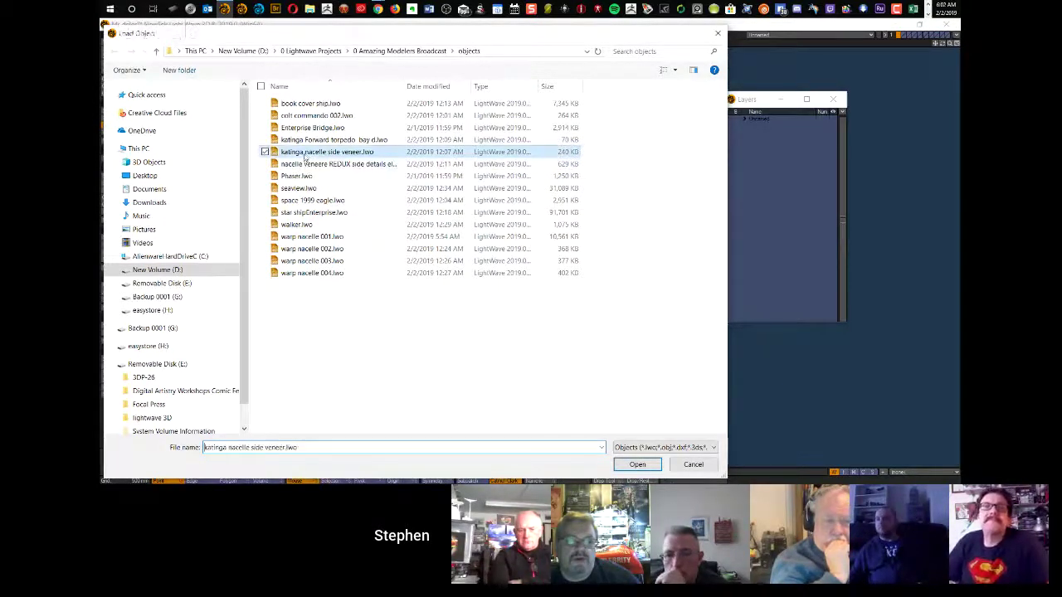
key(a)
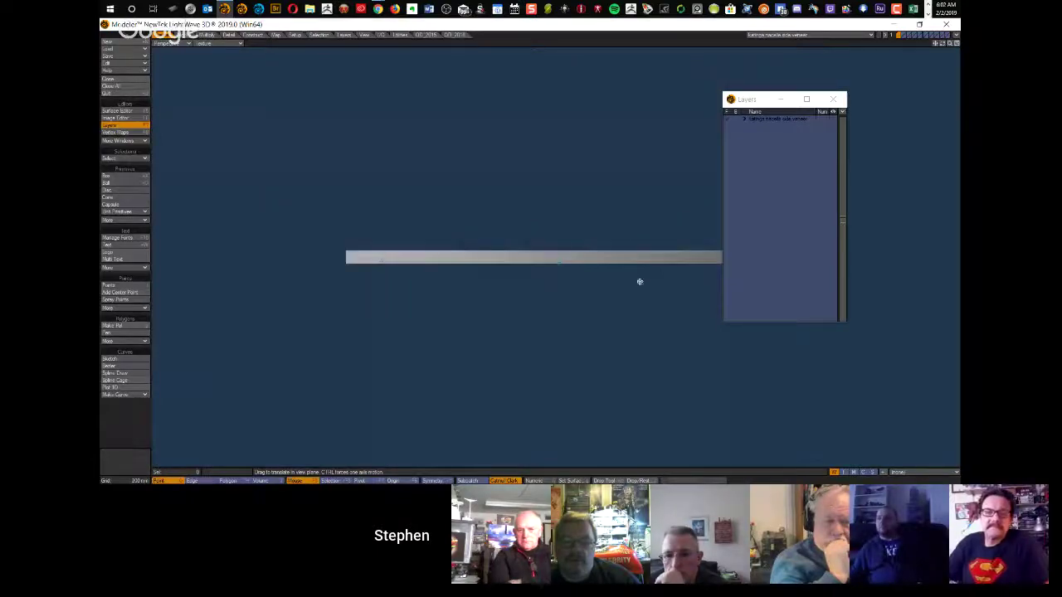
alt+drag(617, 275, 563, 360)
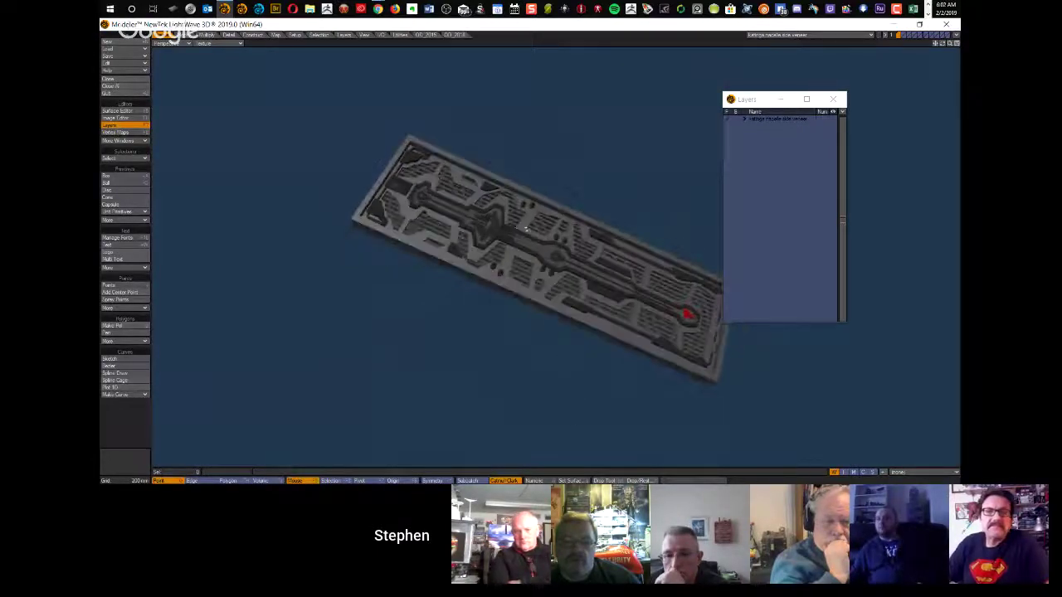
scroll(609, 258, up, 3)
alt+drag(609, 258, 549, 242)
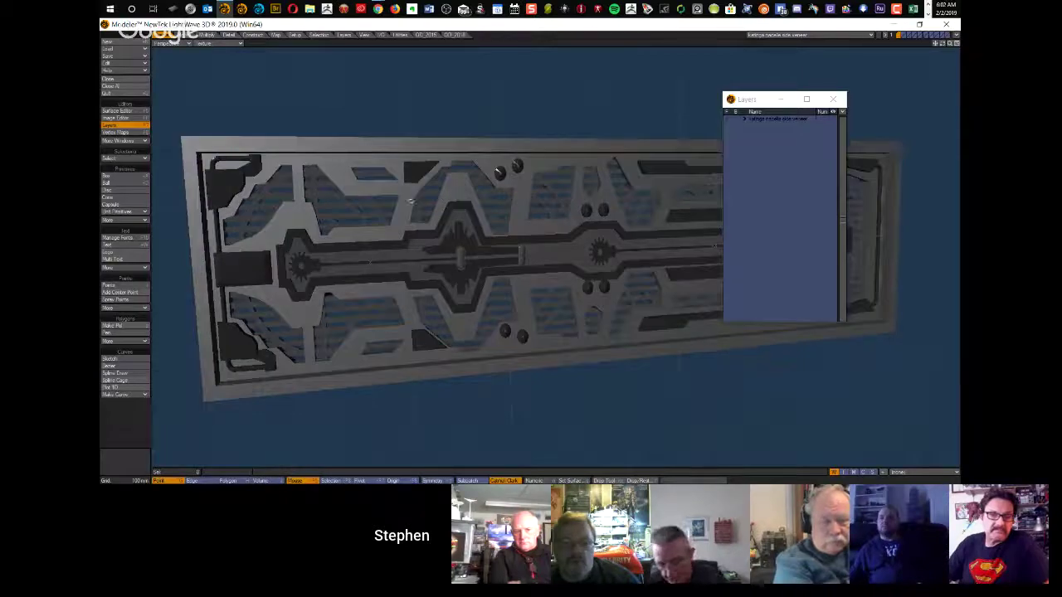
Step: Examine the side veneer's layered cutouts and raised details from several angles, with the layer list moved clear of the model
mouse_move(322, 199)
alt+mouse_down()
mouse_move(362, 201)
mouse_move(482, 249)
mouse_move(499, 204)
alt+mouse_up()
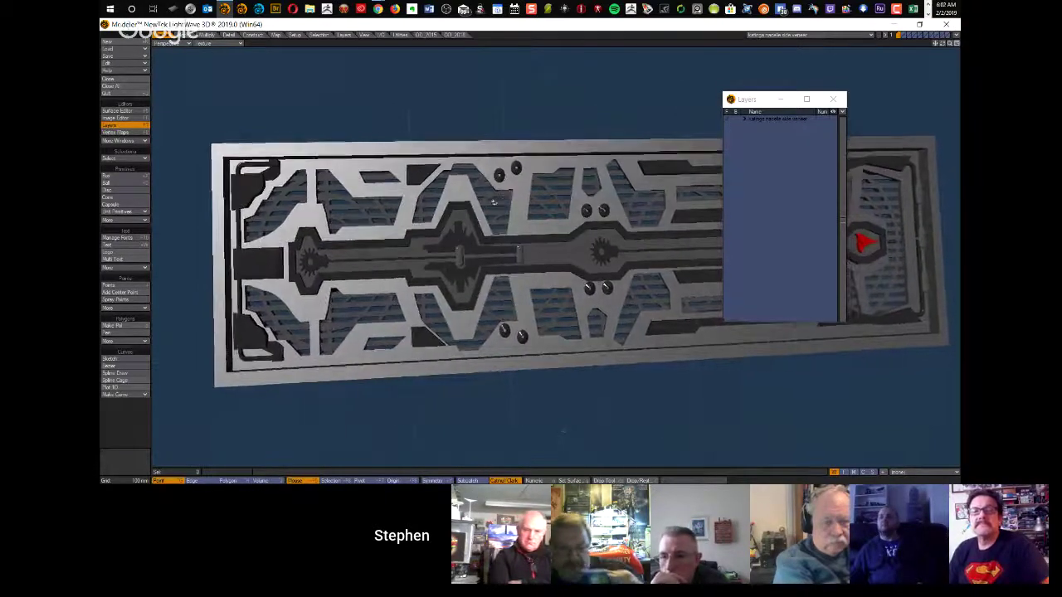
alt+drag(375, 233, 357, 219)
alt+drag(457, 208, 504, 241)
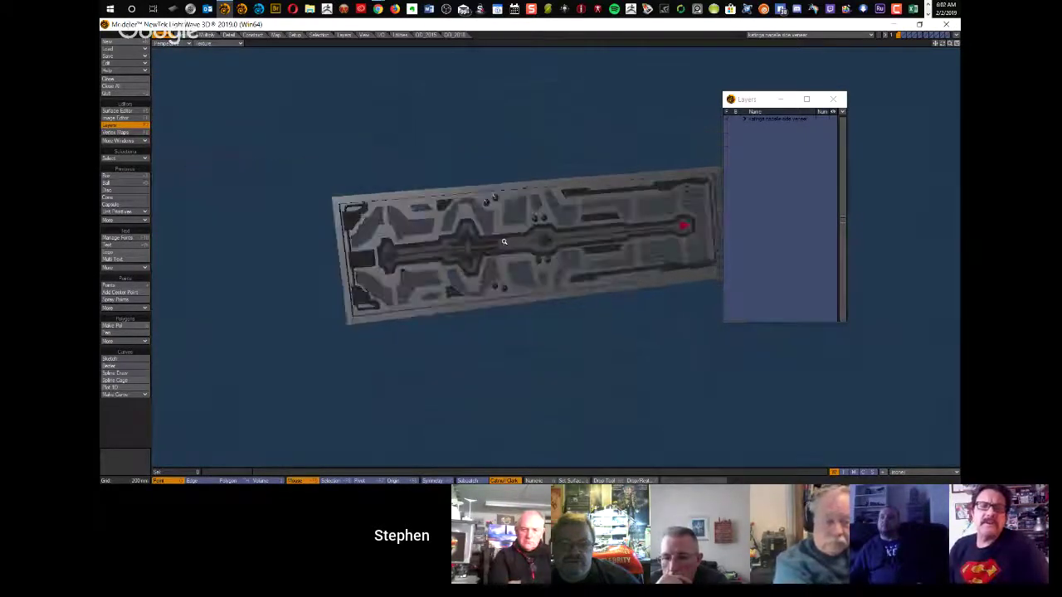
alt+drag(591, 233, 594, 241)
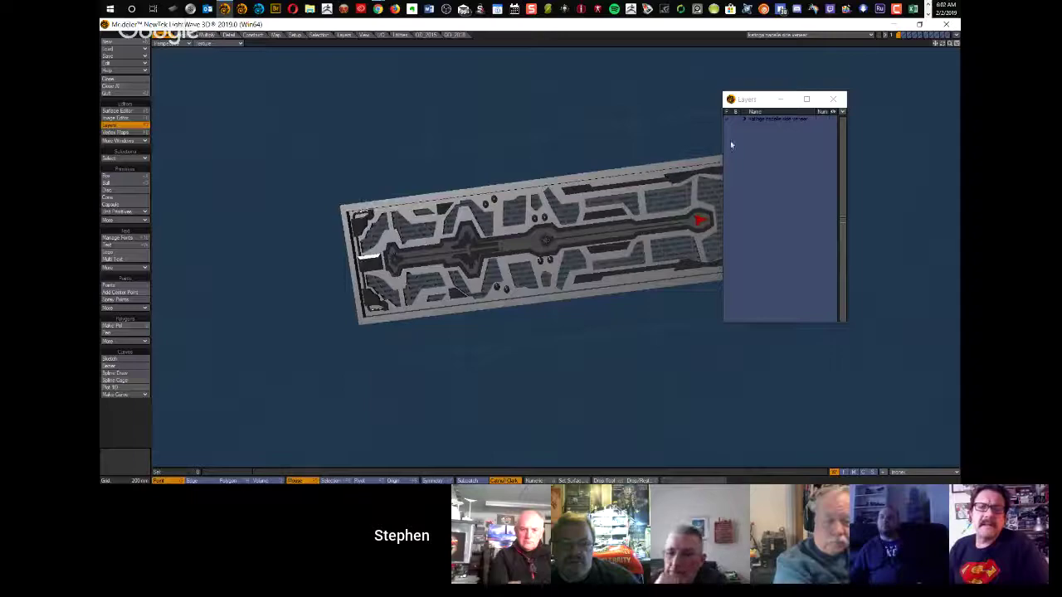
drag(764, 99, 837, 89)
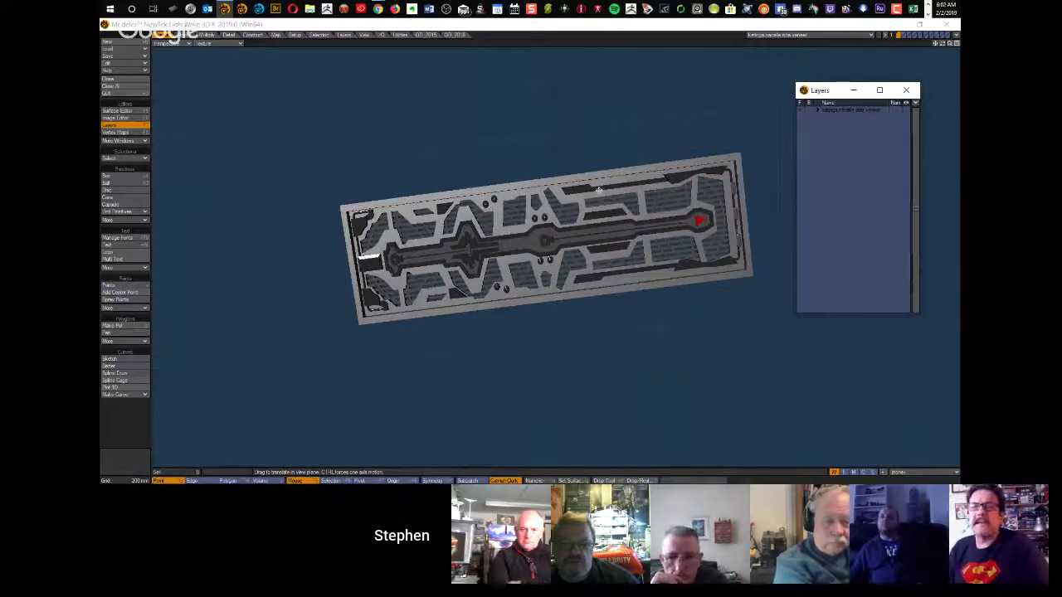
alt+drag(598, 190, 496, 239)
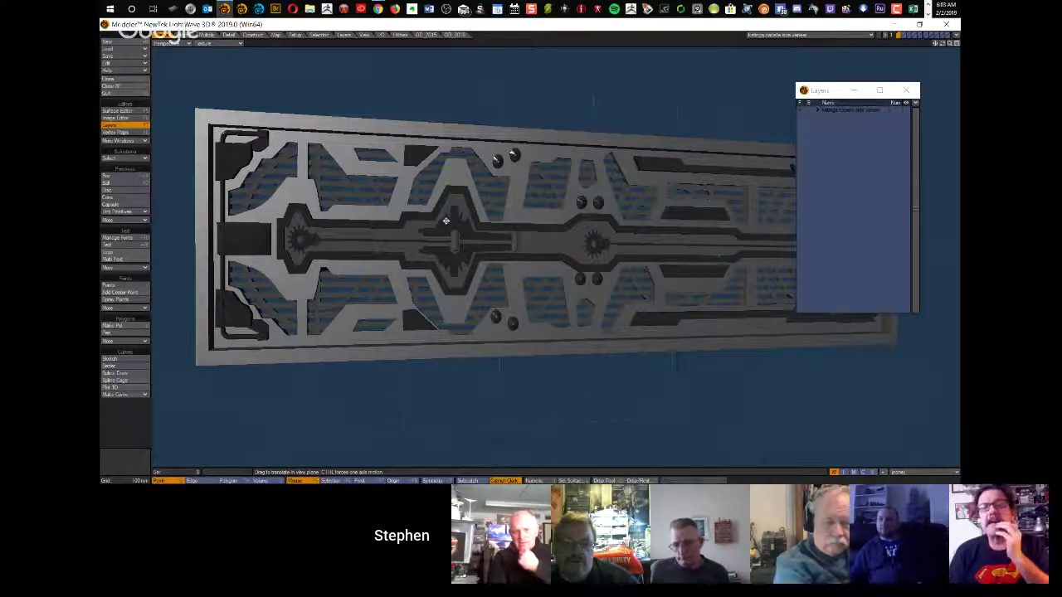
Step: Load nacelle veneere REDUX side details eloongated.lwo, with the file name column widened, and select that object in the layer list
alt+drag(499, 188, 505, 292)
alt+drag(743, 272, 487, 214)
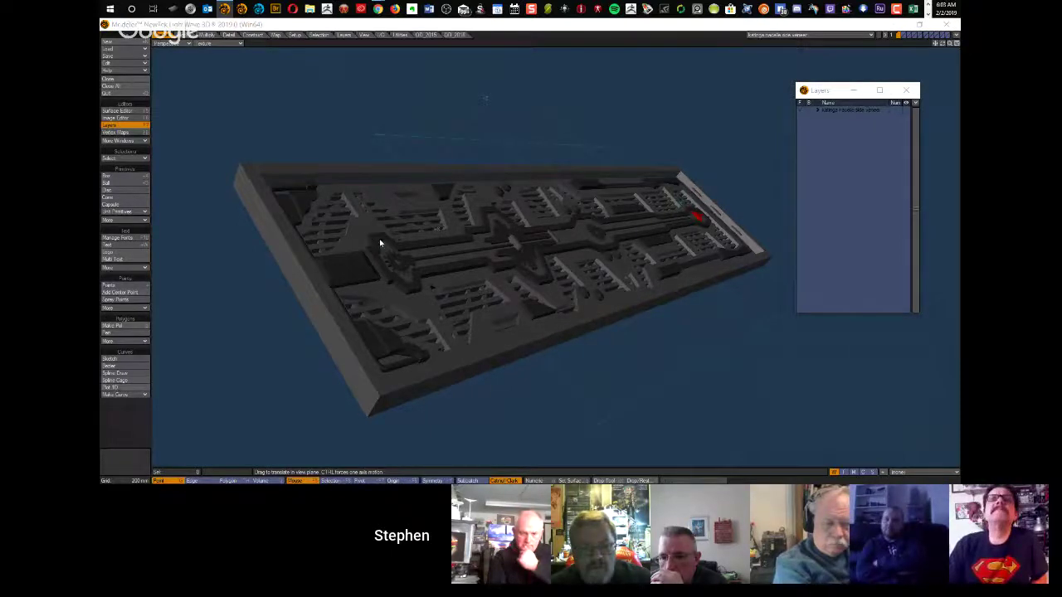
key(ctrl+o)
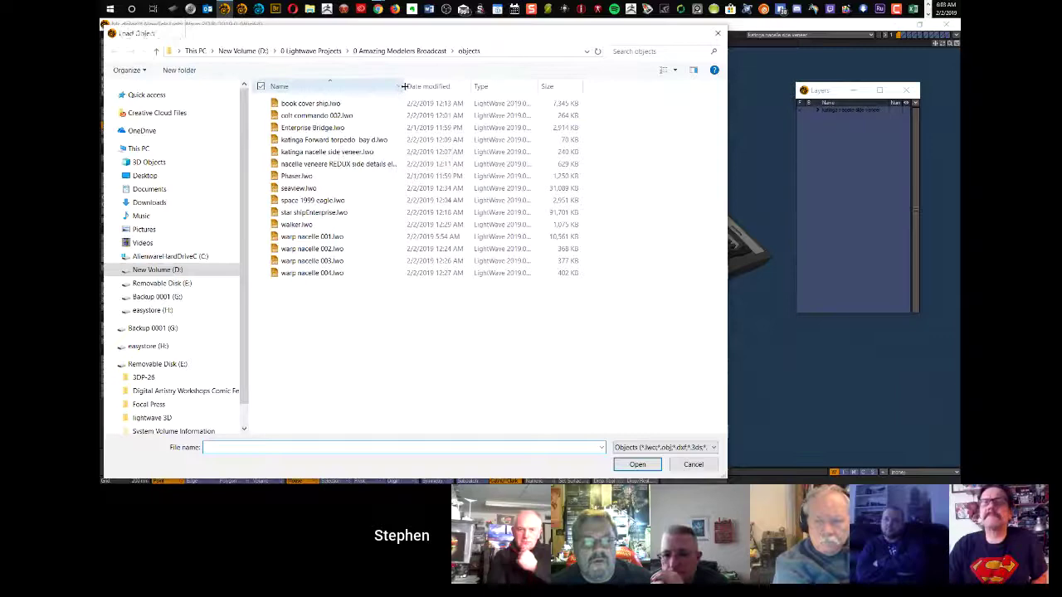
drag(405, 86, 446, 87)
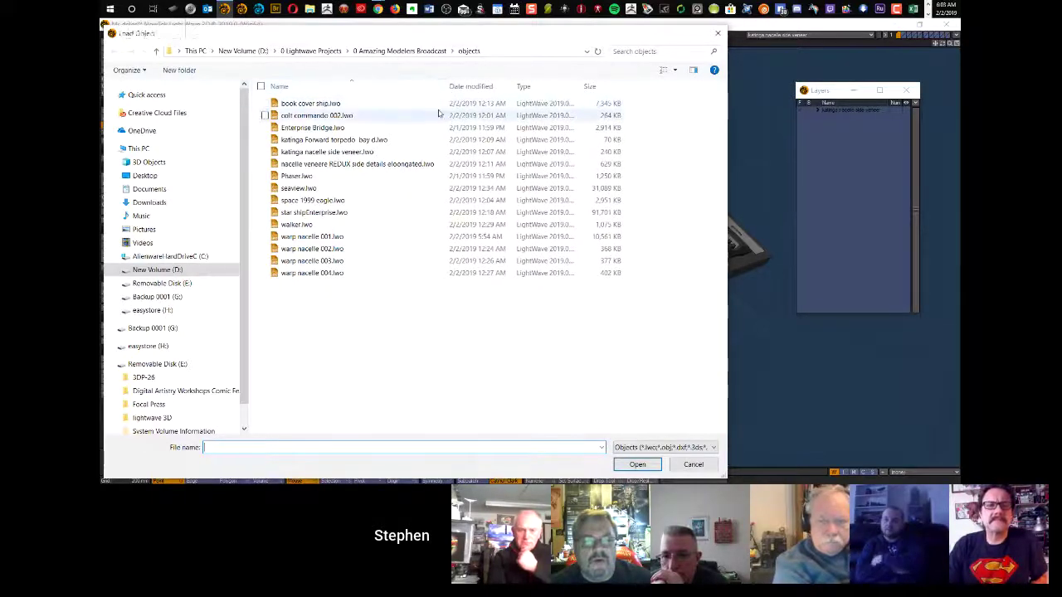
double_click(282, 169)
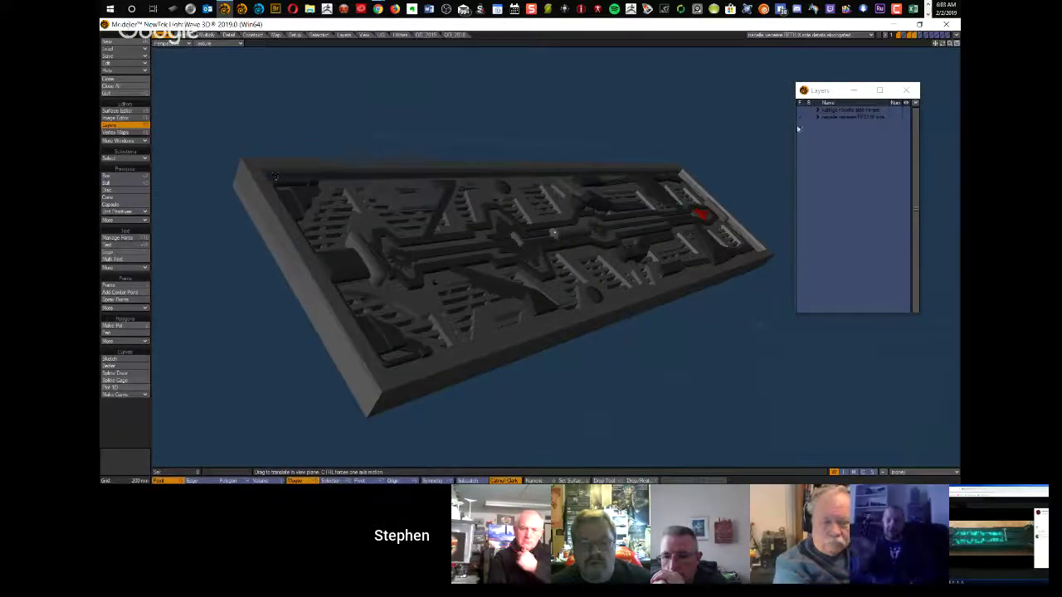
click(825, 118)
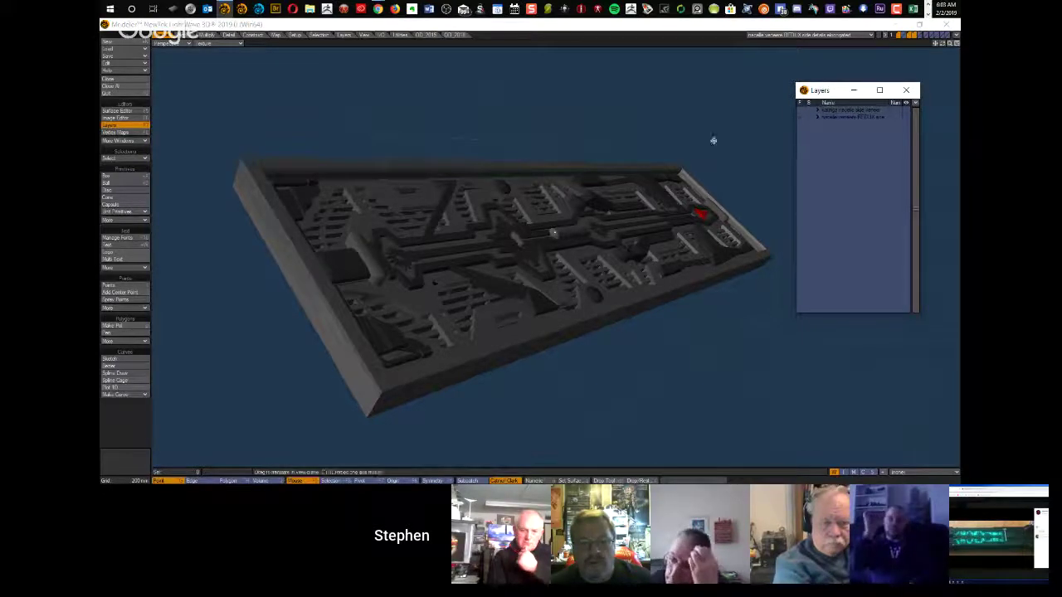
Step: Examine the elongated veneer's raised details from the front and up close, and bring up the file selection for loading another object
mouse_move(520, 213)
alt+mouse_down()
mouse_move(485, 255)
mouse_move(434, 282)
mouse_move(530, 263)
mouse_move(525, 276)
mouse_move(463, 252)
mouse_move(508, 273)
mouse_move(573, 214)
mouse_move(626, 195)
mouse_move(649, 143)
mouse_move(481, 237)
mouse_move(432, 247)
mouse_move(462, 223)
alt+mouse_up()
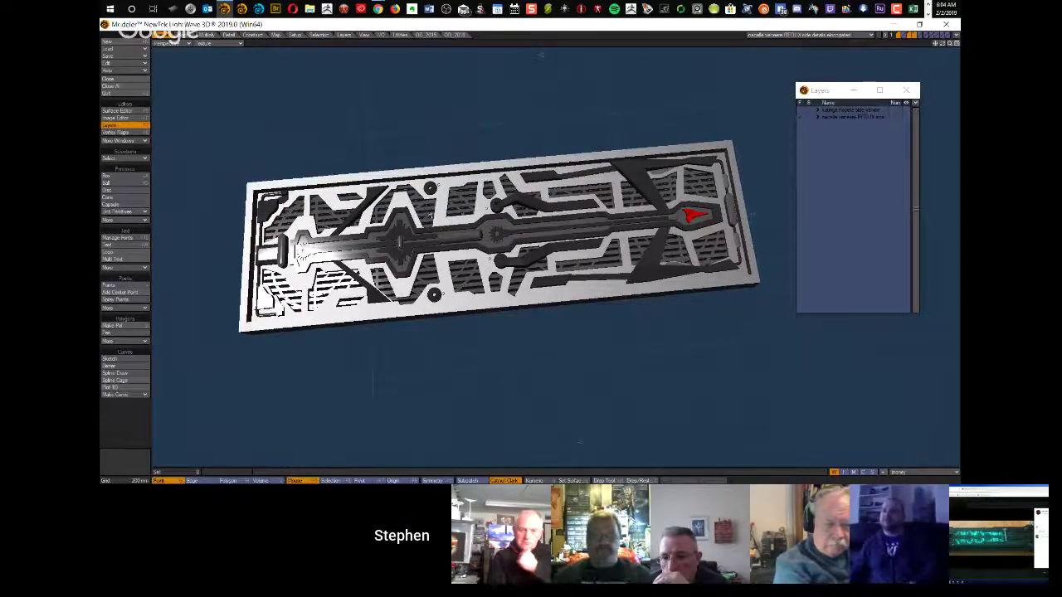
ctrl+alt+drag(462, 226, 532, 250)
alt+drag(395, 350, 498, 214)
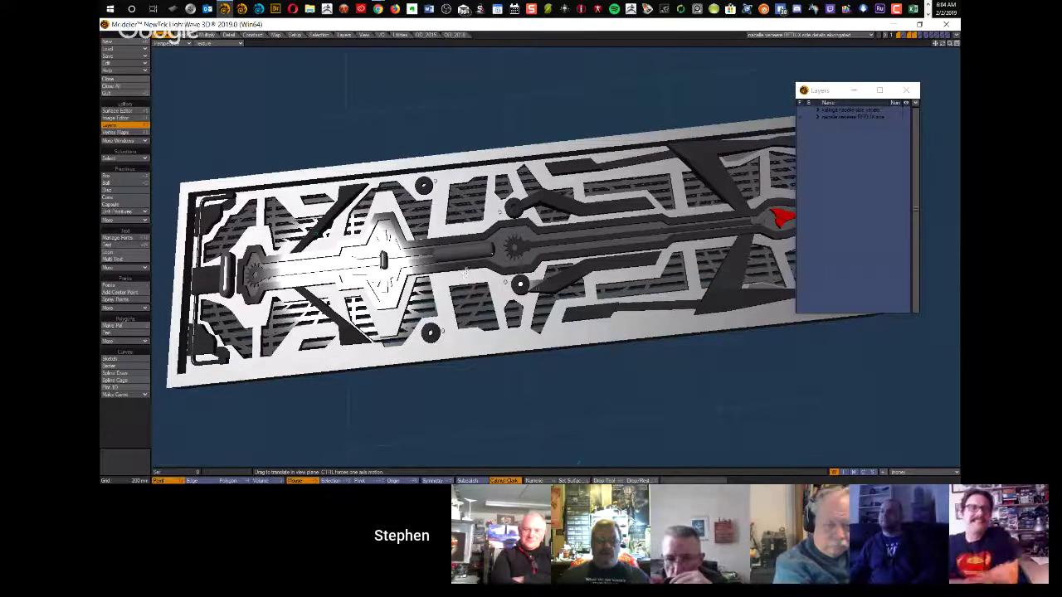
key(ctrl+o)
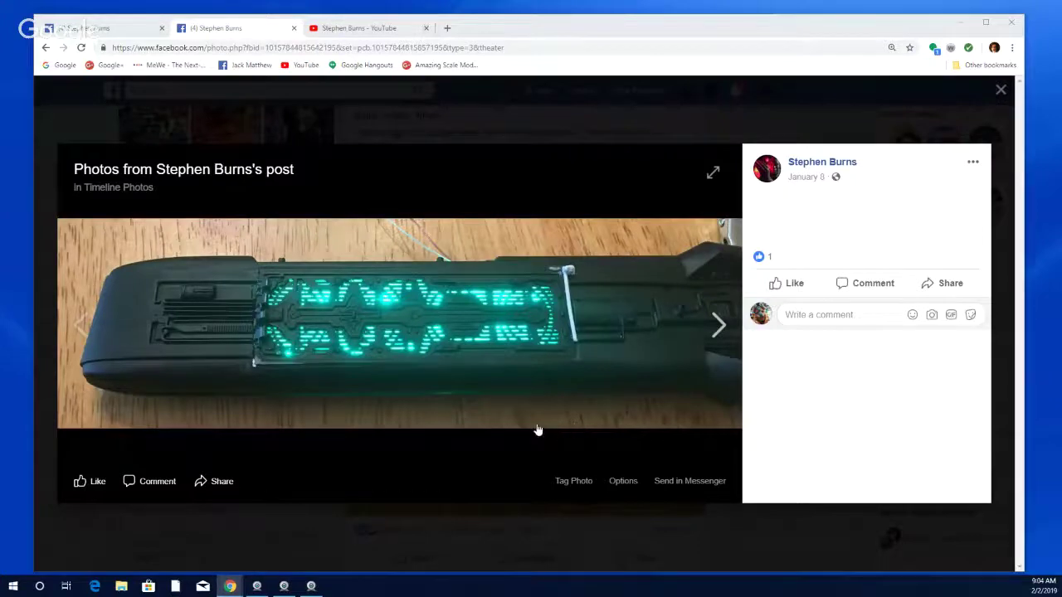
Step: Browse the Facebook post's photos of the lit nacelle, its interior wiring and the LED strips, going back and forth between them
click(718, 326)
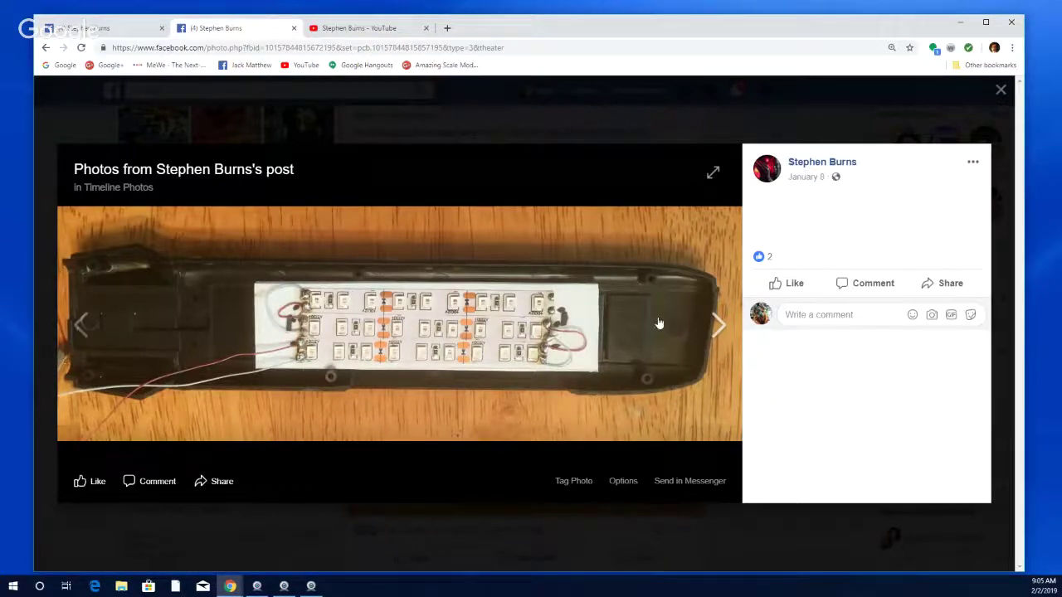
click(718, 324)
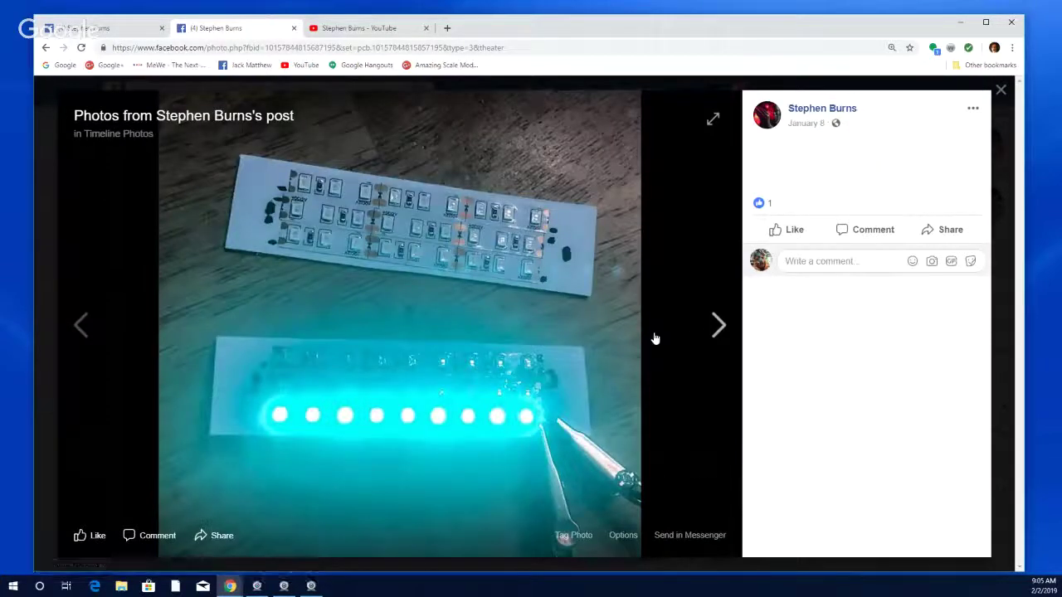
click(718, 325)
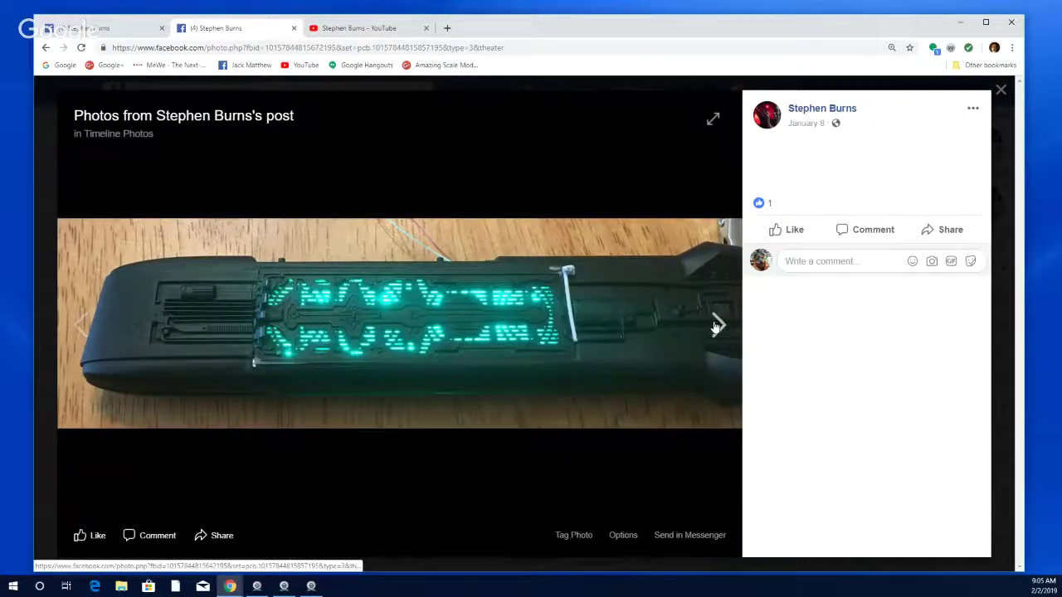
click(717, 326)
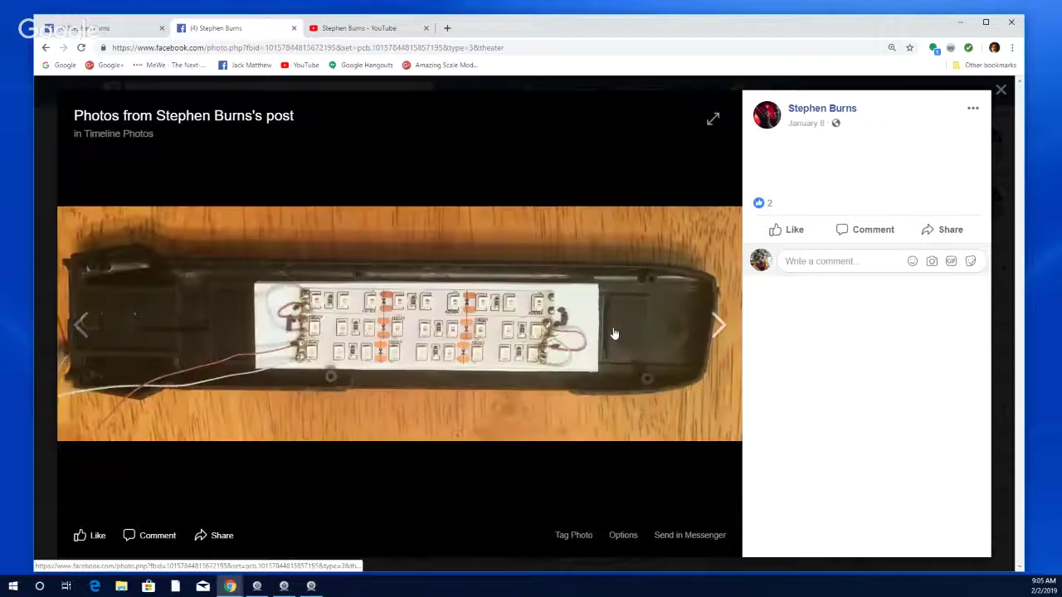
click(79, 330)
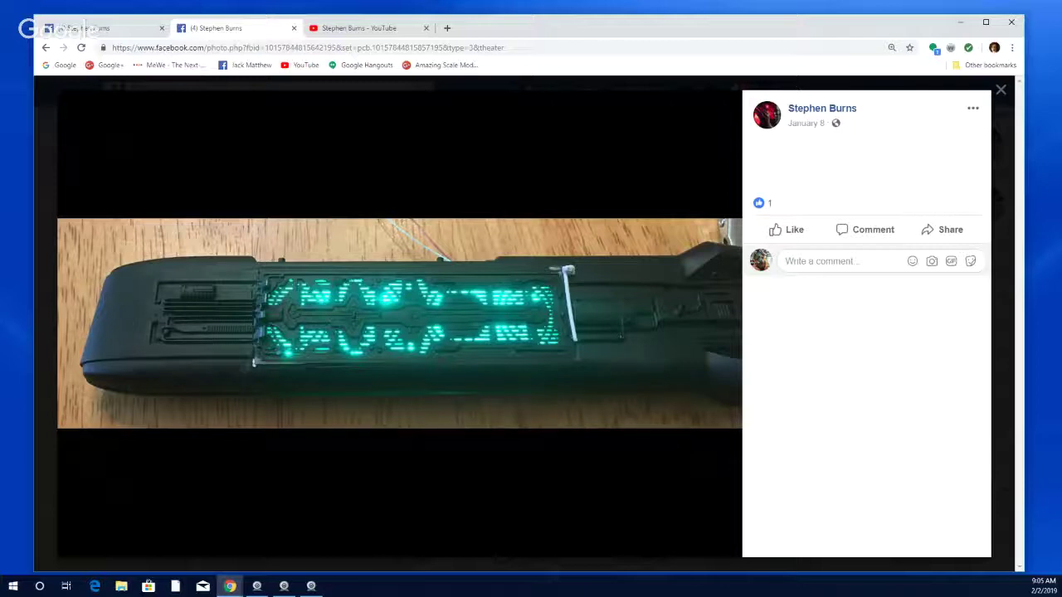
click(718, 326)
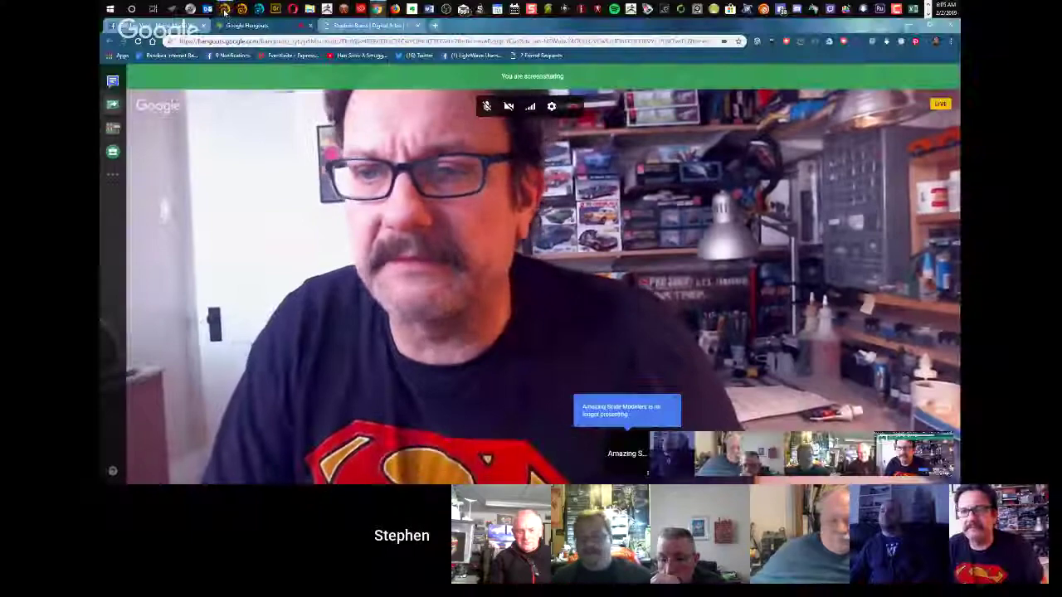
Step: Switch back to LightWave Modeler, load katinga Forward torpedo bay d.lwo, and fit it to the view
click(224, 11)
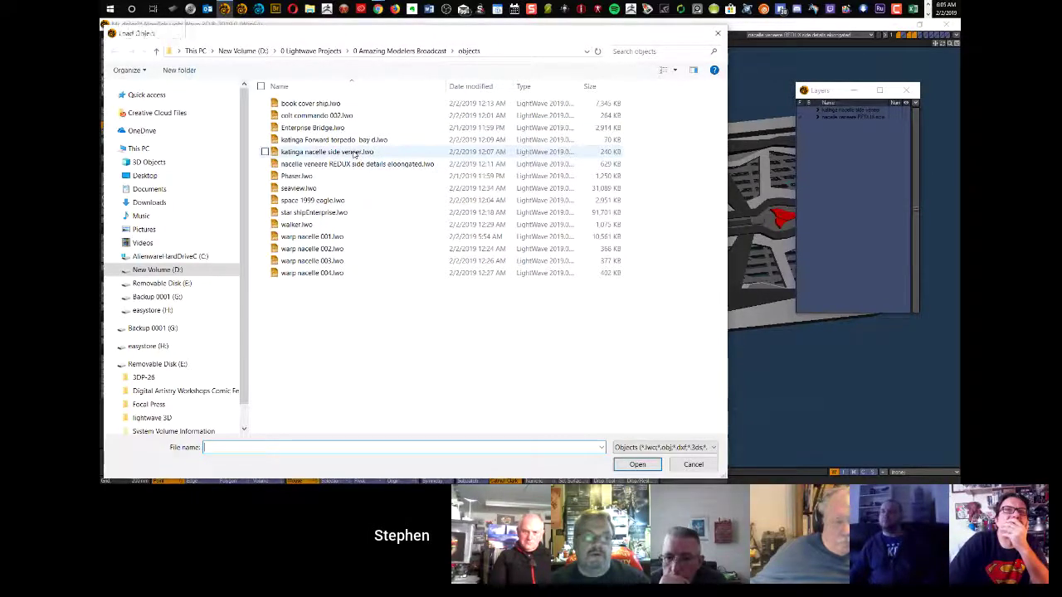
click(287, 141)
double_click(286, 141)
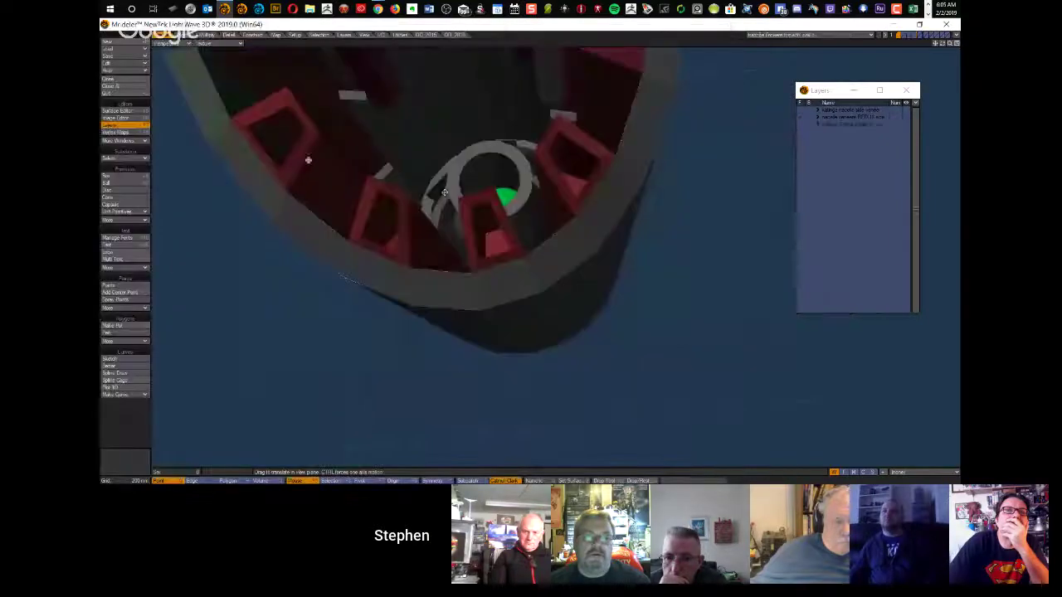
key(a)
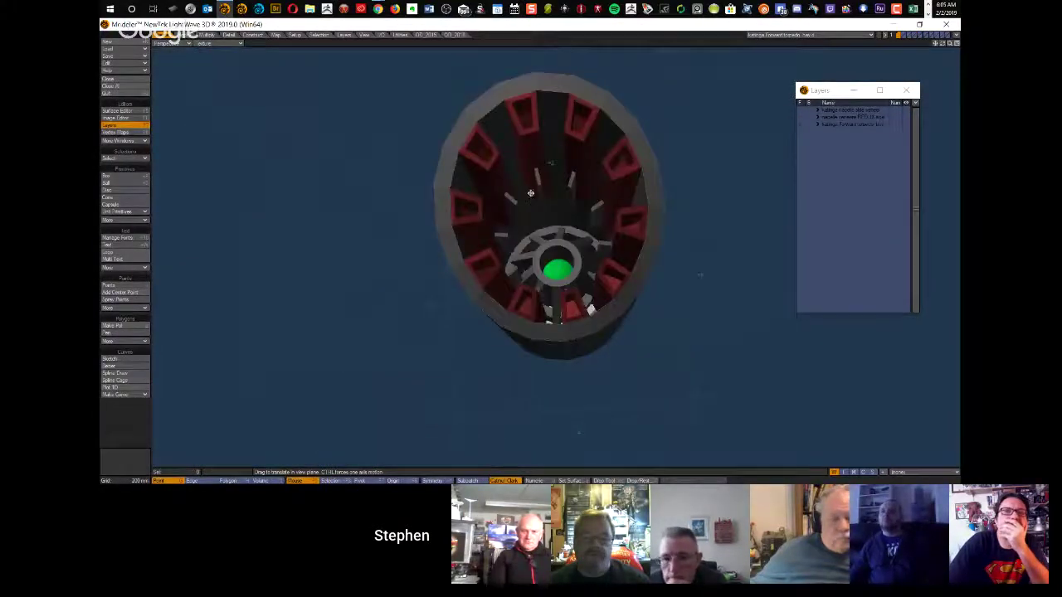
Step: Examine the torpedo bay's red recesses, inner ring and green core from several angles and distances
scroll(581, 228, up, 3)
scroll(581, 228, down, 3)
alt+drag(581, 228, 638, 258)
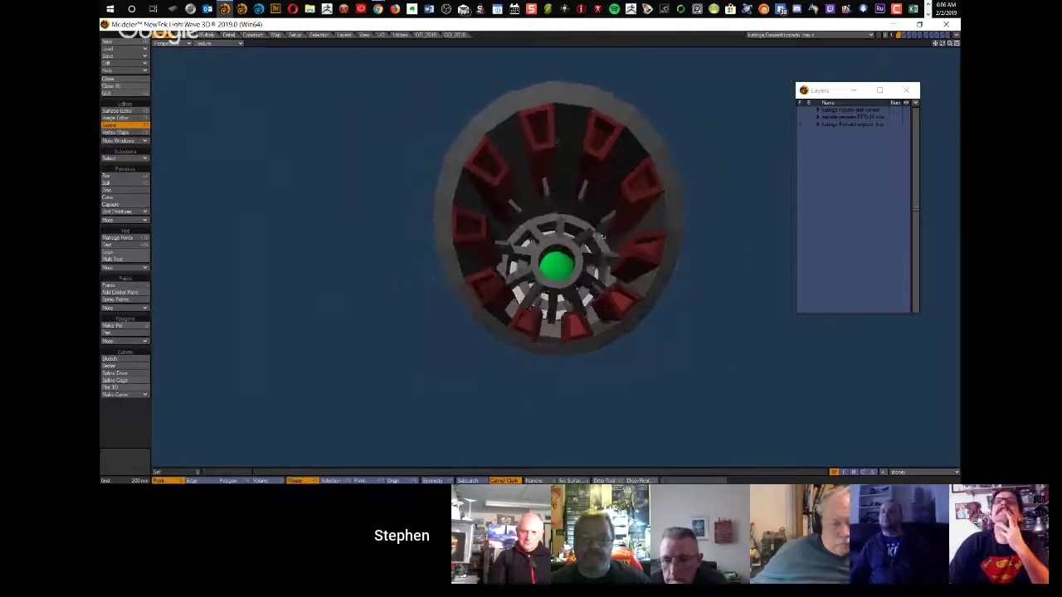
alt+drag(538, 249, 719, 248)
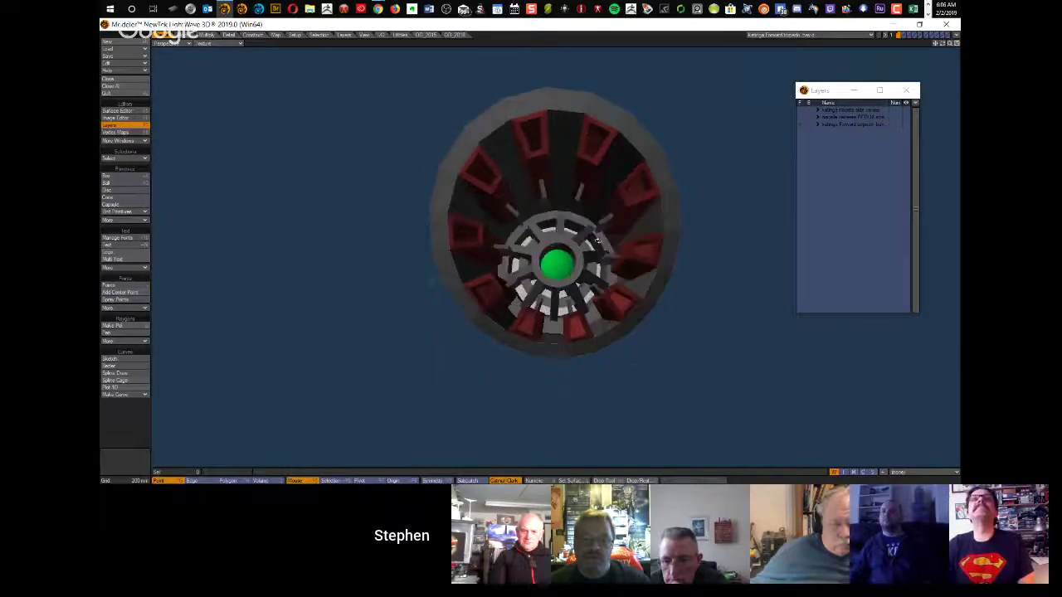
alt+drag(578, 240, 533, 239)
scroll(569, 256, up, 4)
alt+drag(533, 193, 559, 238)
scroll(557, 246, down, 4)
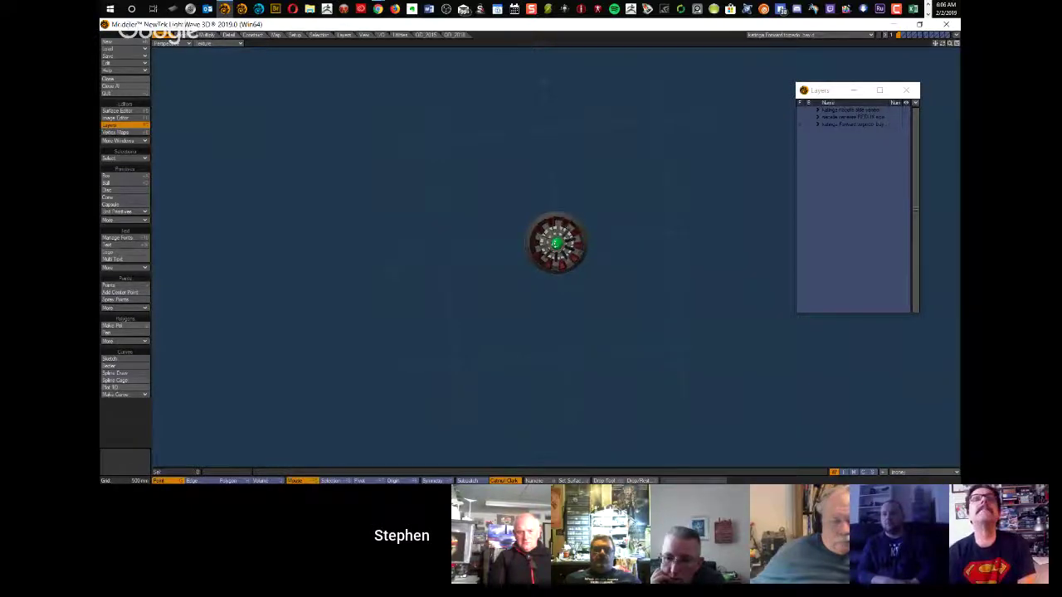
alt+drag(530, 239, 559, 243)
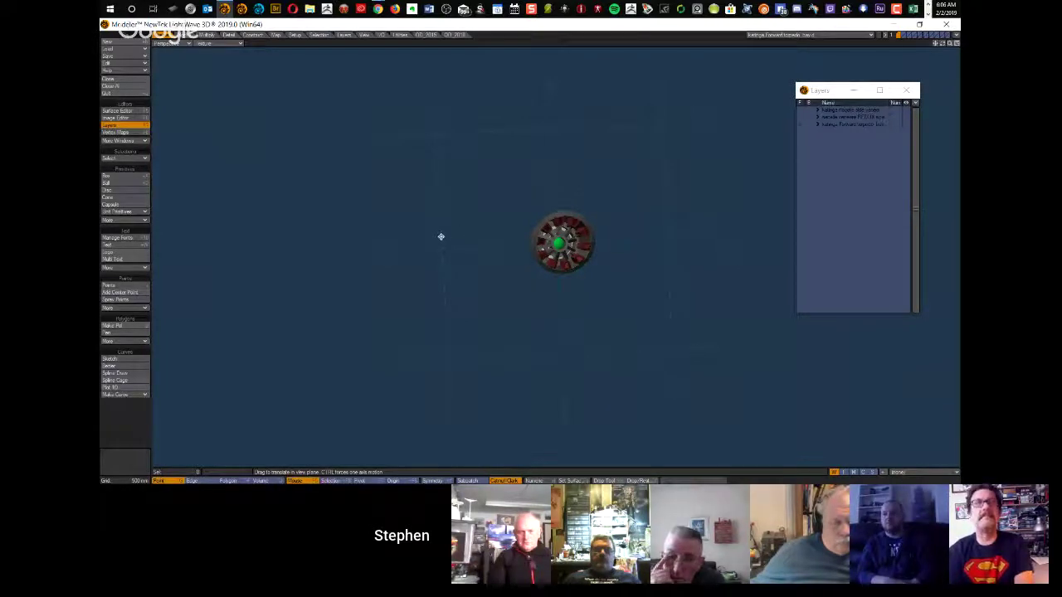
Step: Load Phaser.lwo, fit it to the view, and orbit to a centered side view of the whole model
key(ctrl+o)
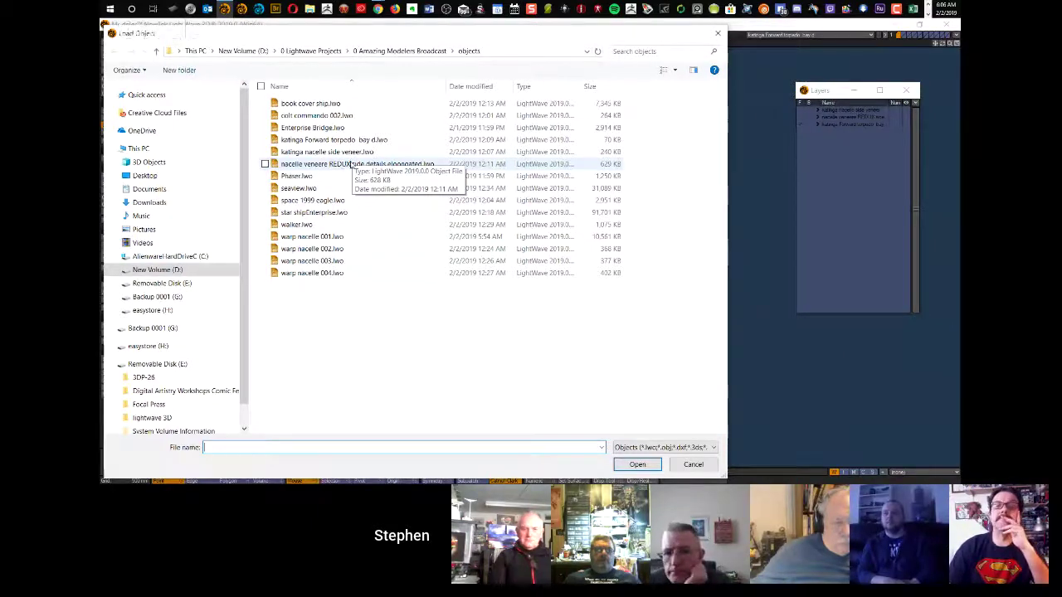
double_click(282, 178)
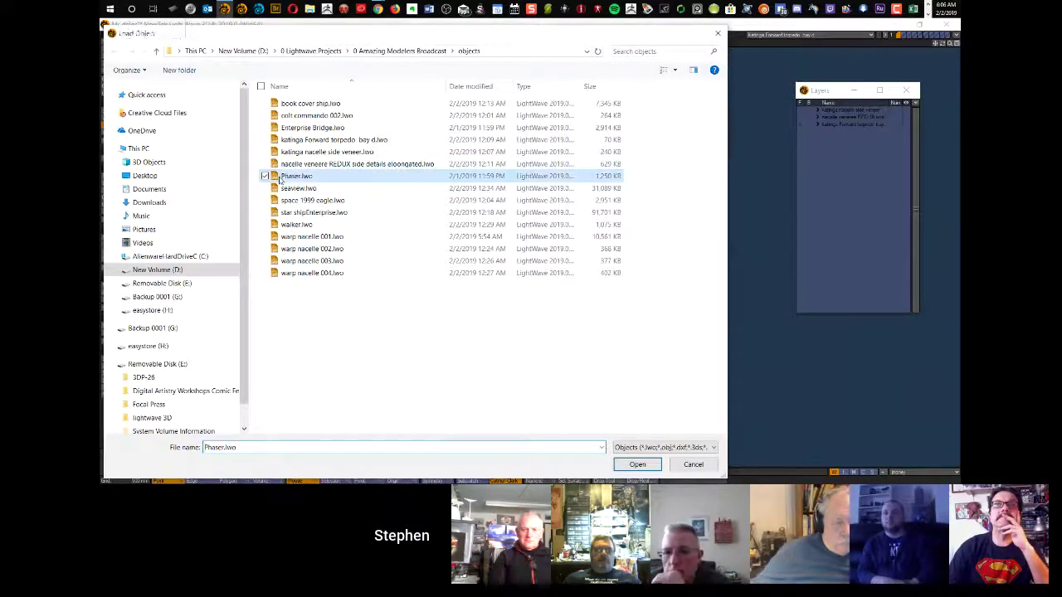
key(a)
alt+drag(663, 266, 388, 235)
alt+shift+drag(595, 219, 536, 236)
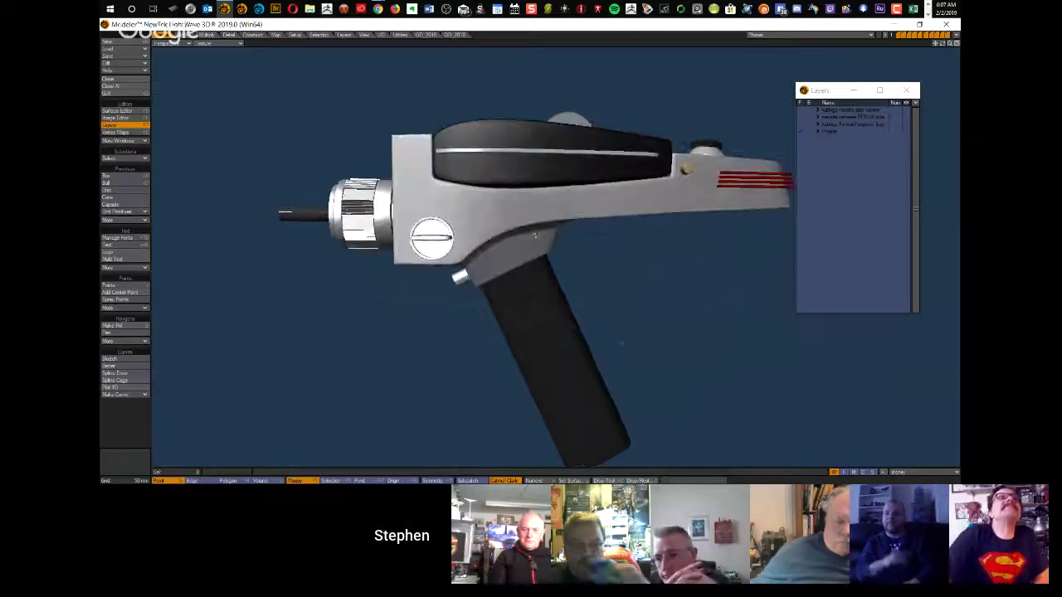
Step: Restore the four-viewport layout and start loading a backdrop preset through the display options
key(0)
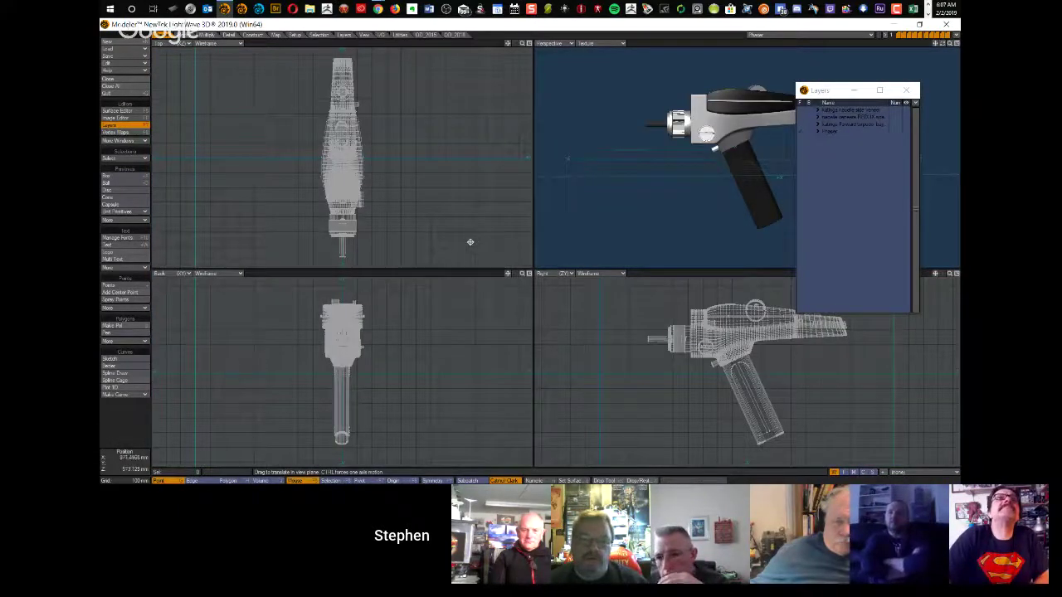
key(d)
click(541, 159)
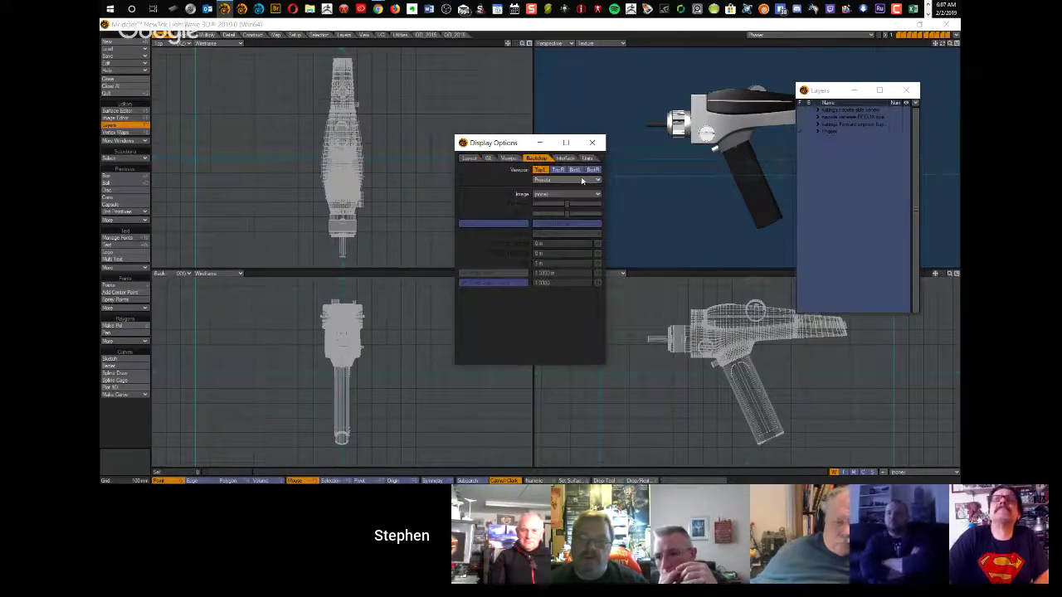
click(540, 180)
click(585, 186)
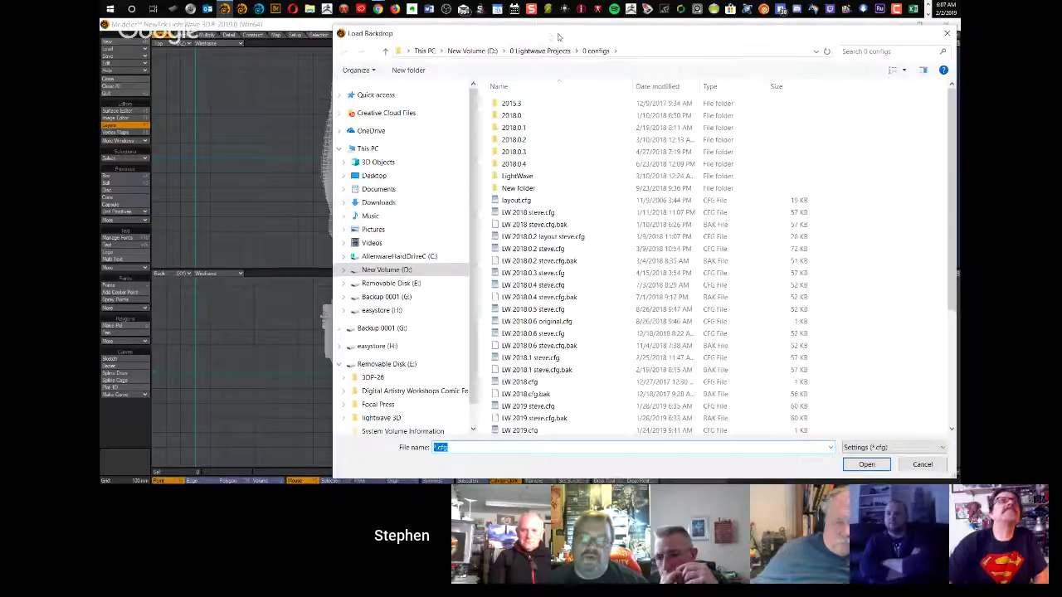
Step: Load the backdrop preset Phaser 3.cfg from the Phaser folder in 0 Lightwave Projects on drive D
drag(559, 37, 478, 32)
click(405, 45)
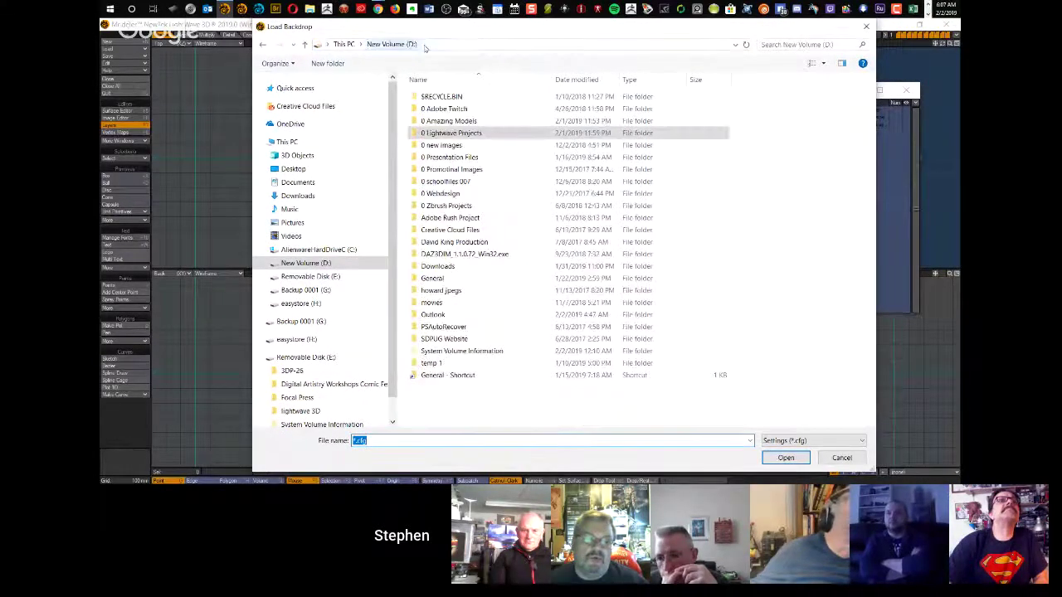
double_click(448, 134)
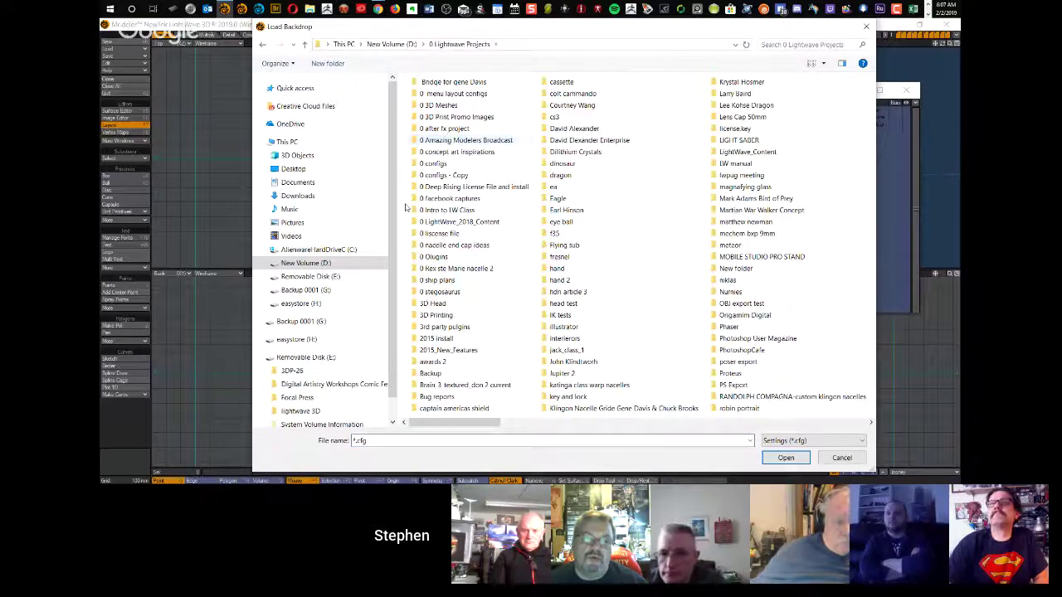
key(p)
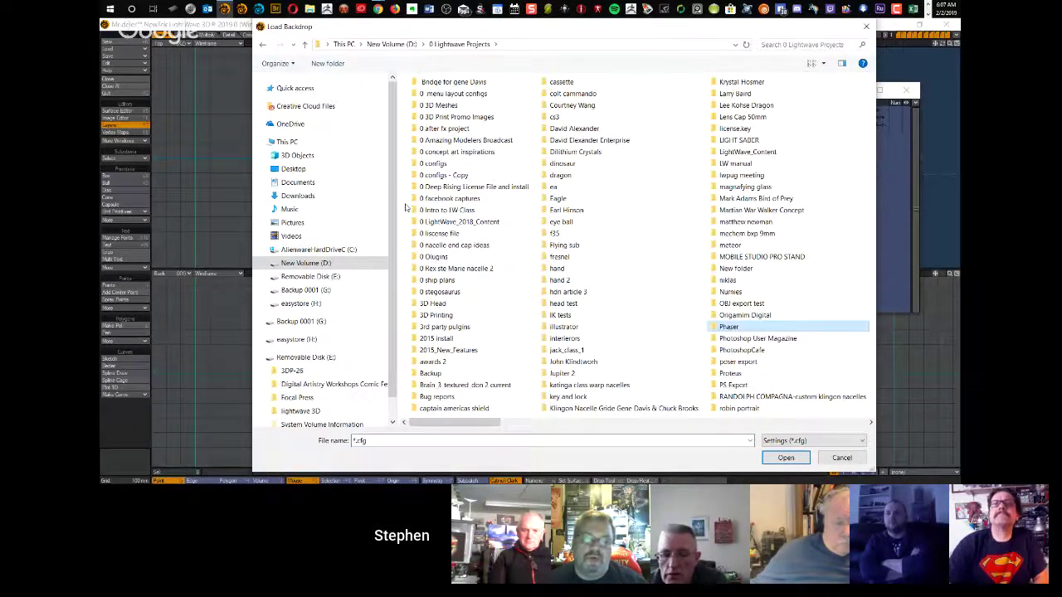
double_click(743, 328)
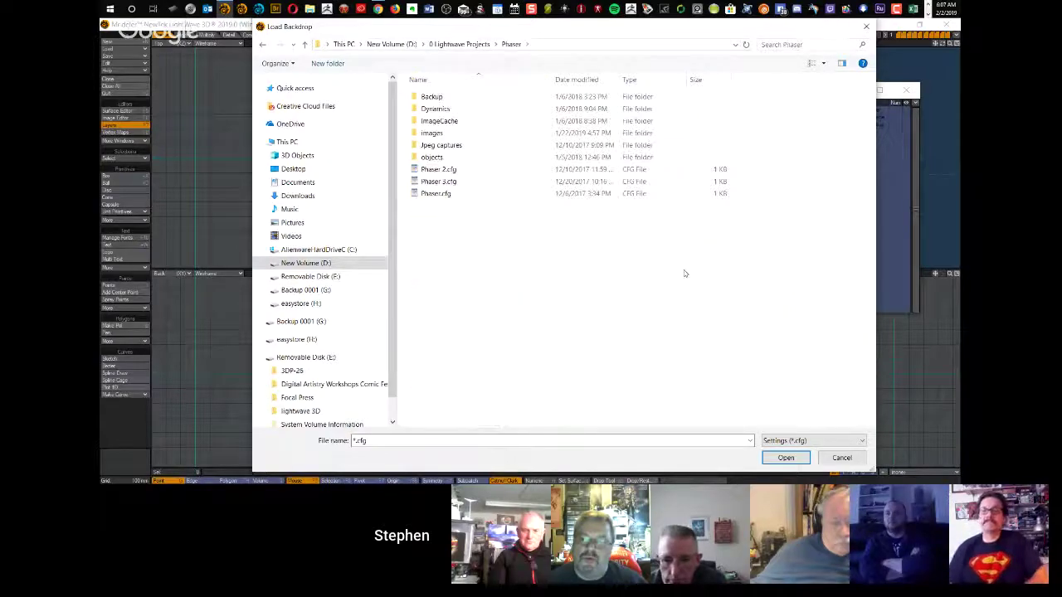
double_click(432, 182)
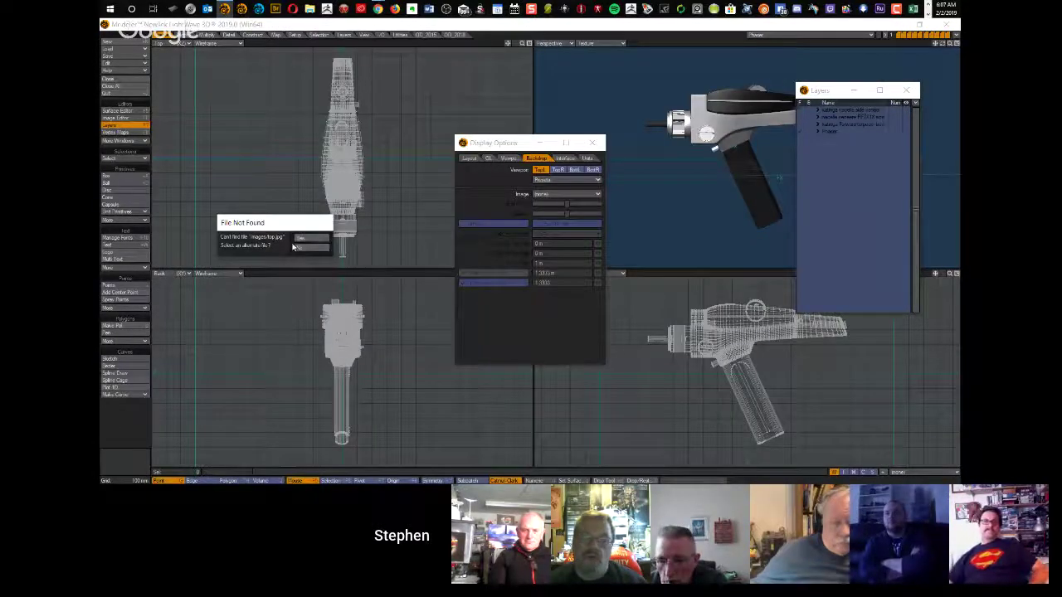
Step: Locate the missing backdrop image top.jpg in the Phaser project's images folder and close the display options
click(304, 239)
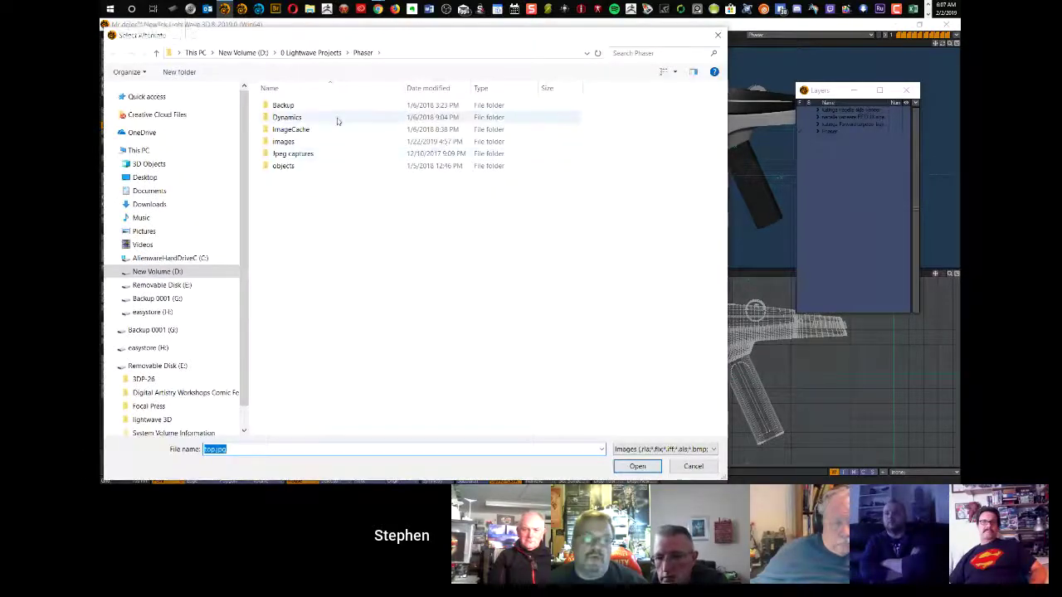
click(287, 145)
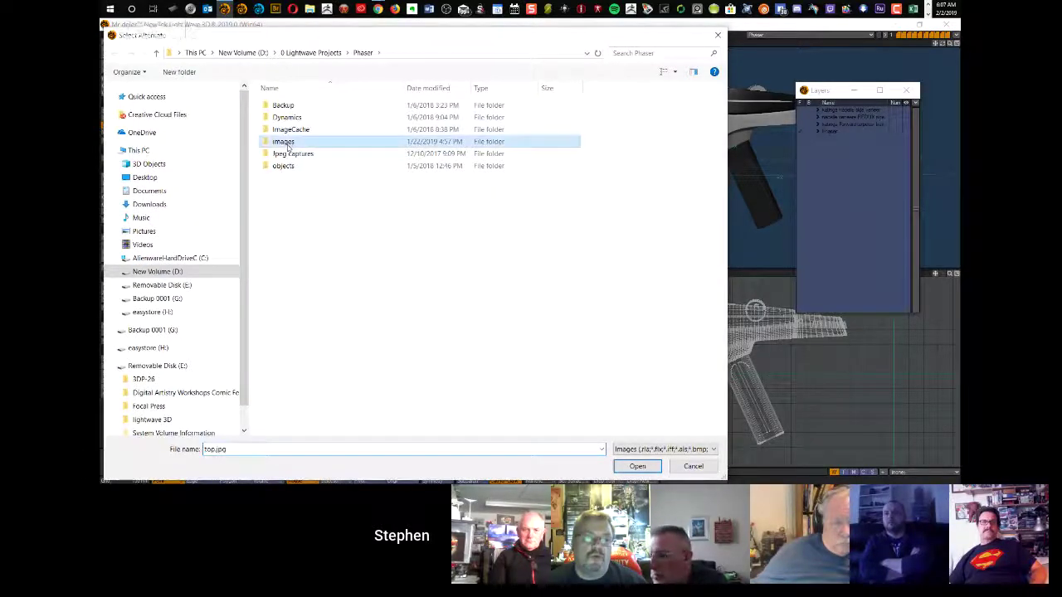
double_click(288, 145)
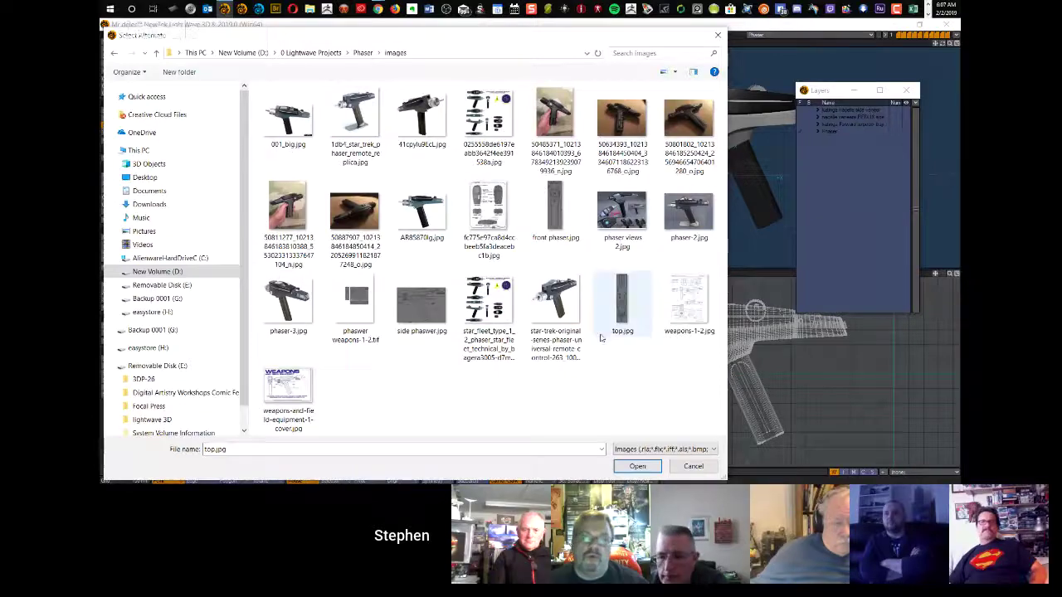
click(639, 467)
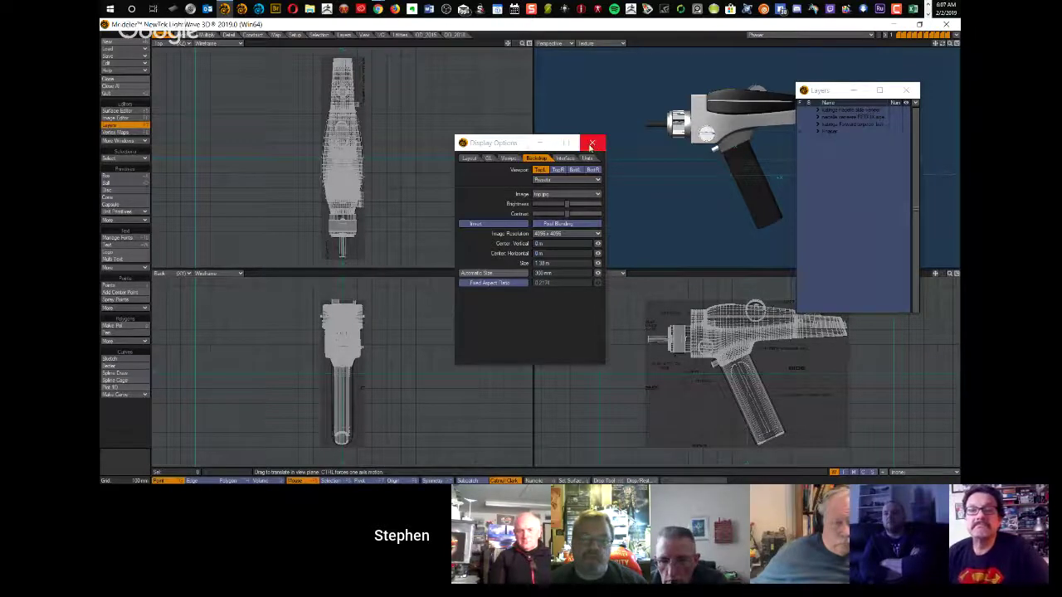
click(591, 142)
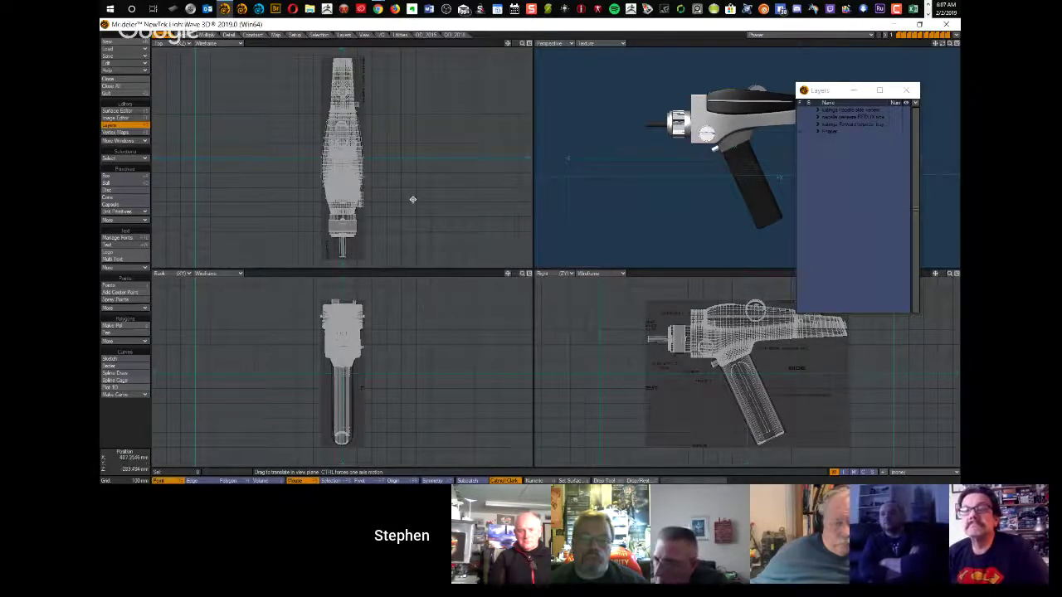
Step: Examine the phaser's side wireframe against its labelled reference drawing in a full-size Right view
scroll(409, 187, up, 6)
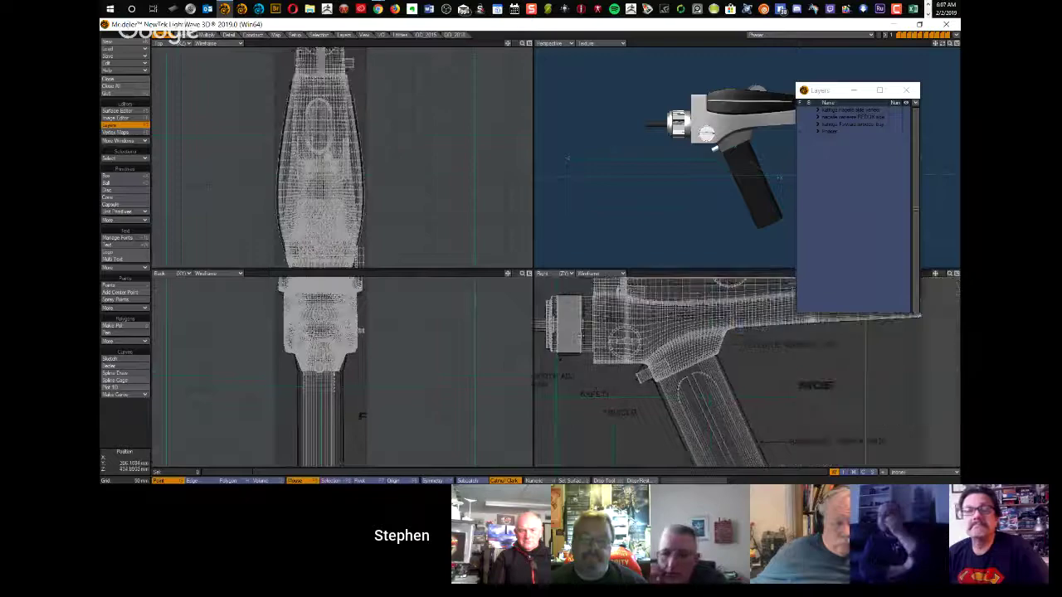
scroll(612, 340, up, 2)
key(0)
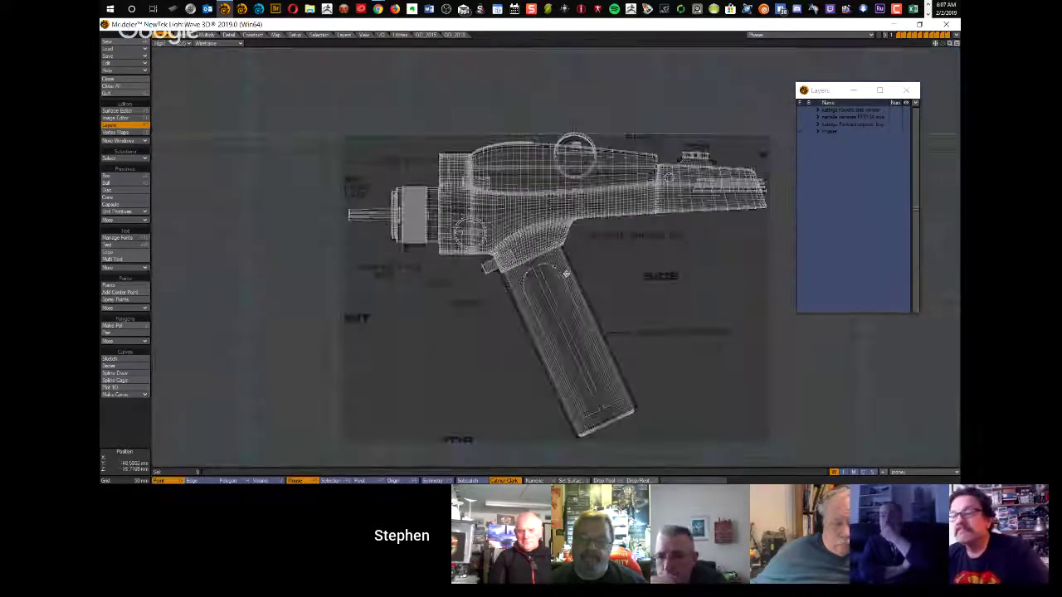
scroll(635, 205, up, 2)
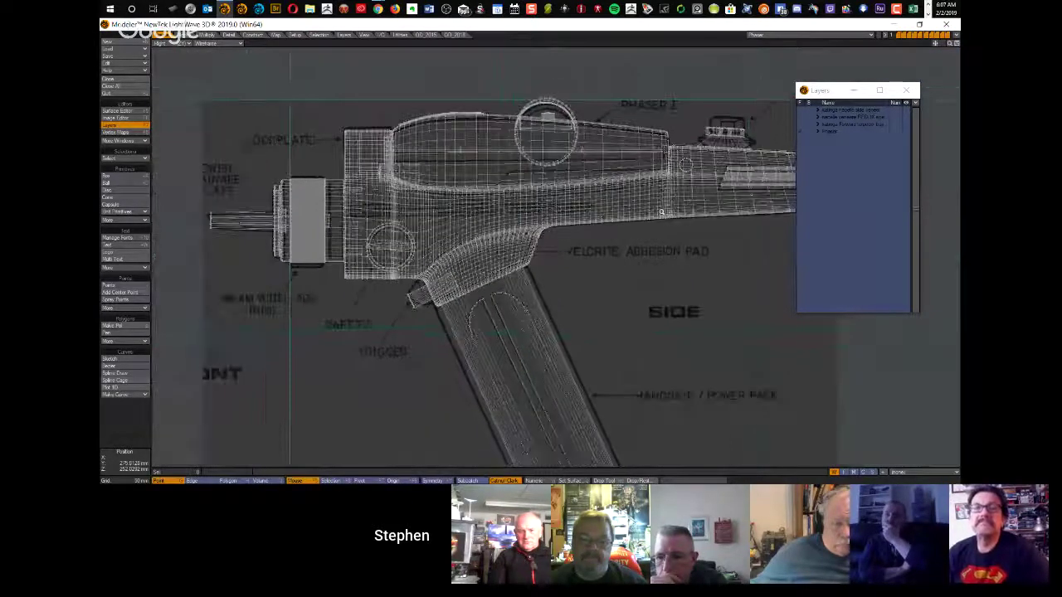
scroll(658, 214, down, 3)
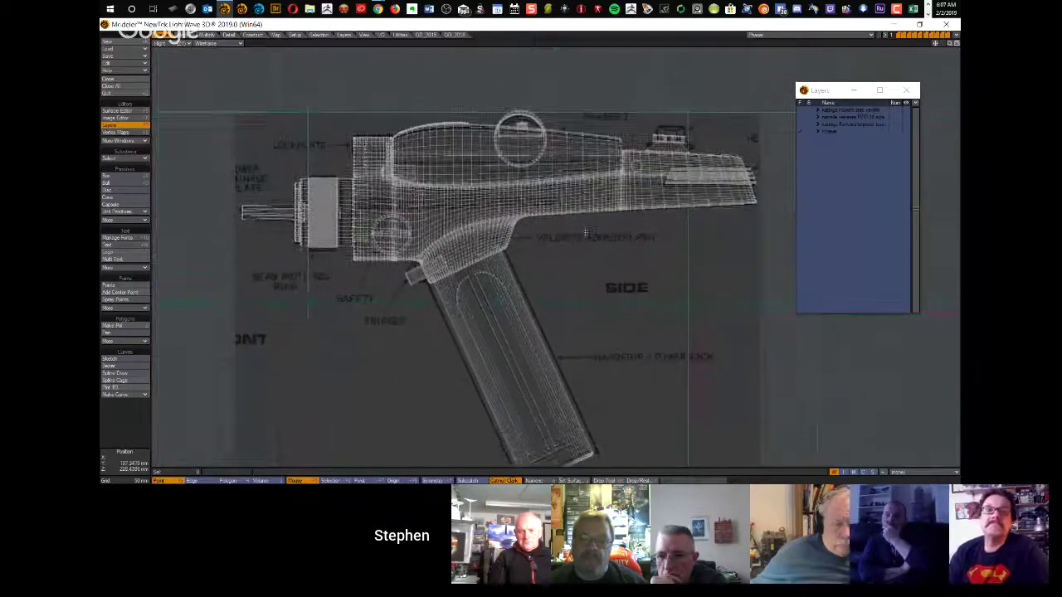
scroll(583, 253, up, 3)
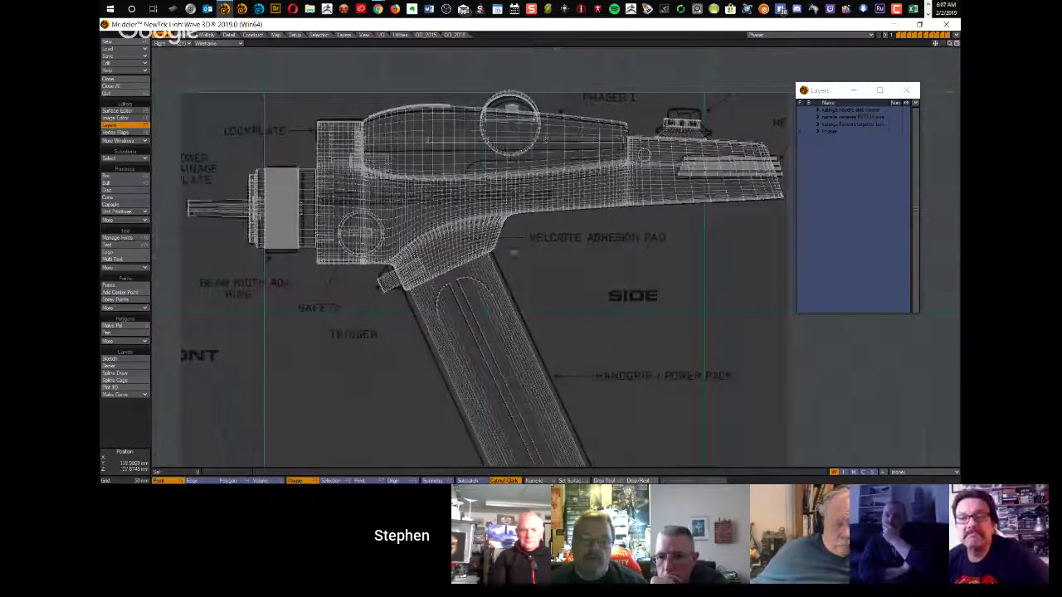
scroll(490, 209, up, 2)
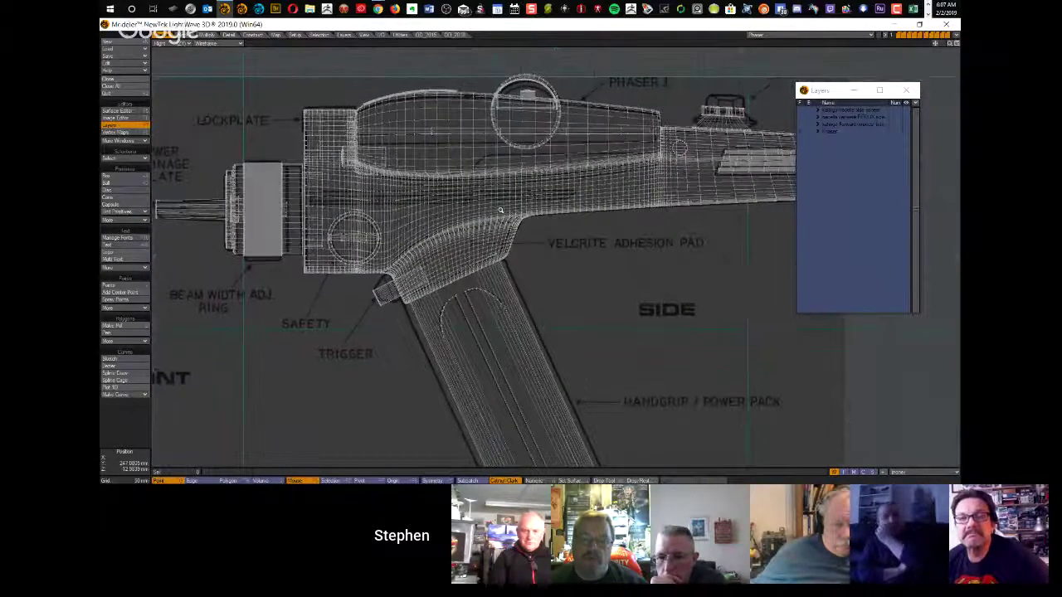
scroll(489, 213, down, 2)
ctrl+alt+drag(489, 212, 487, 213)
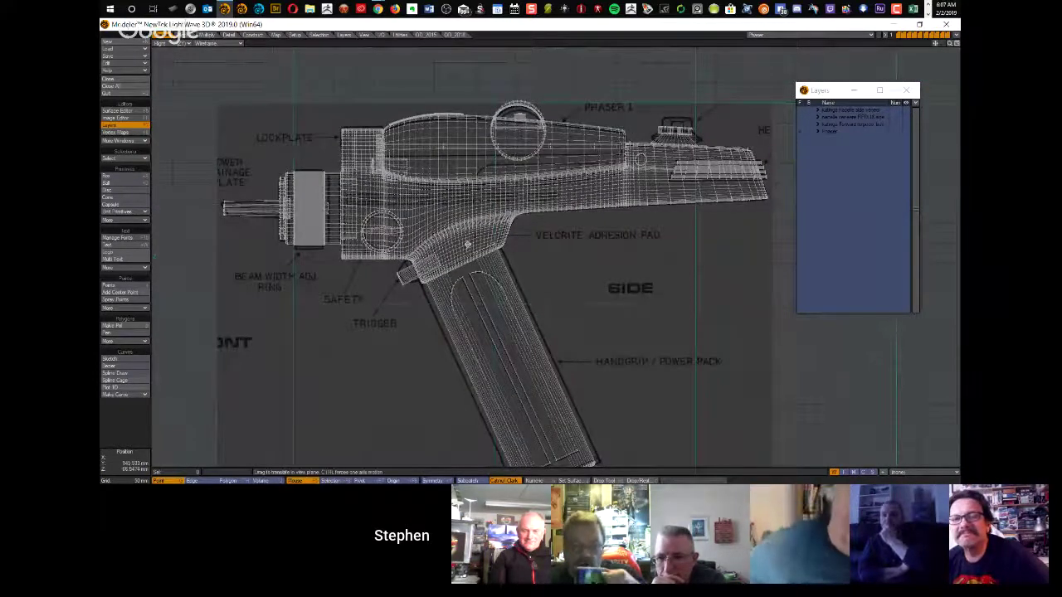
Step: Examine the phaser's body and handgrip against the backdrop image in a full-size Back view, close up and from a distance
key(t)
key(KP_0)
key(KP_0)
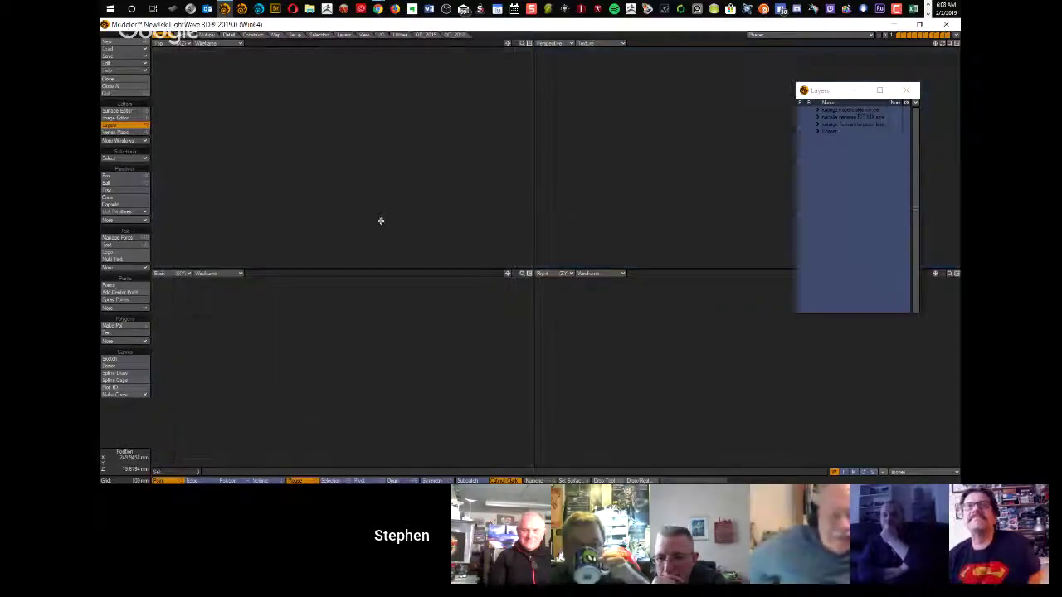
ctrl+alt+drag(569, 279, 476, 265)
key(KP_0)
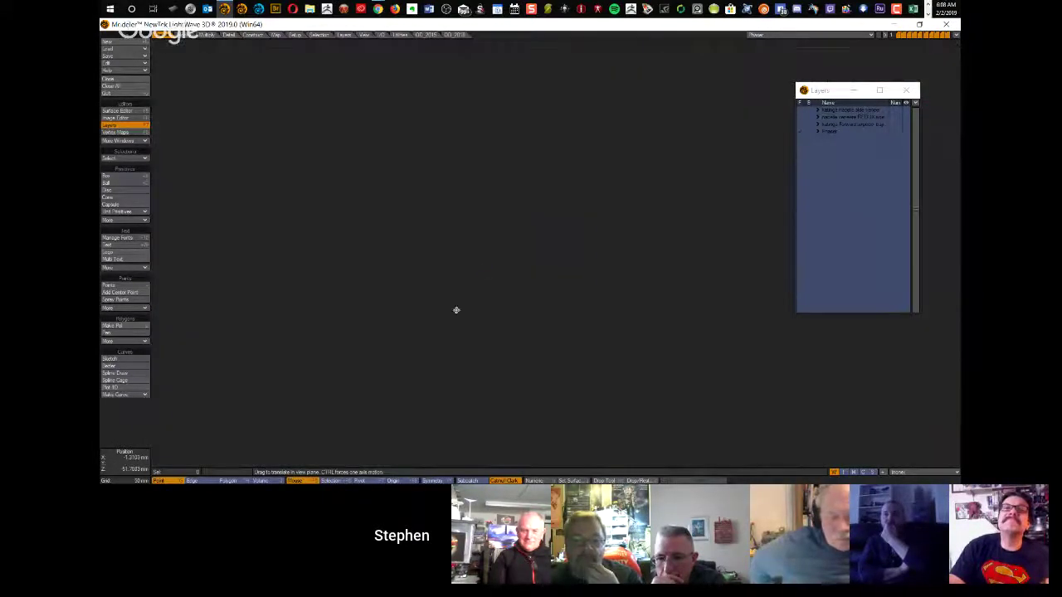
key(KP_0)
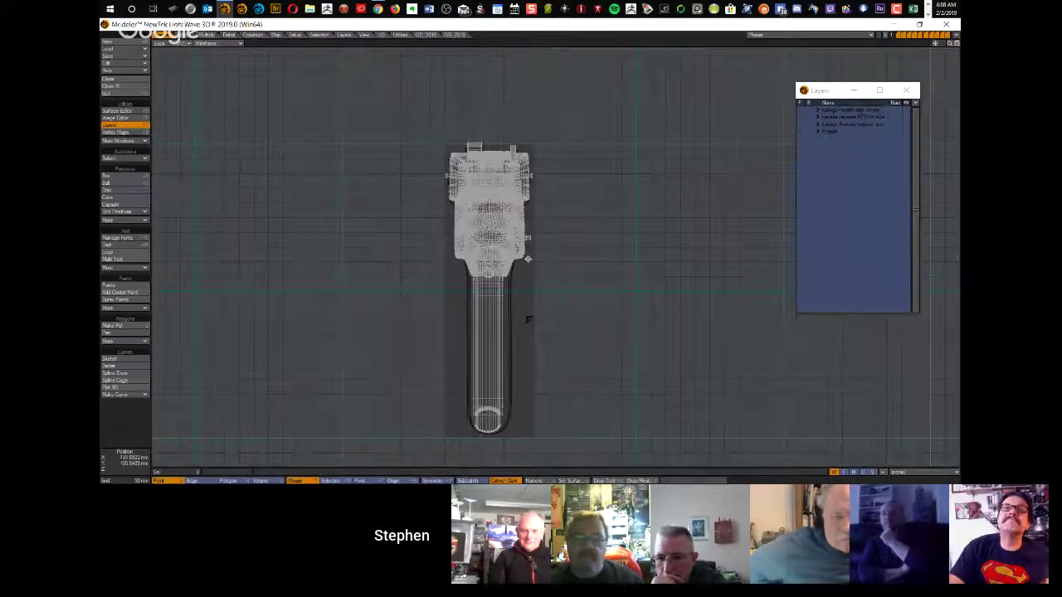
scroll(496, 200, up, 5)
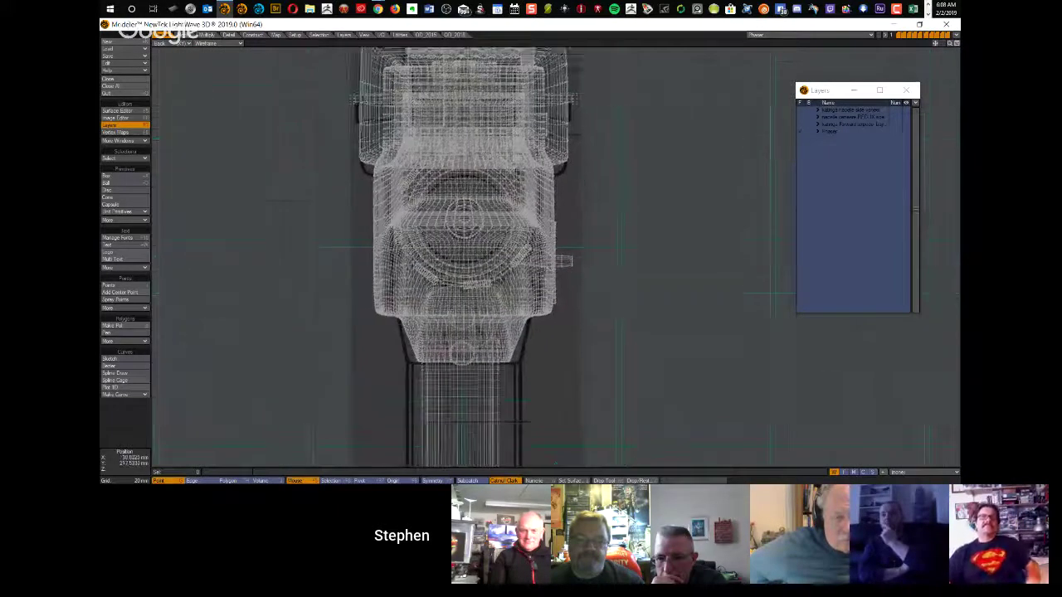
scroll(514, 268, down, 4)
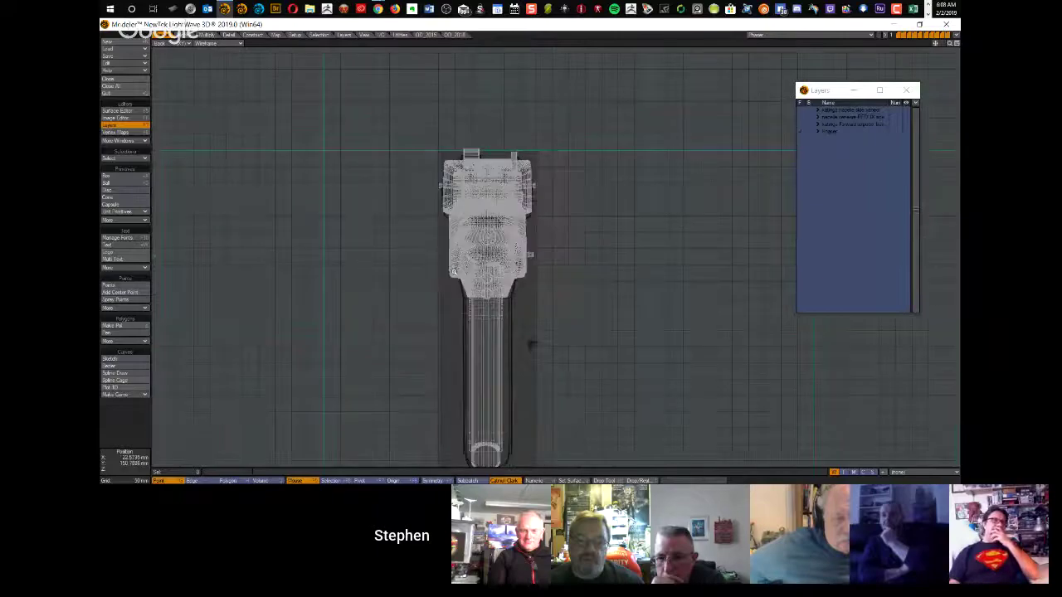
alt+drag(484, 272, 440, 270)
scroll(440, 270, up, 3)
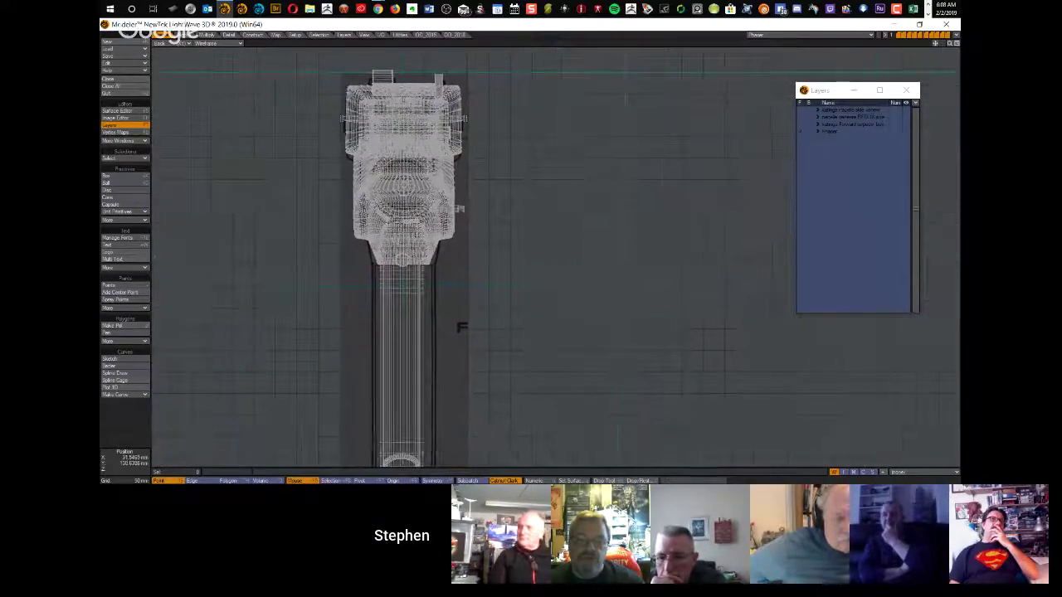
alt+drag(414, 238, 451, 249)
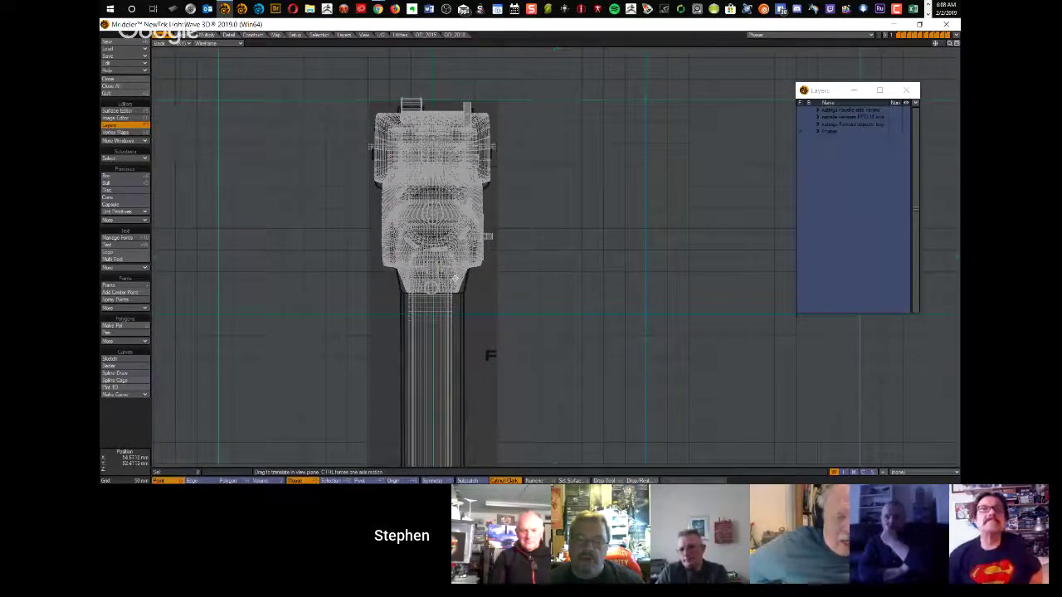
alt+drag(455, 309, 448, 312)
scroll(462, 310, up, 2)
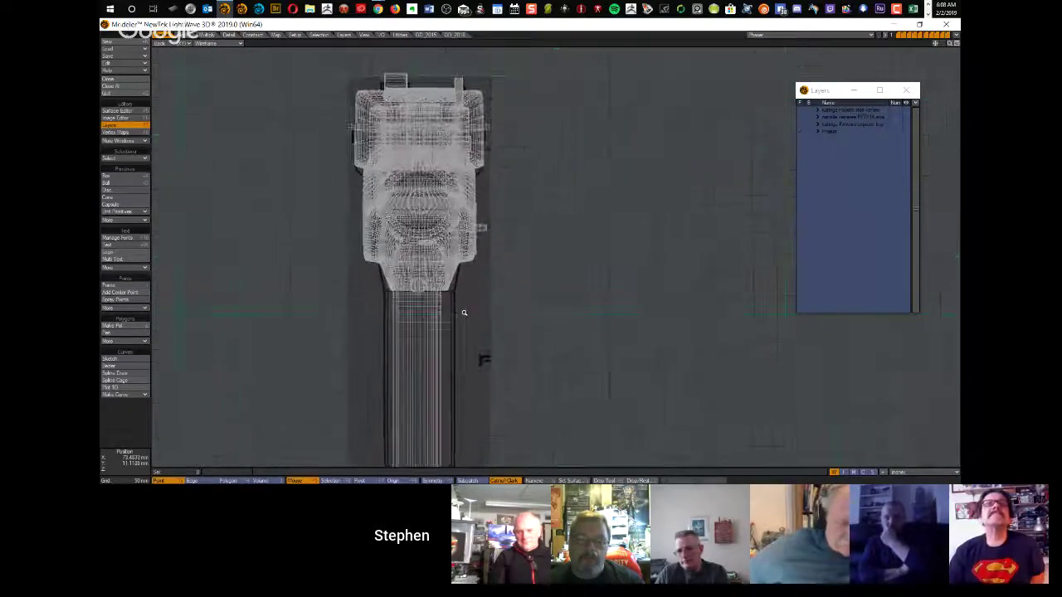
ctrl+alt+drag(466, 313, 468, 313)
key(t)
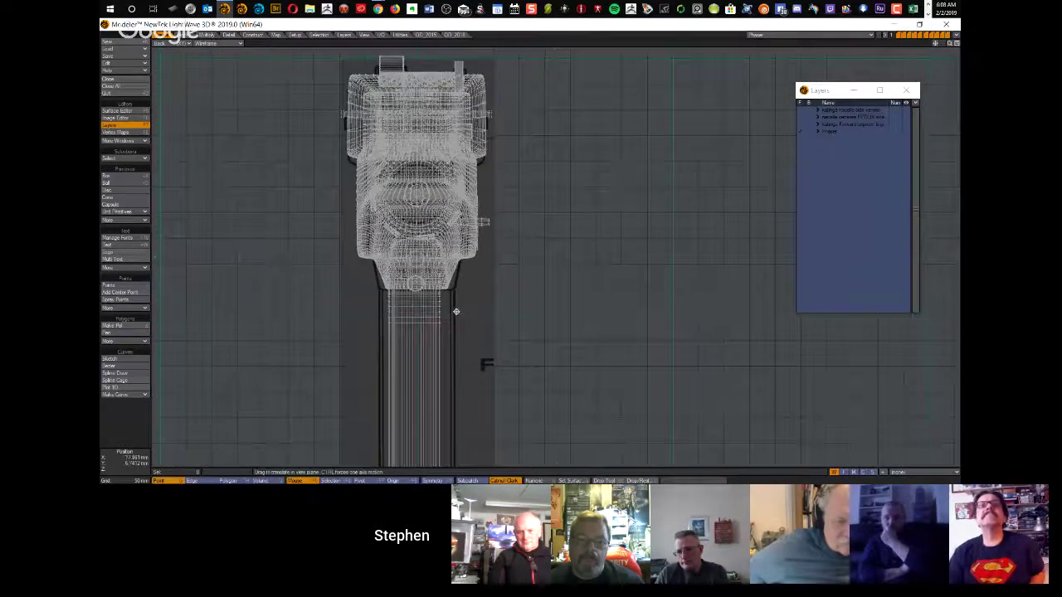
Step: Examine the textured phaser in a full-size Perspective view, orbiting around its sides, top and rear controls
key(0)
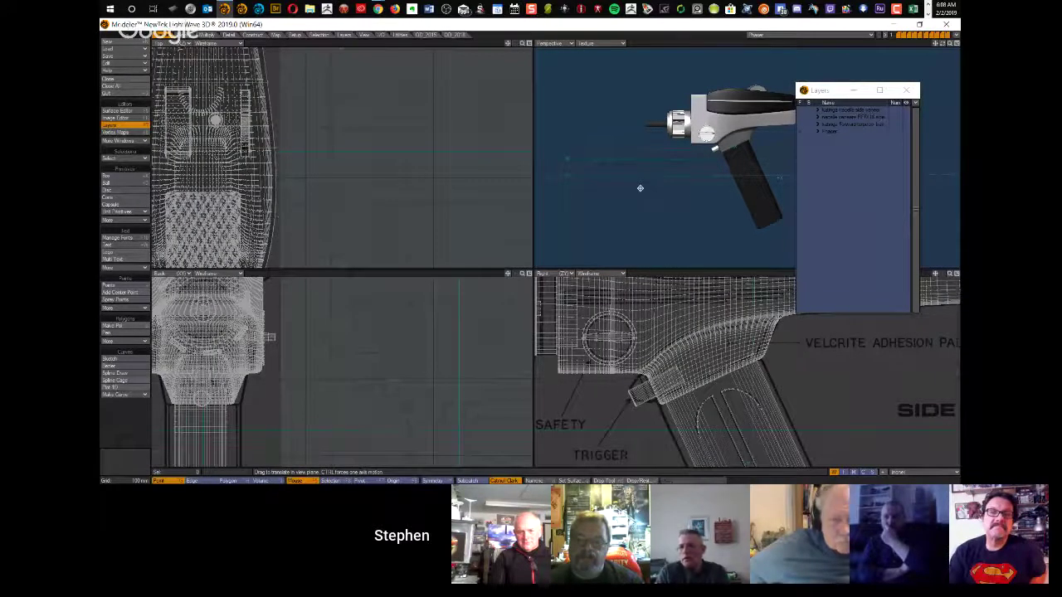
key(0)
ctrl+alt+drag(548, 222, 518, 345)
alt+drag(453, 283, 470, 216)
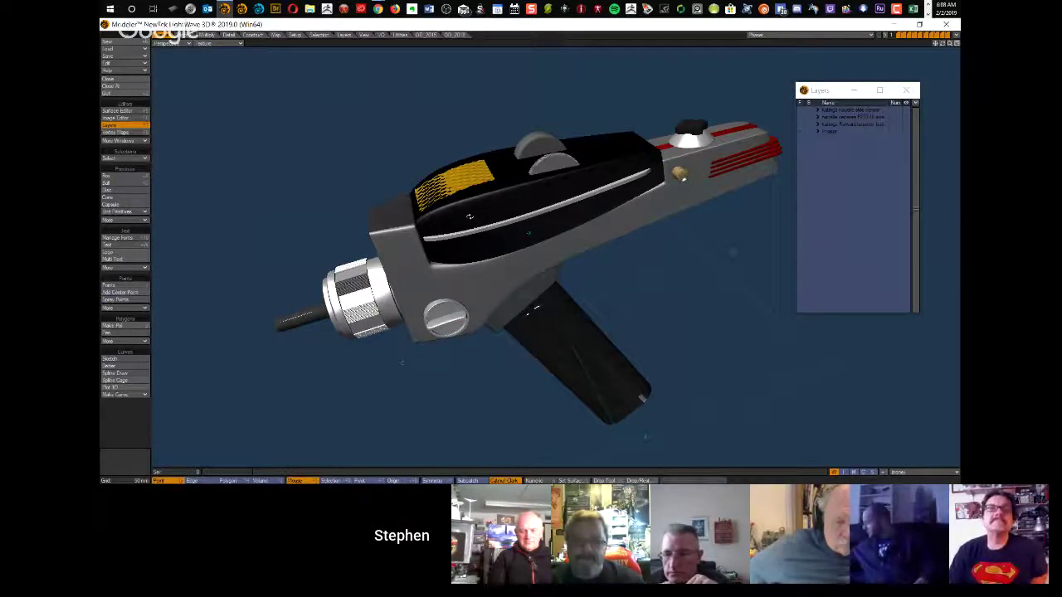
alt+drag(587, 229, 705, 282)
scroll(556, 257, down, 3)
alt+drag(556, 257, 490, 246)
alt+drag(646, 339, 597, 354)
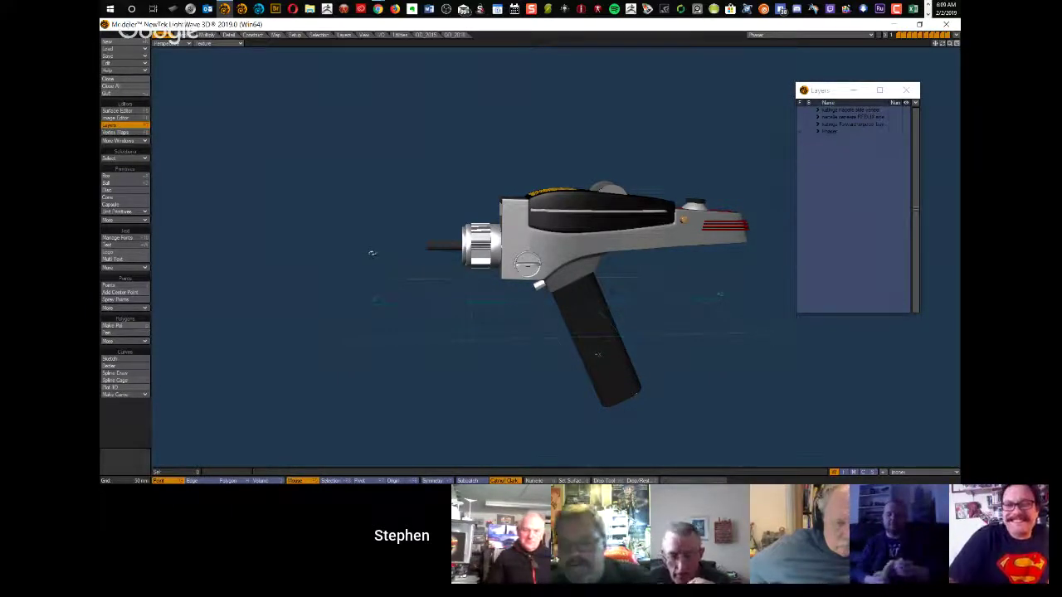
alt+drag(578, 228, 579, 286)
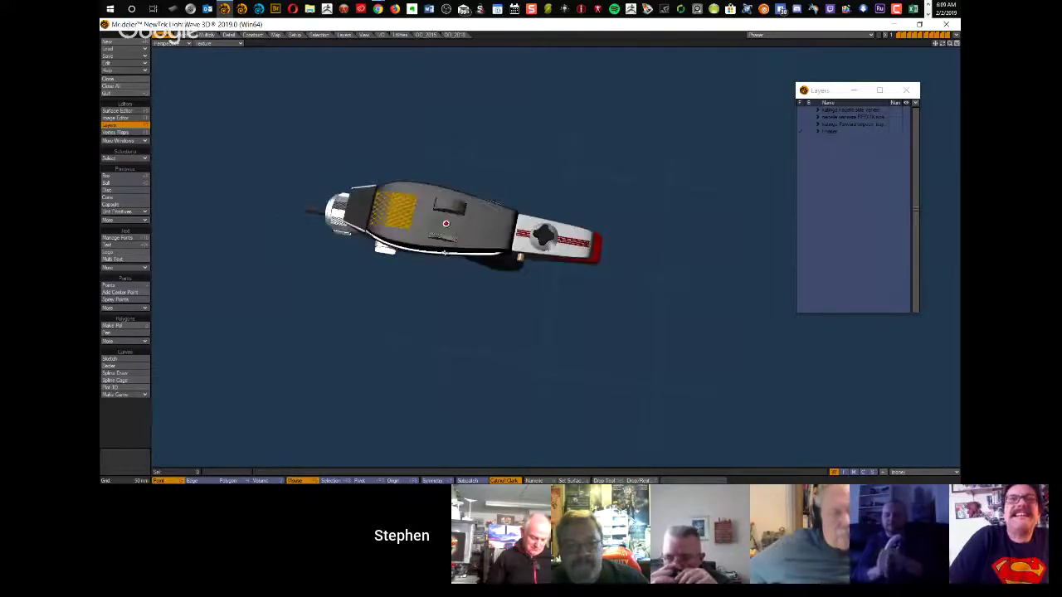
alt+shift+drag(414, 219, 491, 236)
alt+drag(442, 206, 456, 267)
alt+drag(525, 264, 372, 228)
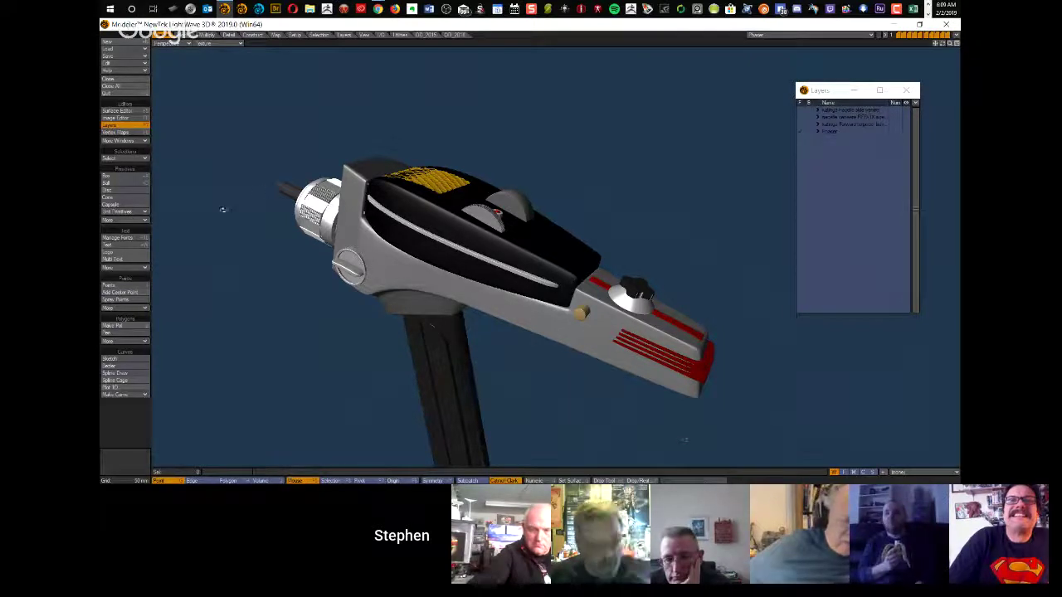
ctrl+alt+drag(555, 242, 463, 241)
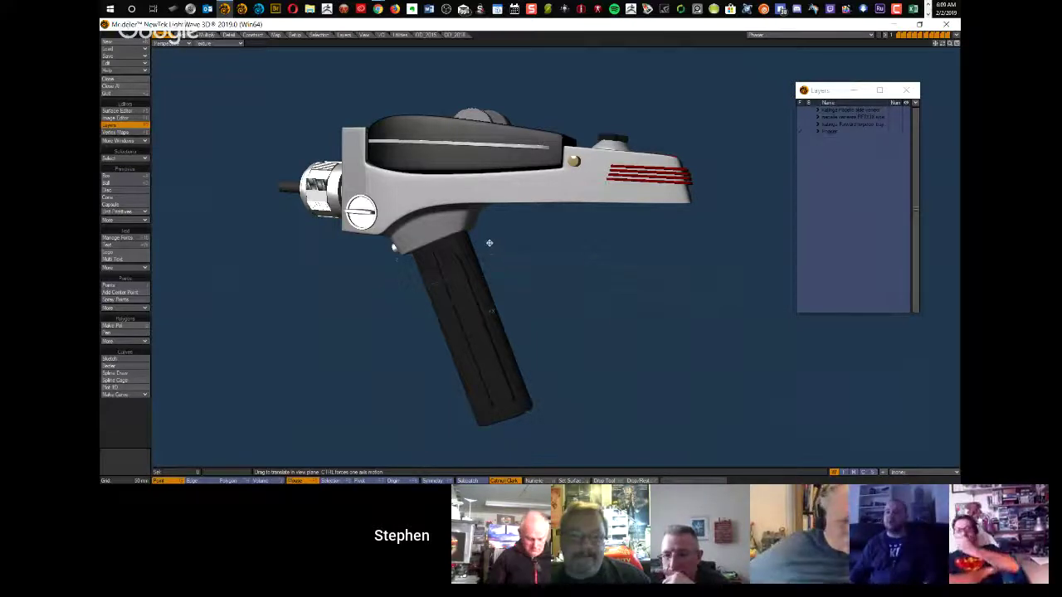
Step: Expand the Phaser object's layer list and place it clear of the model in the fitted four-viewport layout
click(818, 132)
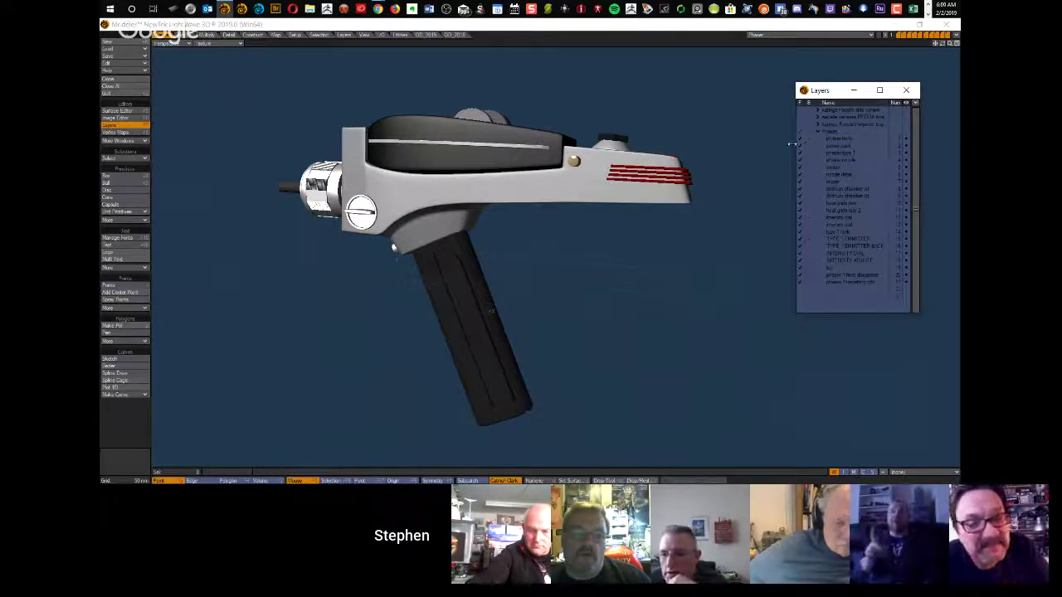
key(KP_0)
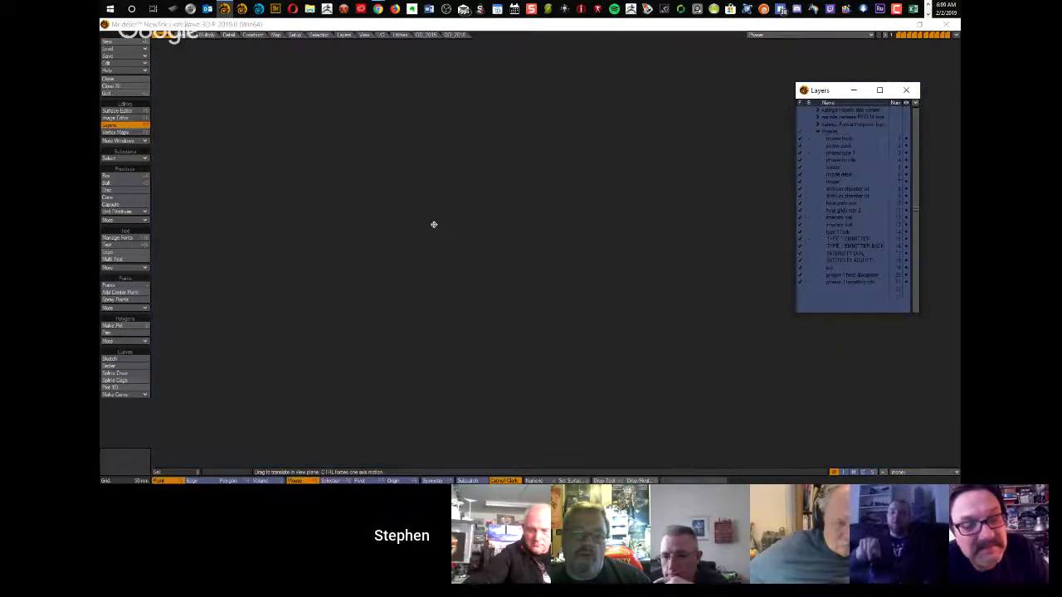
key(a)
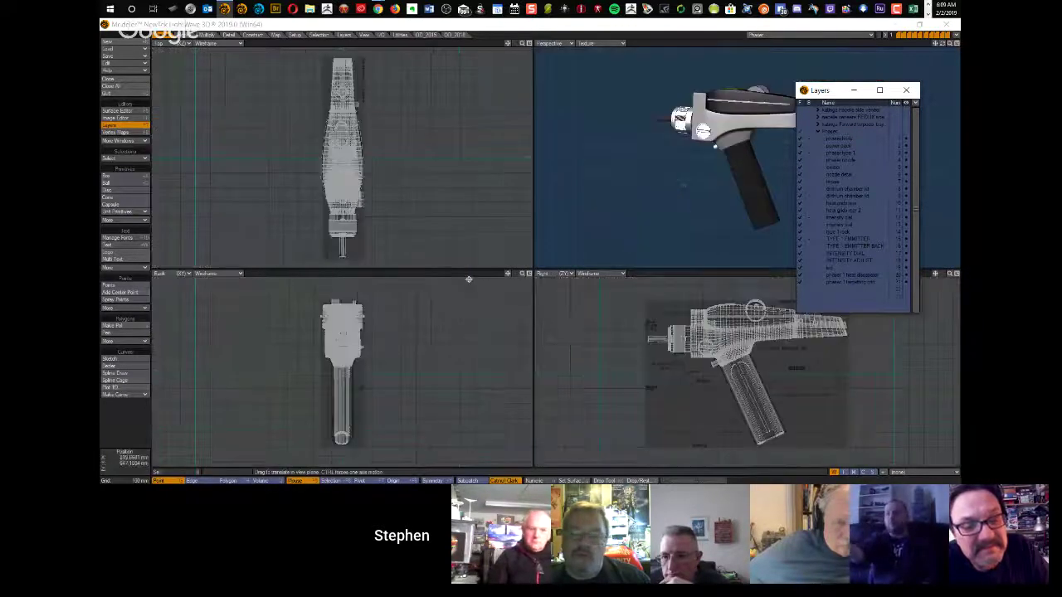
drag(836, 93, 484, 141)
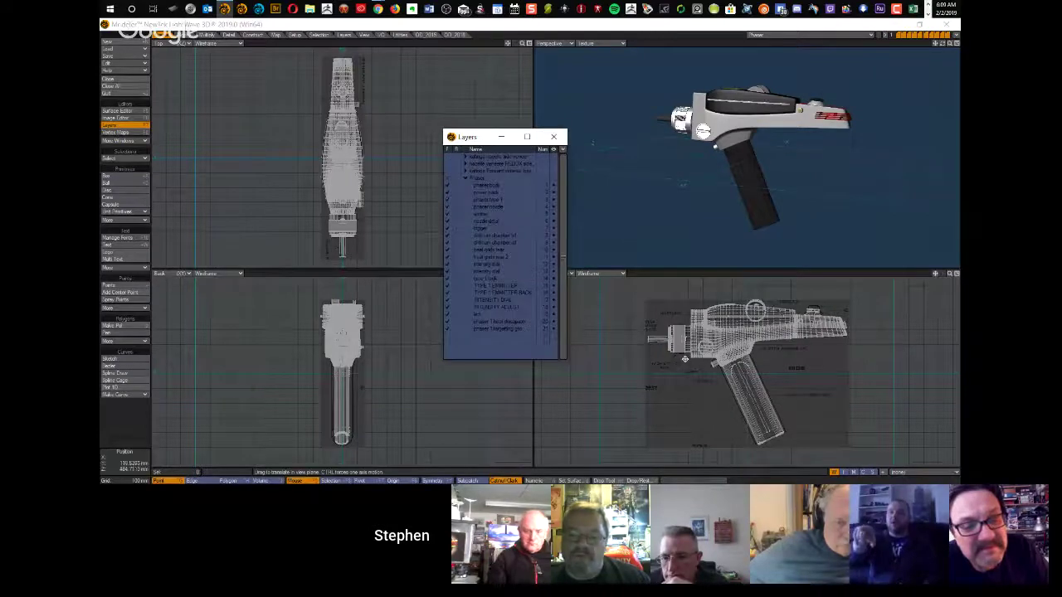
Step: Examine the phaser's side wireframe against its backdrop and its nozzle close up in the Perspective view
scroll(773, 353, up, 3)
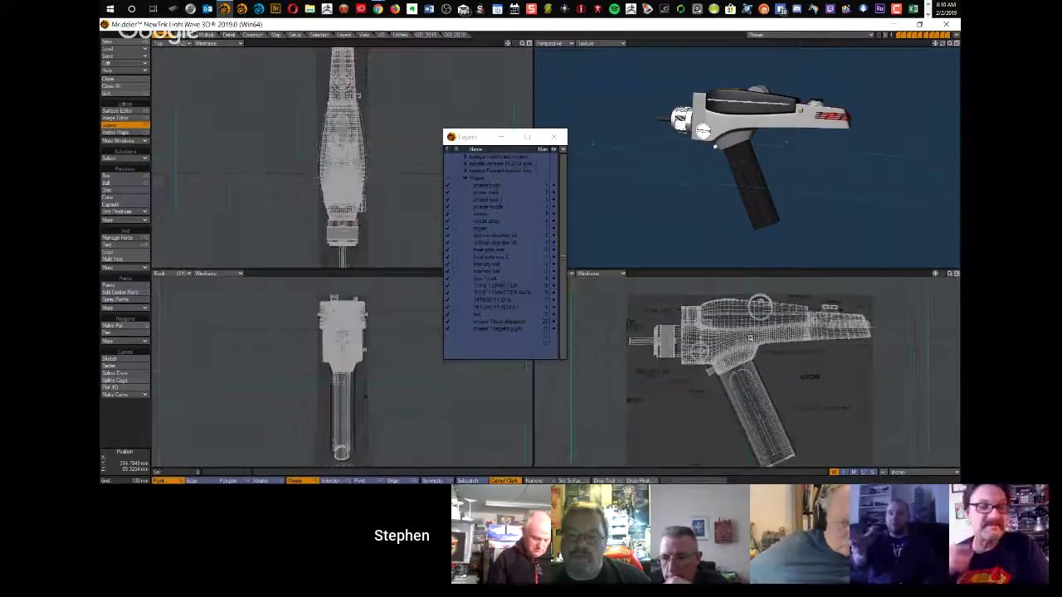
scroll(750, 338, up, 3)
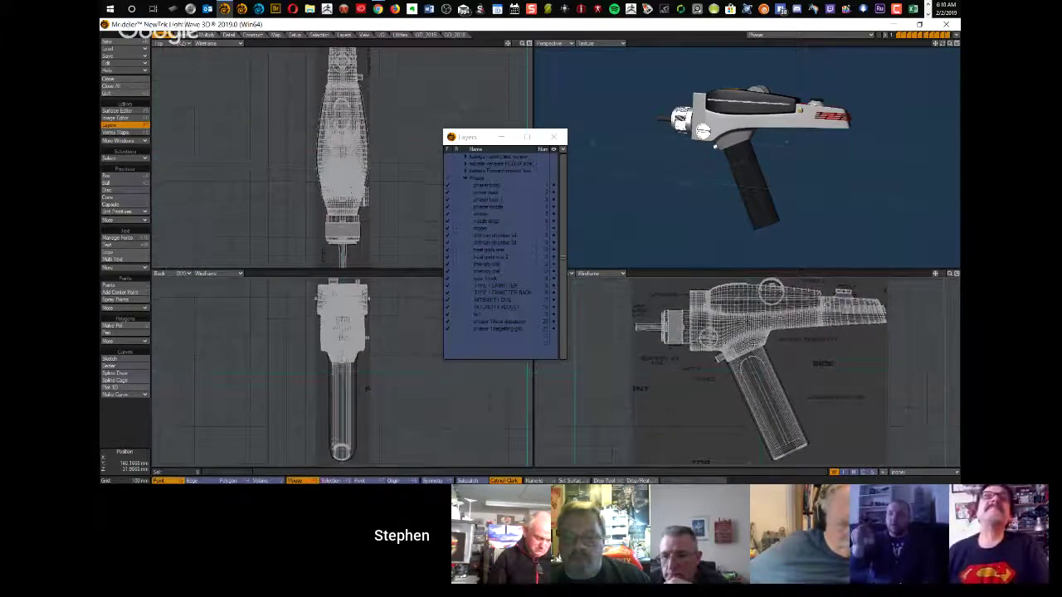
alt+drag(771, 349, 771, 352)
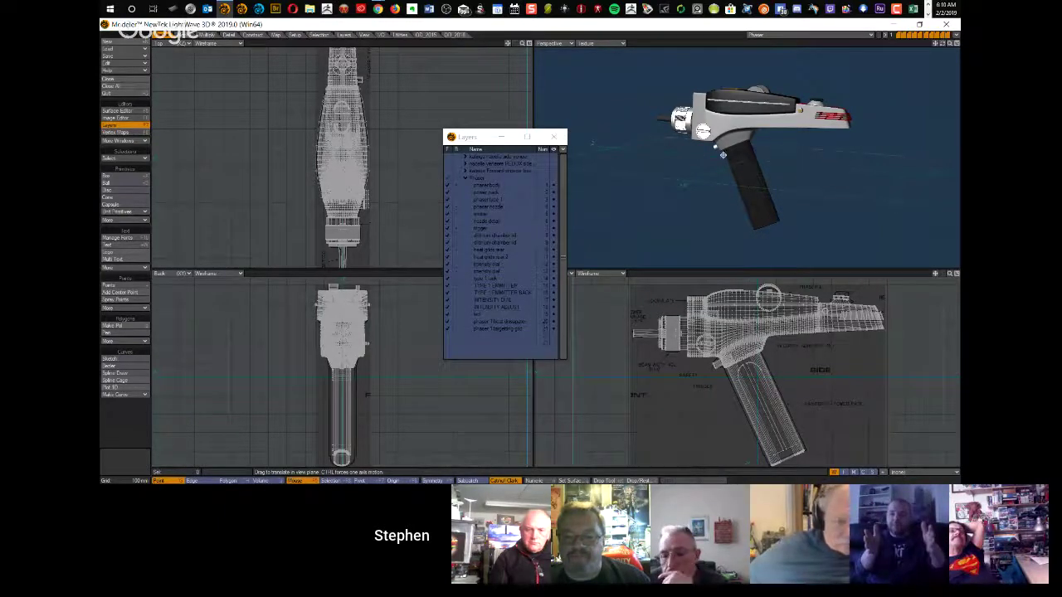
scroll(684, 119, up, 5)
alt+drag(684, 119, 735, 136)
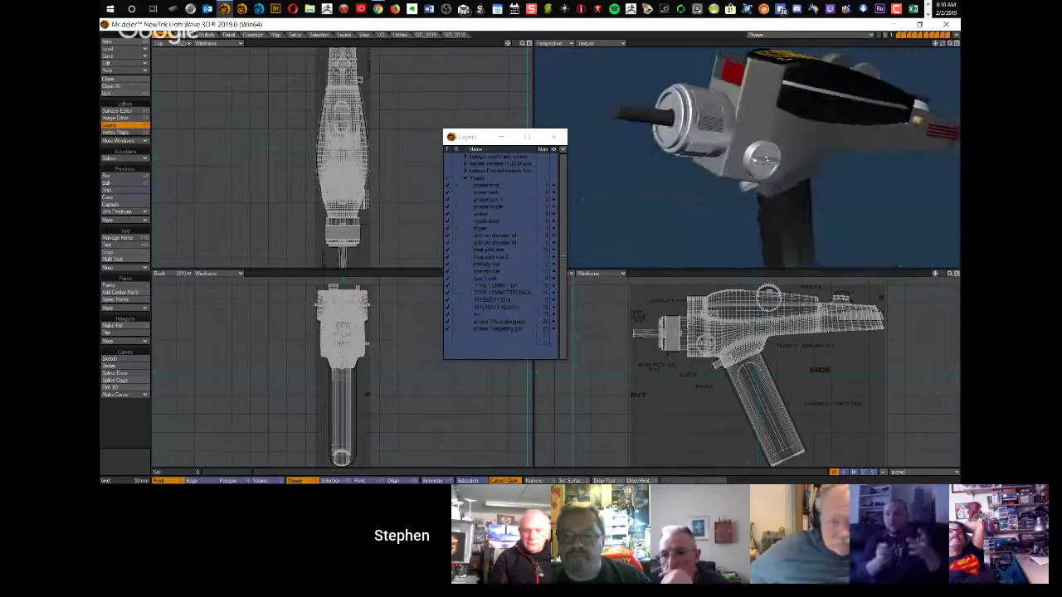
Step: Examine the phaser's nozzle, front face and side dial in the textured Perspective view, close up and from a distance
scroll(717, 152, up, 5)
alt+drag(717, 153, 758, 200)
alt+drag(827, 135, 696, 153)
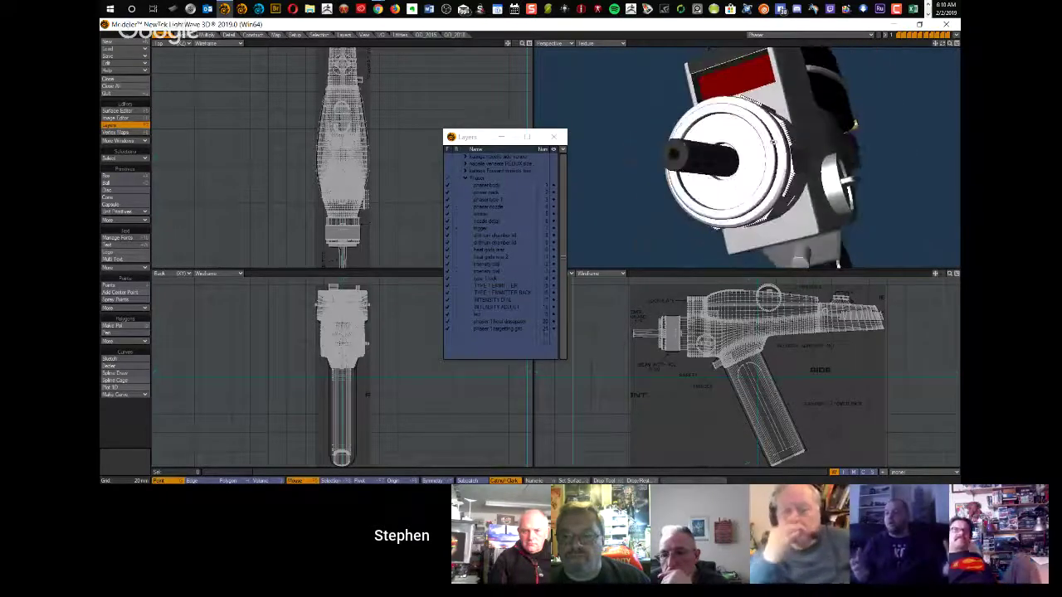
alt+drag(697, 153, 616, 159)
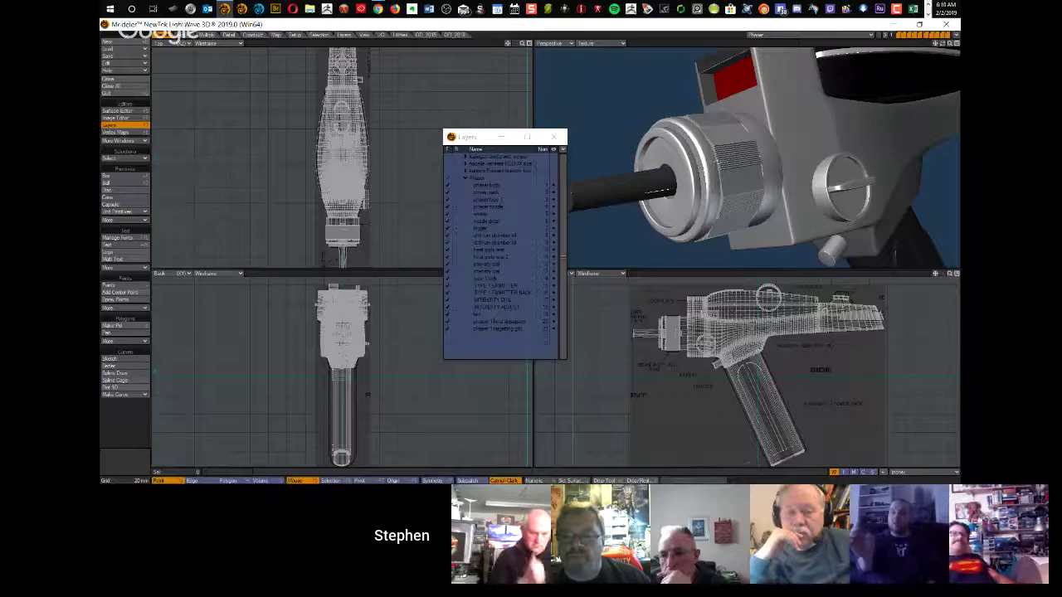
alt+drag(902, 257, 867, 141)
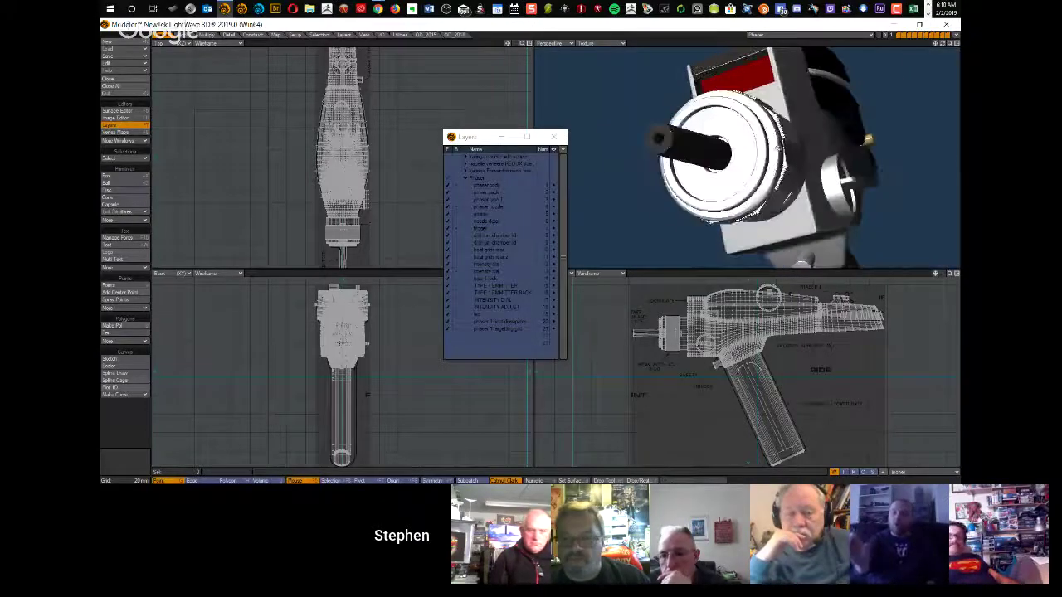
alt+drag(763, 172, 772, 145)
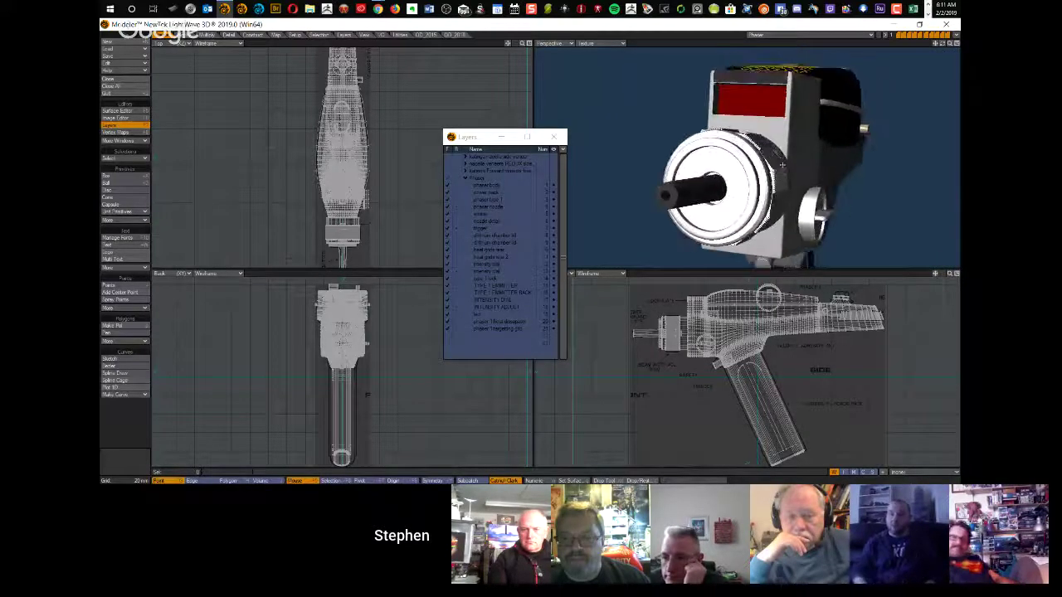
alt+drag(764, 156, 729, 156)
alt+drag(811, 189, 808, 172)
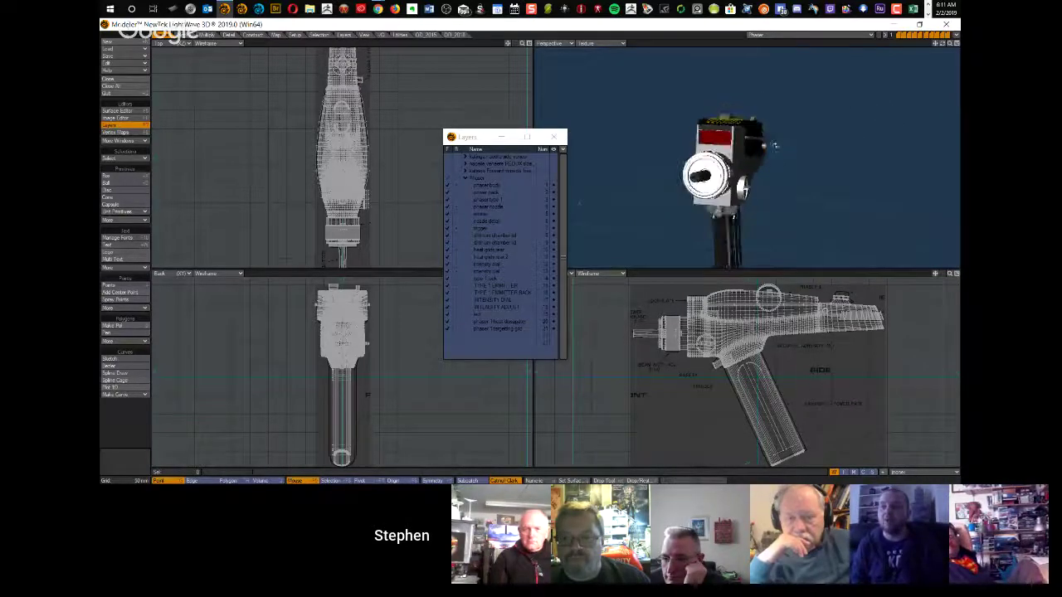
alt+drag(784, 173, 715, 156)
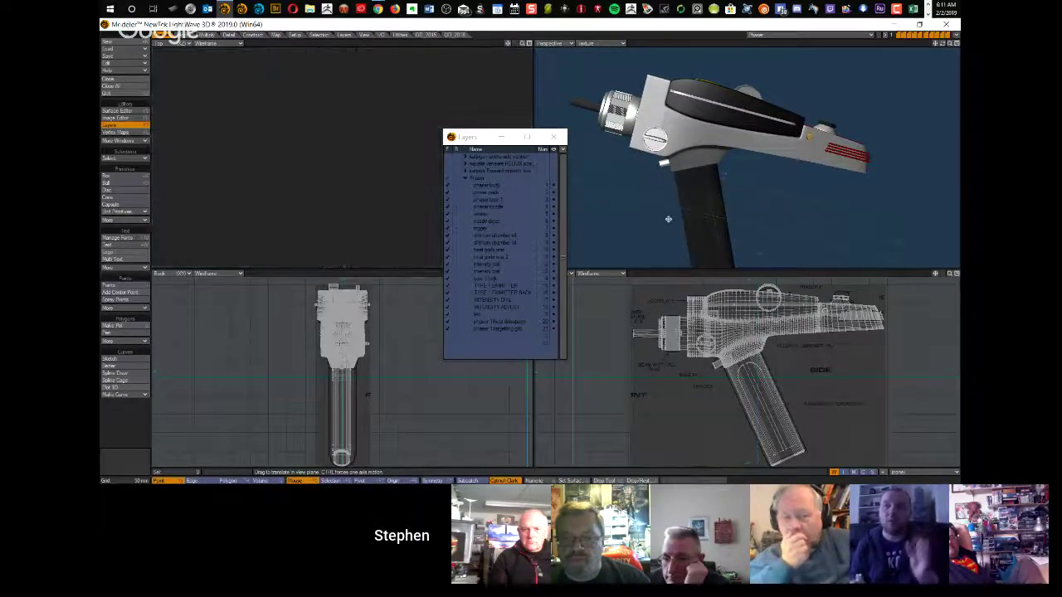
Step: Move the layer list clear of the model and examine the phaser's side, safety dial and trigger in a full-size Perspective view
key(KP_0)
drag(469, 141, 787, 132)
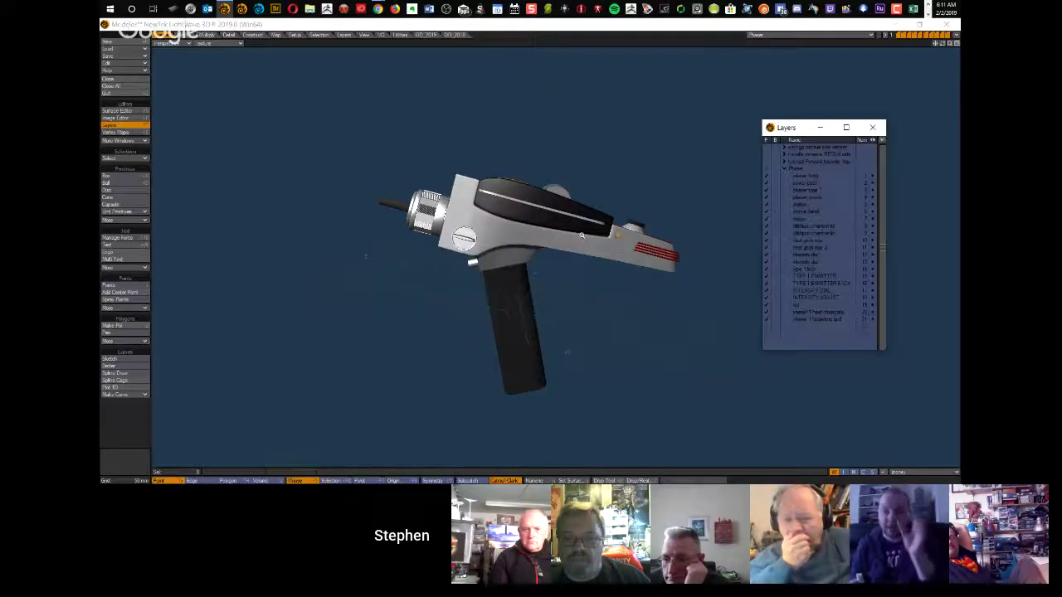
scroll(594, 247, up, 5)
alt+drag(594, 247, 514, 189)
mouse_move(574, 221)
ctrl+alt+mouse_down()
mouse_move(549, 229)
mouse_move(569, 229)
ctrl+alt+mouse_up()
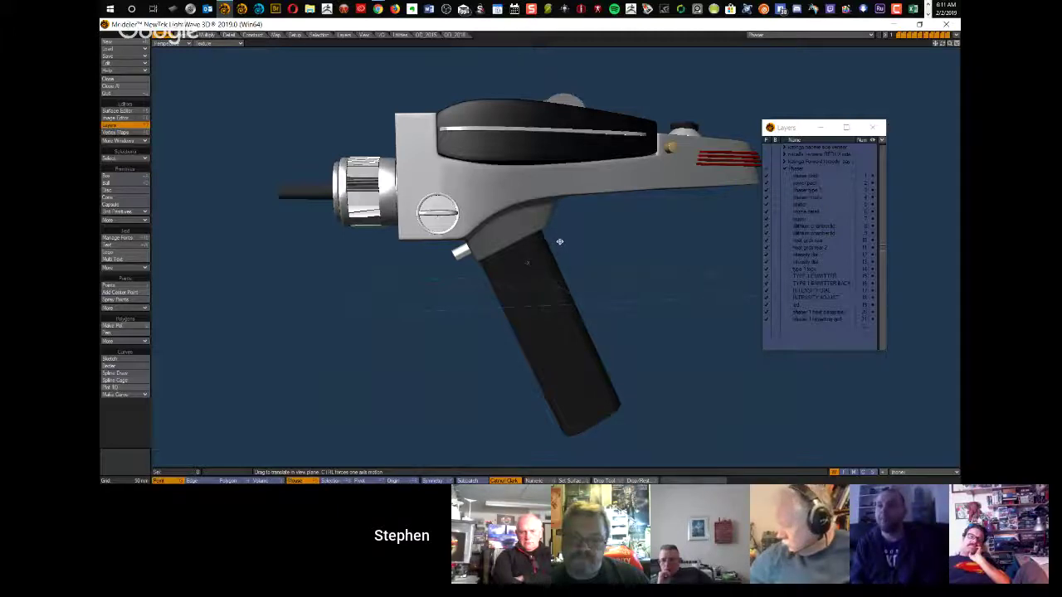
alt+drag(467, 108, 499, 335)
alt+drag(480, 185, 475, 185)
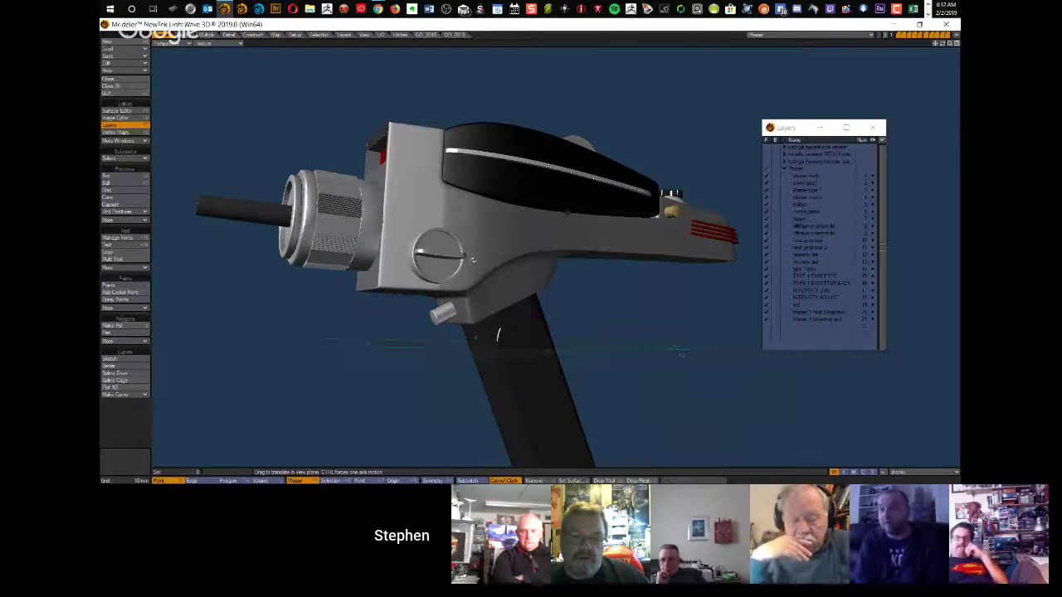
alt+drag(483, 267, 486, 242)
Step: Compare the phaser's side wireframe with the labelled backdrop drawing in a full-size Right view
key(KP_0)
key(KP_0)
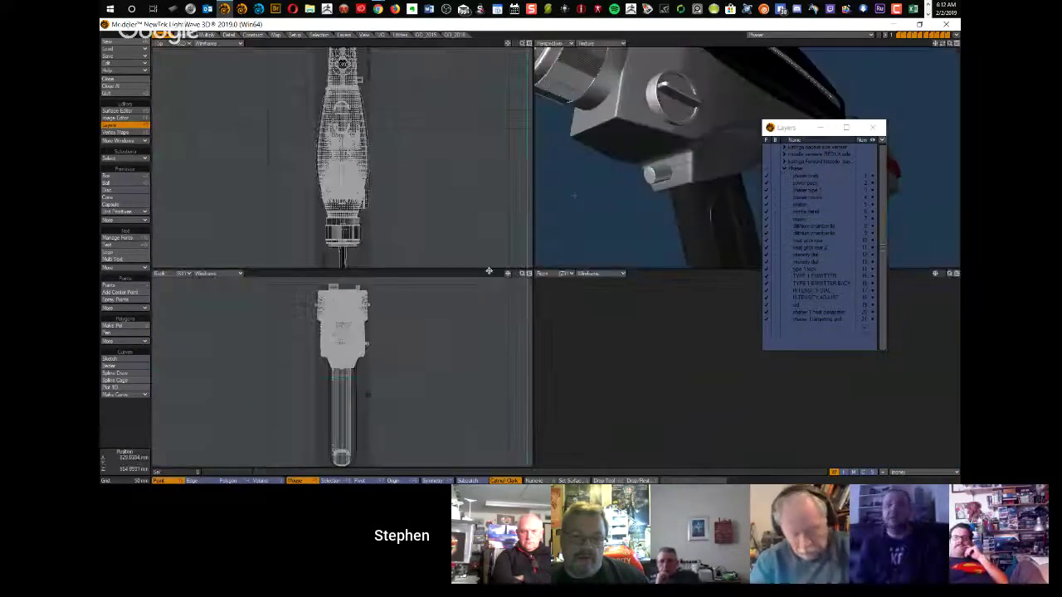
key(KP_0)
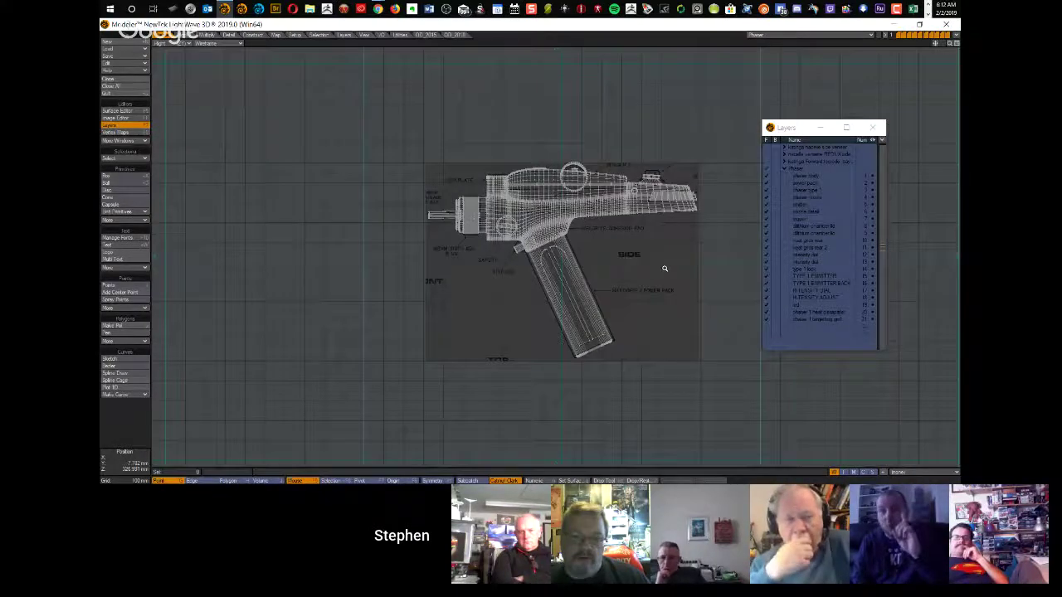
ctrl+alt+drag(665, 268, 675, 289)
alt+drag(638, 257, 596, 283)
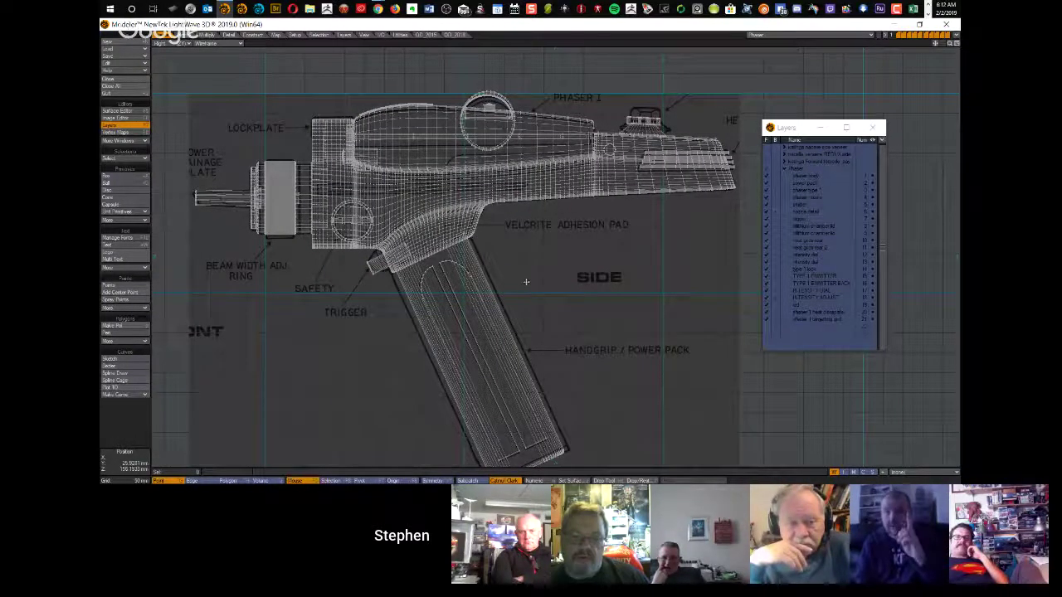
mouse_move(539, 266)
ctrl+alt+mouse_down()
mouse_move(523, 271)
mouse_move(537, 278)
ctrl+alt+mouse_up()
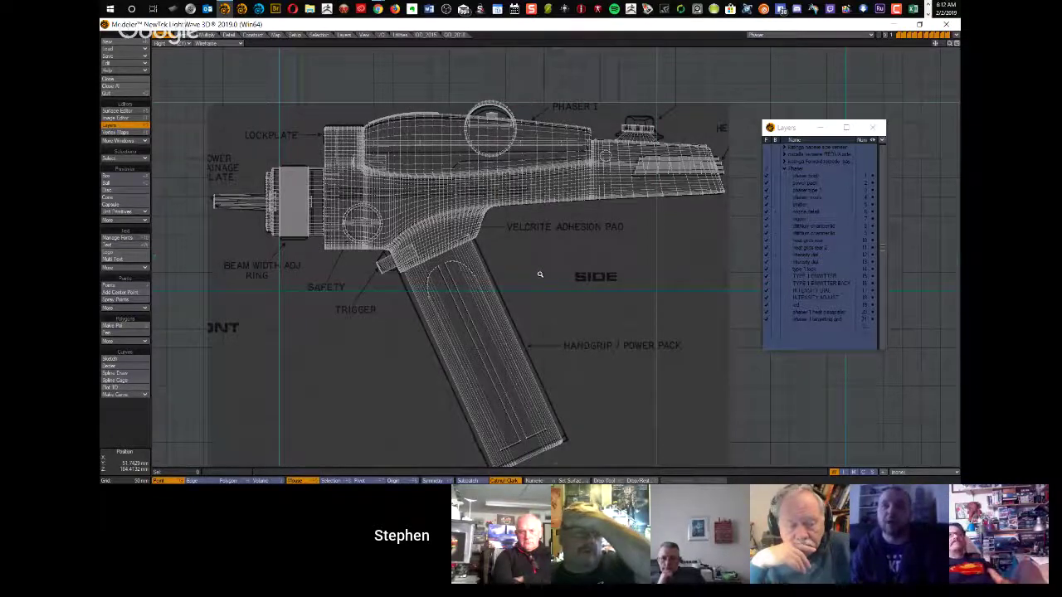
alt+drag(569, 234, 572, 241)
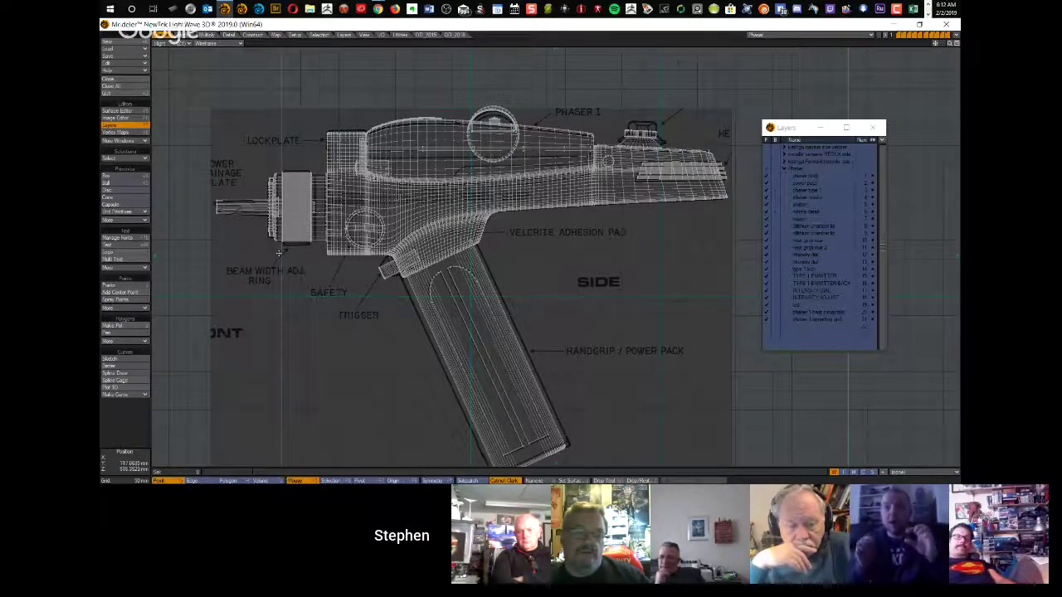
Step: Return to the four-viewport layout and examine the beam width adjustment ring close up in the Right and Perspective views
key(KP_0)
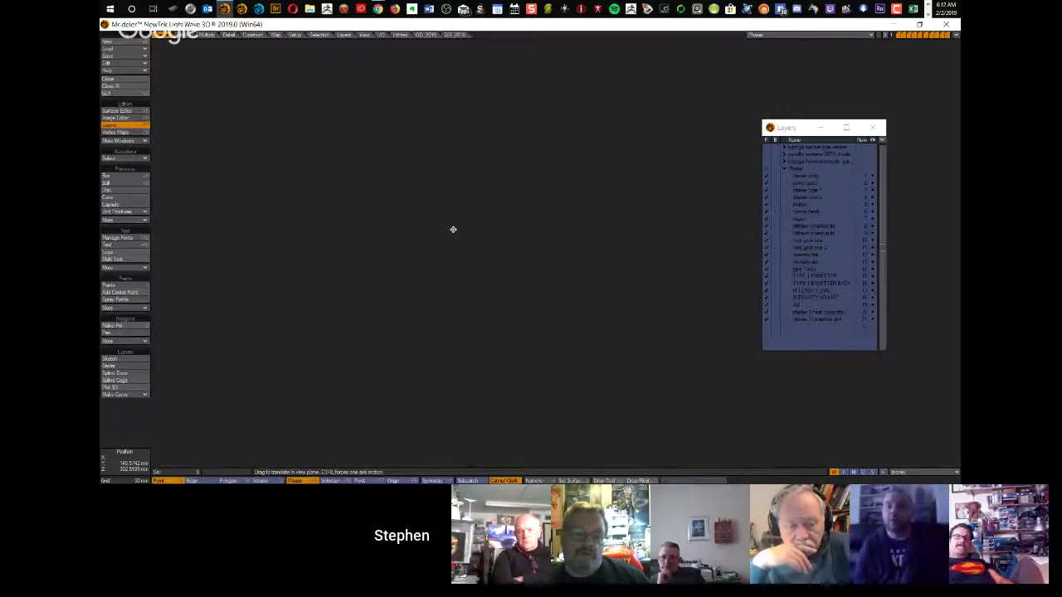
scroll(573, 331, down, 3)
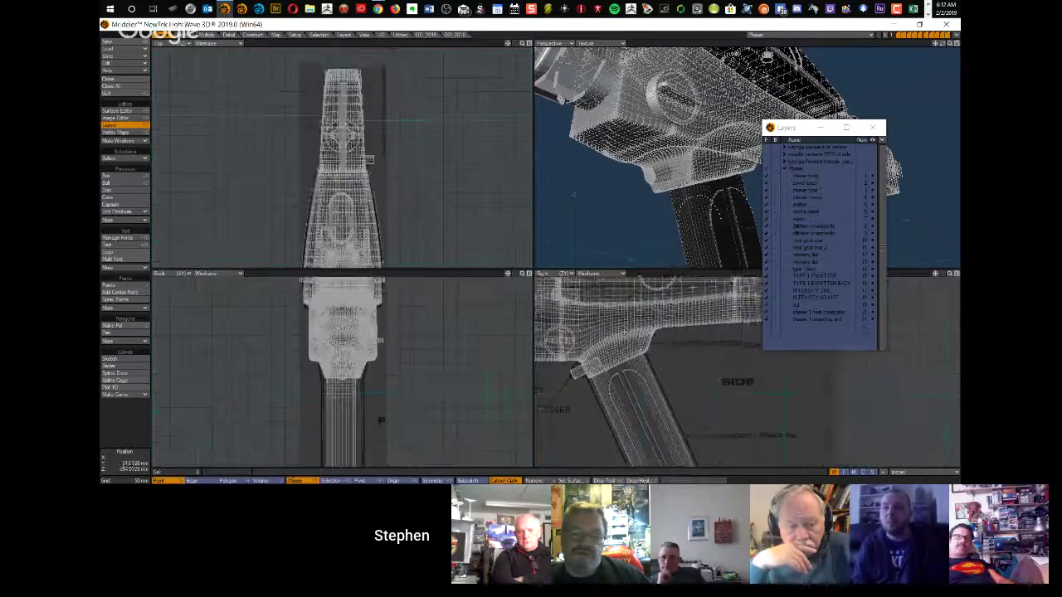
alt+drag(572, 330, 698, 339)
scroll(699, 338, up, 3)
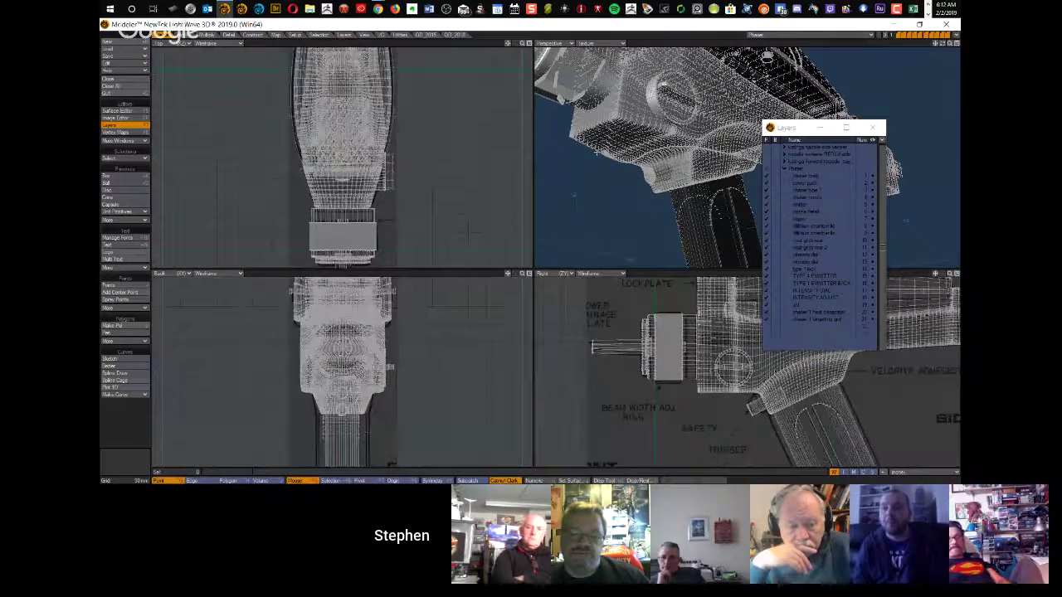
scroll(663, 145, up, 3)
alt+drag(667, 149, 650, 170)
scroll(664, 160, up, 3)
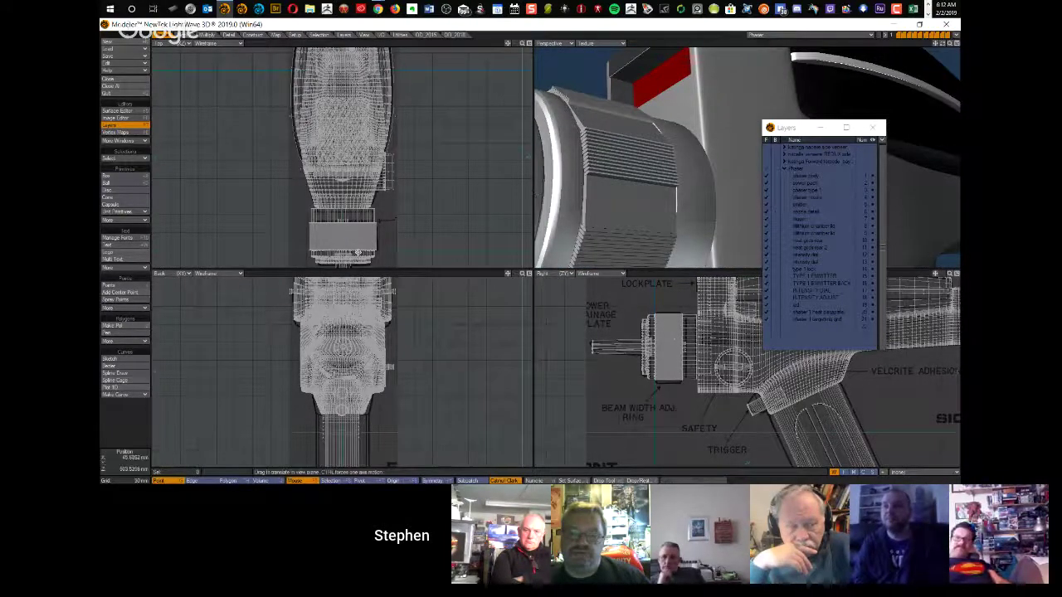
Step: Load the object seaview.lwo and collapse the Phaser object's layer list
key(ctrl+o)
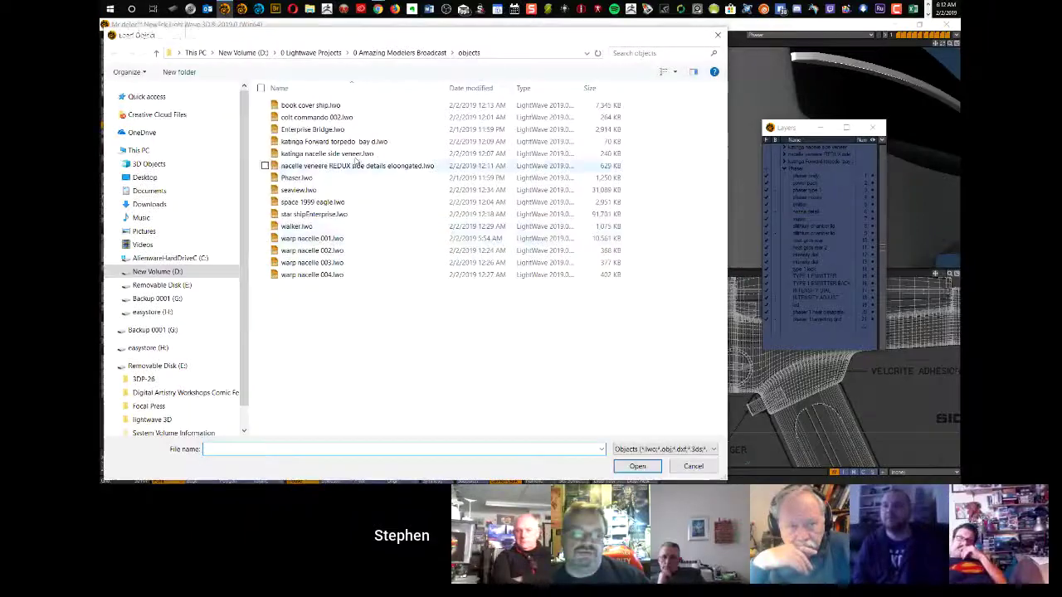
click(278, 191)
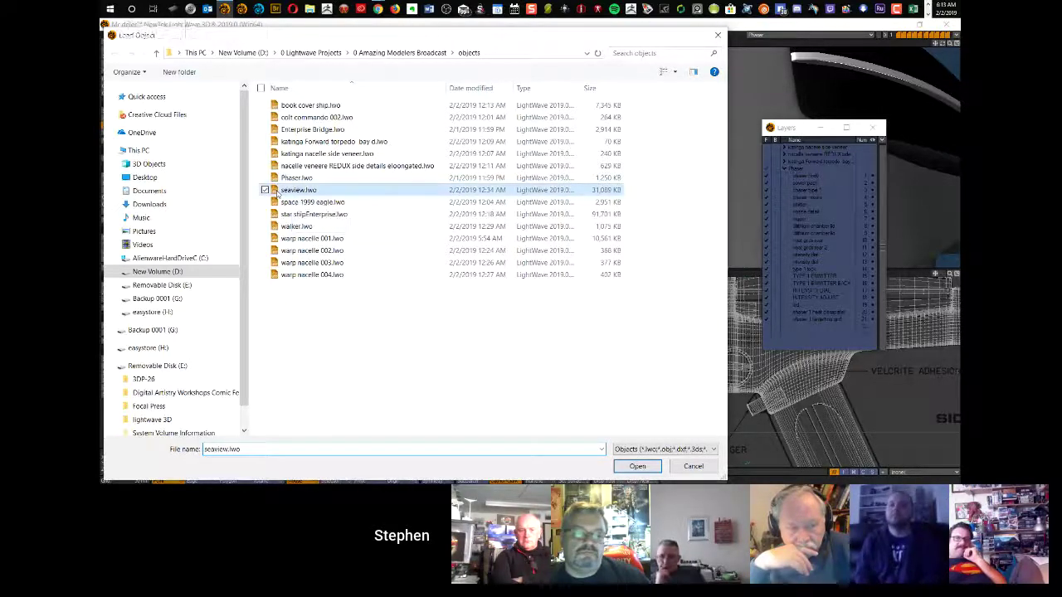
double_click(278, 190)
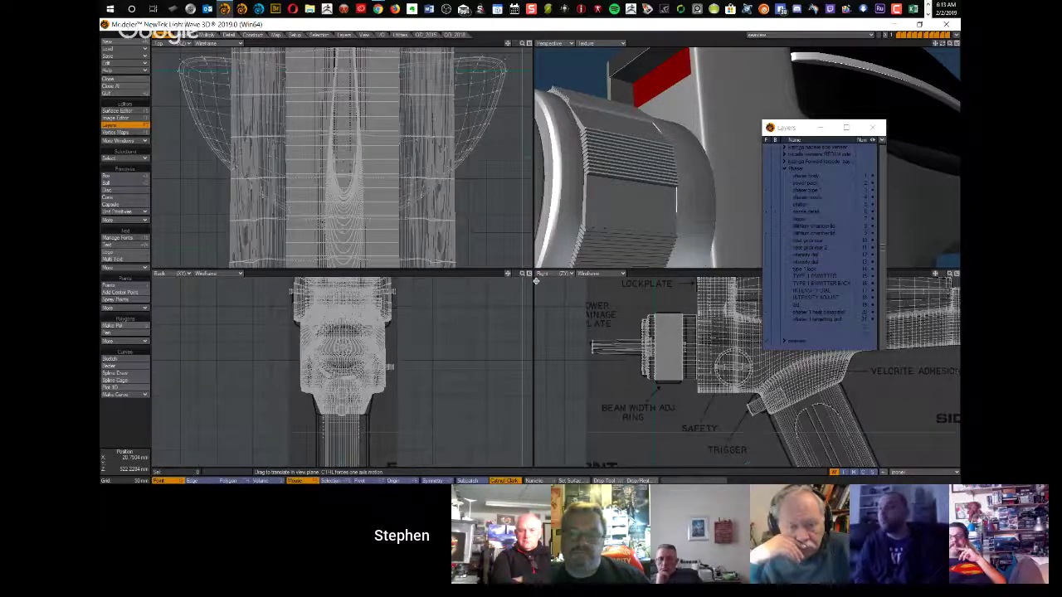
click(784, 170)
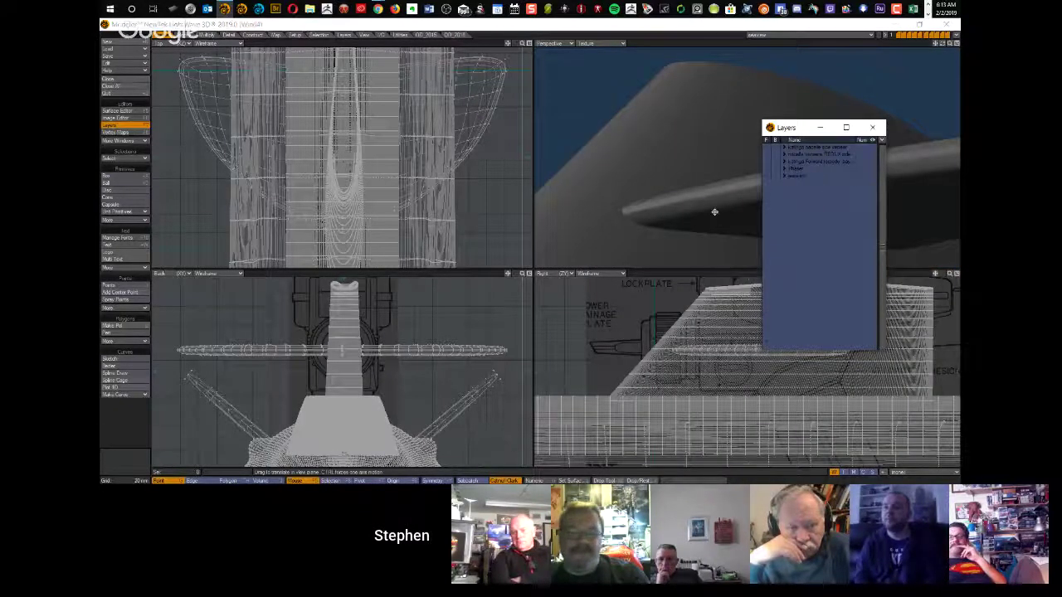
Step: Examine the Seaview's bow windows, nose and forward hull in a full-size Perspective view, from the front, side and above
key(0)
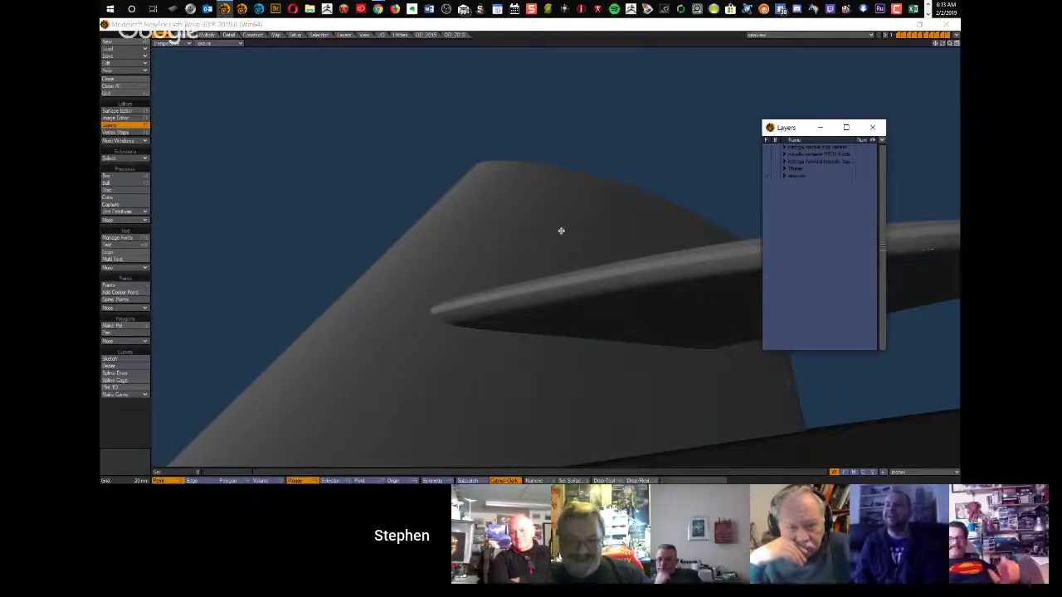
ctrl+alt+drag(580, 244, 465, 216)
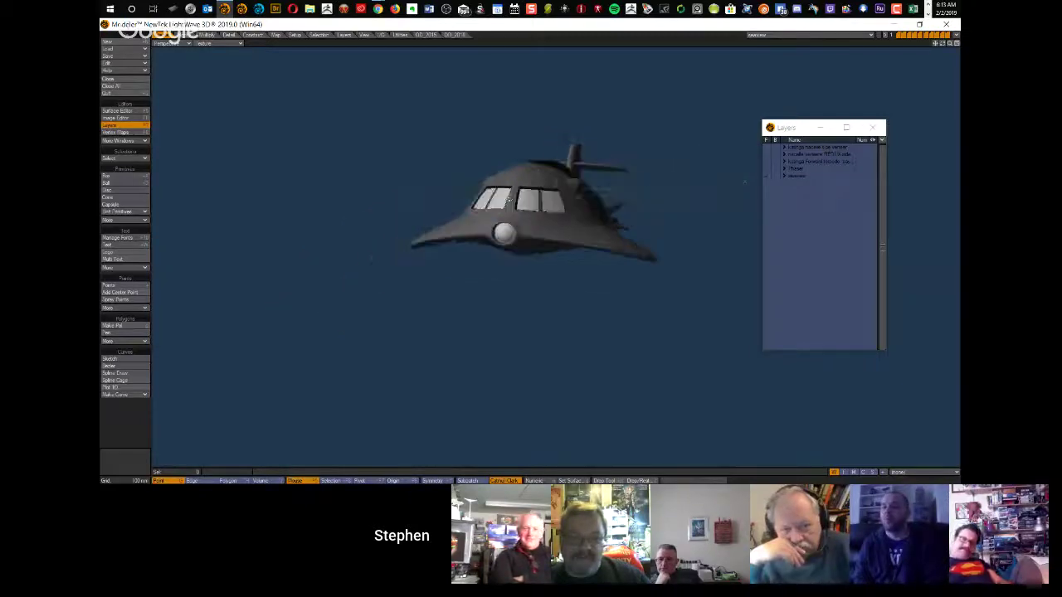
alt+drag(515, 174, 563, 217)
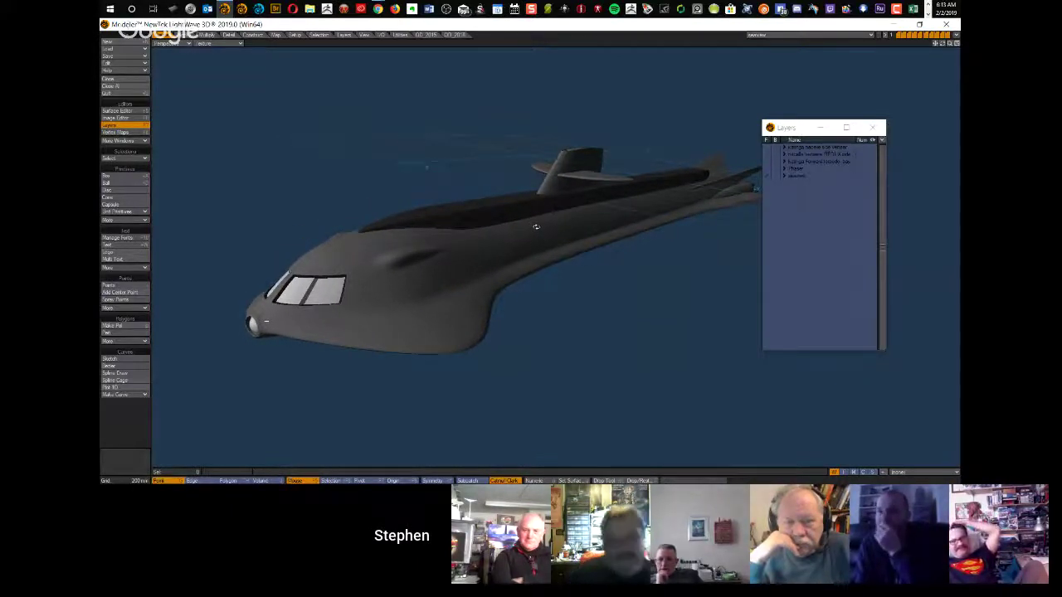
ctrl+alt+drag(549, 233, 585, 228)
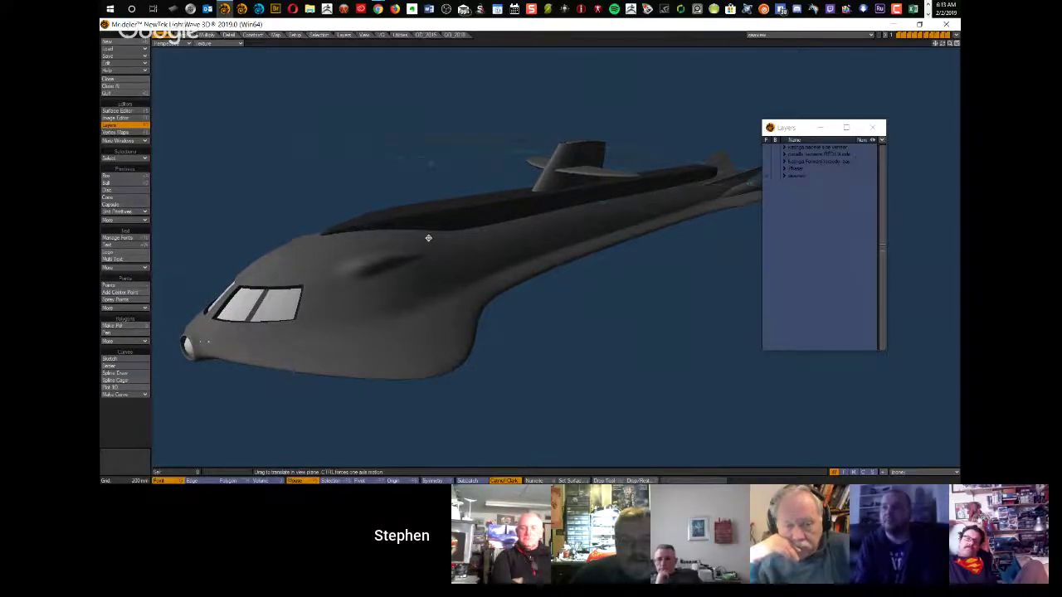
alt+drag(426, 237, 480, 269)
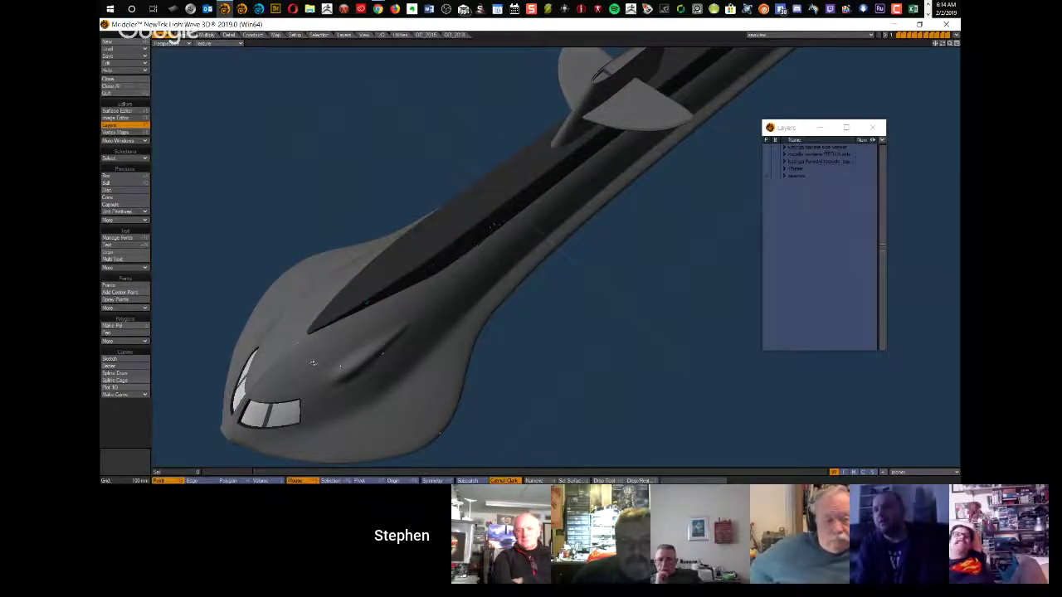
alt+drag(341, 351, 470, 233)
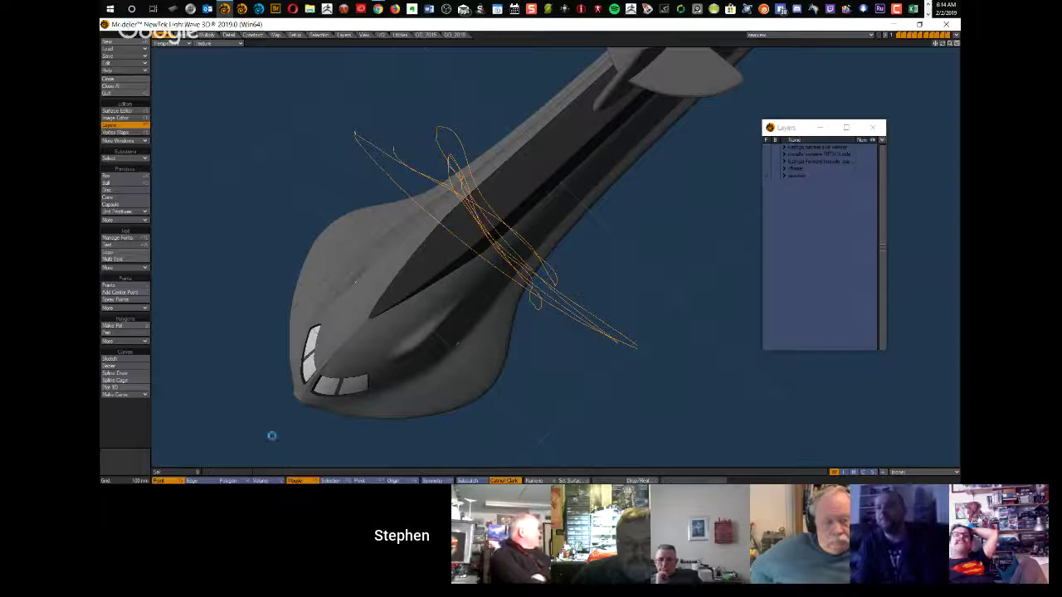
click(479, 47)
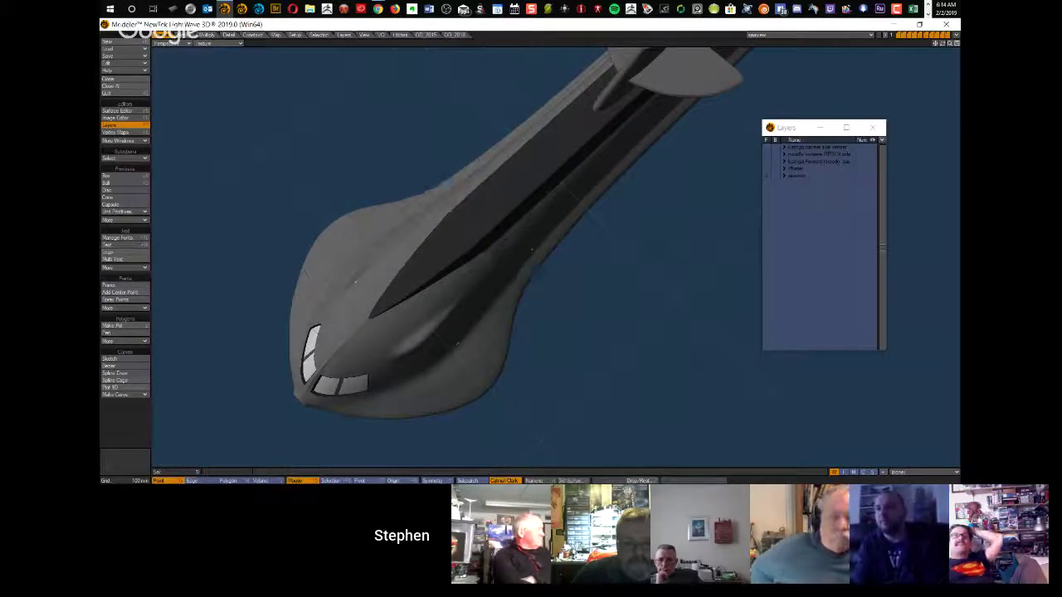
Step: Examine the Seaview's full length from above, and its sail with the side fins close up
alt+shift+drag(554, 190, 435, 322)
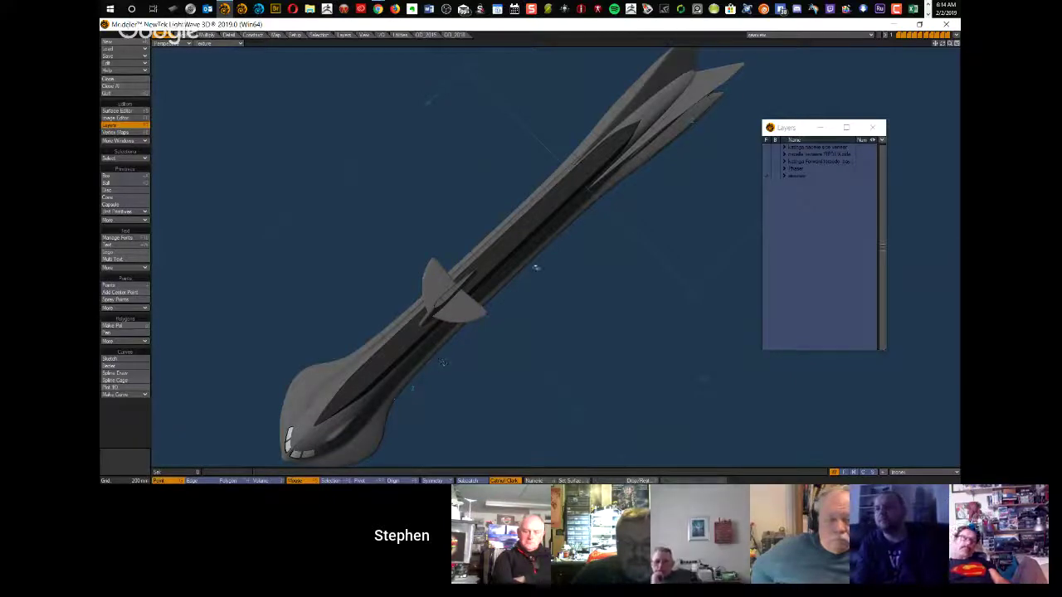
drag(670, 114, 516, 262)
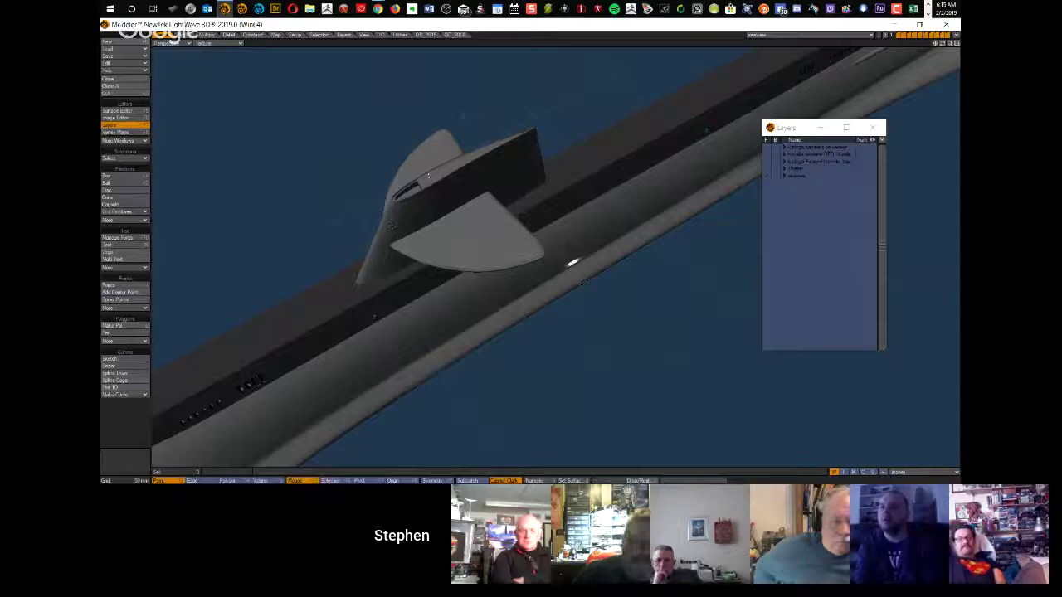
drag(455, 203, 602, 274)
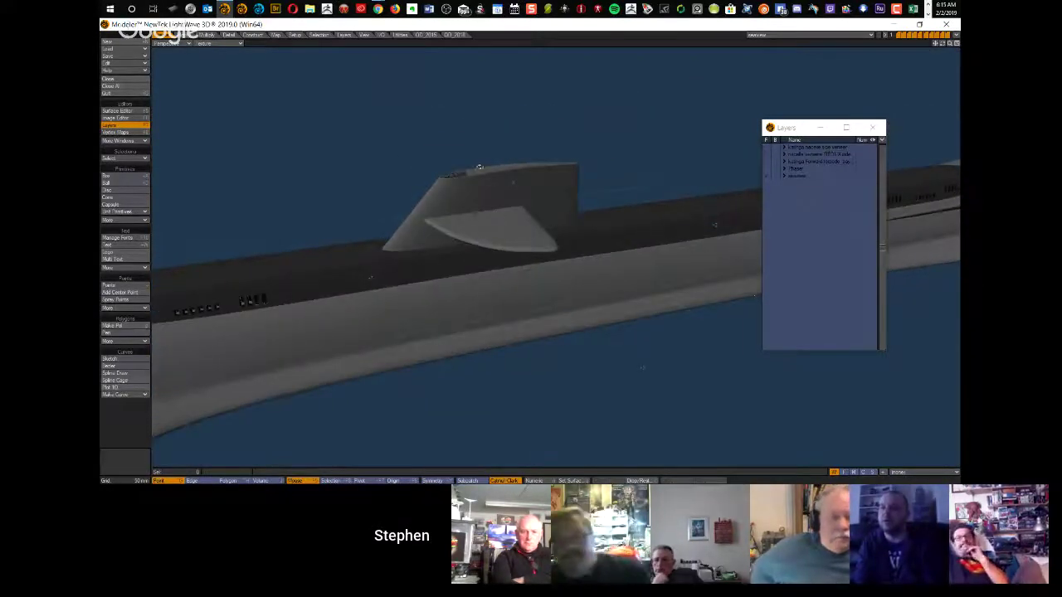
mouse_move(554, 222)
alt+mouse_down()
mouse_move(531, 240)
mouse_move(536, 268)
mouse_move(550, 221)
alt+mouse_up()
ctrl+alt+drag(456, 204, 573, 188)
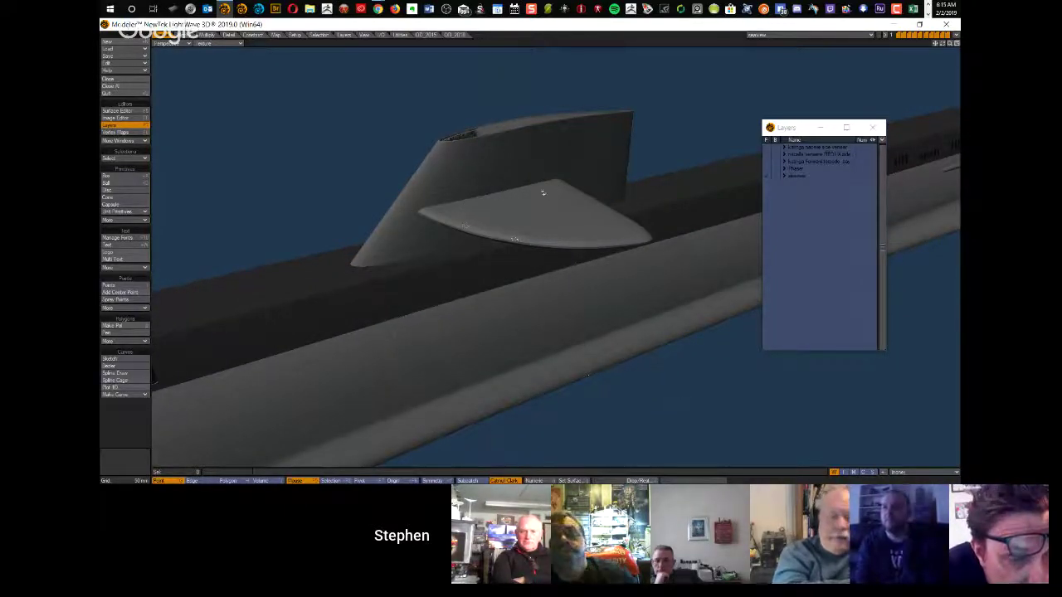
Step: Select the connected polygons of the Seaview's sail fin to inspect its mesh, and clear the selection
drag(512, 194, 550, 218)
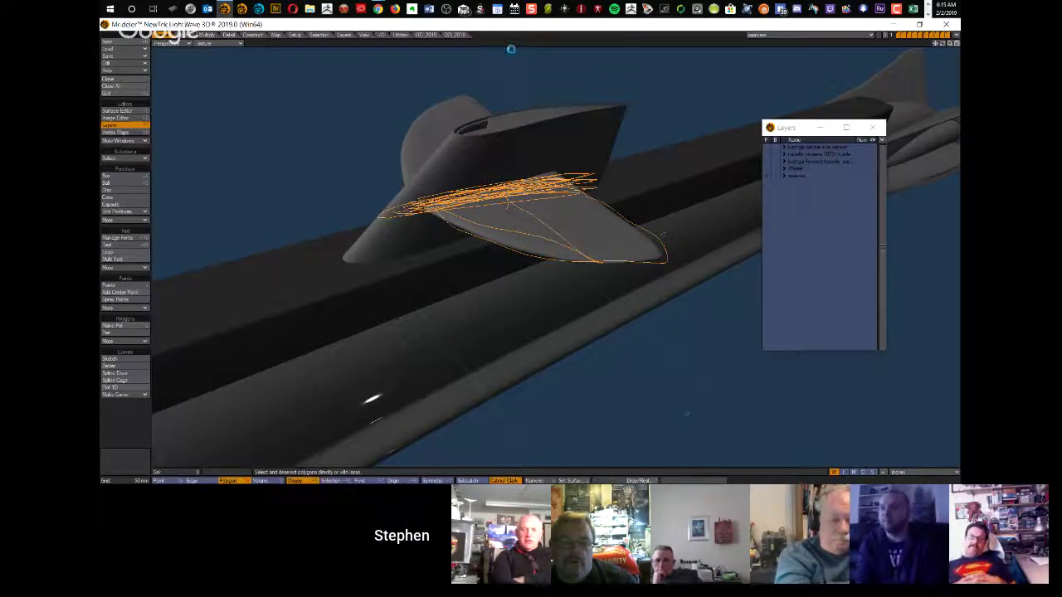
key(])
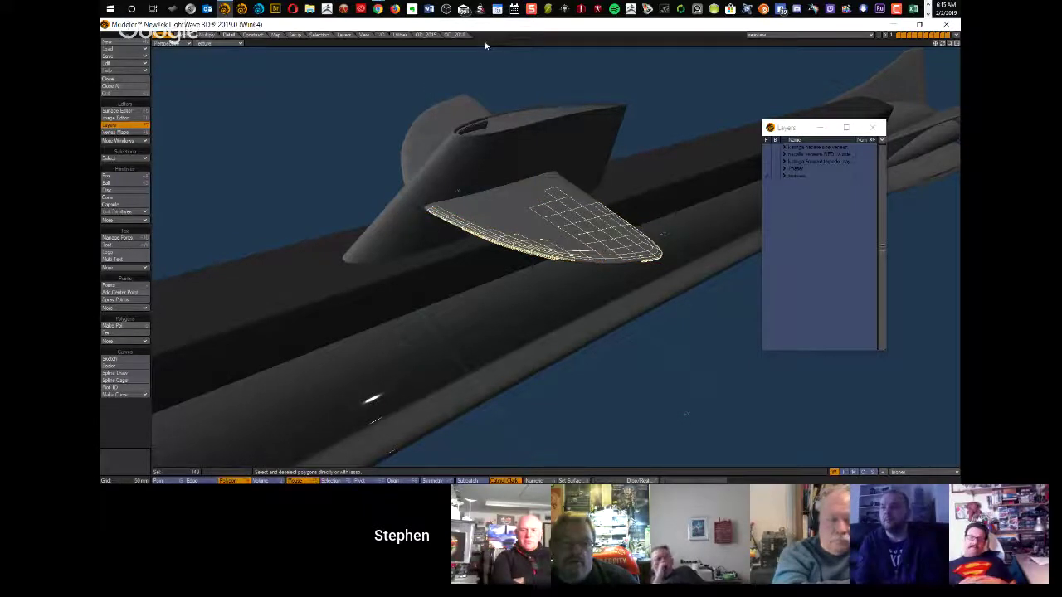
click(485, 43)
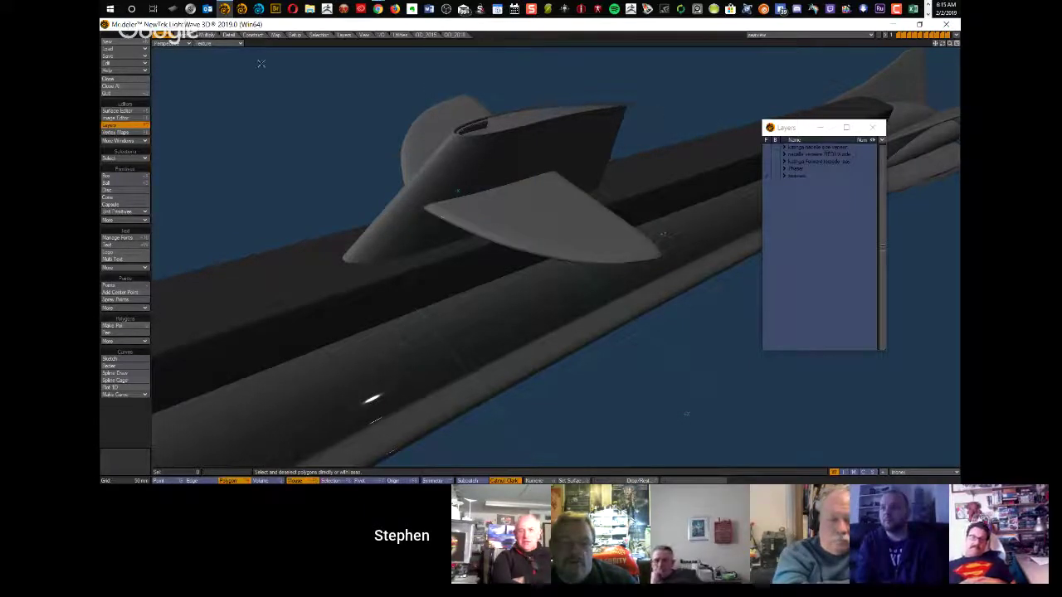
Step: Switch the Perspective view to Textured Wire shading and show the mesh of the sail and its side fin close up
click(233, 43)
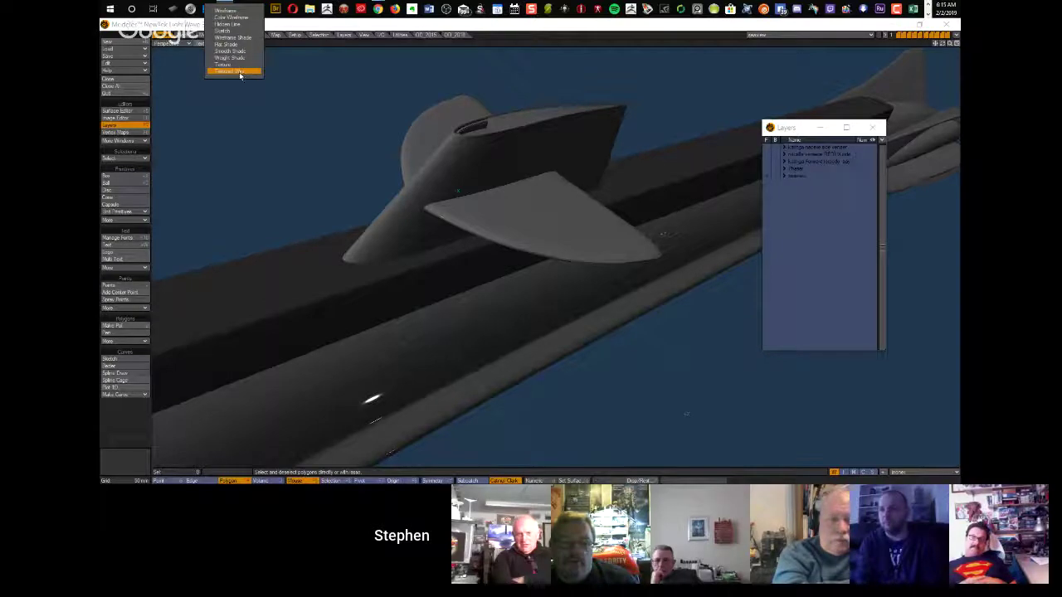
click(236, 72)
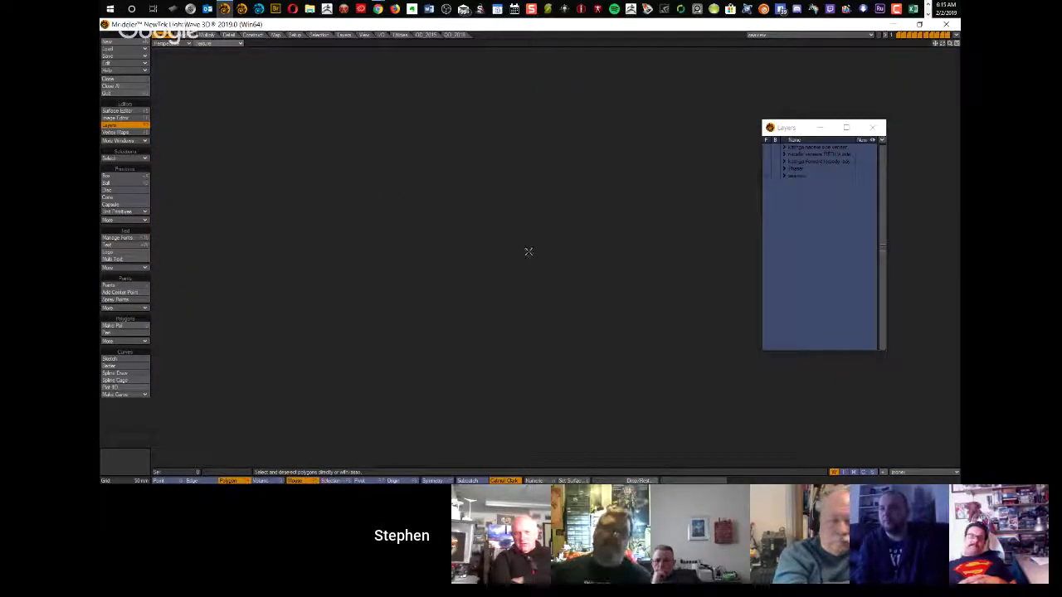
click(238, 45)
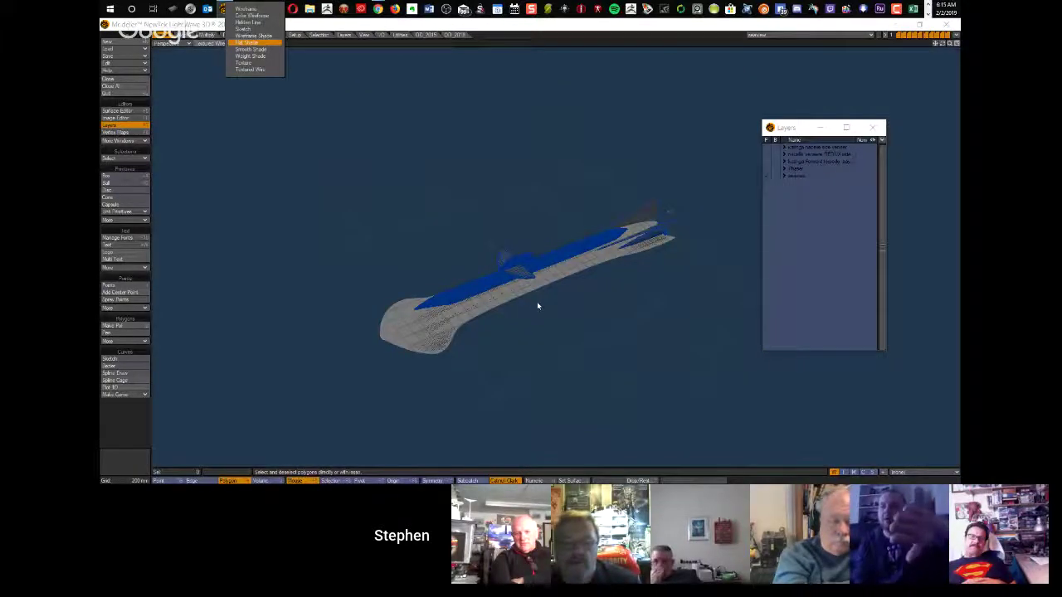
click(603, 319)
ctrl+alt+drag(533, 300, 620, 299)
alt+drag(608, 249, 497, 342)
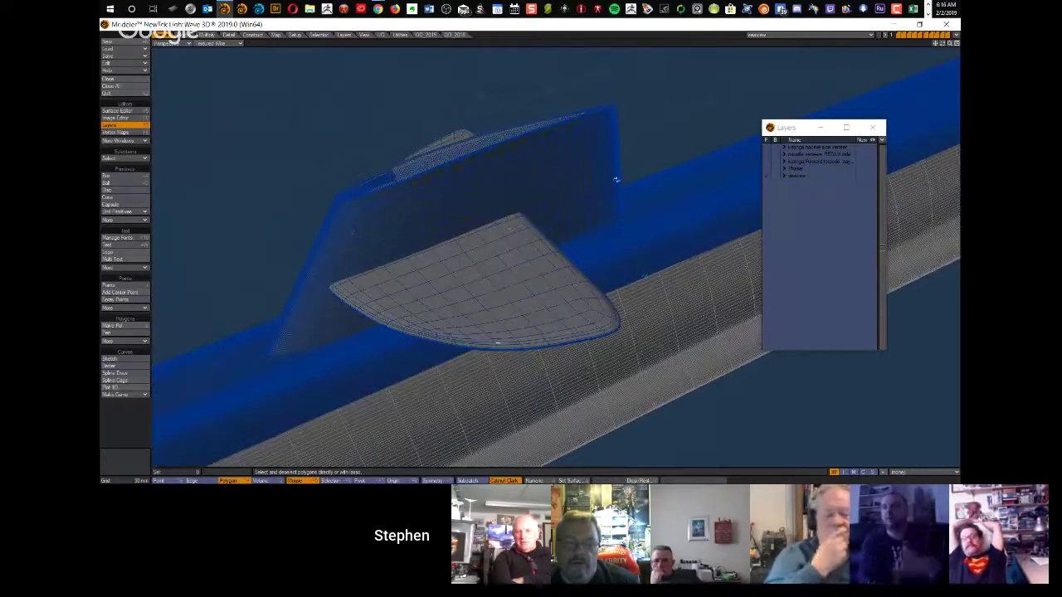
Step: Examine the Seaview's wireframe mesh along the hull, underside, nose and bow windows from several angles
alt+drag(625, 199, 454, 184)
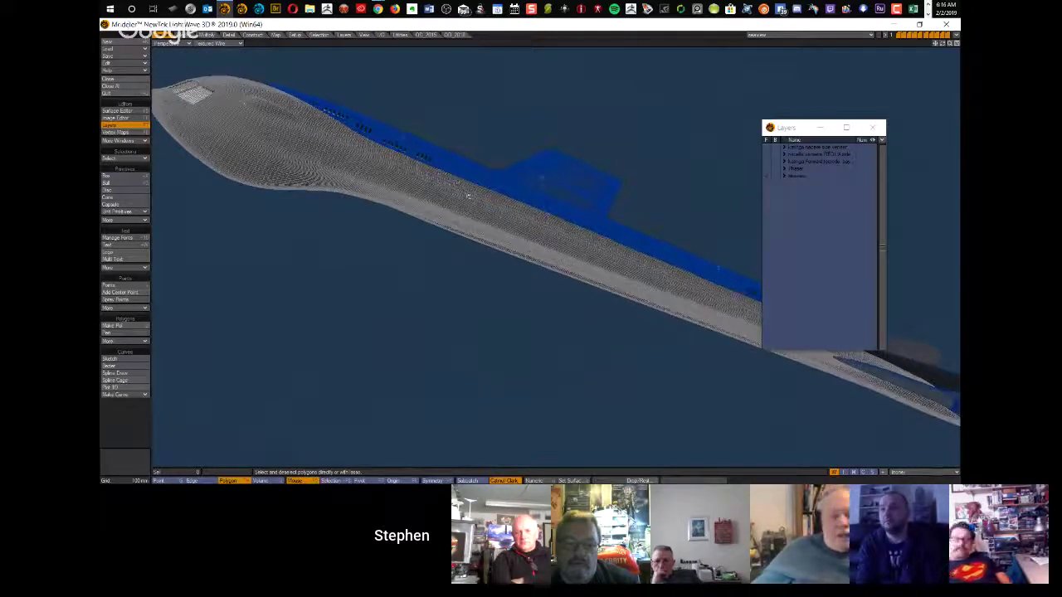
alt+drag(411, 227, 541, 189)
alt+drag(536, 192, 526, 250)
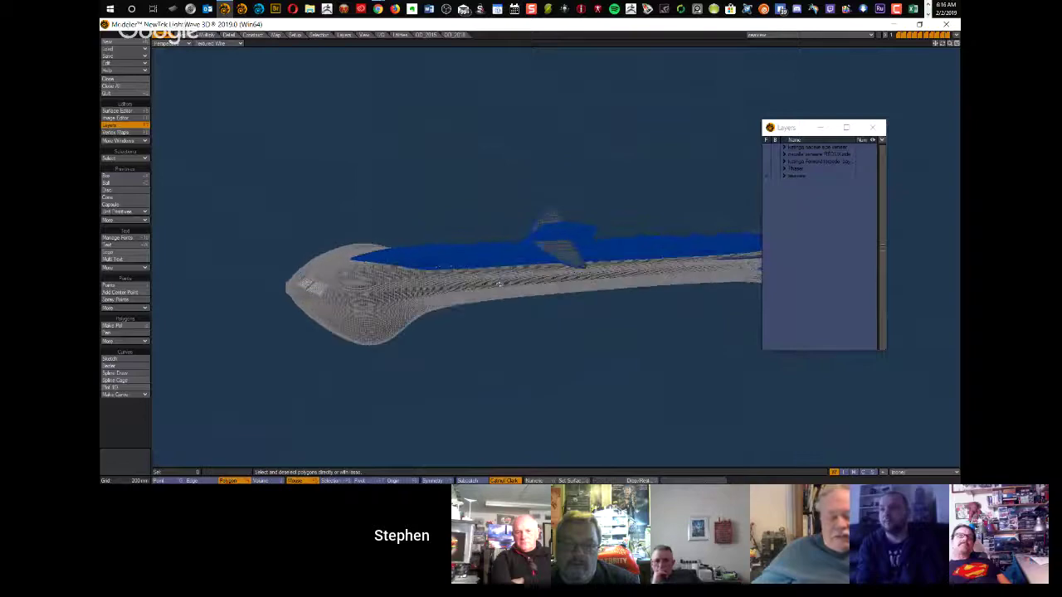
ctrl+alt+drag(440, 263, 653, 206)
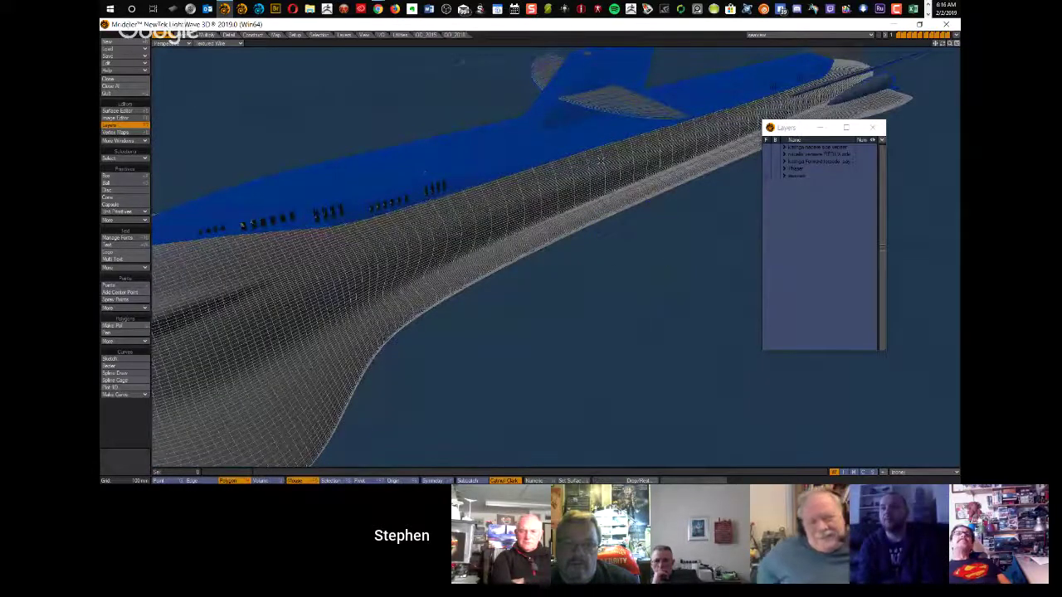
mouse_move(585, 273)
alt+mouse_down()
mouse_move(570, 278)
mouse_move(609, 282)
mouse_move(571, 286)
alt+mouse_up()
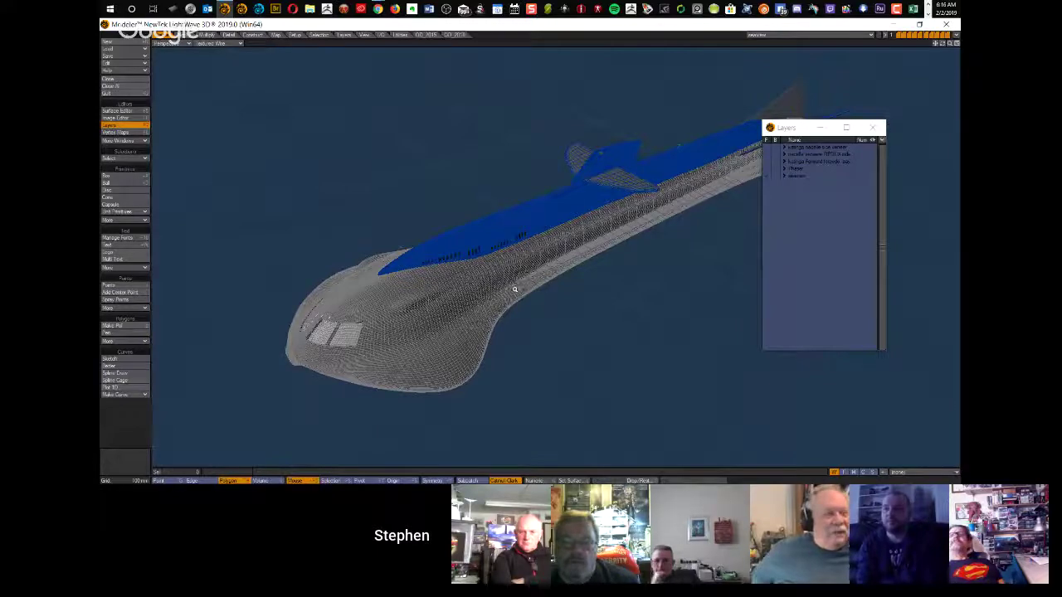
ctrl+alt+drag(496, 264, 648, 232)
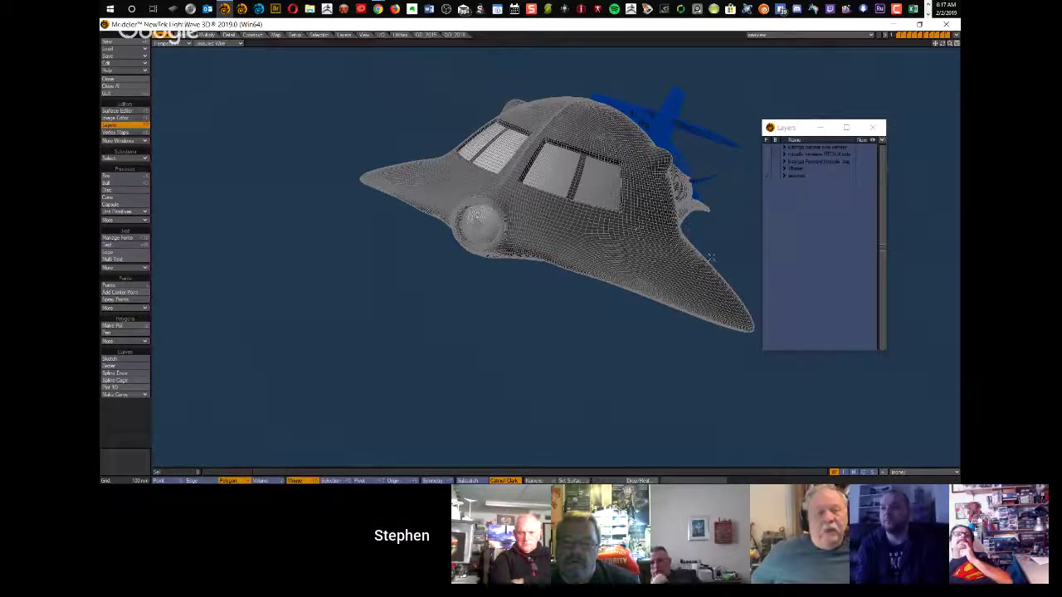
ctrl+alt+drag(639, 147, 610, 217)
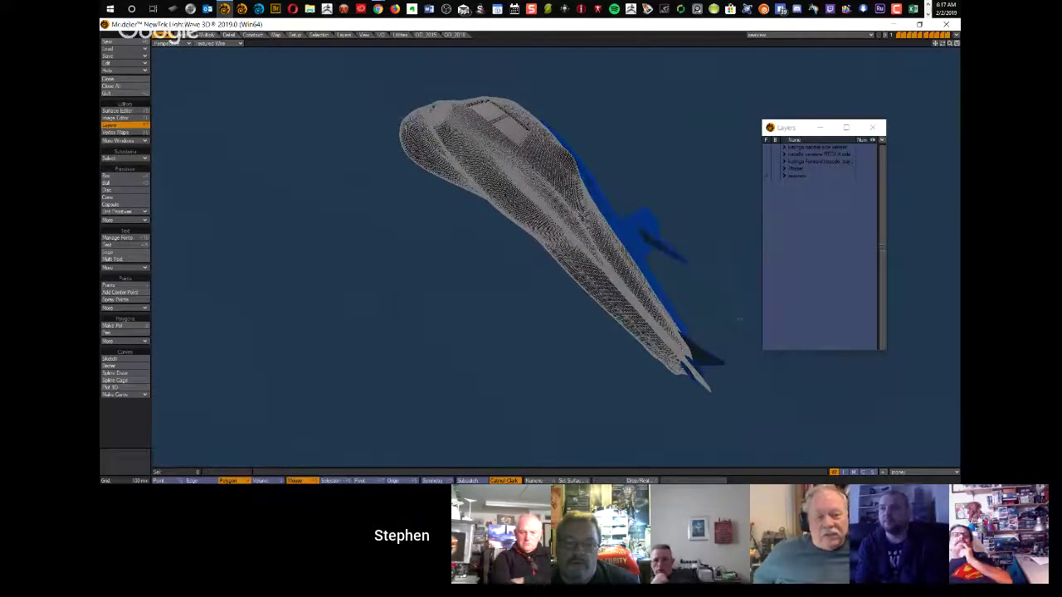
alt+drag(537, 223, 521, 192)
alt+drag(466, 171, 602, 277)
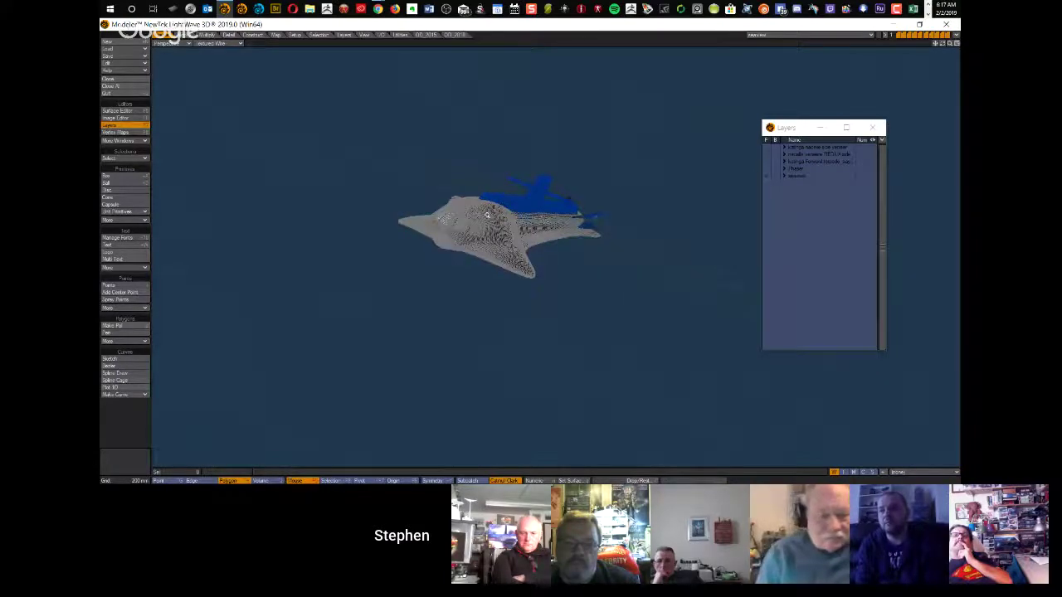
mouse_move(492, 222)
ctrl+alt+mouse_down()
mouse_move(517, 228)
mouse_move(434, 240)
mouse_move(520, 234)
mouse_move(481, 233)
ctrl+alt+mouse_up()
alt+drag(622, 195, 493, 203)
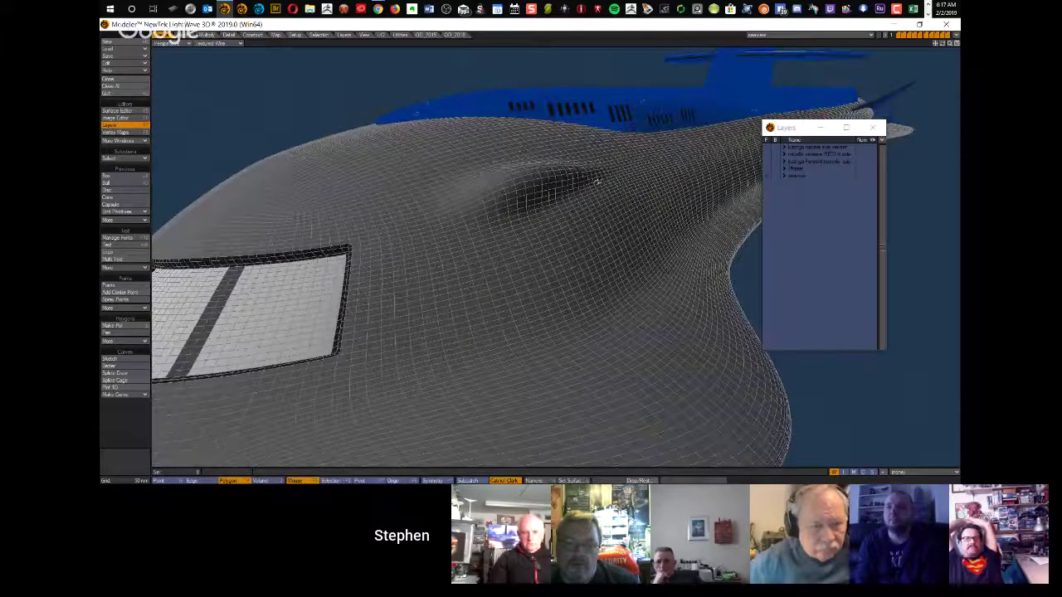
ctrl+alt+drag(597, 213, 456, 27)
Step: Close all objects and load the object space 1999 eagle.lwo
click(382, 35)
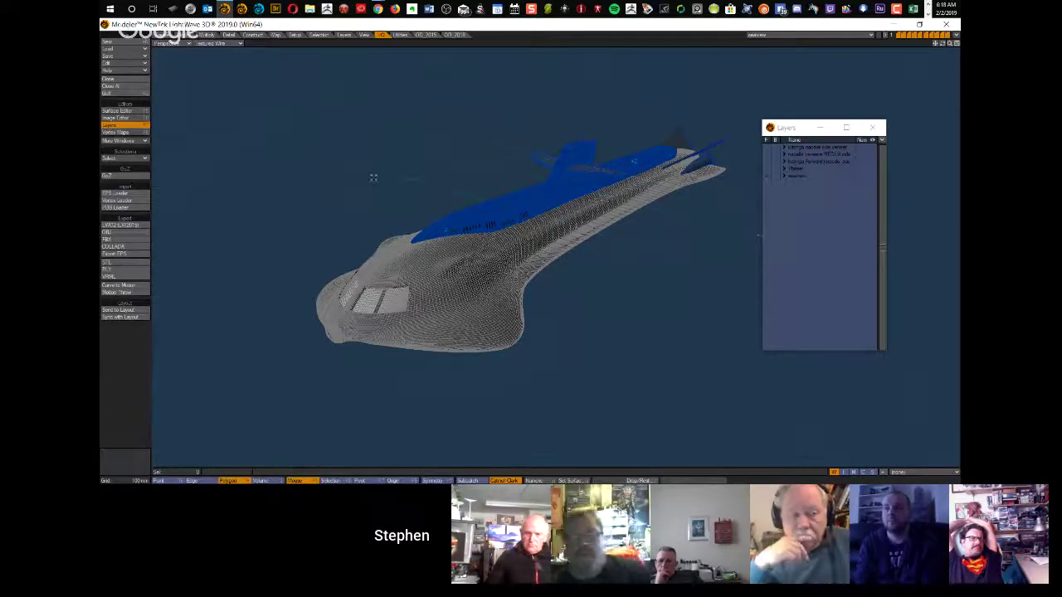
ctrl+shift+click(366, 160)
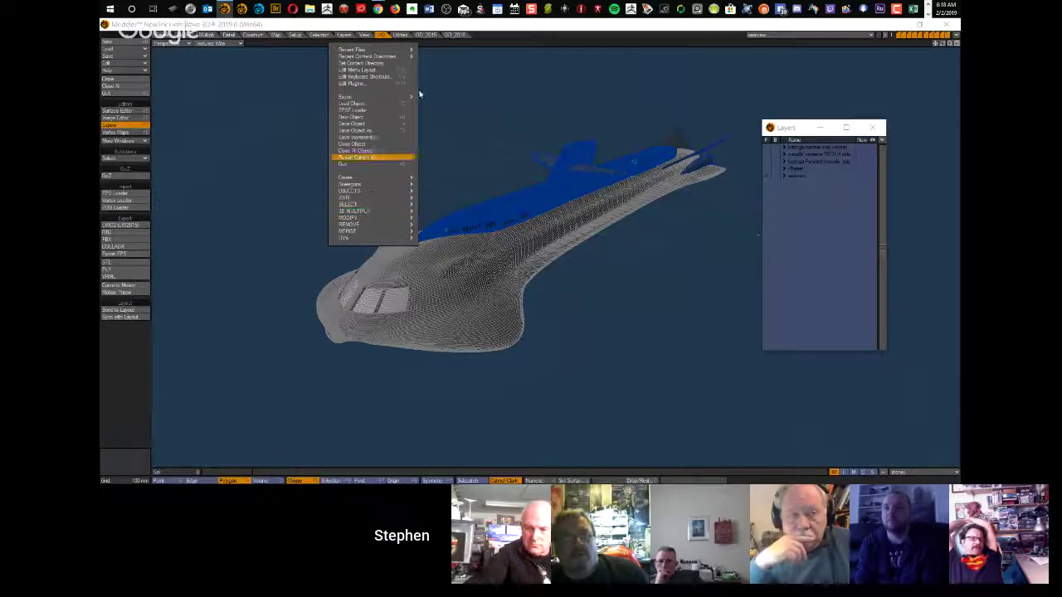
click(375, 152)
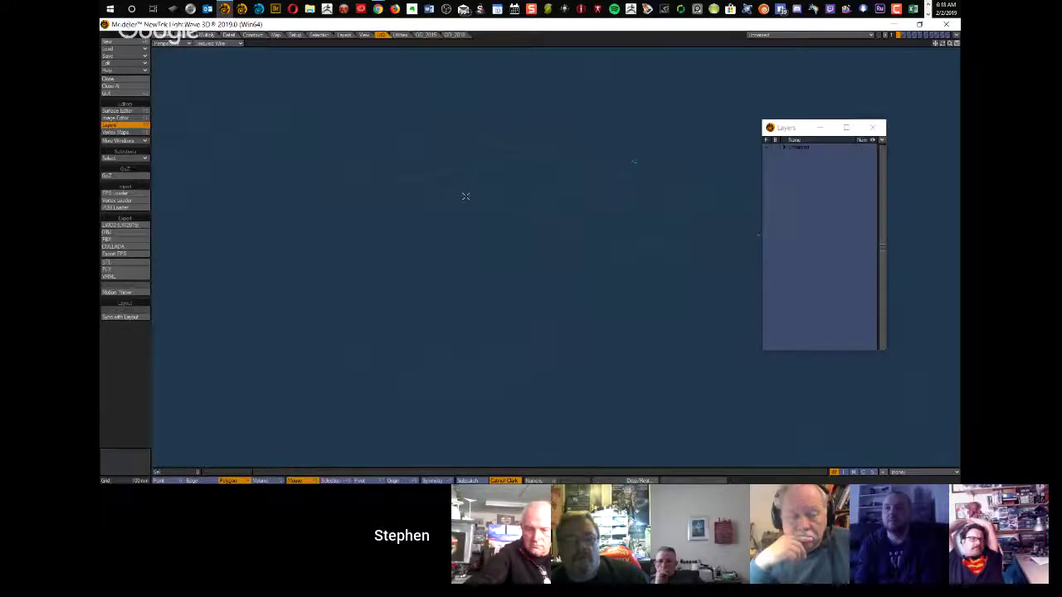
key(ctrl+o)
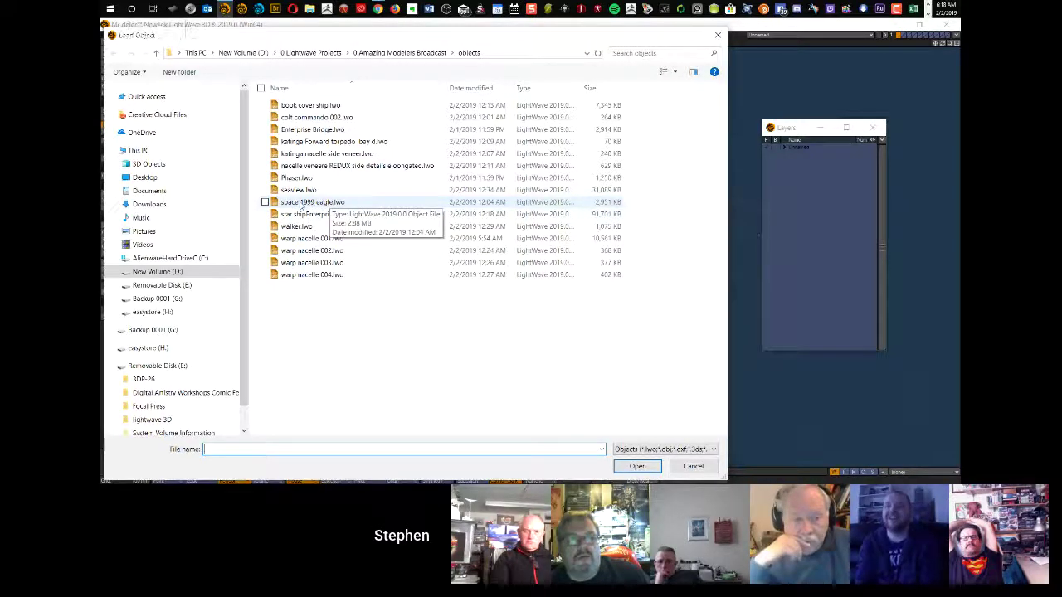
double_click(284, 204)
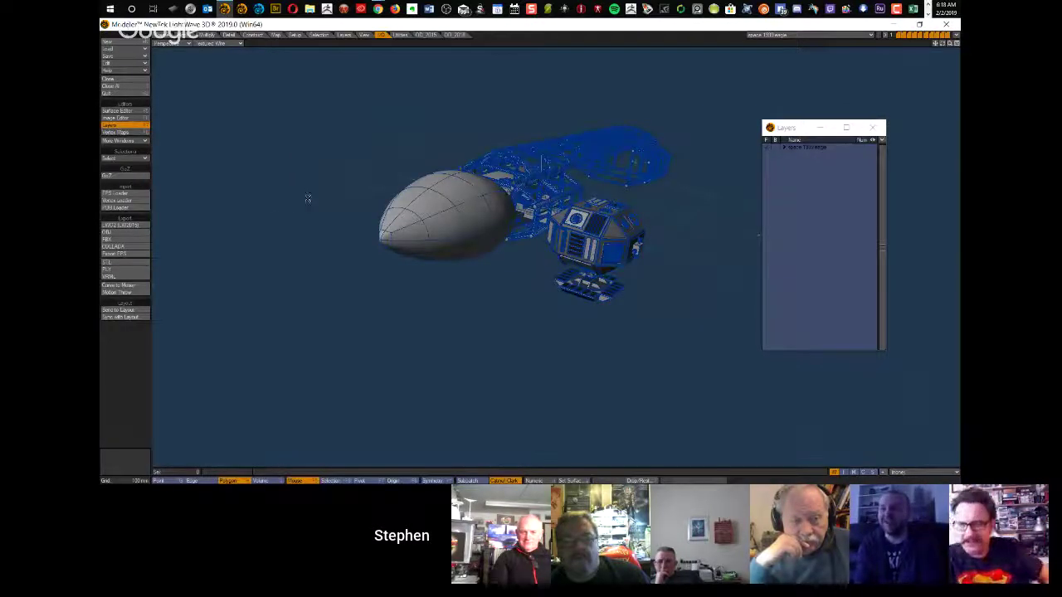
Step: Examine the Eagle's nose, lattice framework and landing gear pod up close, from the front, rear and above
scroll(547, 185, up, 7)
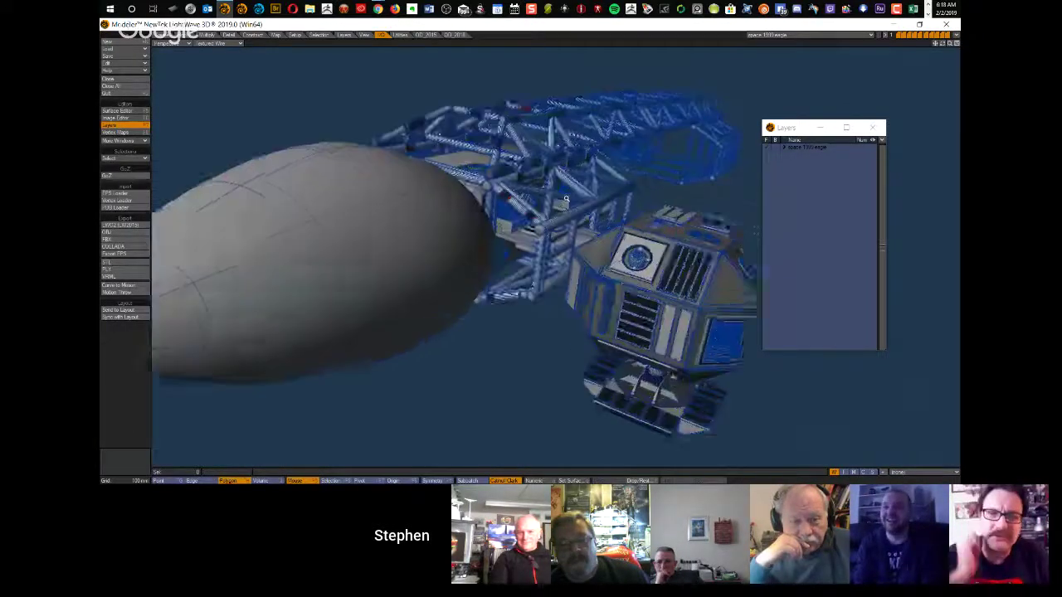
alt+drag(547, 186, 491, 229)
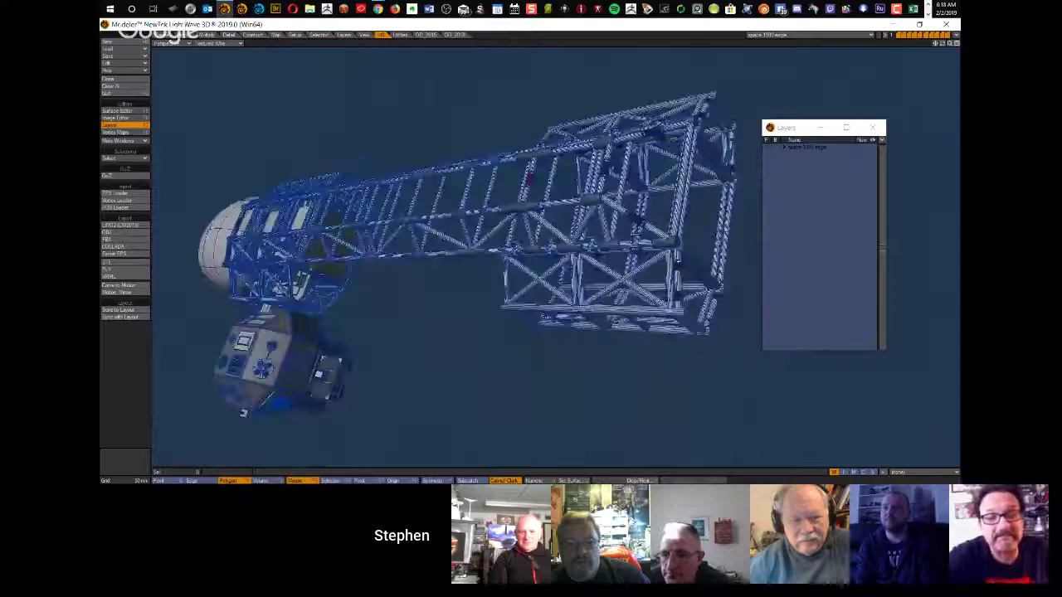
alt+shift+drag(427, 199, 564, 213)
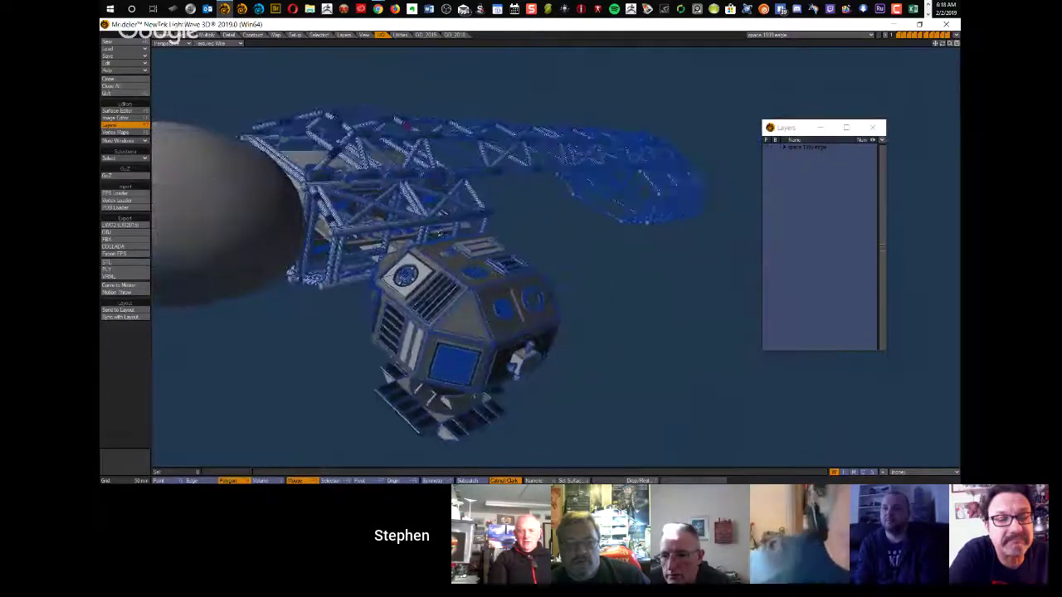
alt+drag(494, 287, 496, 240)
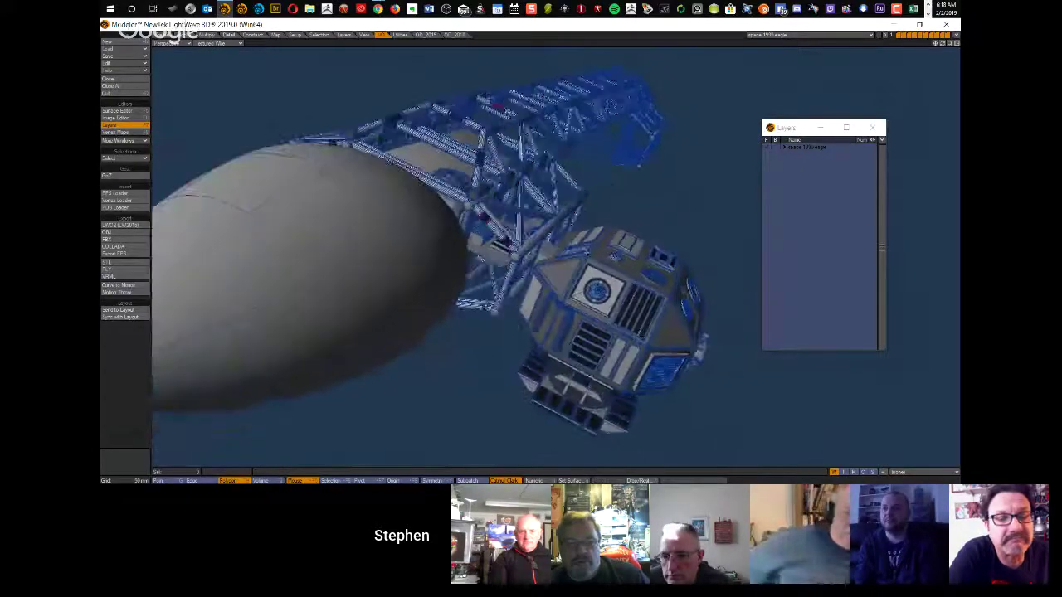
alt+drag(614, 183, 527, 222)
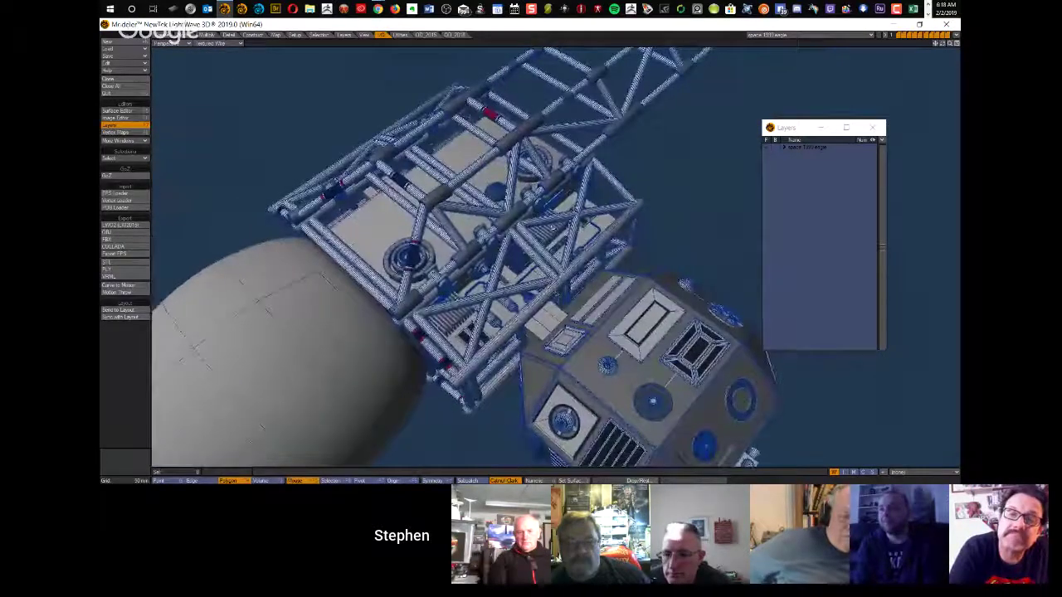
alt+drag(462, 400, 458, 304)
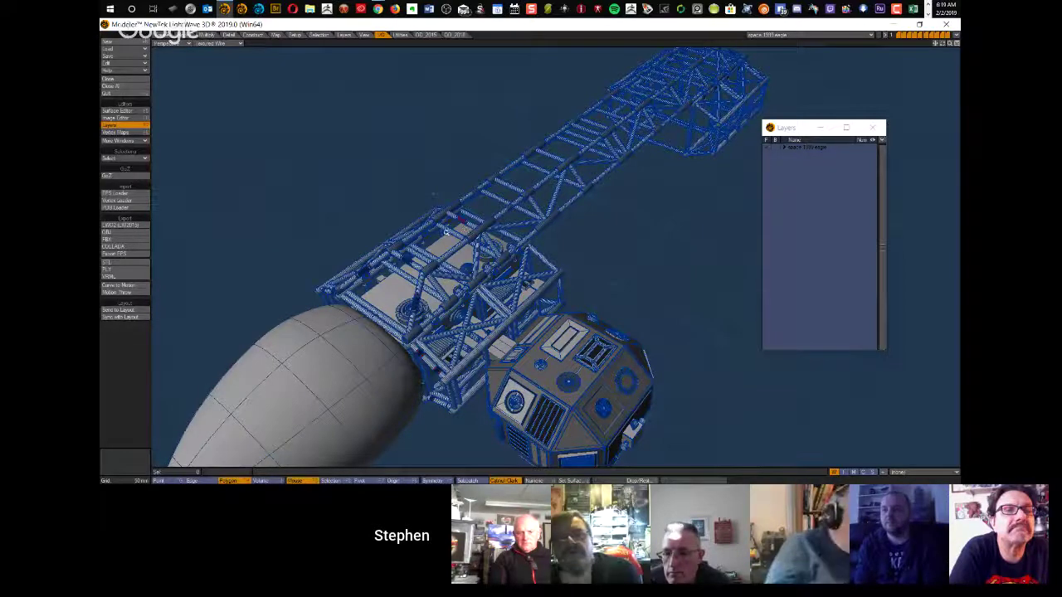
ctrl+alt+drag(429, 238, 512, 335)
alt+drag(674, 241, 673, 320)
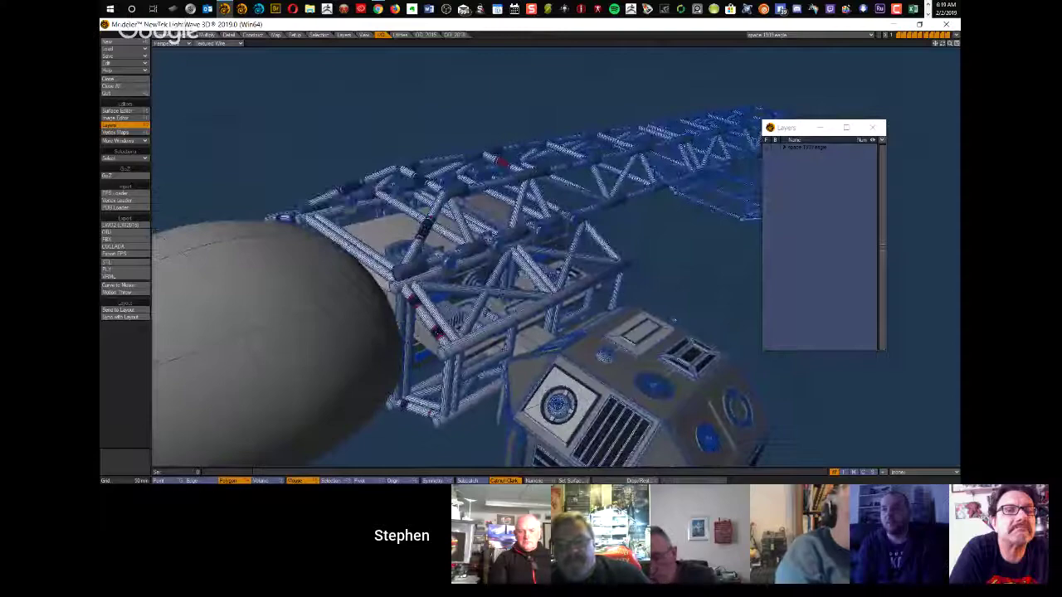
ctrl+alt+drag(554, 280, 398, 182)
scroll(375, 222, up, 5)
alt+drag(627, 76, 533, 250)
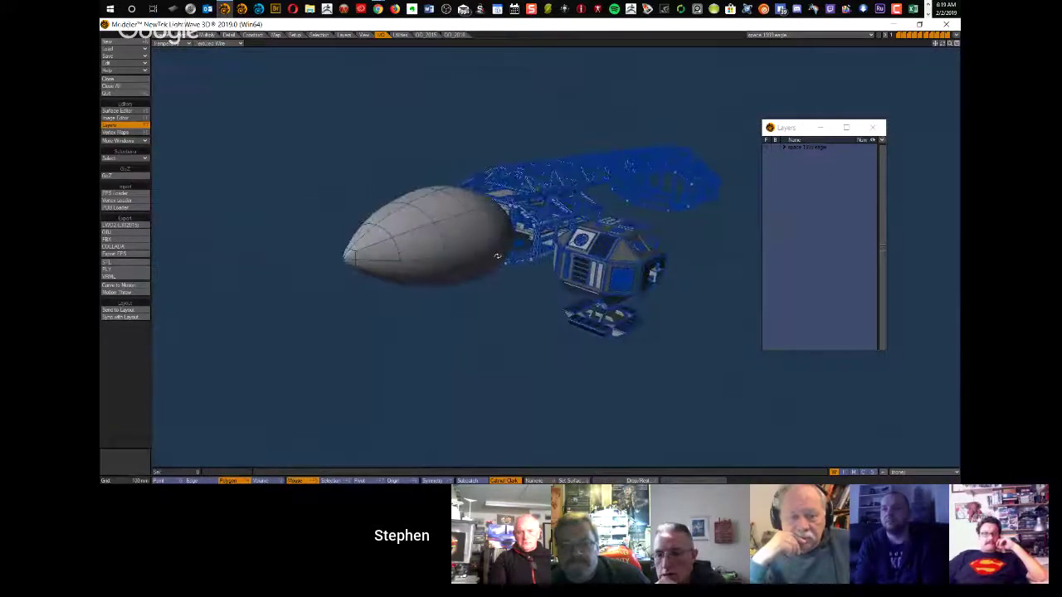
alt+drag(509, 232, 512, 219)
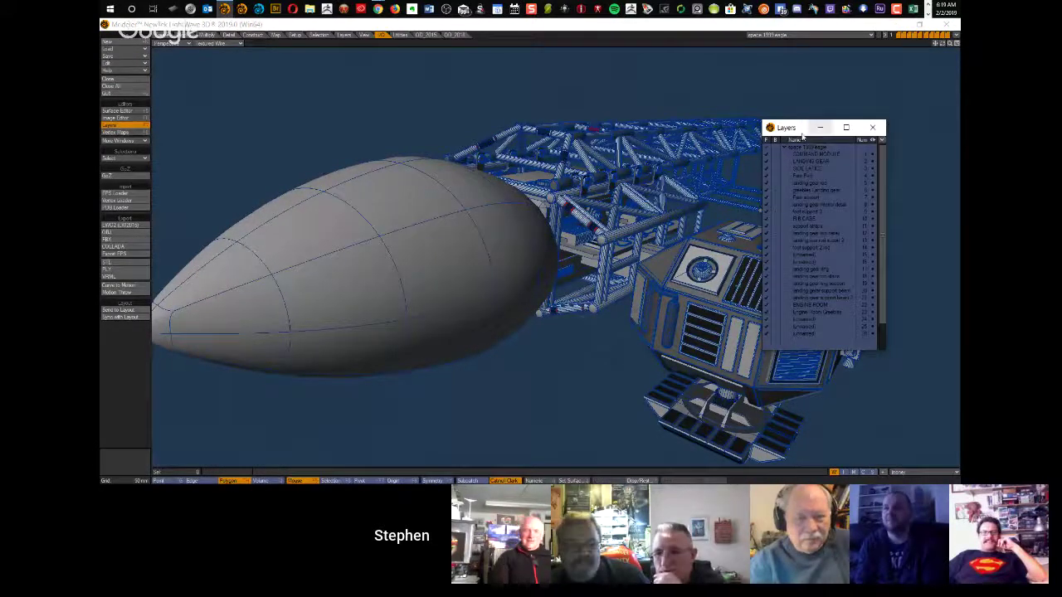
Step: Enlarge the Layers window to show the Eagle's full layer list and move it clear of the landing gear pod
drag(801, 131, 651, 114)
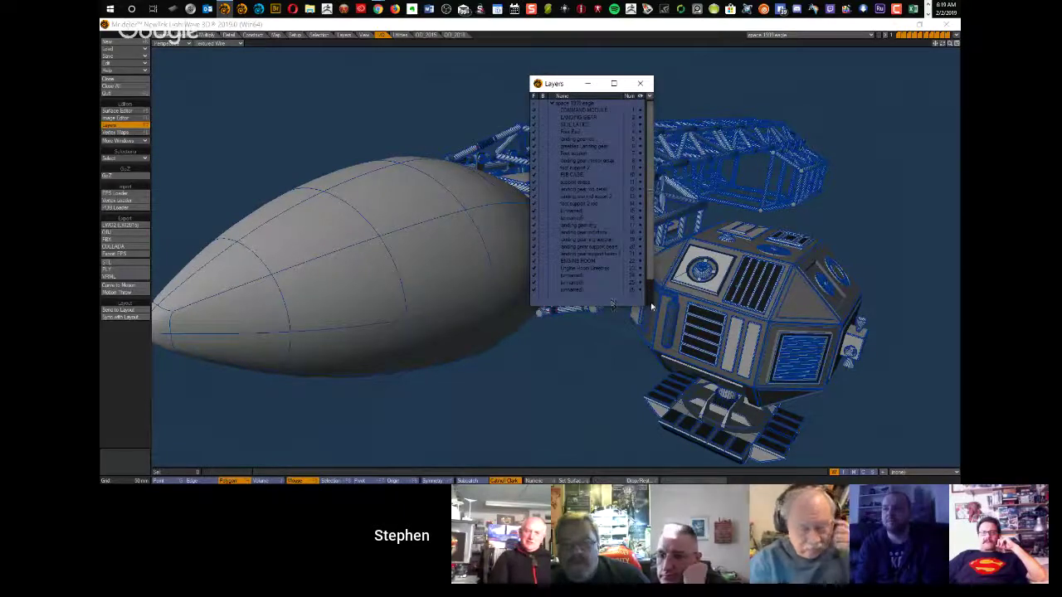
drag(650, 307, 672, 383)
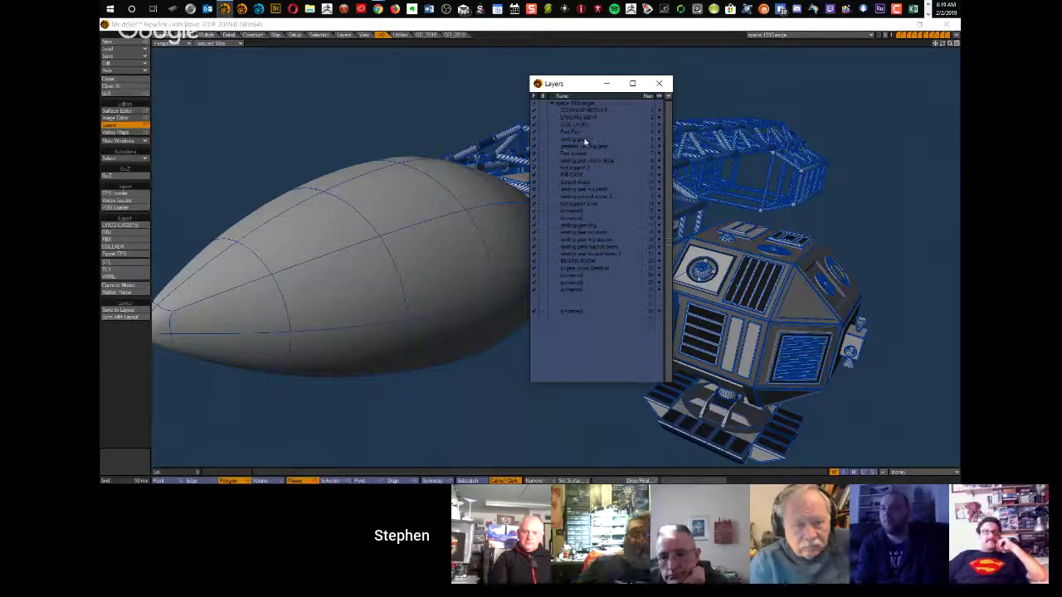
drag(579, 86, 466, 96)
Step: Show only the Foot Pad layer, fit it in the view and examine it from a low angle
click(421, 141)
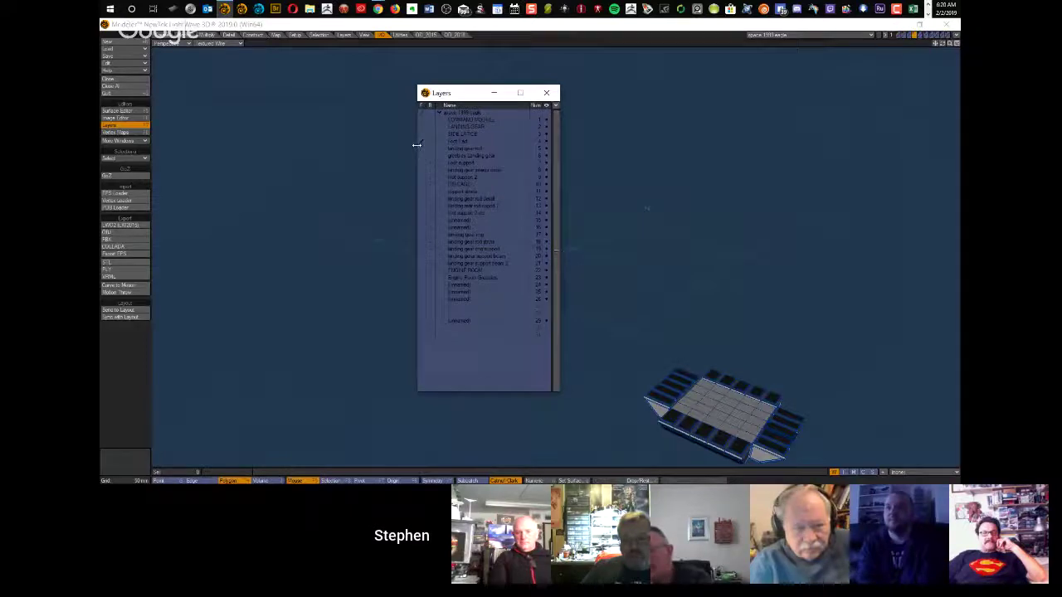
key(a)
drag(494, 92, 754, 100)
scroll(593, 247, up, 3)
alt+drag(595, 246, 524, 273)
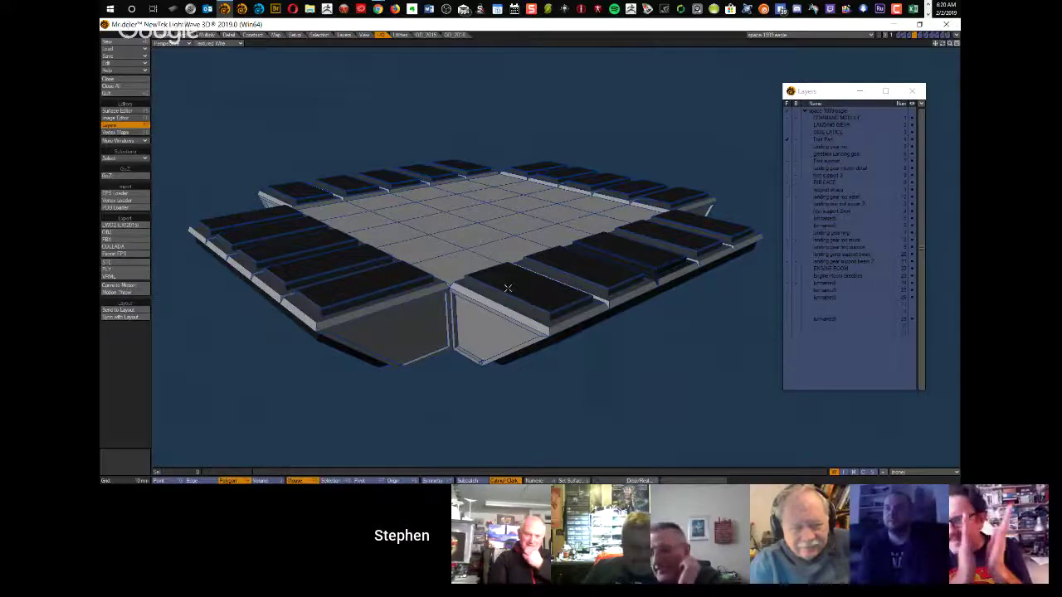
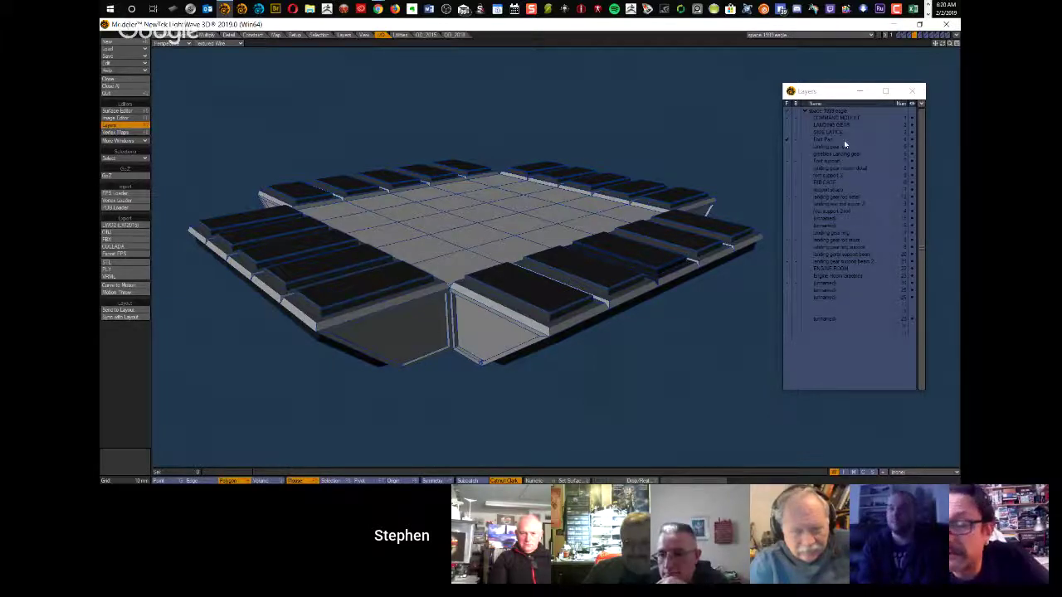
Step: Show only the LANDING GEAR layer and fit it in the Perspective view
click(785, 127)
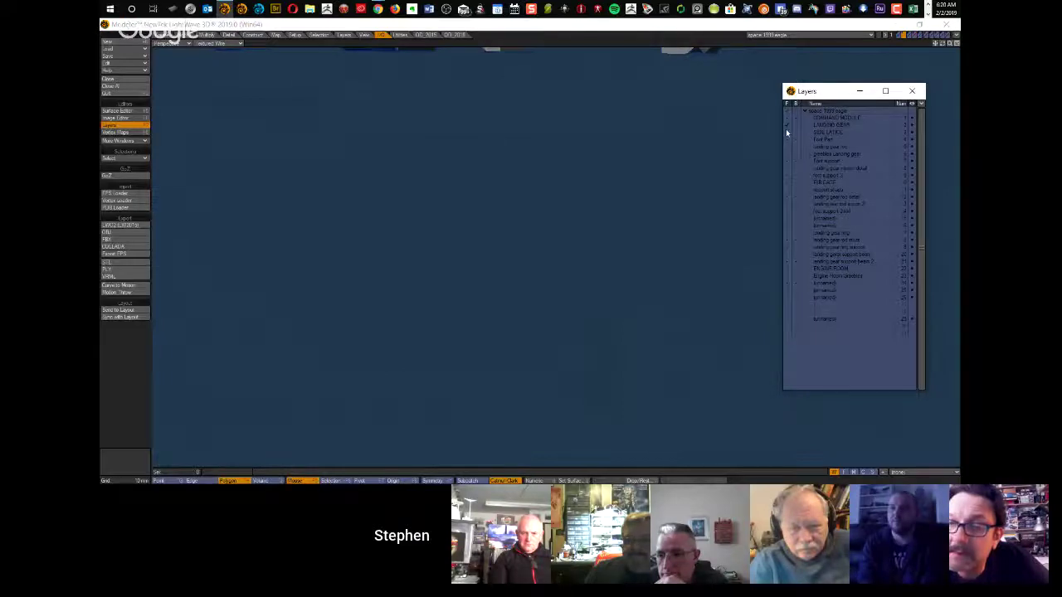
key(a)
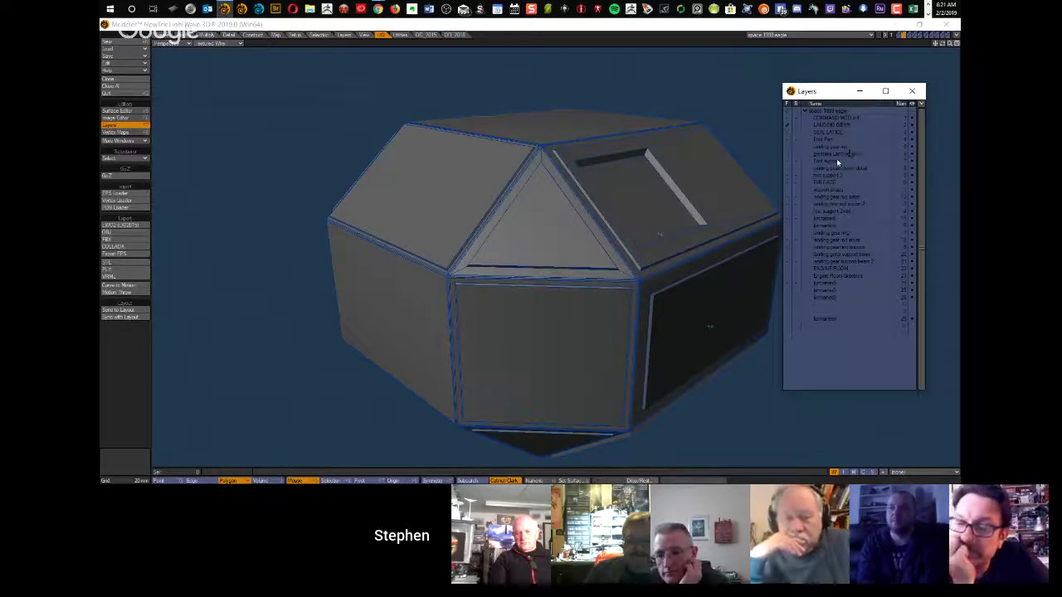
Step: Display the greebles landing gear layer and inspect its vent, grille and thruster parts from several sides
click(787, 156)
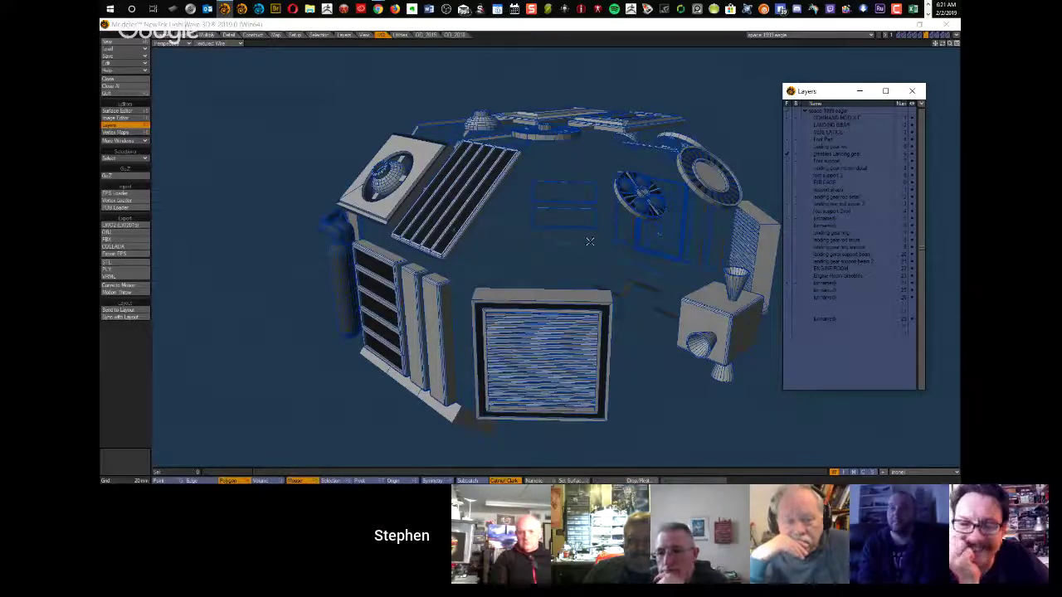
drag(941, 44, 788, 25)
drag(871, 54, 836, 40)
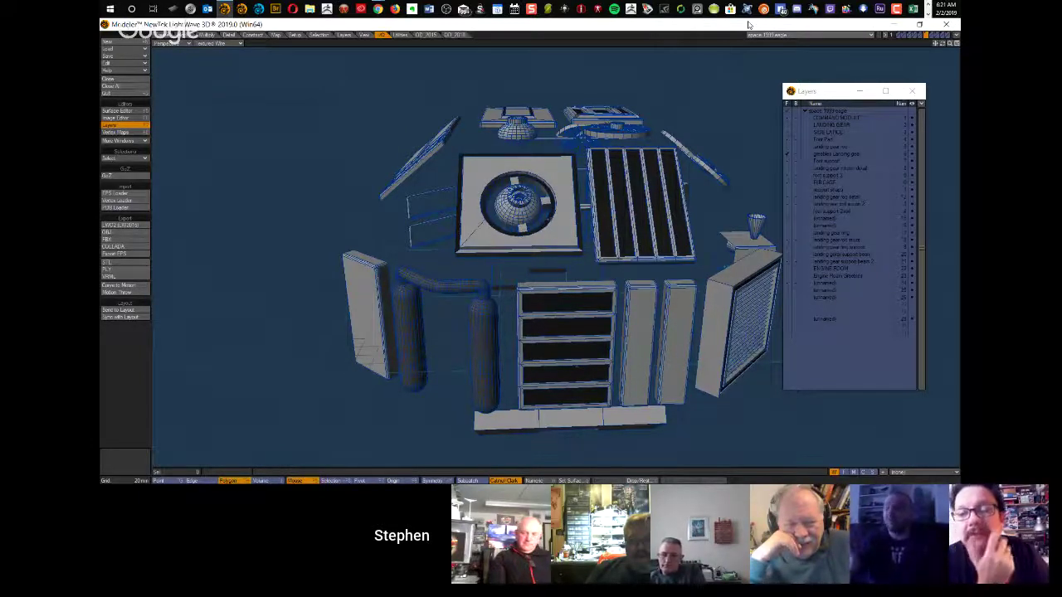
alt+drag(460, 175, 402, 226)
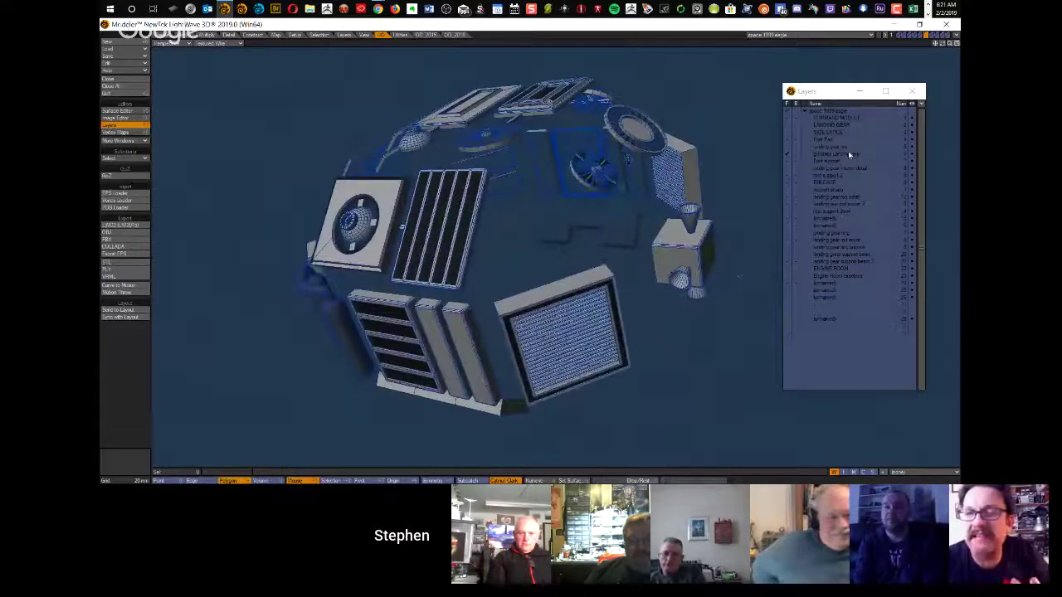
Step: Look at the foot support layer and the rib cage layer, examining the tubular frame with red and black bands up close
click(822, 164)
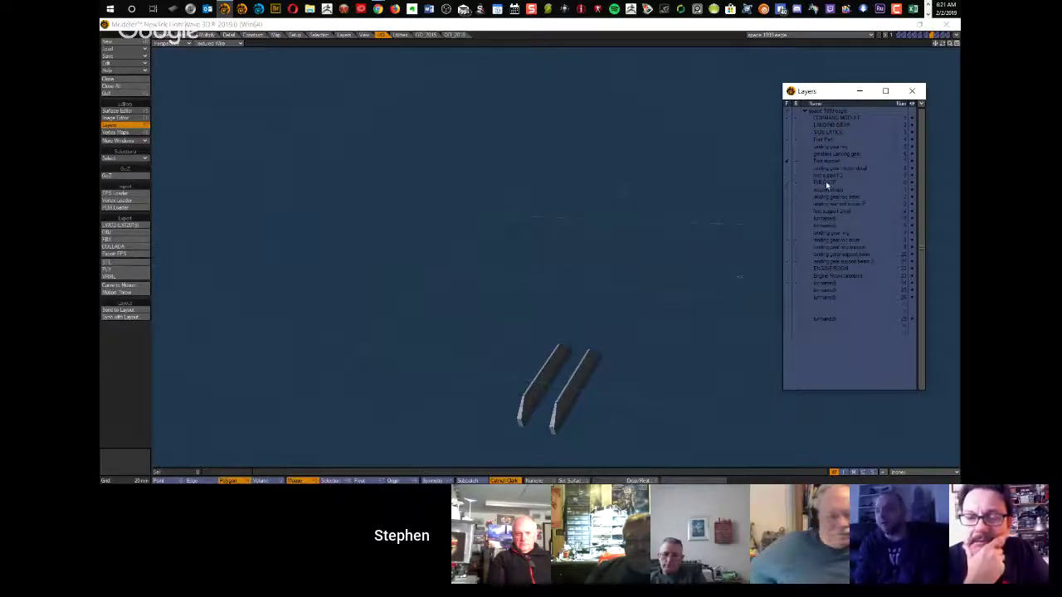
click(825, 183)
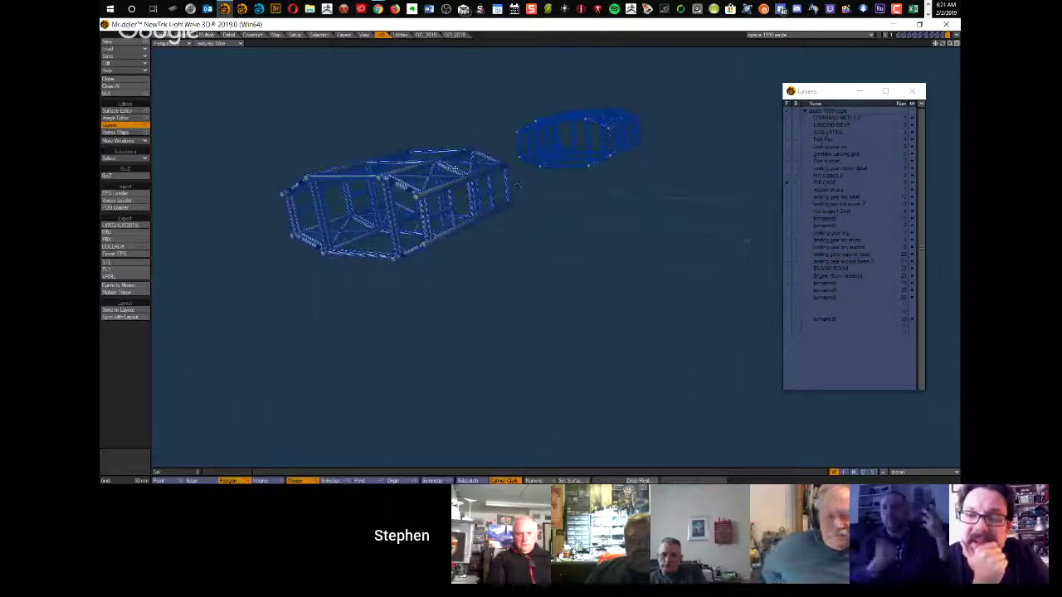
scroll(512, 274, up, 10)
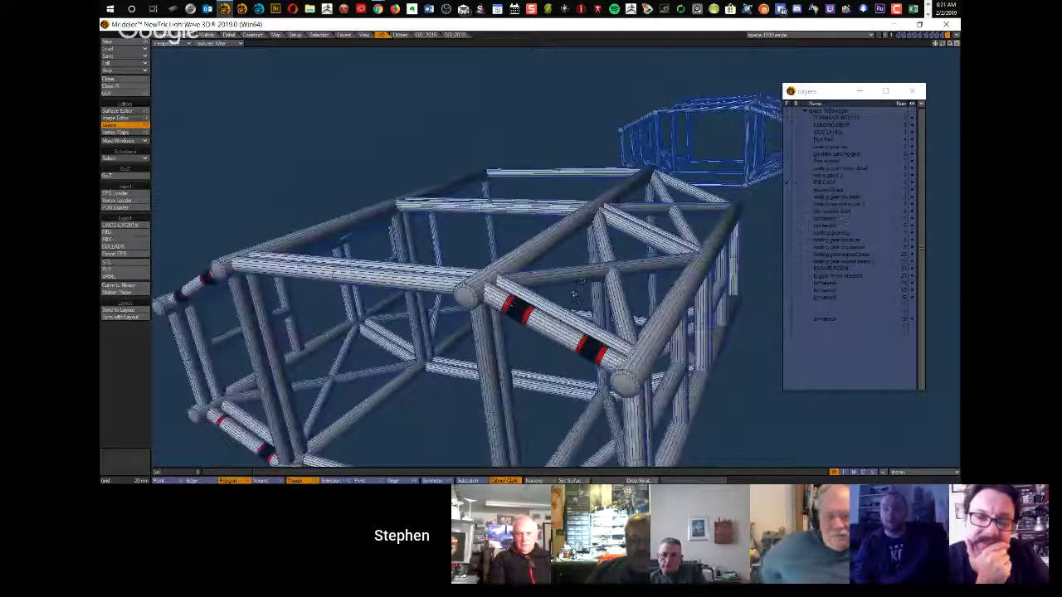
alt+drag(543, 269, 509, 213)
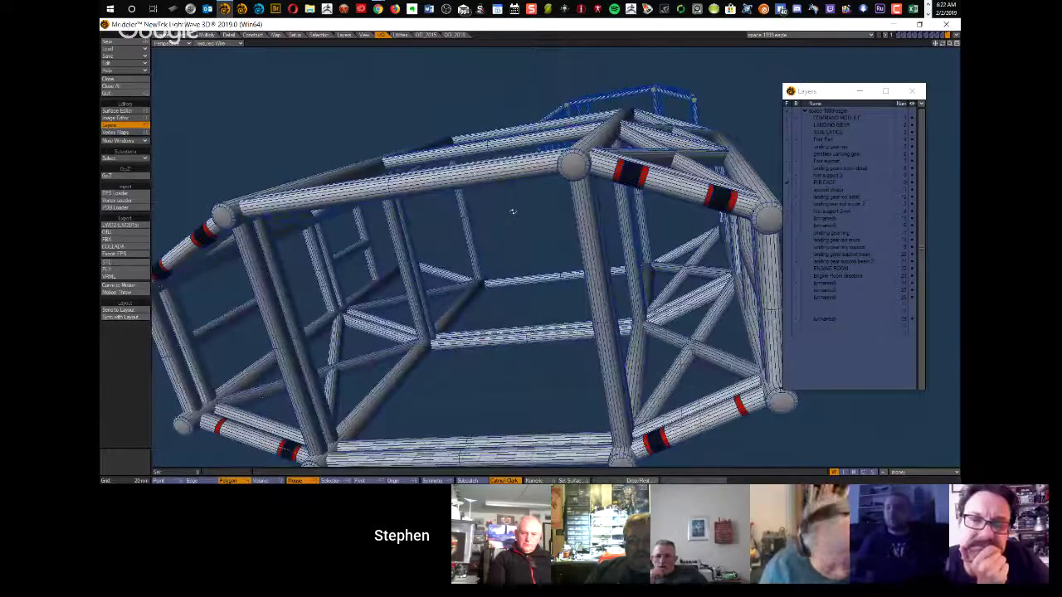
alt+drag(509, 214, 296, 297)
alt+shift+drag(704, 245, 586, 243)
alt+drag(523, 278, 540, 244)
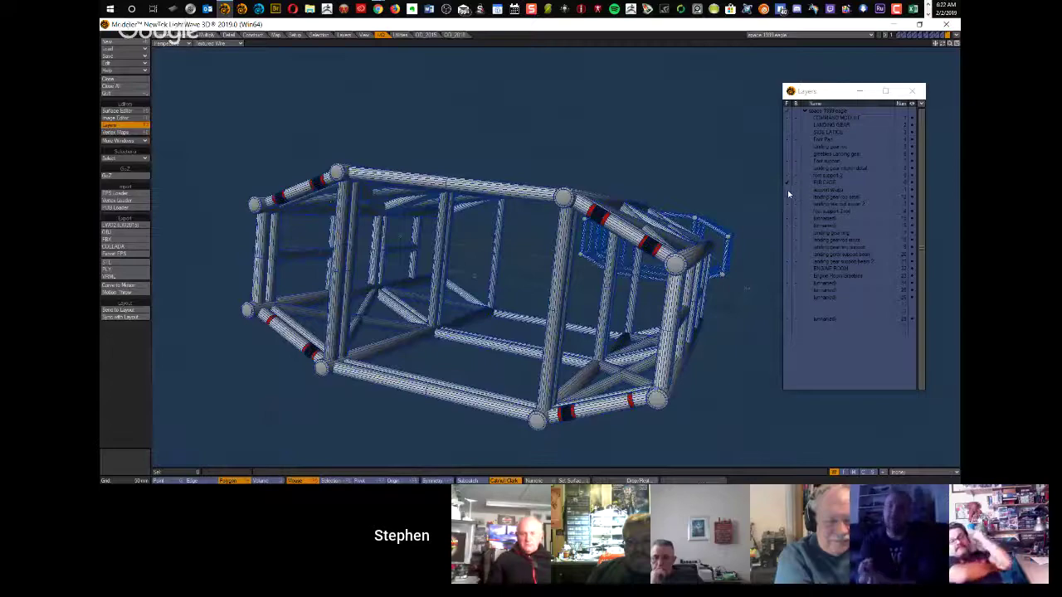
Step: Display the layer of U-shaped brackets listed below the rib cage, and switch to the Google Chrome window
click(787, 190)
mouse_move(601, 174)
alt+mouse_down()
mouse_move(510, 180)
mouse_move(775, 214)
mouse_move(497, 180)
mouse_move(555, 175)
mouse_move(582, 187)
mouse_move(548, 182)
mouse_move(569, 192)
mouse_move(605, 188)
alt+mouse_up()
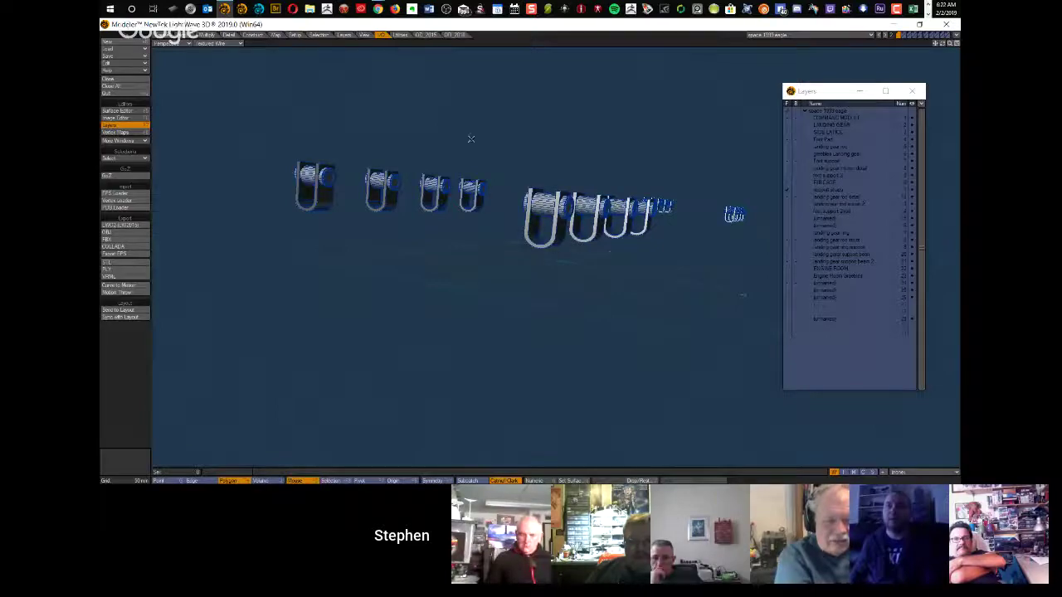
mouse_move(378, 8)
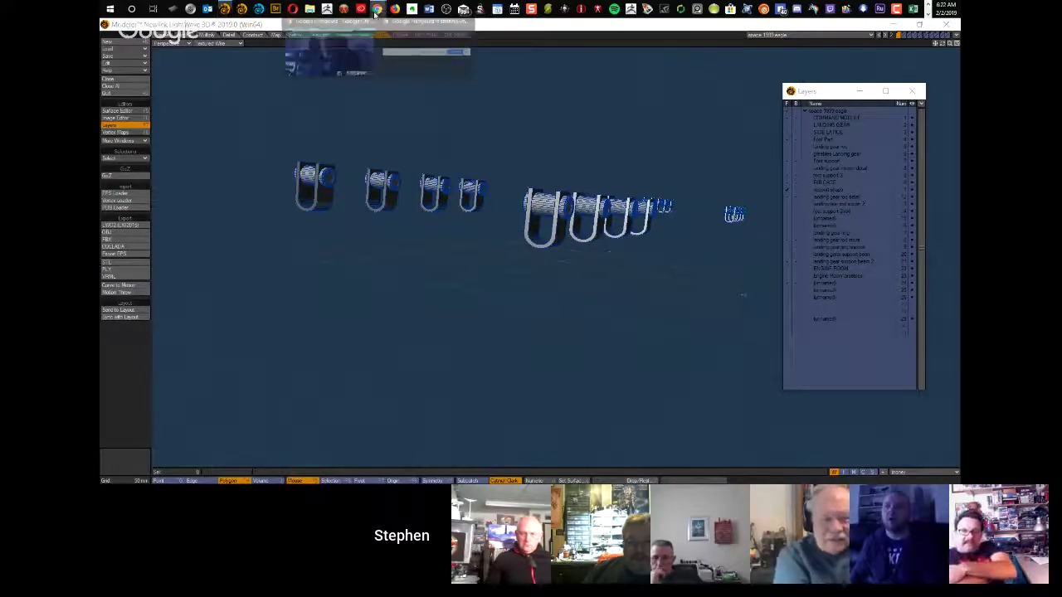
click(365, 42)
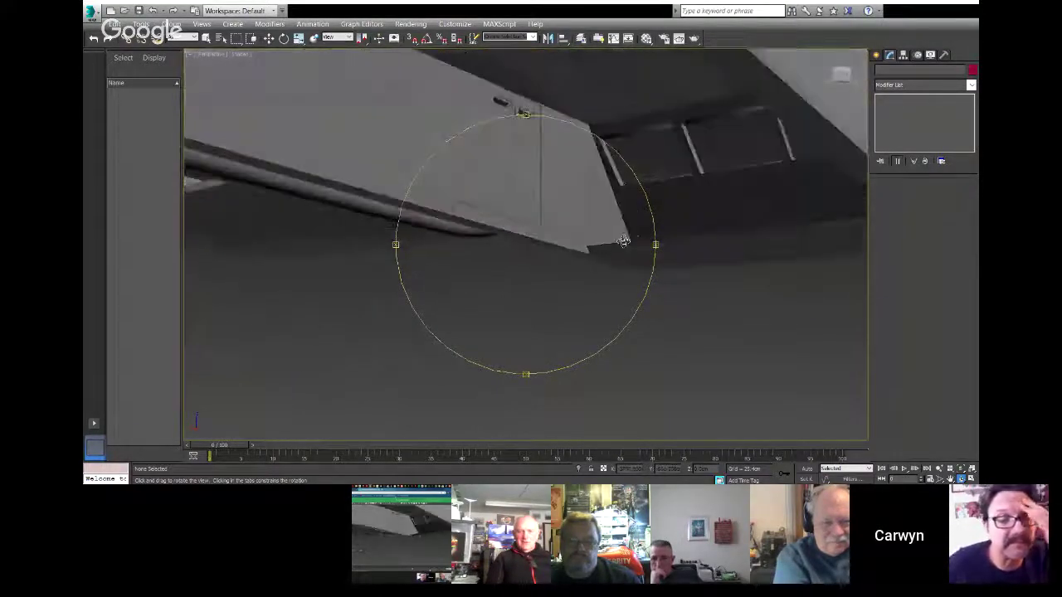
Step: Orbit around the shuttle hull sections in 3ds Max, examining the cabin windows, curved side panels and notched edges
drag(540, 256, 554, 257)
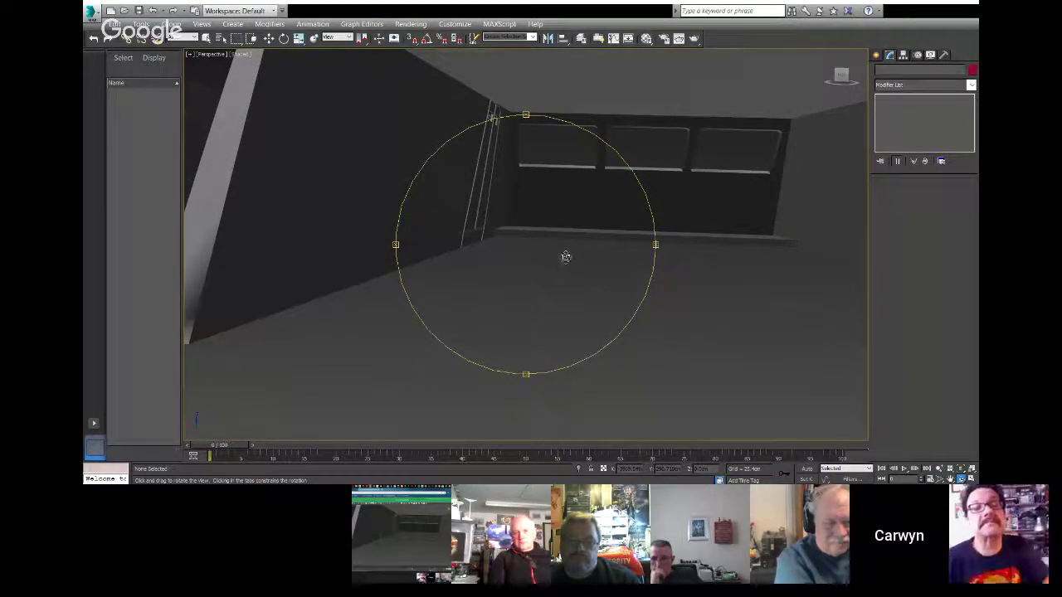
drag(572, 257, 329, 230)
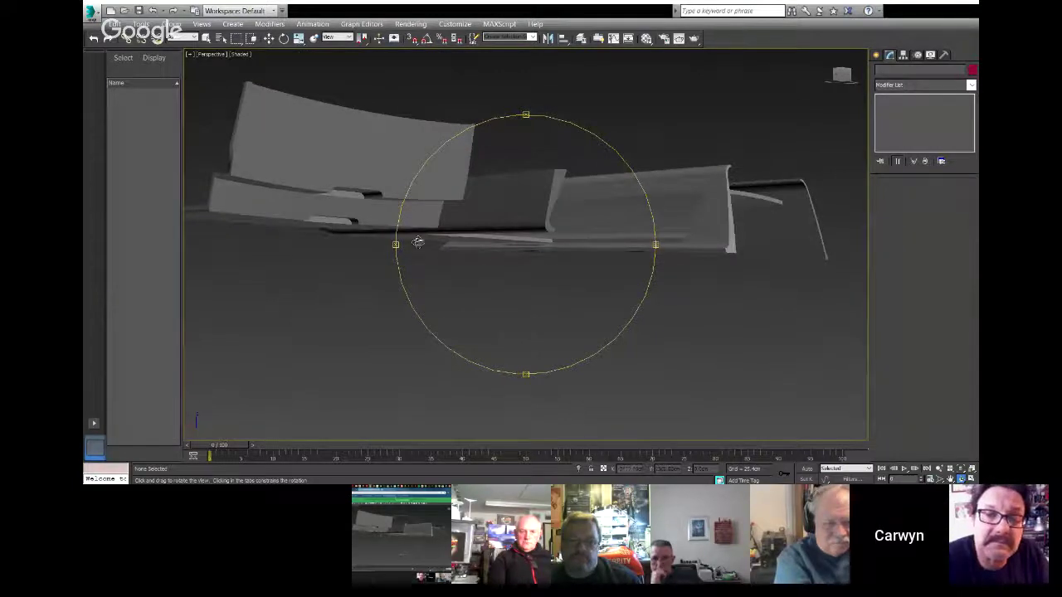
drag(455, 247, 437, 187)
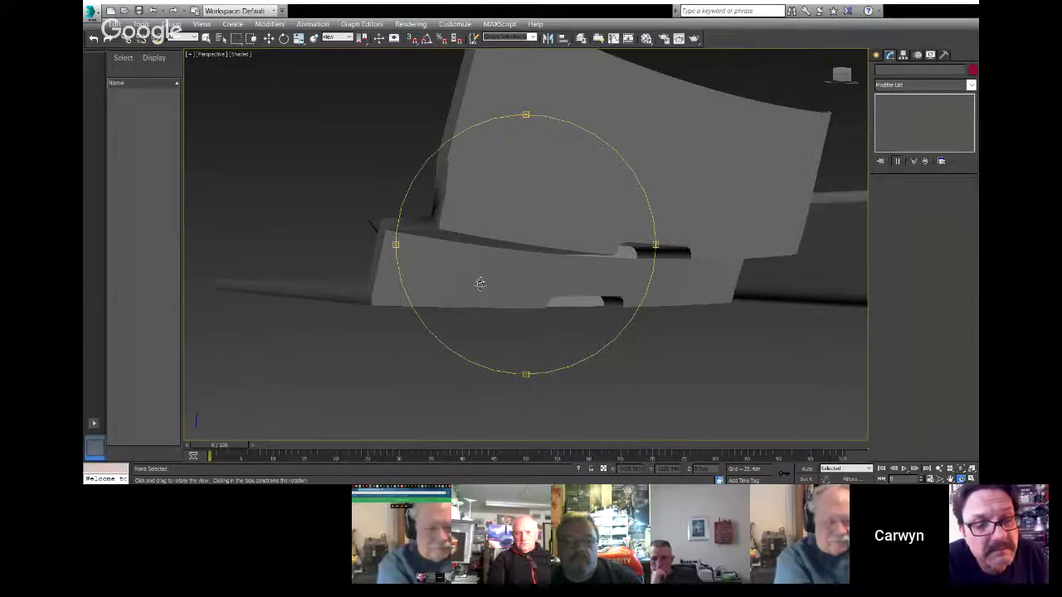
drag(526, 271, 486, 225)
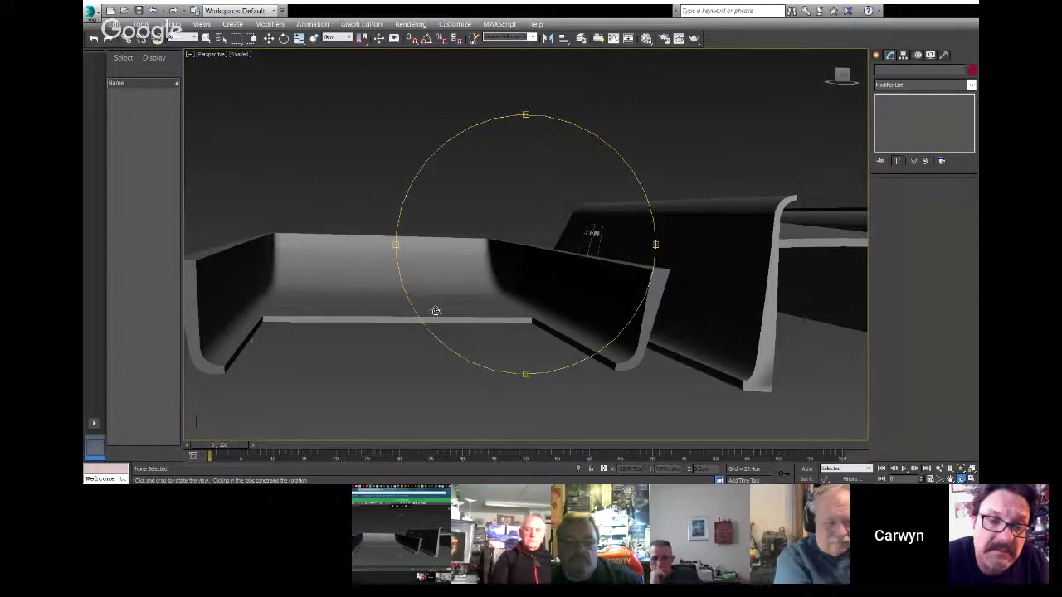
mouse_move(454, 301)
mouse_down()
mouse_move(477, 306)
mouse_move(453, 296)
mouse_up()
right_click(342, 240)
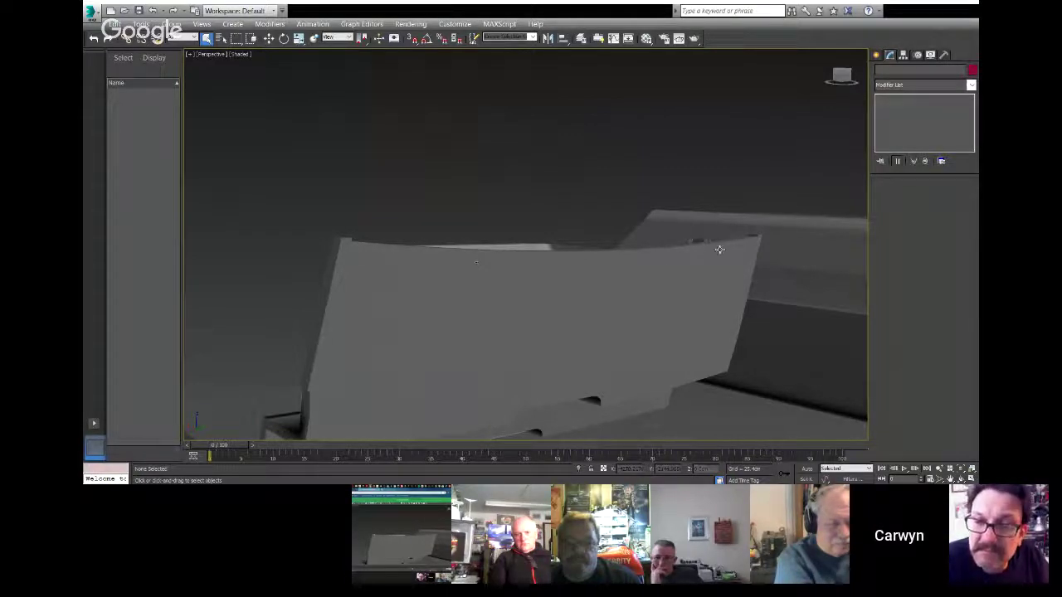
Step: Survey the smaller shuttle parts, from the slotted engine grille and wing section to the nacelles and perforated struts
scroll(392, 293, down, 5)
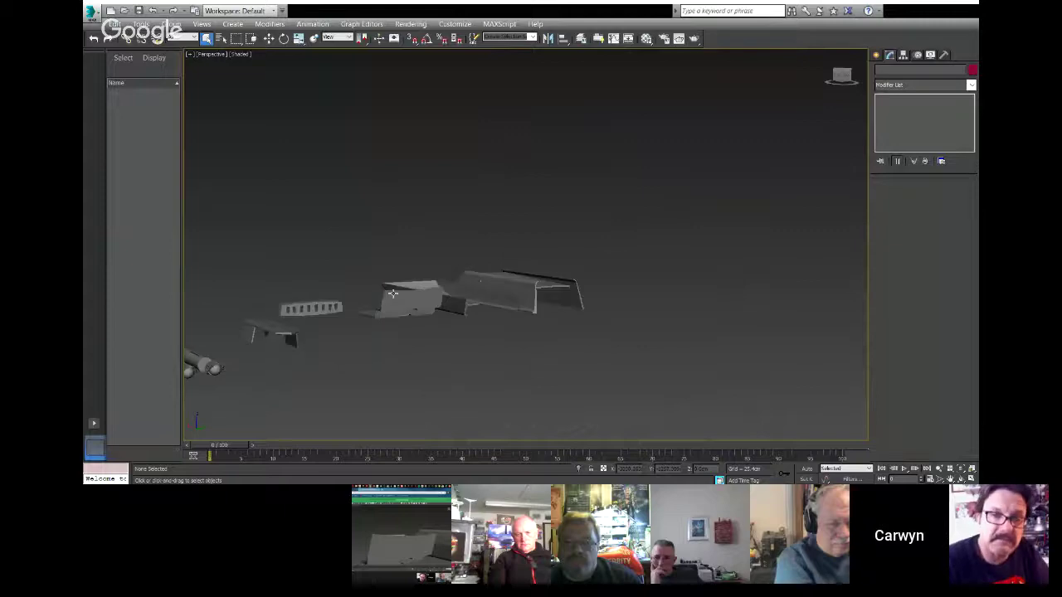
scroll(297, 308, up, 4)
middle_drag(304, 328, 464, 330)
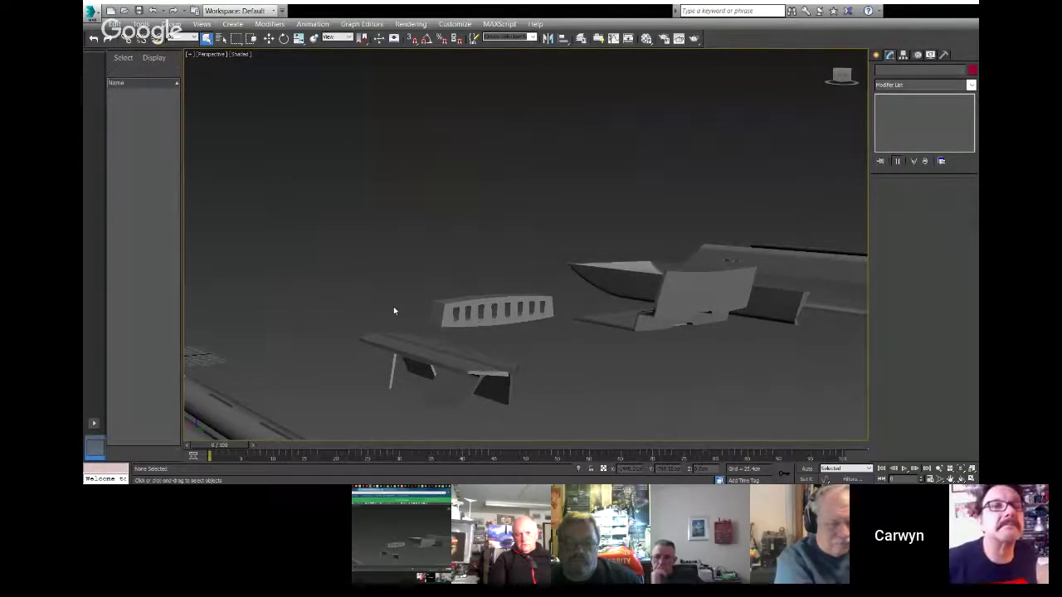
click(961, 480)
drag(498, 305, 574, 325)
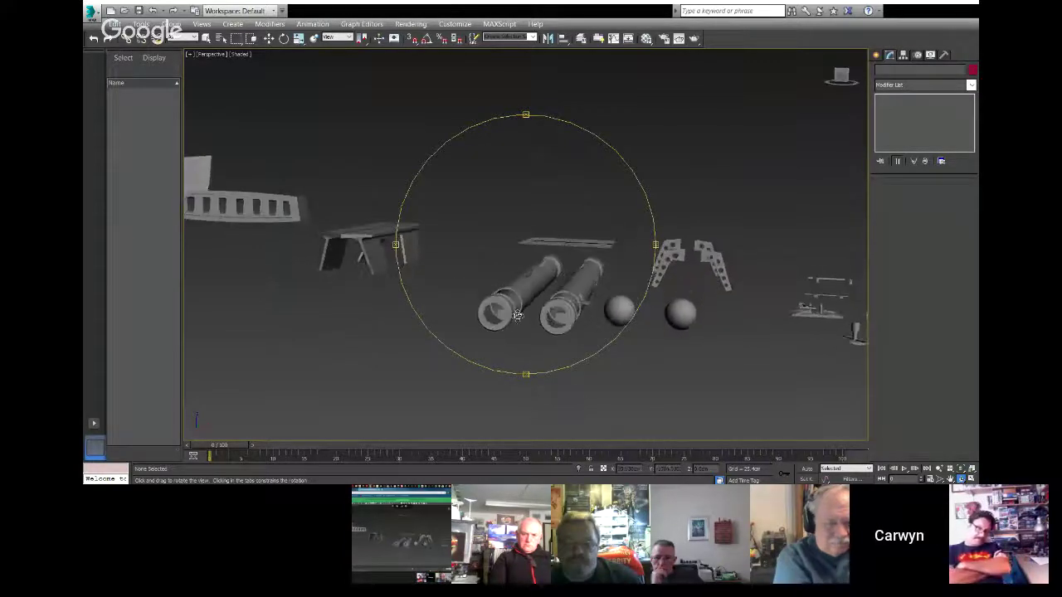
Step: Examine the open ends and inner blocks of the two engine nacelle tubes up close
scroll(517, 315, up, 5)
scroll(517, 315, down, 5)
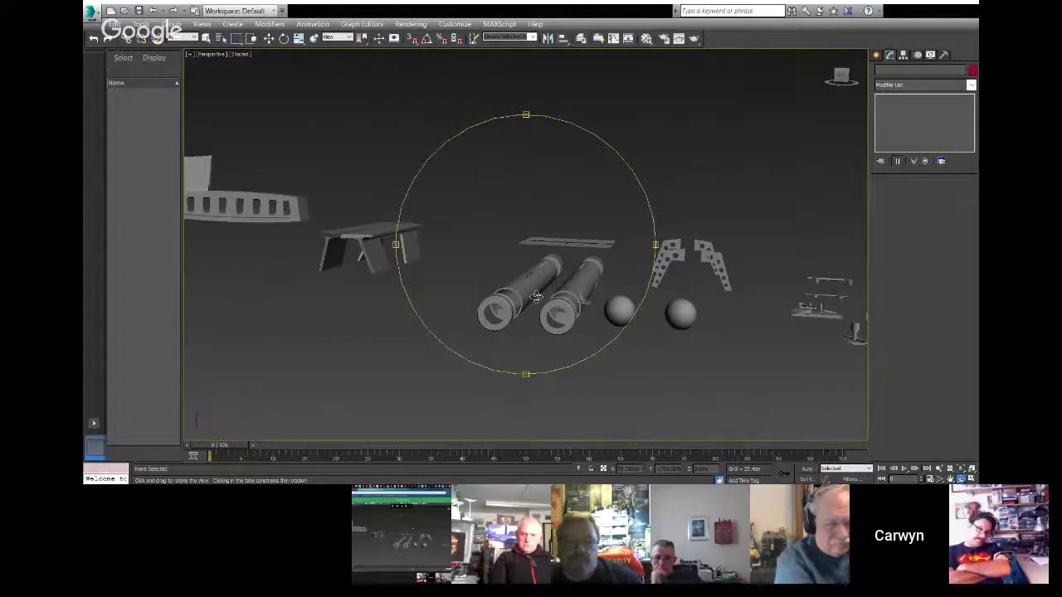
scroll(535, 299, up, 5)
drag(536, 308, 725, 333)
scroll(742, 361, down, 5)
click(939, 470)
drag(564, 324, 546, 287)
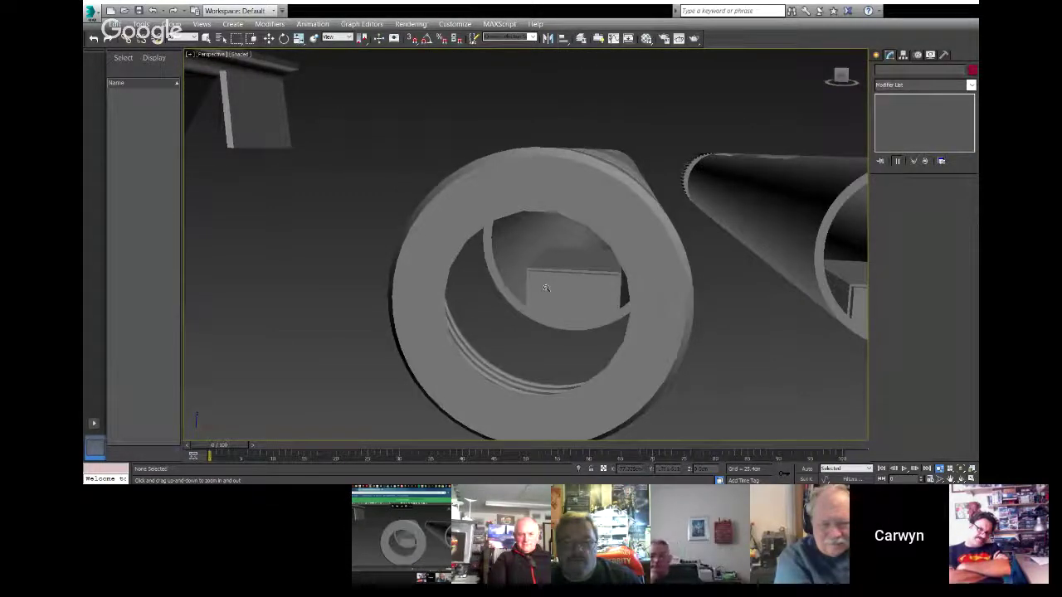
mouse_move(553, 289)
mouse_down()
mouse_move(569, 291)
mouse_move(572, 310)
mouse_move(571, 300)
mouse_up()
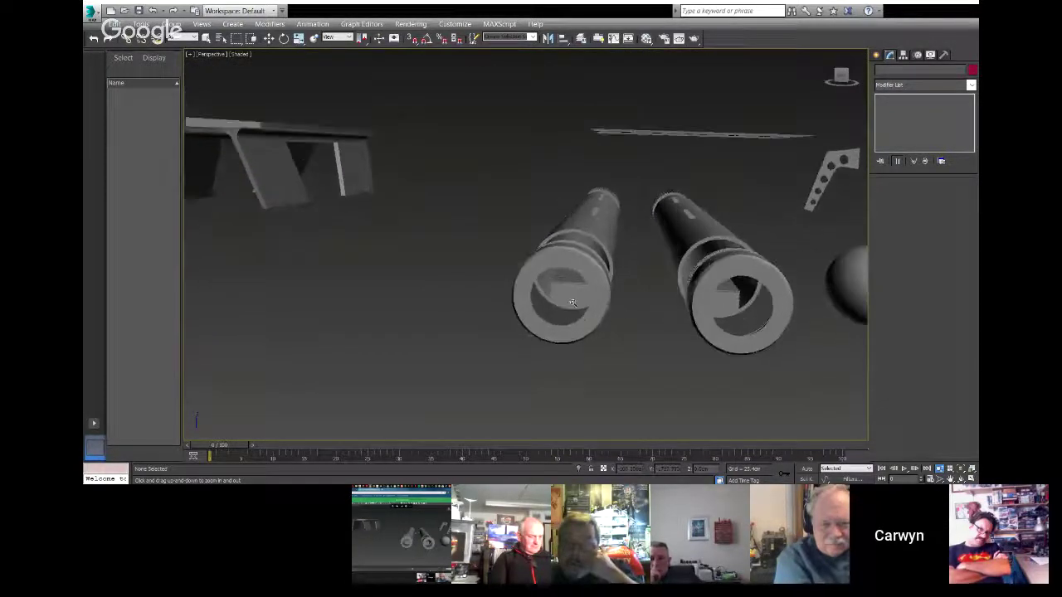
Step: Select the cylinder mesh of one engine nacelle and examine its wireframe and slots up close
click(961, 479)
right_click(694, 351)
click(583, 288)
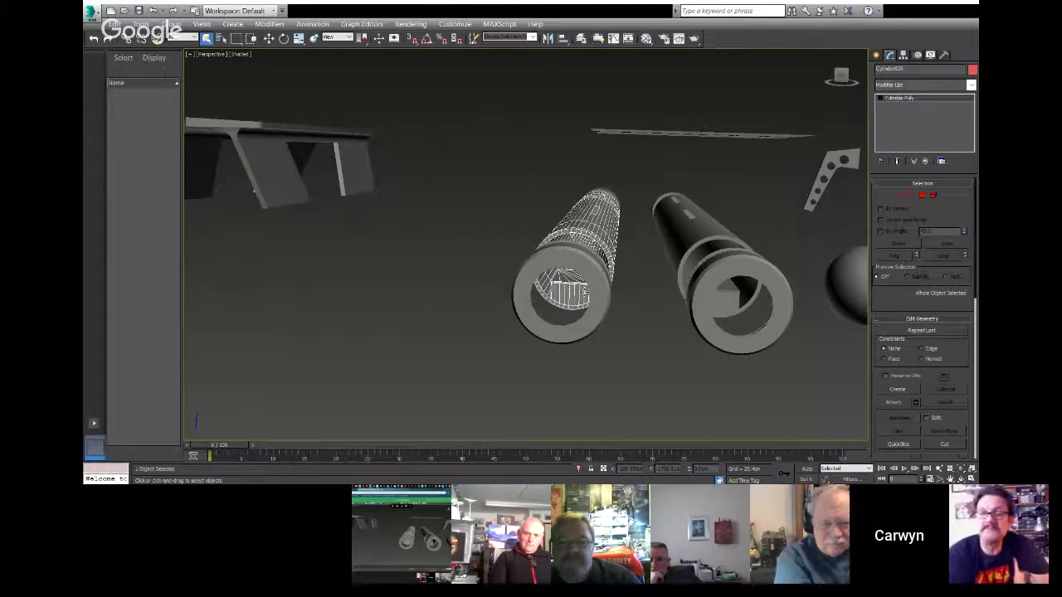
scroll(584, 292, up, 5)
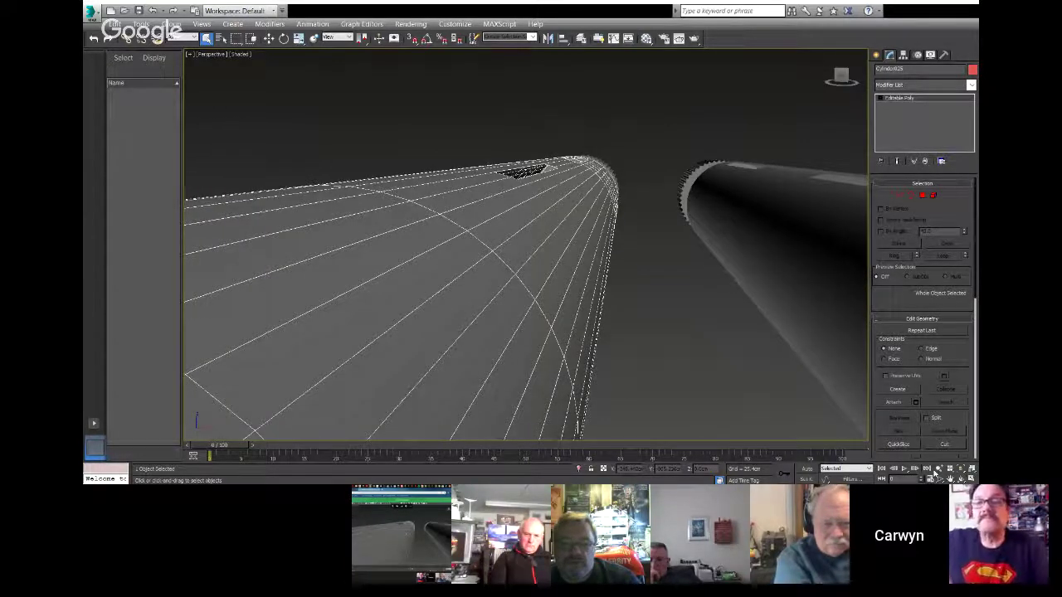
alt+middle_drag(575, 292, 675, 375)
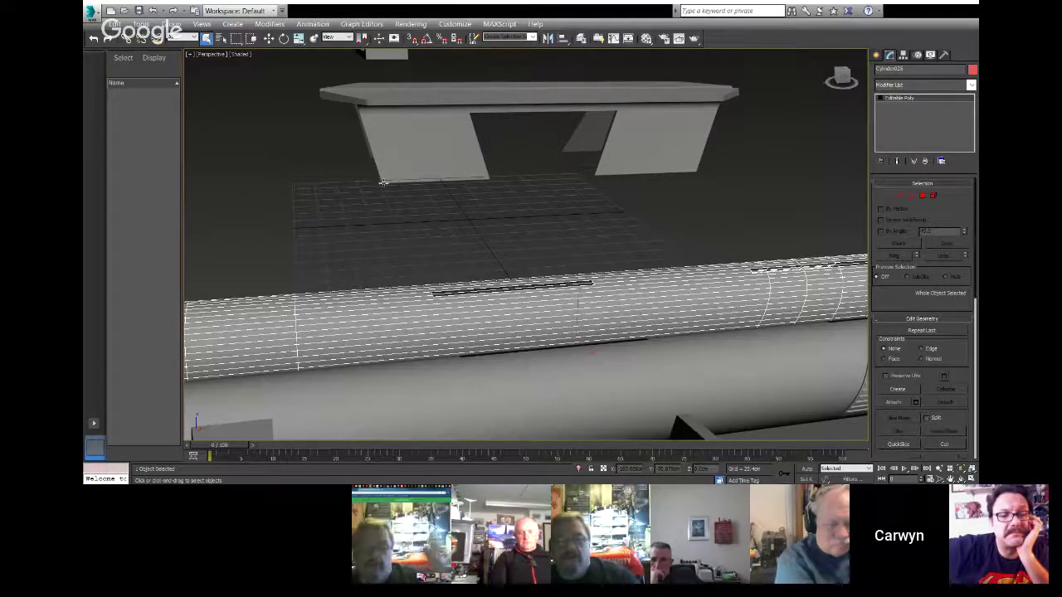
Step: Compare the slots along the selected nacelle with the wing section's support legs
scroll(382, 183, down, 3)
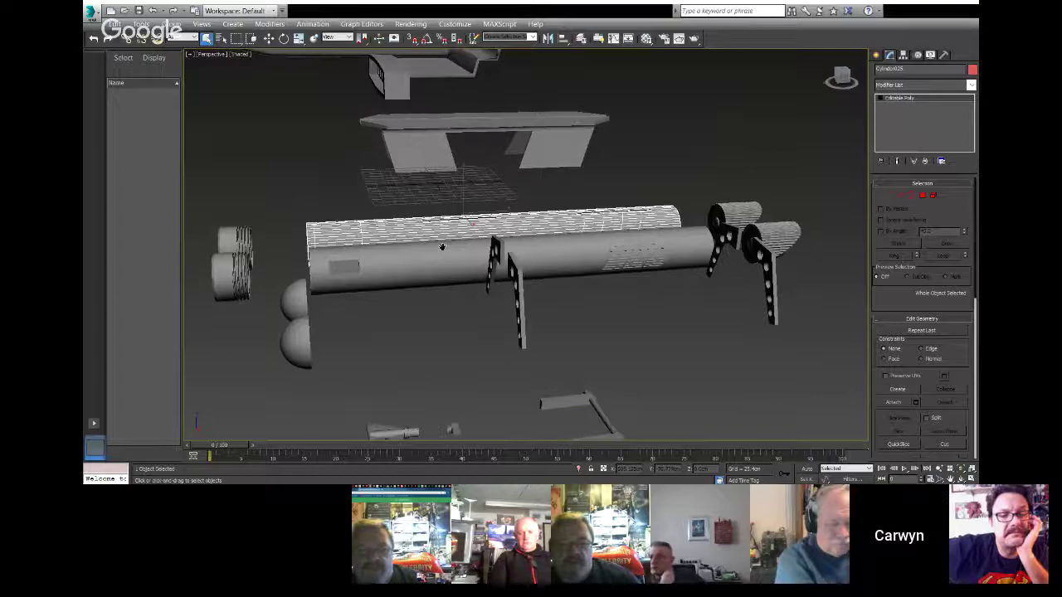
middle_drag(442, 248, 462, 239)
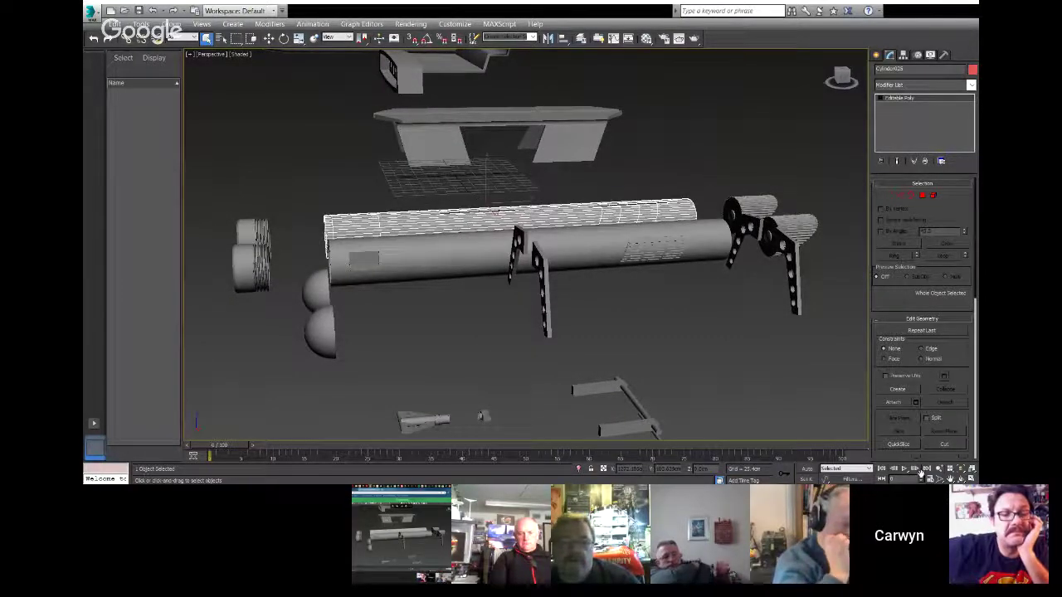
click(961, 480)
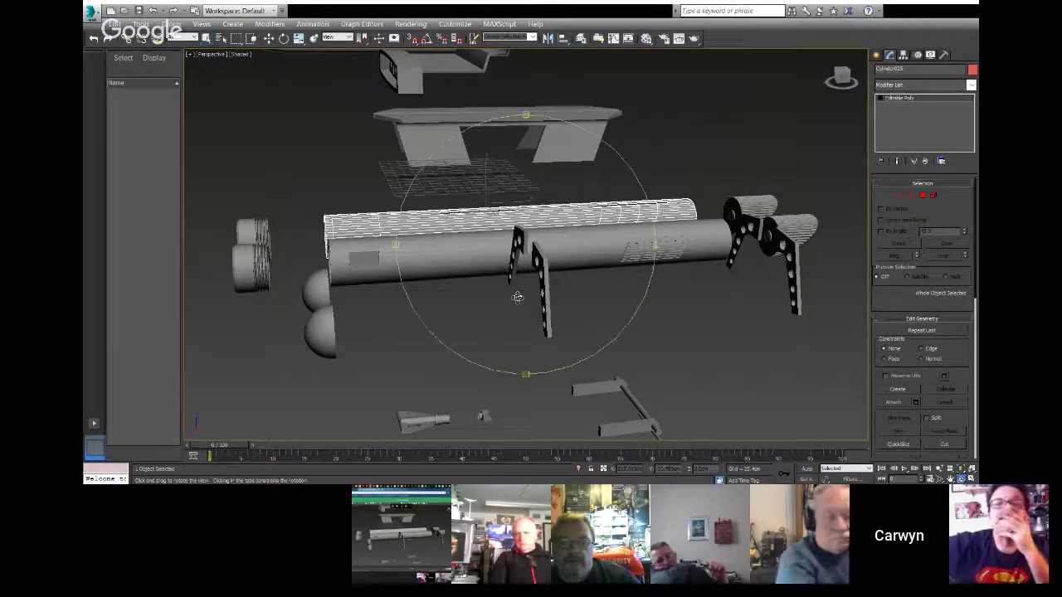
drag(517, 297, 442, 200)
scroll(523, 147, up, 4)
right_click(502, 187)
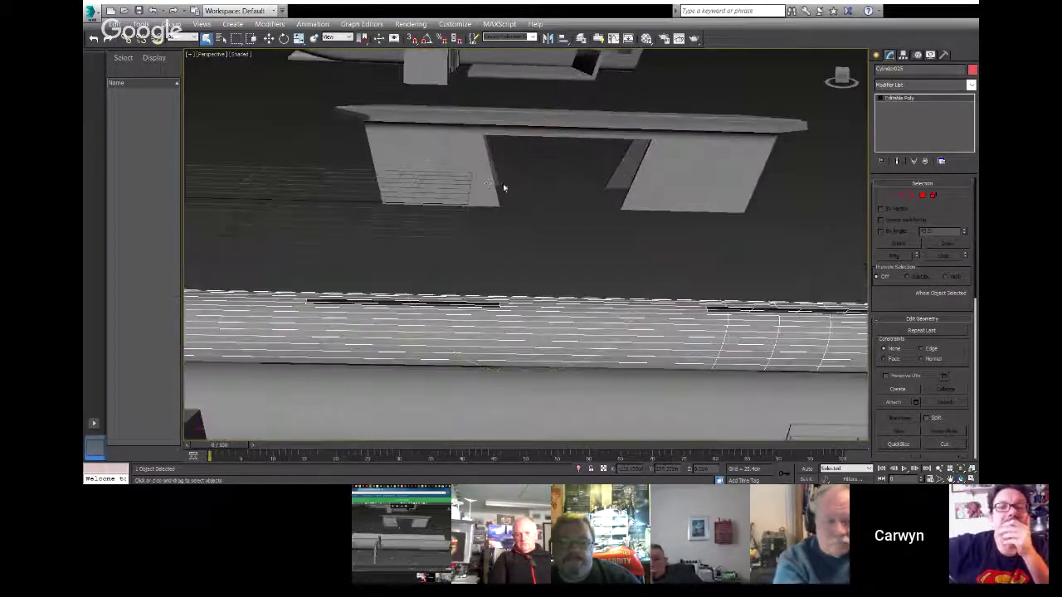
Step: Select the wing section's support leg mesh and view it against the slots in the nacelles
key(ctrl+z)
click(483, 212)
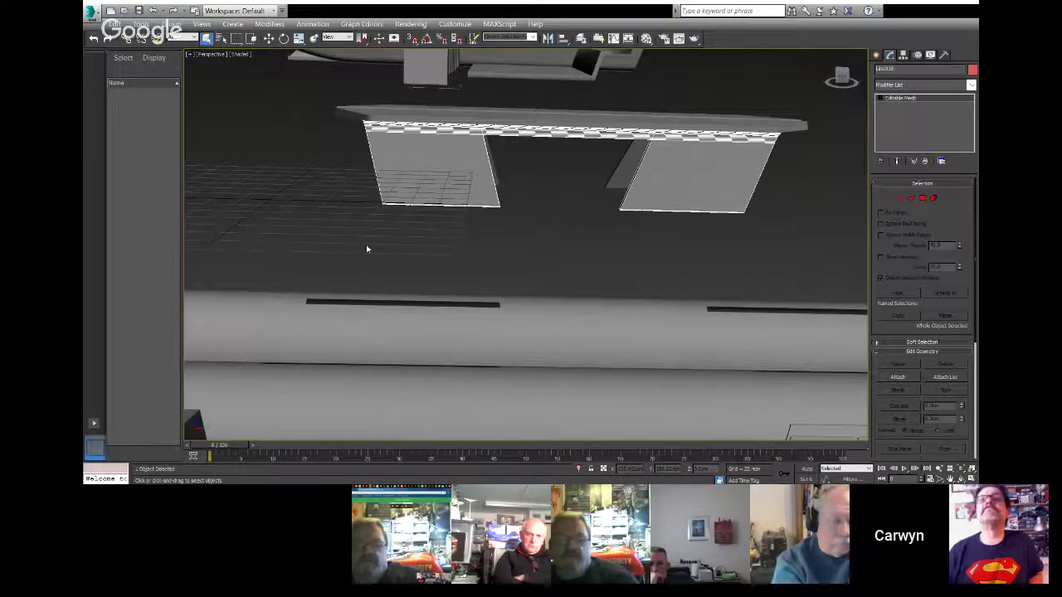
scroll(367, 248, down, 5)
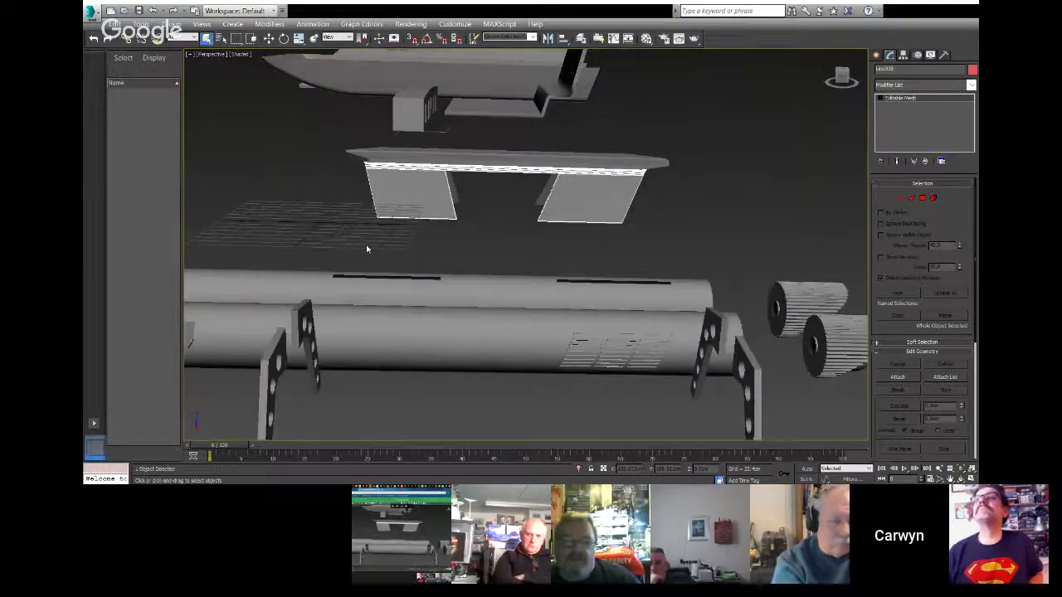
scroll(432, 254, up, 3)
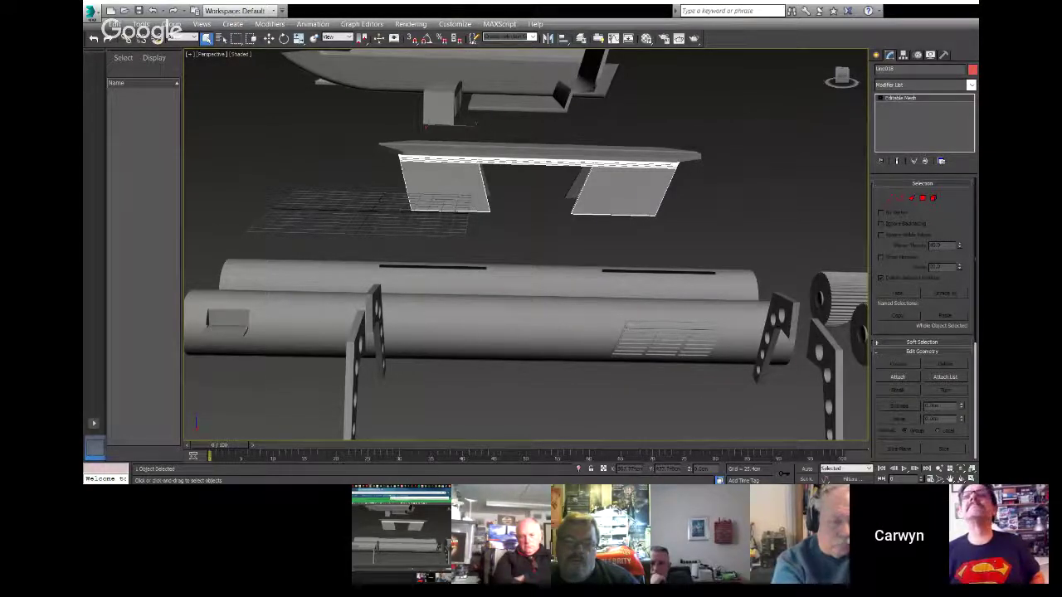
scroll(543, 307, down, 10)
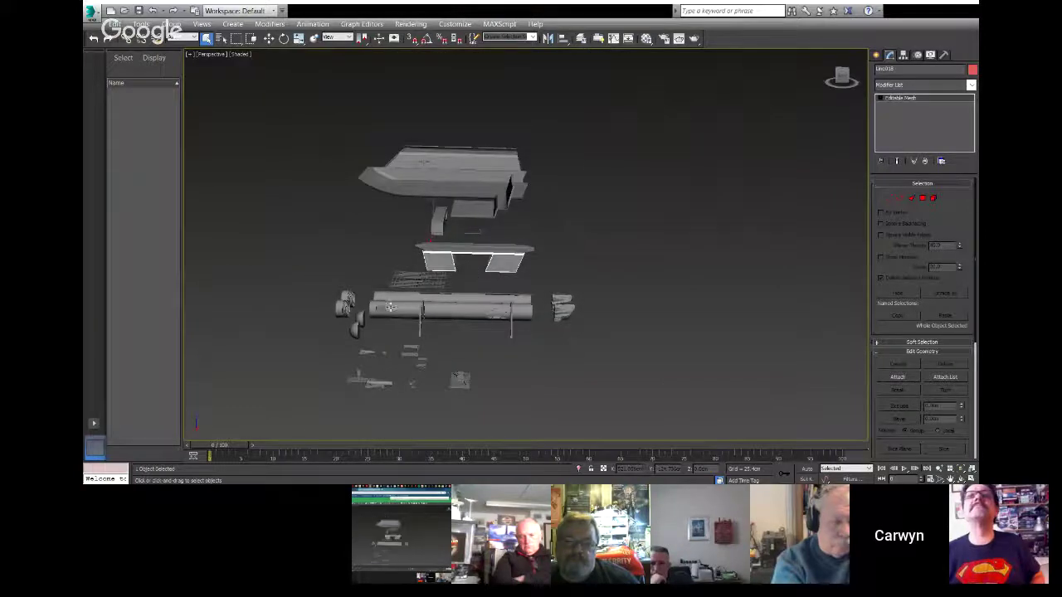
Step: Orbit around the support legs and view the complete row of shuttle parts, from hull to small fittings
click(960, 479)
mouse_move(522, 320)
mouse_down()
mouse_move(547, 292)
mouse_move(523, 299)
mouse_move(539, 298)
mouse_move(522, 294)
mouse_move(517, 274)
mouse_move(531, 309)
mouse_move(525, 303)
mouse_up()
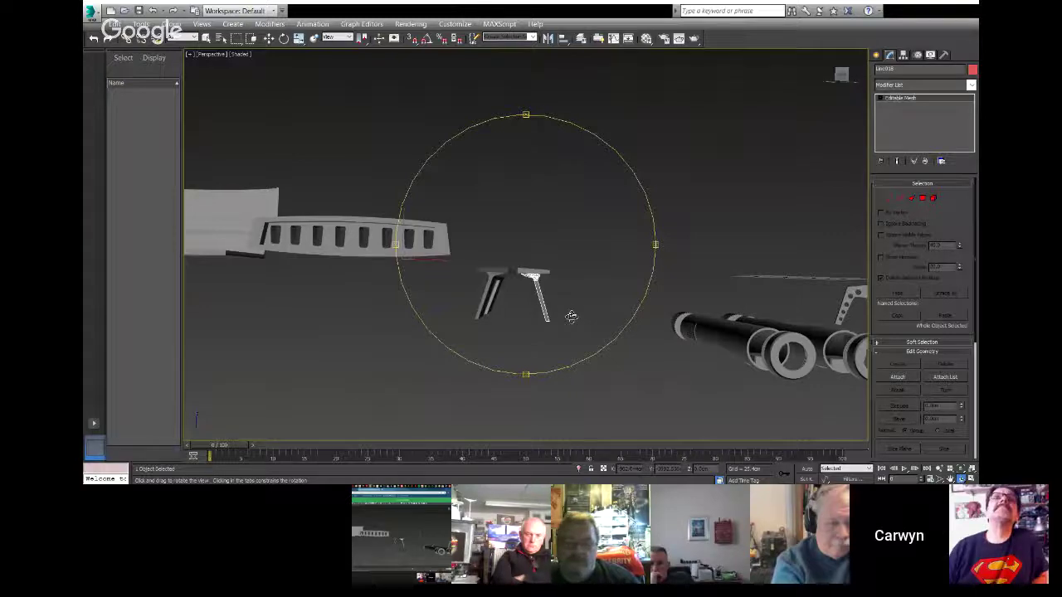
drag(577, 311, 460, 277)
drag(576, 296, 540, 287)
key(Escape)
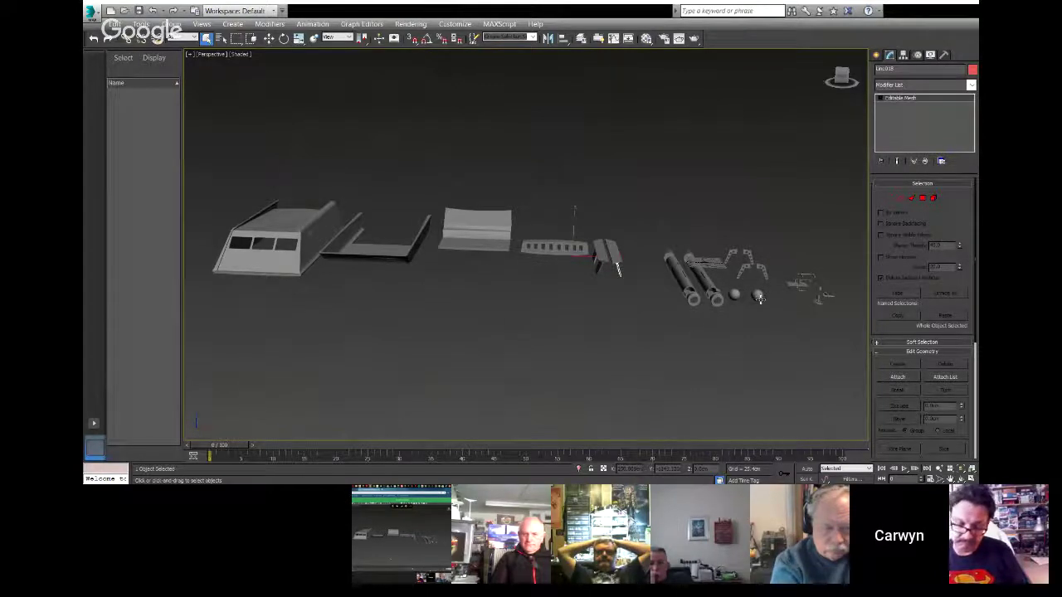
Step: Select both spheres beside the engine nacelles and delete them
scroll(758, 299, up, 5)
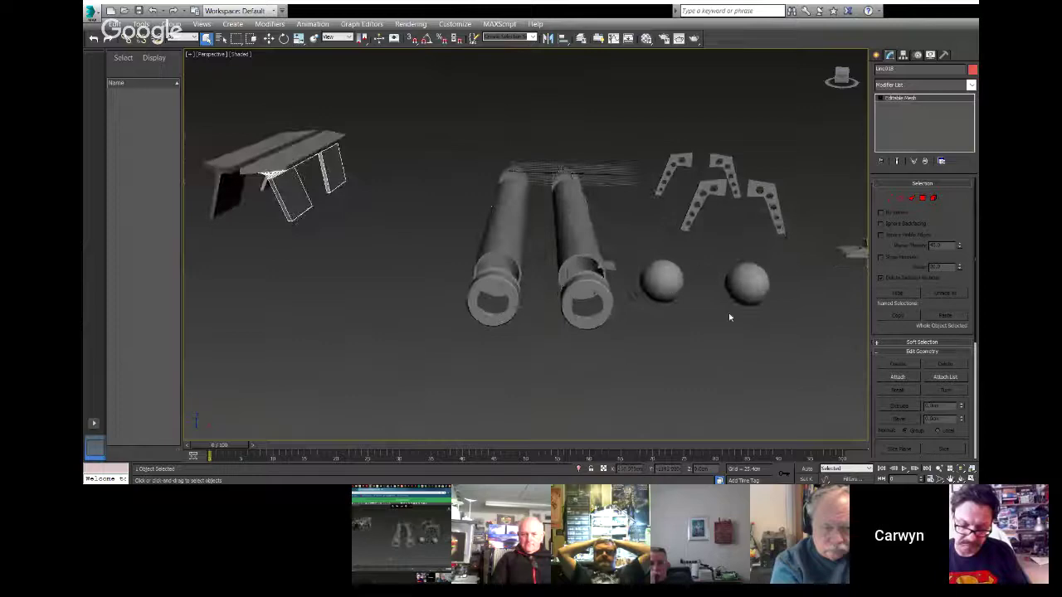
drag(641, 241, 772, 332)
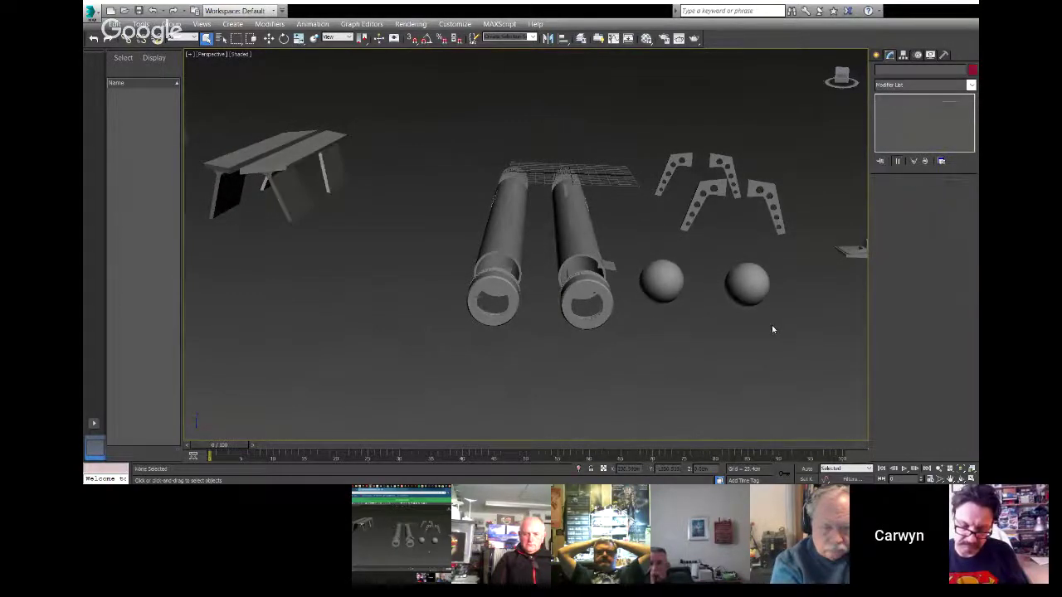
click(656, 264)
ctrl+click(762, 300)
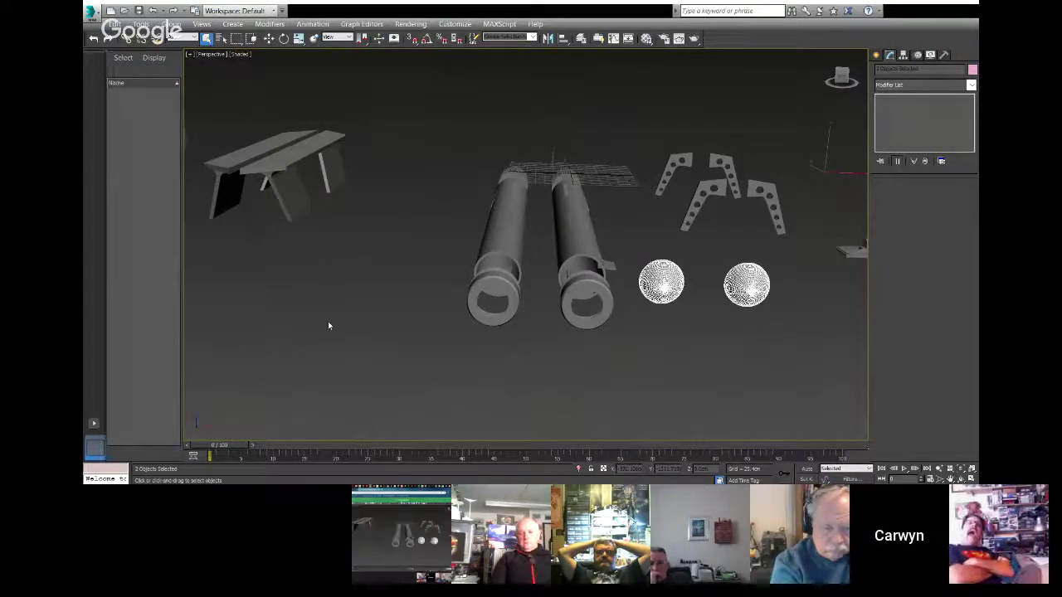
scroll(329, 326, down, 5)
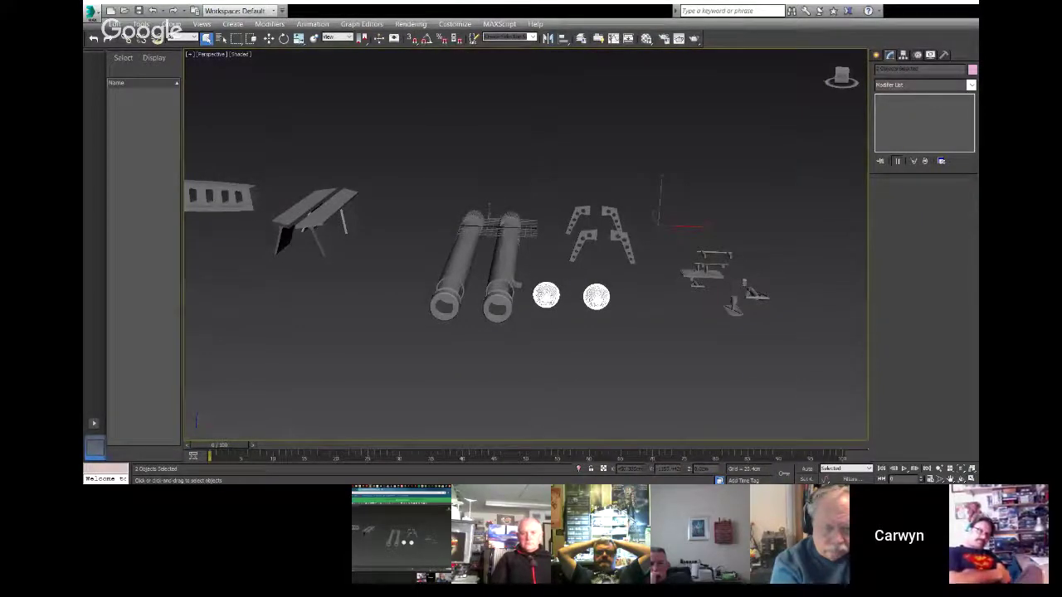
key(Delete)
Step: Examine the two recessed door panels in the side wall of the upper hull close up
middle_drag(531, 339, 652, 343)
middle_drag(519, 275, 604, 283)
middle_drag(283, 202, 627, 233)
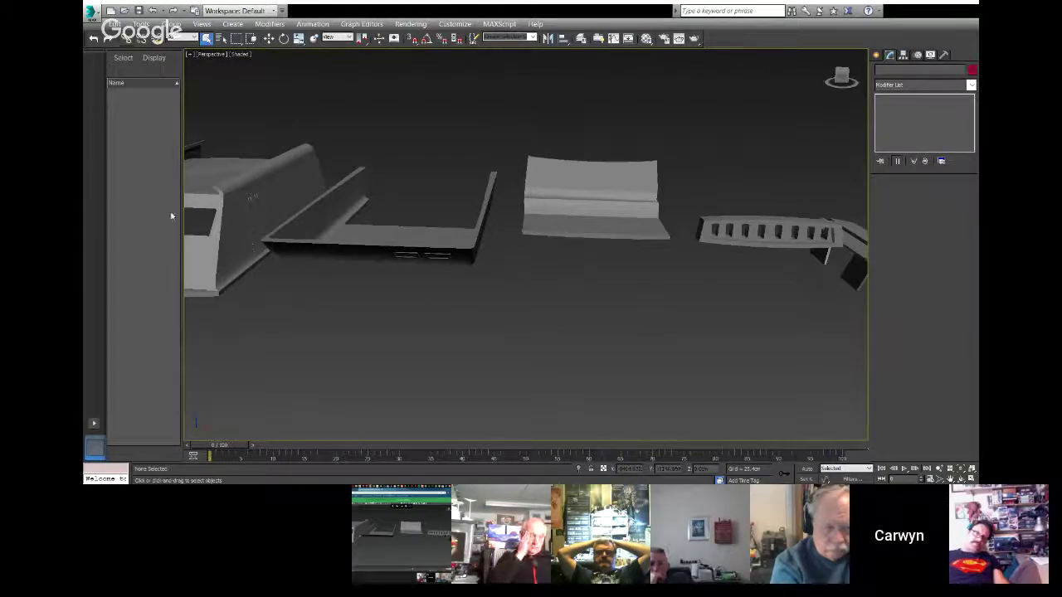
middle_drag(247, 223, 409, 226)
scroll(412, 234, up, 3)
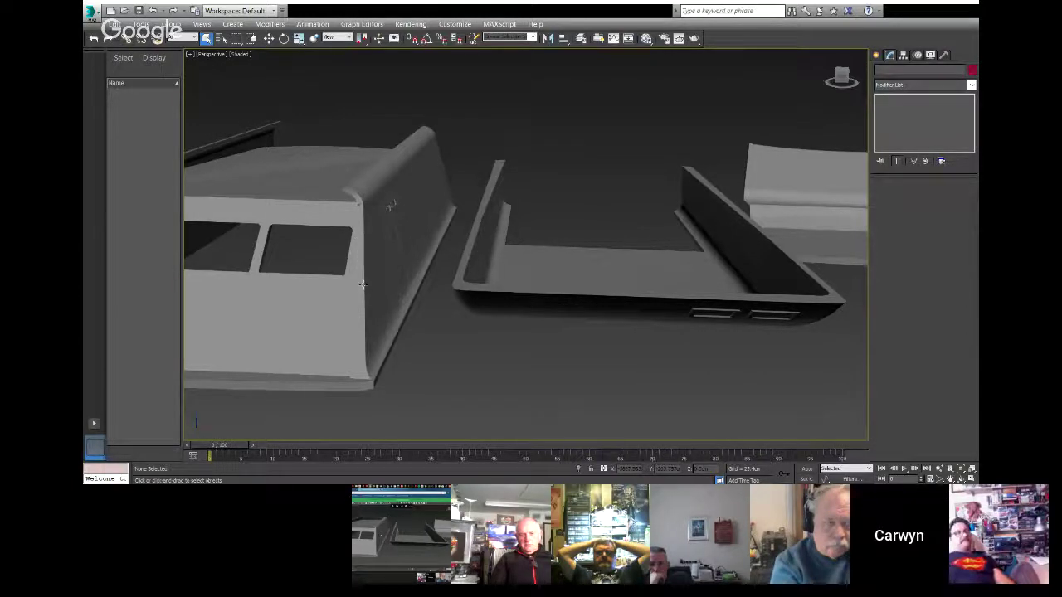
scroll(402, 260, up, 5)
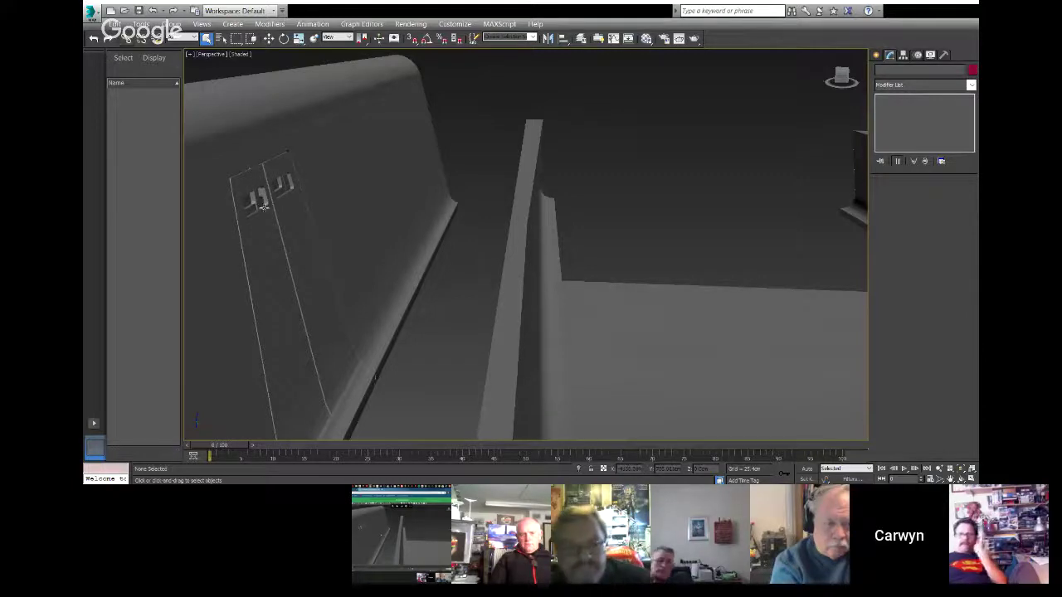
scroll(264, 209, up, 3)
scroll(267, 237, down, 1)
mouse_move(267, 238)
middle_down()
mouse_move(256, 213)
mouse_move(266, 220)
middle_up()
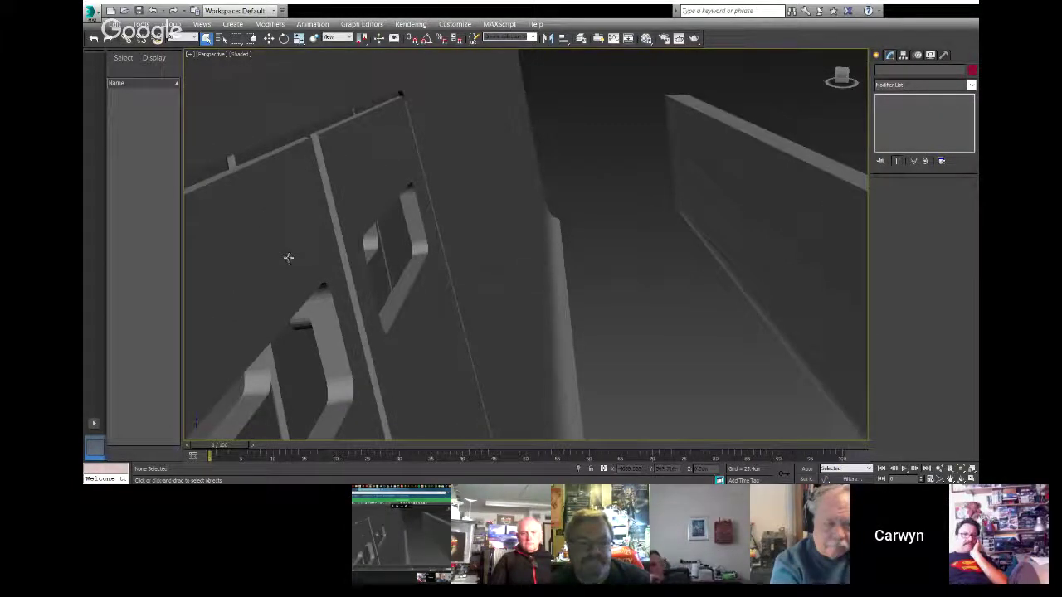
scroll(288, 257, down, 5)
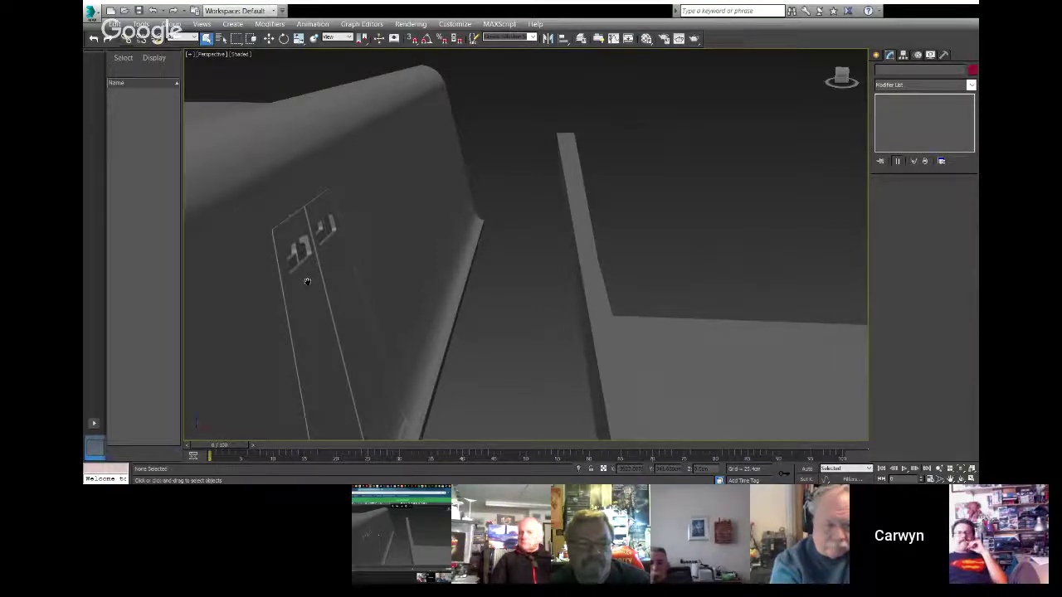
Step: Compare the lower end of the hull's door panels with the side of the adjacent lower hull tray
alt+middle_drag(307, 281, 297, 229)
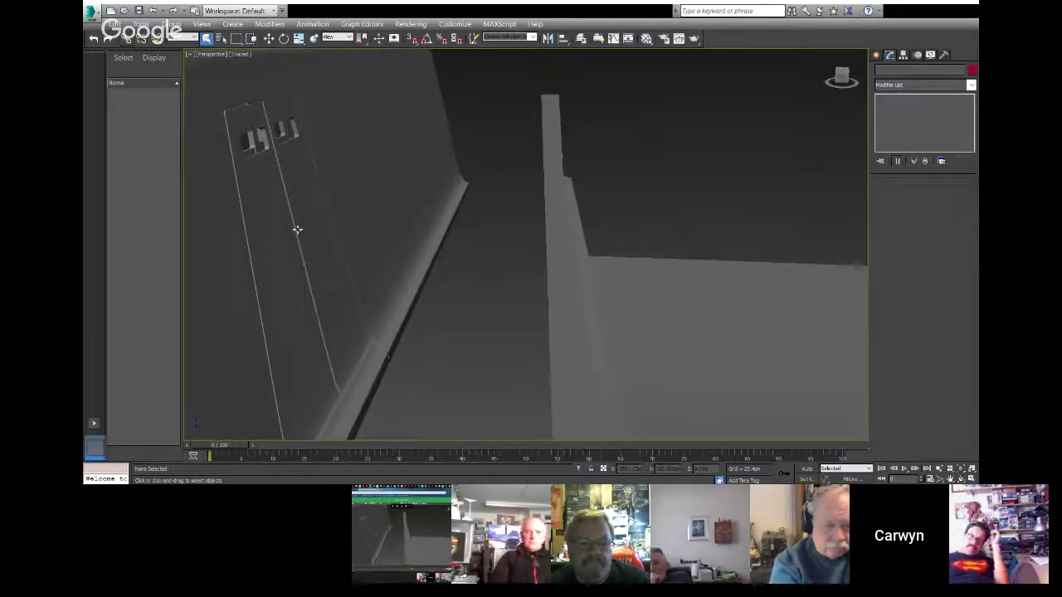
mouse_move(270, 277)
alt+middle_down()
mouse_move(280, 263)
mouse_move(268, 258)
alt+middle_up()
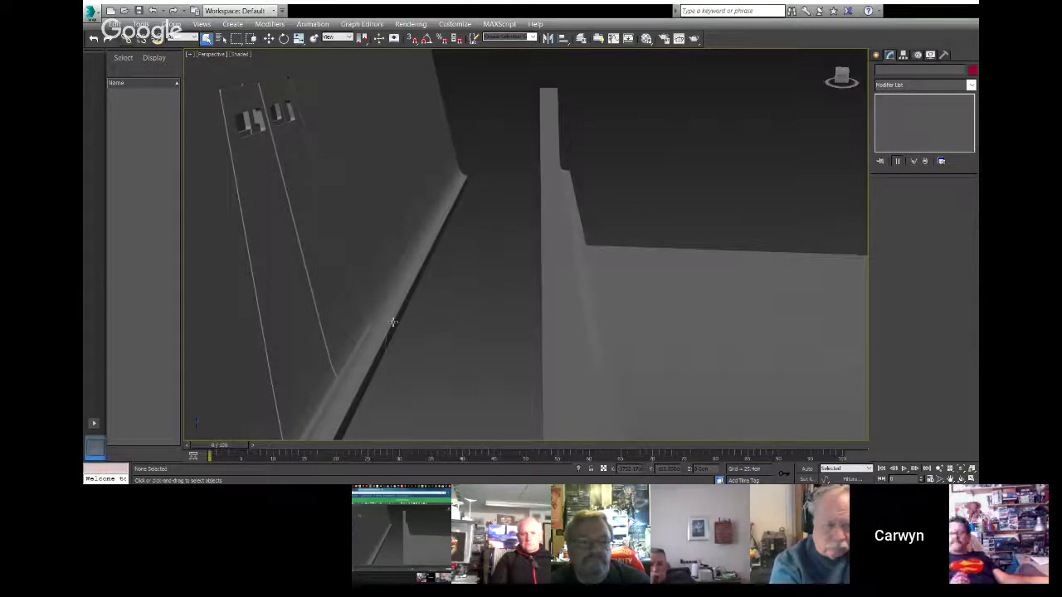
scroll(313, 301, down, 6)
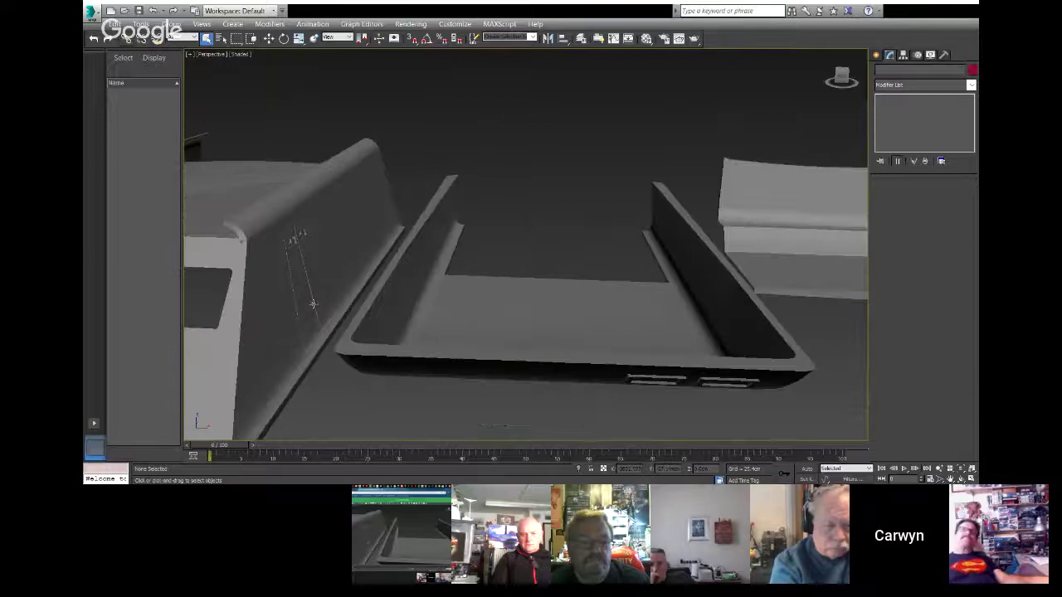
scroll(378, 296, up, 3)
middle_drag(377, 296, 373, 259)
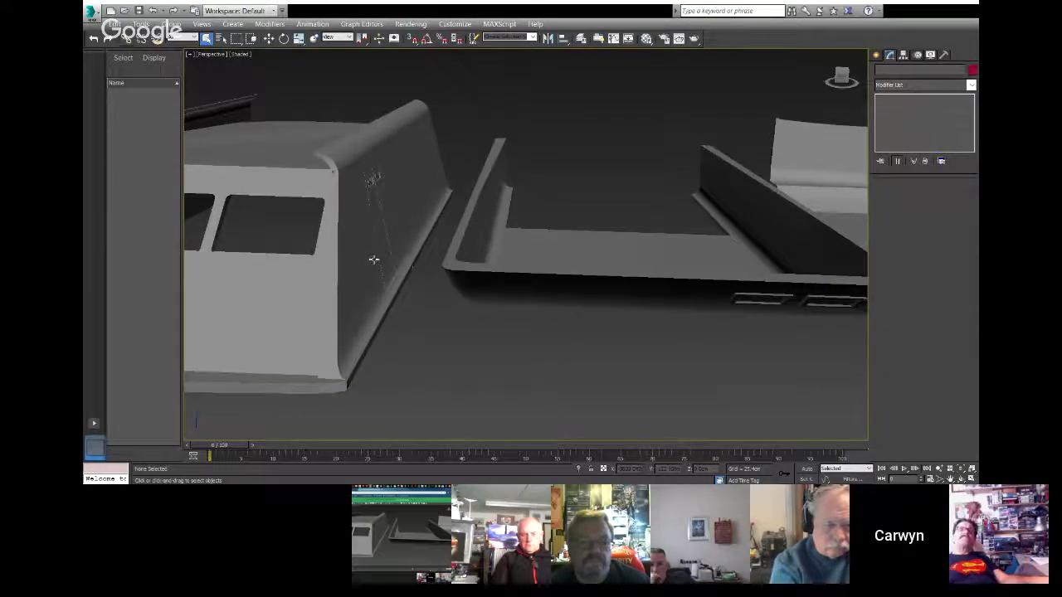
Step: Orbit to the front of the upper hull and inspect the inside of its door panels through the front windows
click(961, 478)
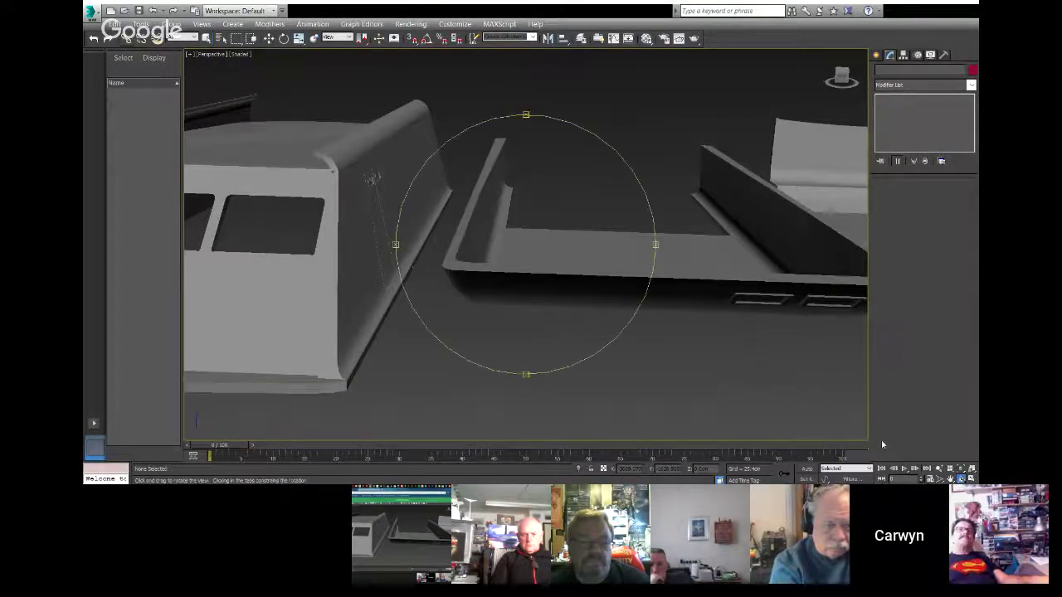
drag(415, 295, 495, 343)
drag(496, 346, 499, 346)
click(938, 469)
drag(558, 302, 561, 366)
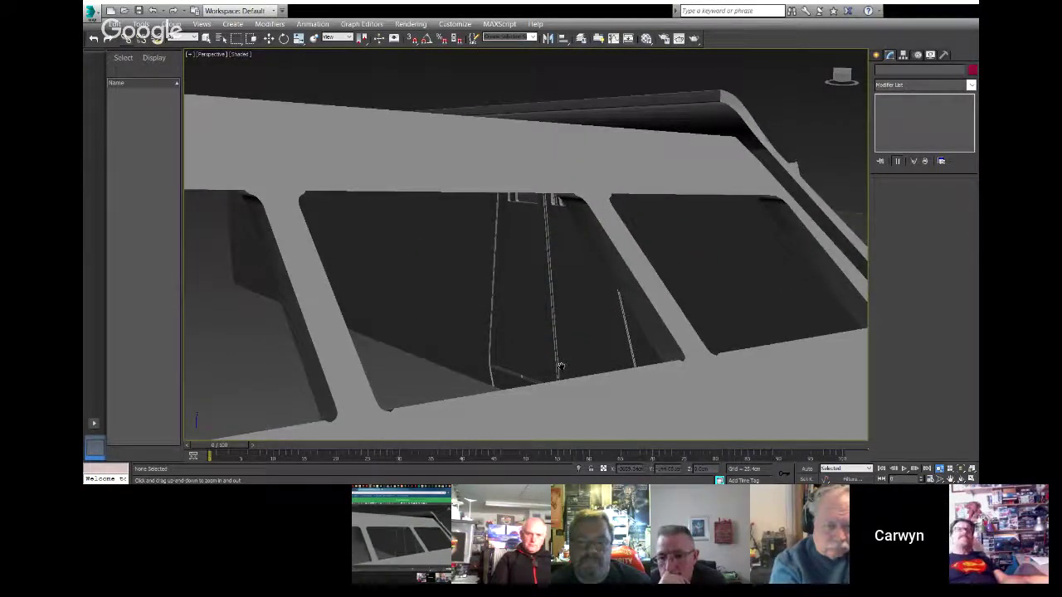
drag(561, 367, 548, 374)
right_click(431, 280)
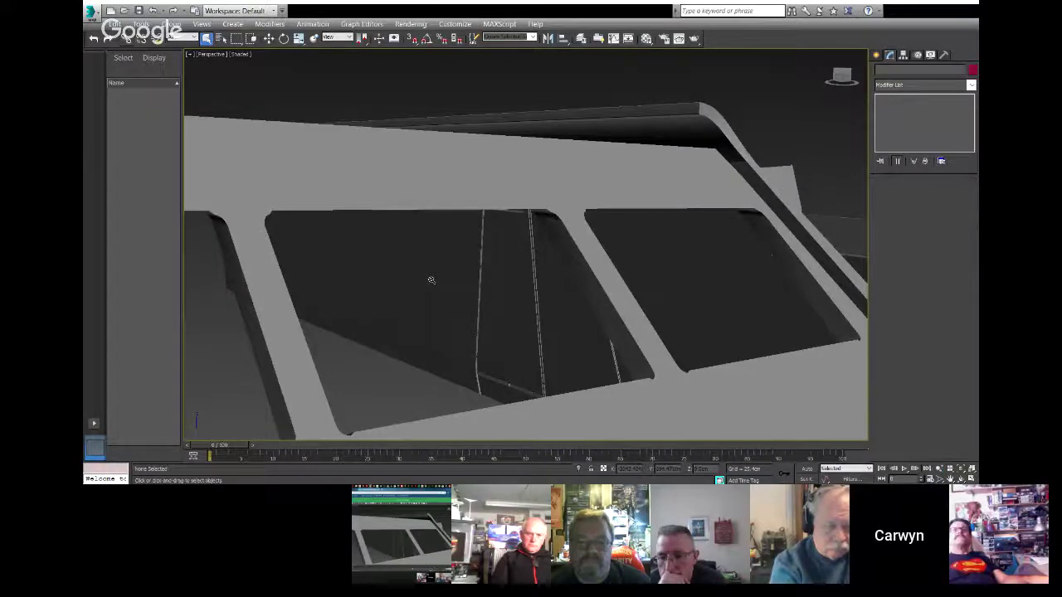
scroll(430, 280, down, 8)
scroll(432, 280, up, 3)
scroll(431, 279, up, 3)
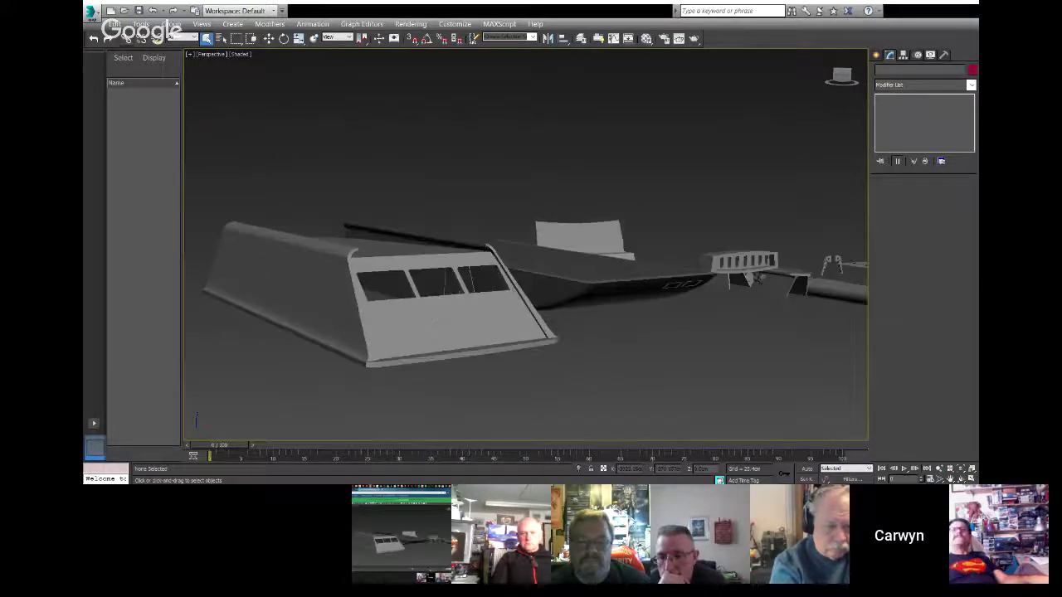
Step: Select the upper hull mesh and, at Element level, pick its front panel, roof and side walls to inspect the separate elements
click(515, 361)
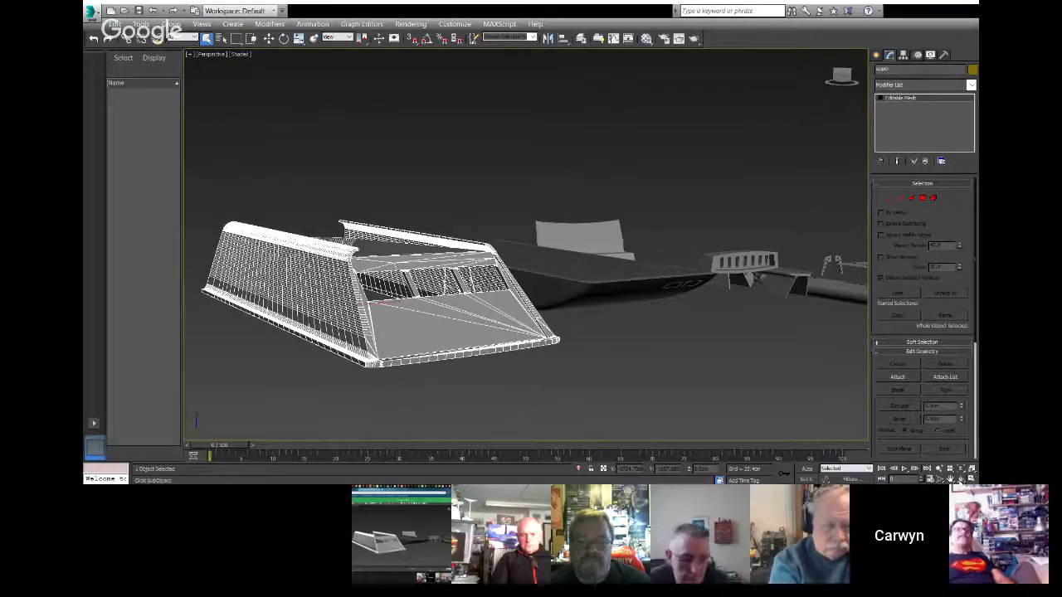
click(962, 480)
click(933, 199)
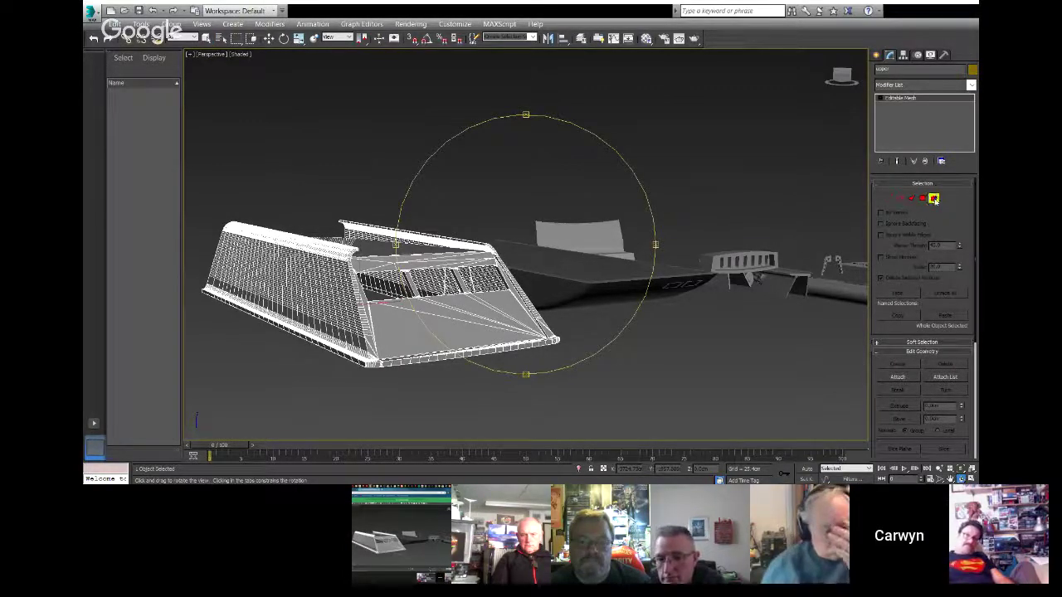
key(5)
click(448, 316)
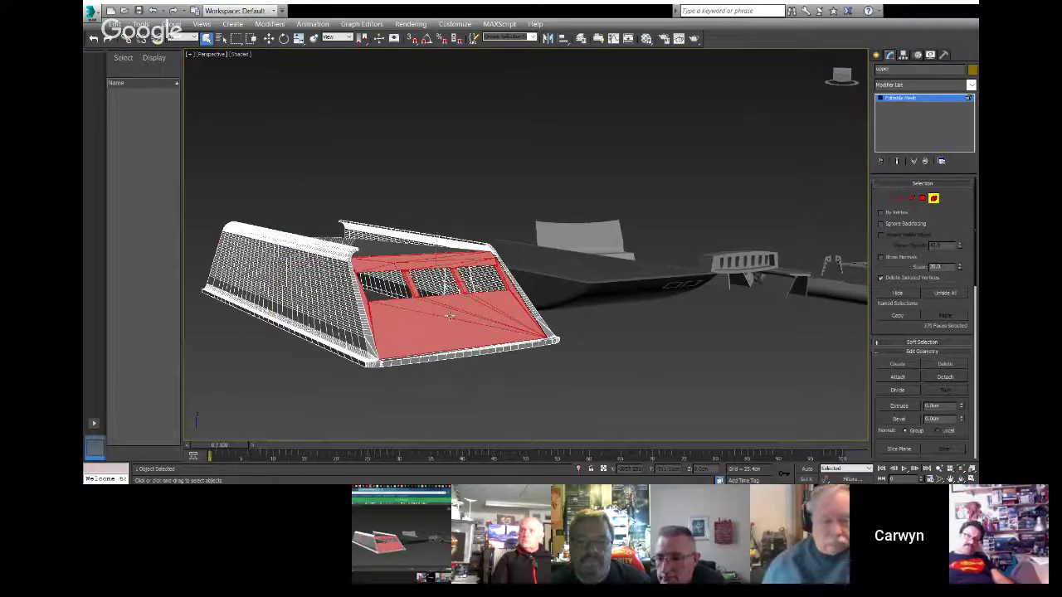
click(369, 245)
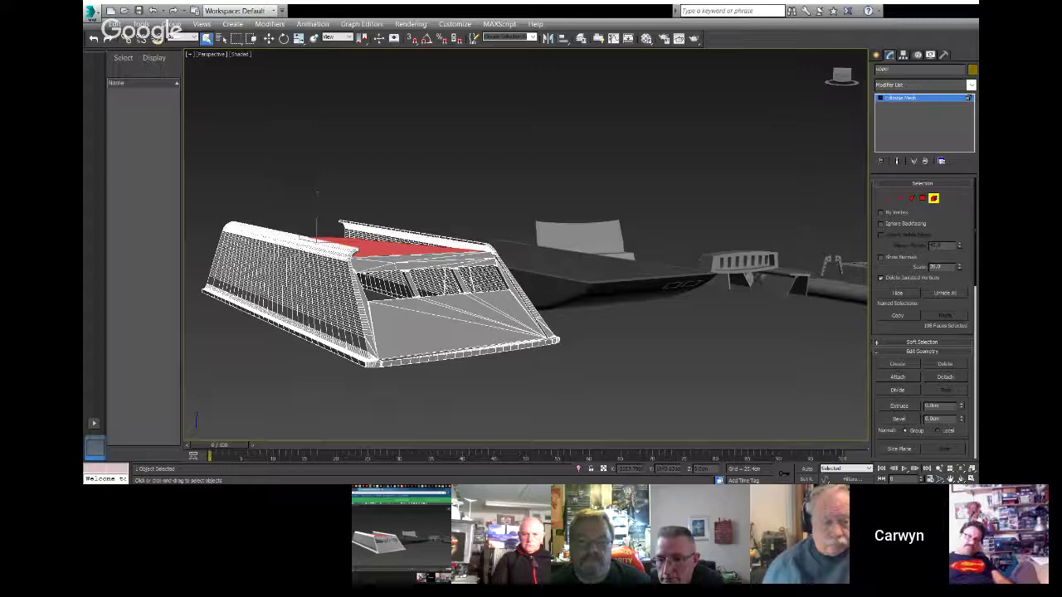
click(412, 233)
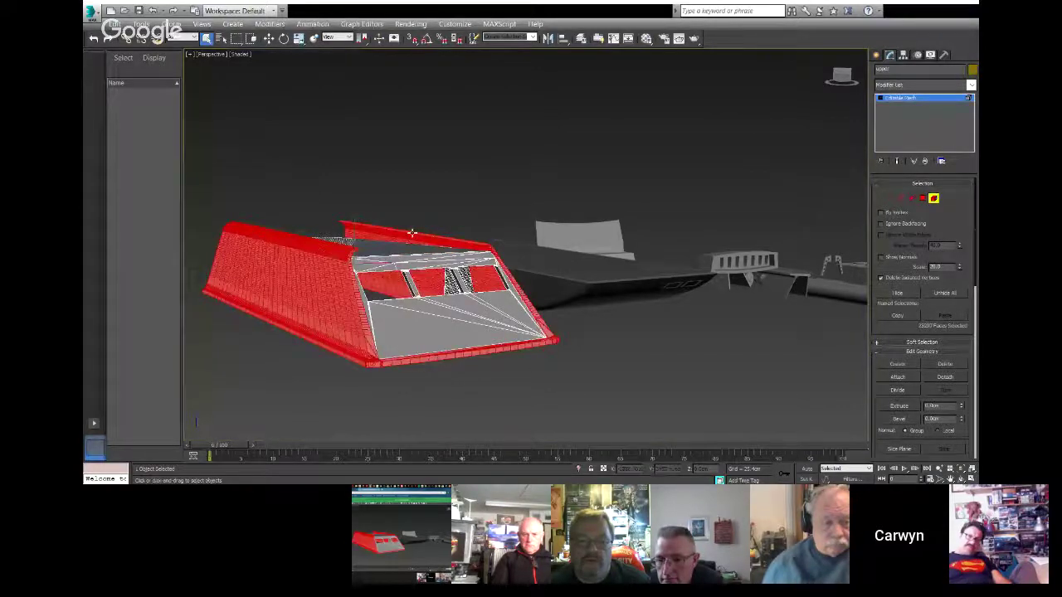
click(371, 245)
click(282, 287)
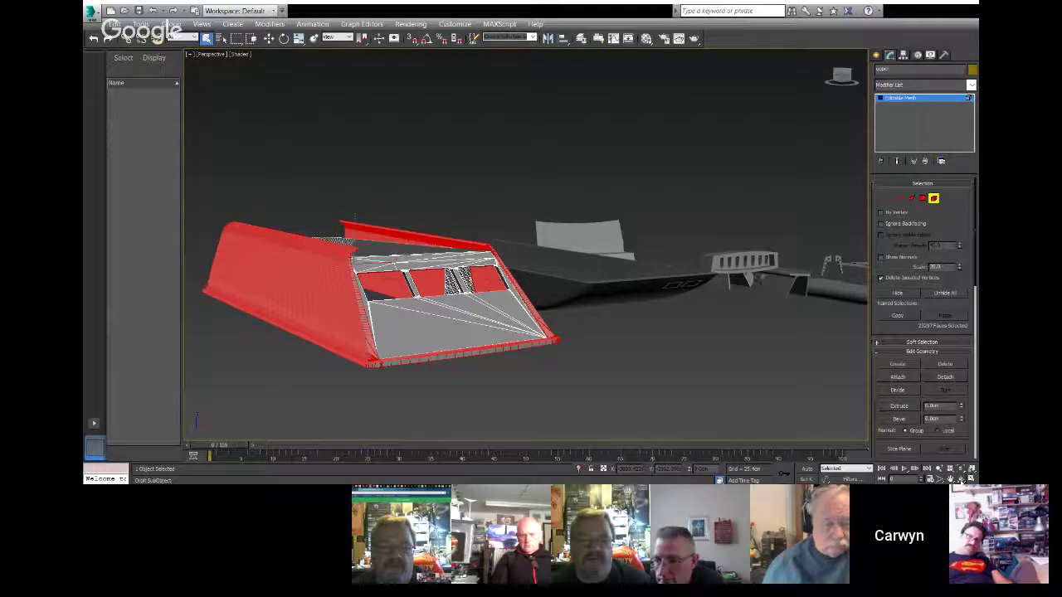
Step: Orbit to the door side of the hull and select each of the two door panel elements in turn
click(960, 479)
drag(613, 297, 545, 277)
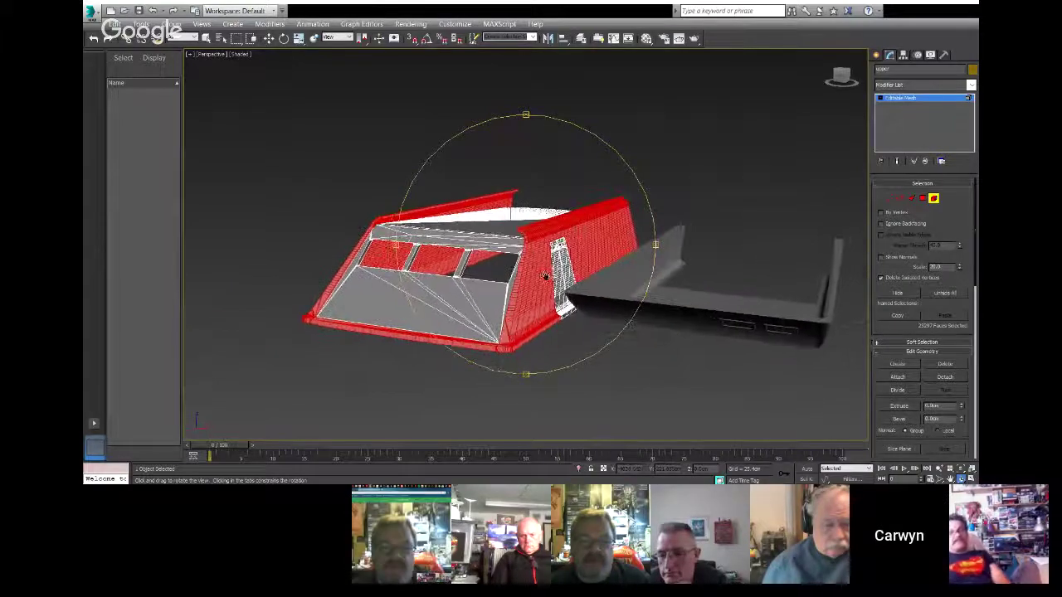
scroll(545, 277, up, 3)
right_click(565, 274)
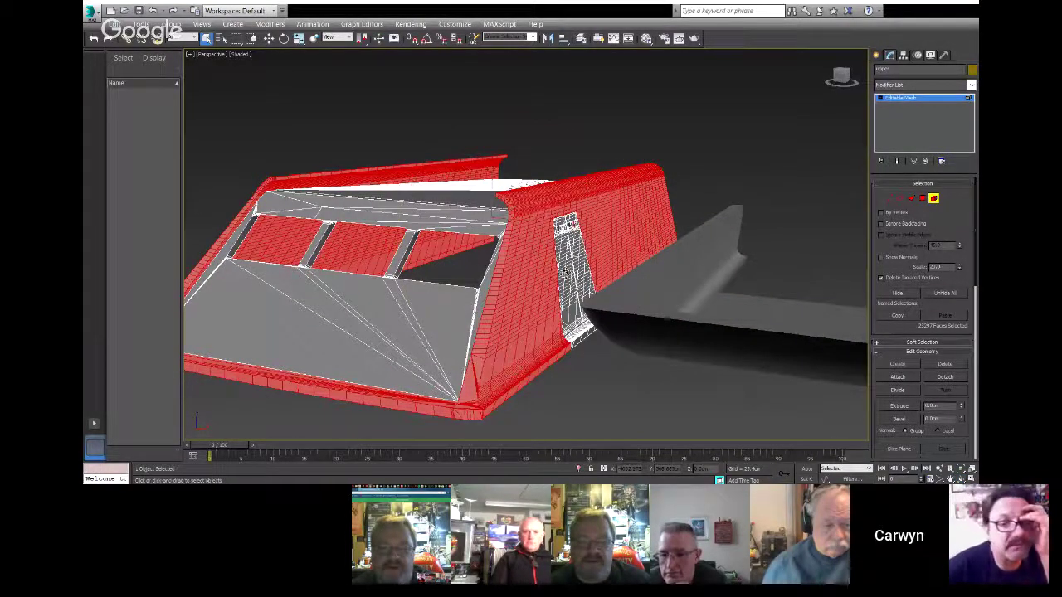
click(566, 272)
click(578, 256)
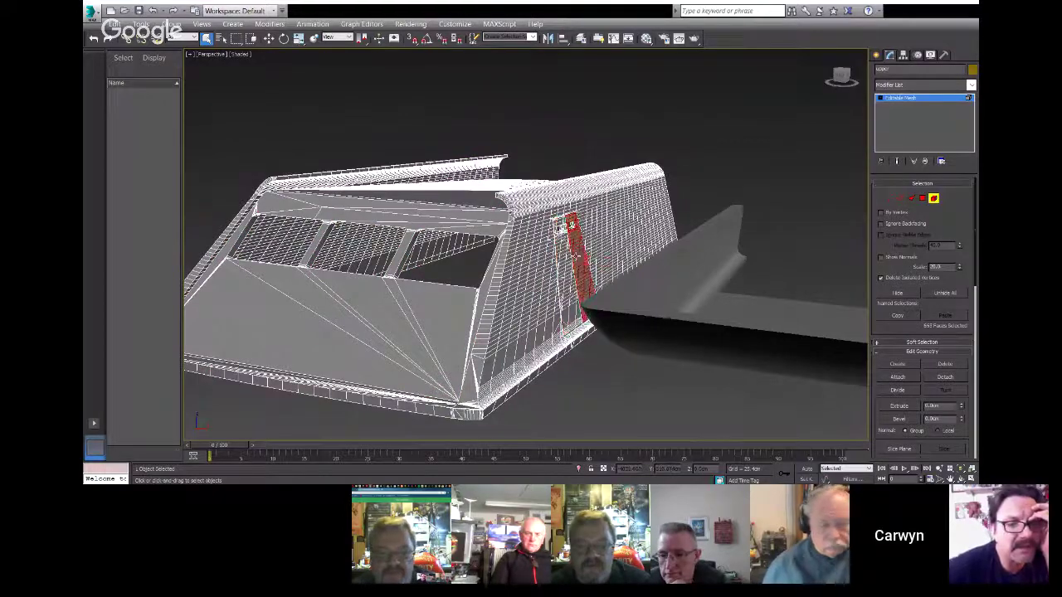
click(562, 229)
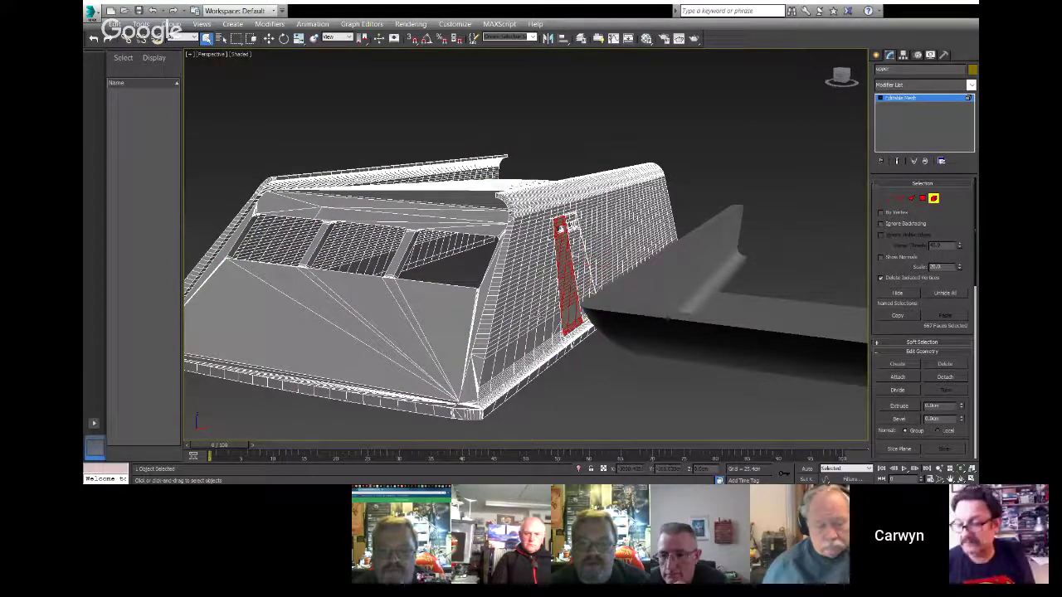
Step: Select the hull's front panel element and its roof element from above, and leave Element level
click(417, 336)
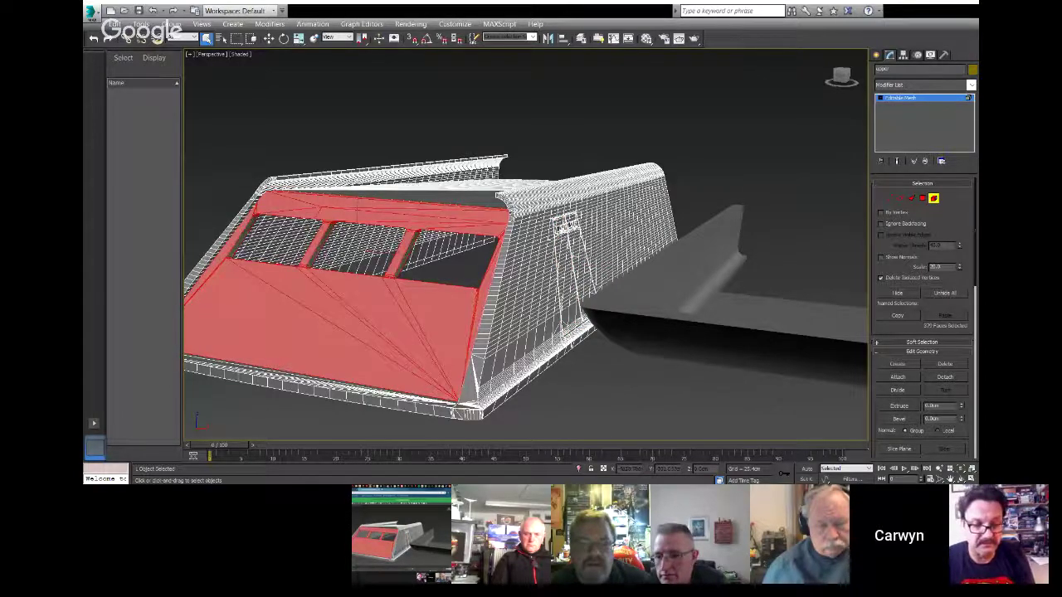
click(961, 479)
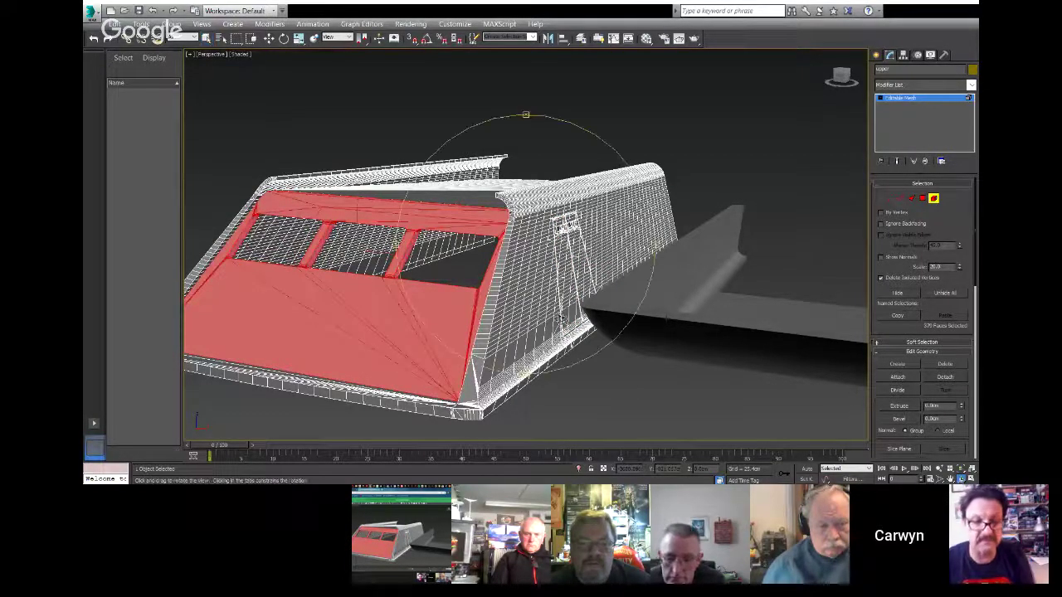
drag(554, 299, 345, 182)
right_click(347, 181)
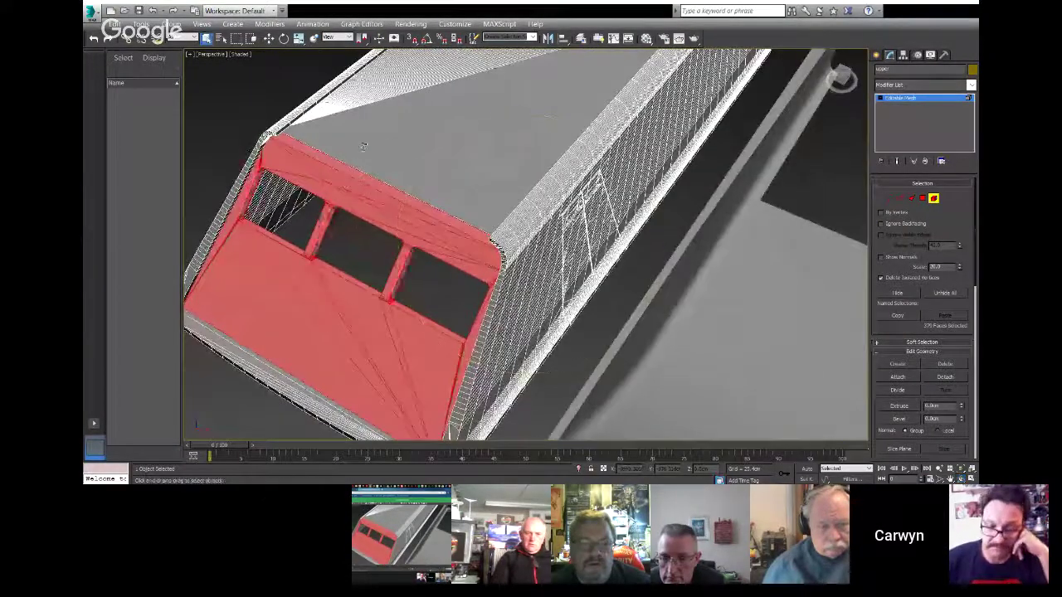
click(360, 143)
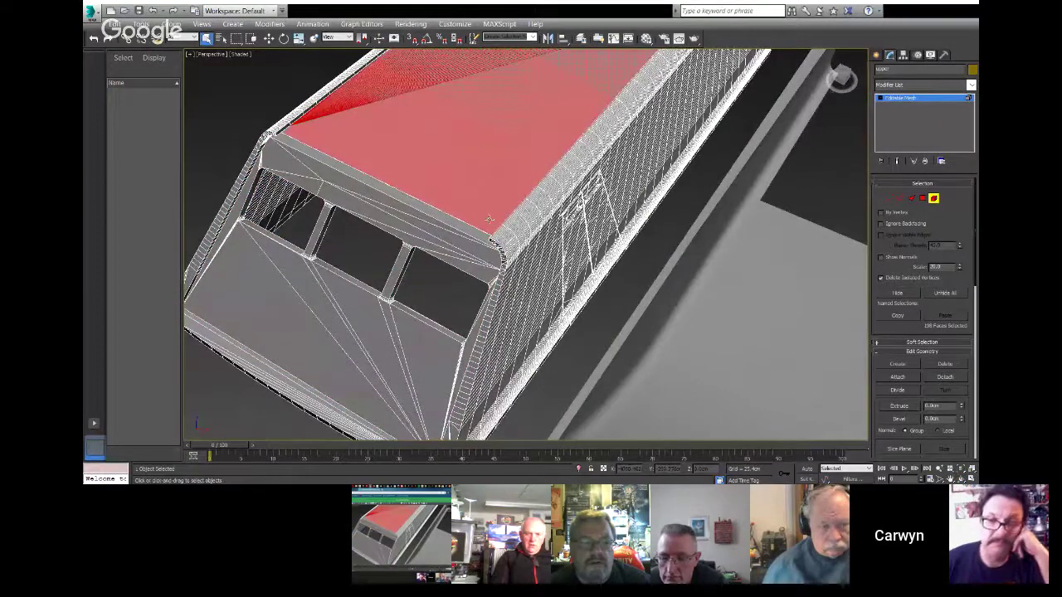
scroll(490, 219, down, 5)
scroll(489, 220, up, 3)
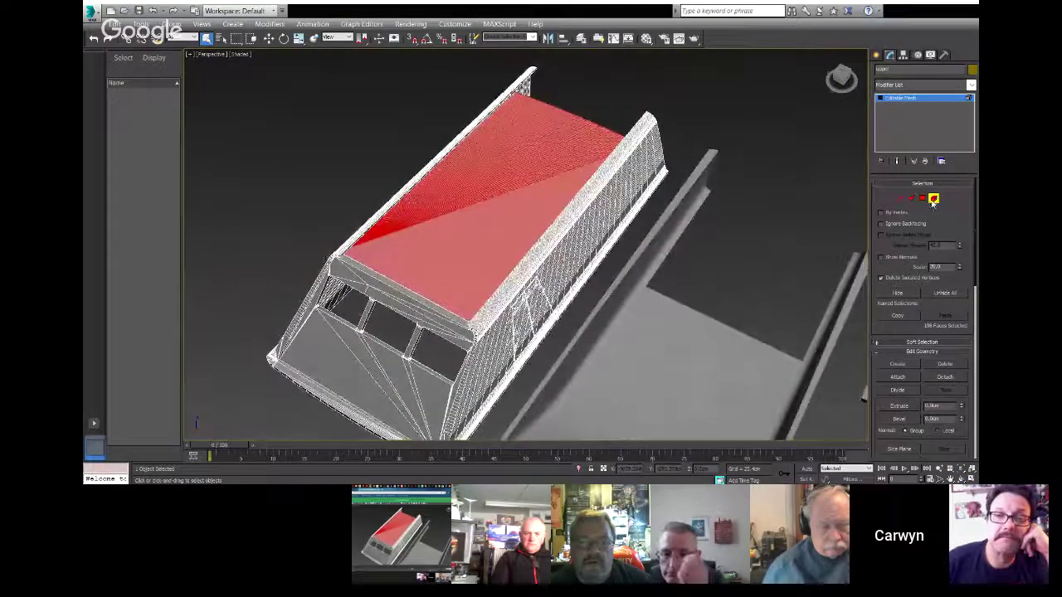
click(934, 200)
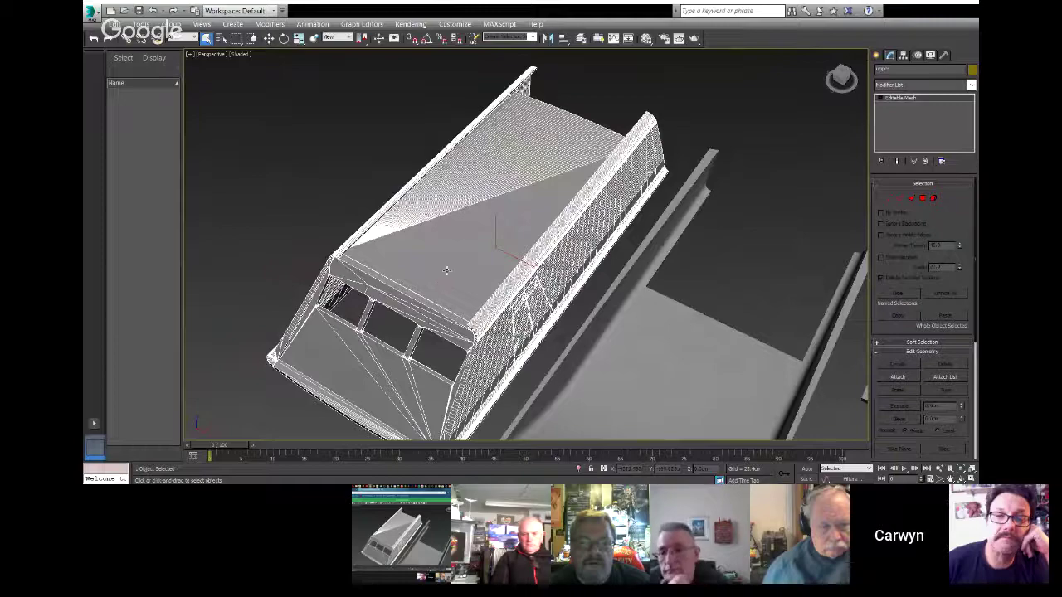
Step: Move the slotted box from beside the other loose parts over to the upper hull
key(ctrl+r)
drag(521, 315, 334, 321)
right_click(335, 321)
scroll(392, 87, down, 5)
middle_drag(392, 87, 487, 122)
click(487, 122)
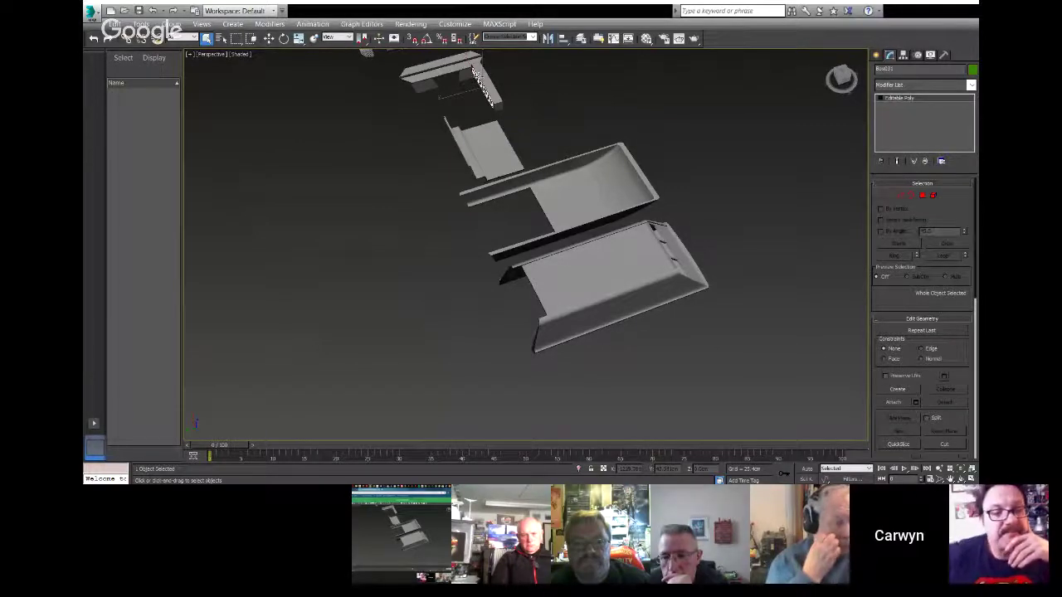
scroll(484, 83, up, 3)
click(500, 101)
key(w)
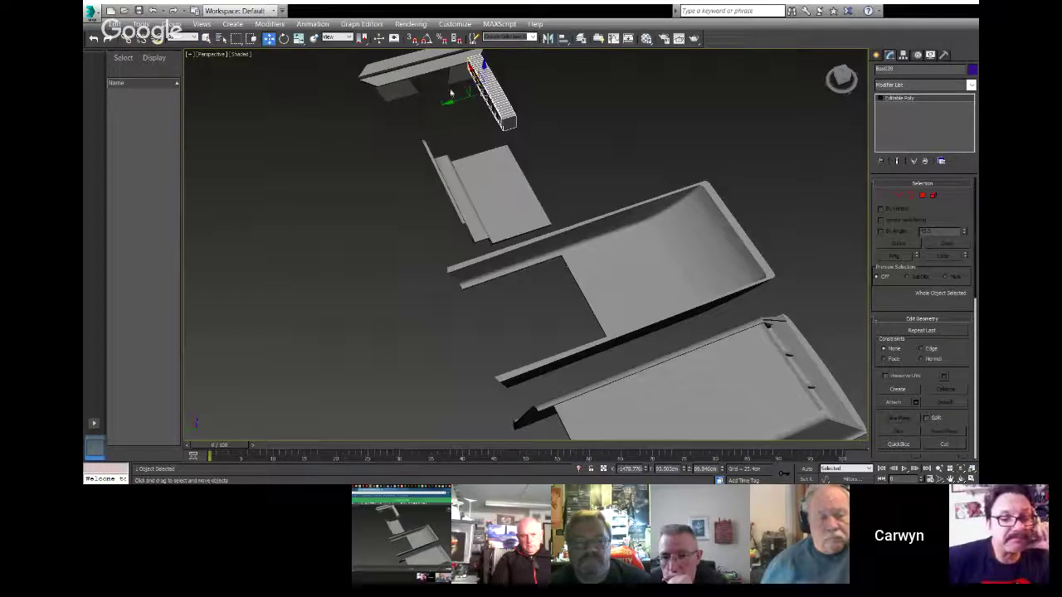
drag(470, 72, 631, 411)
Step: Align the slotted box with the rear edge of the upper hull's roof, between the two side walls
middle_drag(682, 380, 606, 249)
drag(555, 294, 471, 299)
drag(440, 330, 440, 327)
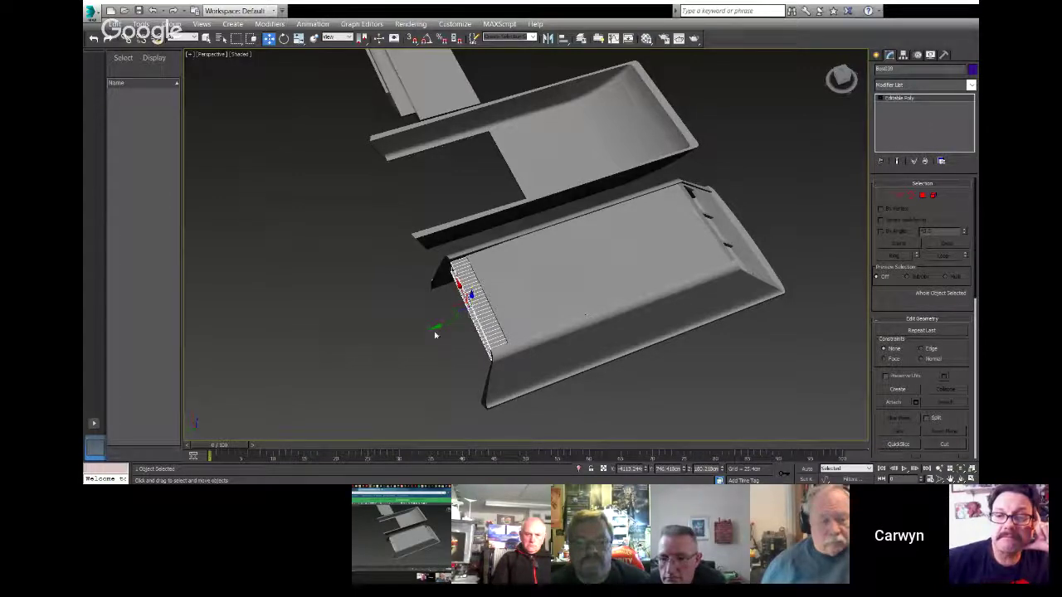
drag(433, 327, 433, 333)
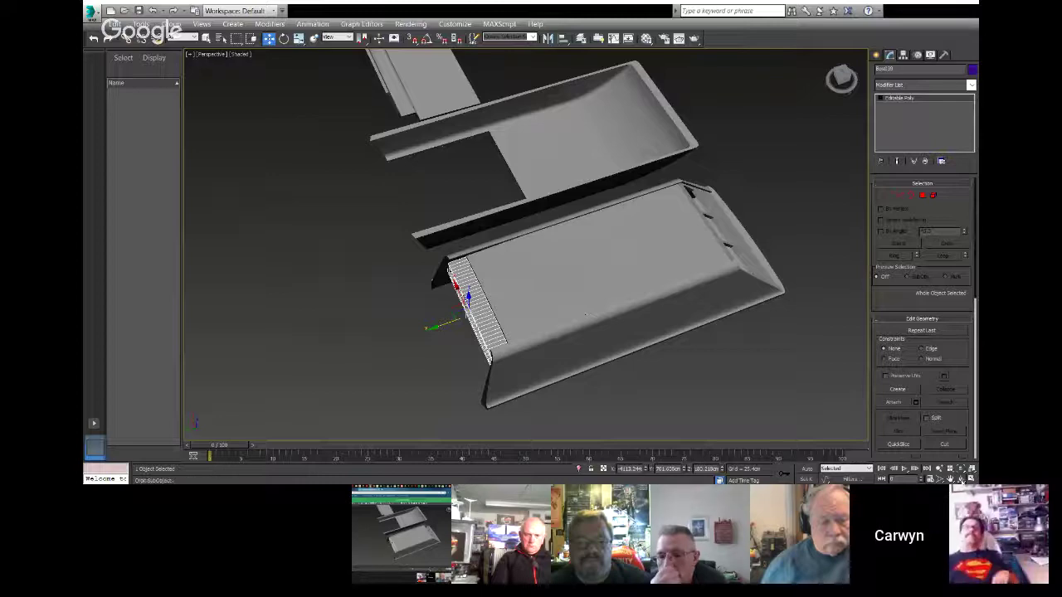
Step: Orbit around the upper hull to examine the slotted box's fit at the rear, and view all the laid-out parts
key(ctrl+r)
drag(619, 304, 493, 215)
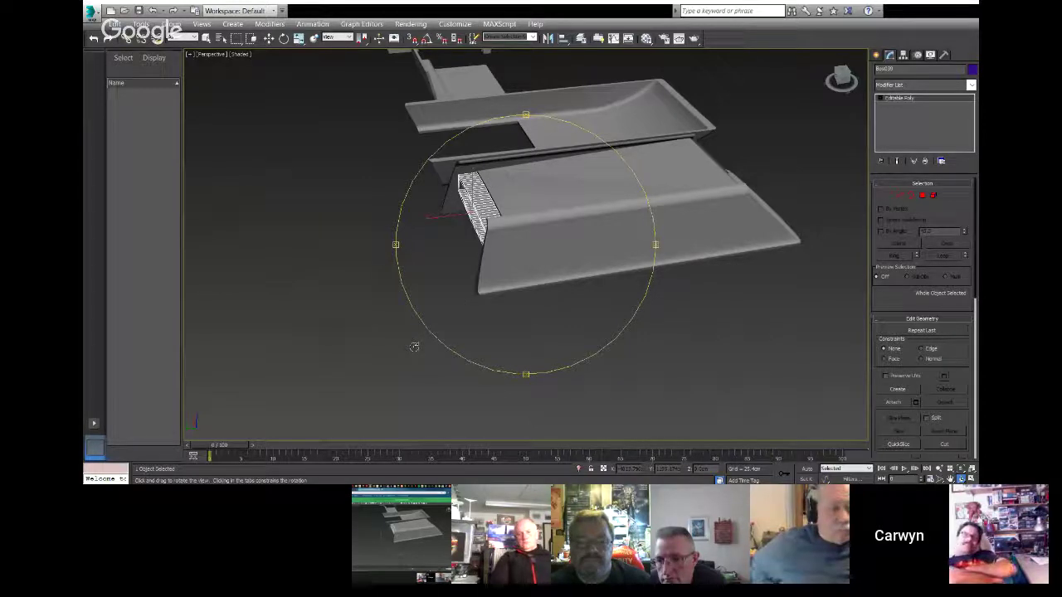
drag(510, 307, 417, 325)
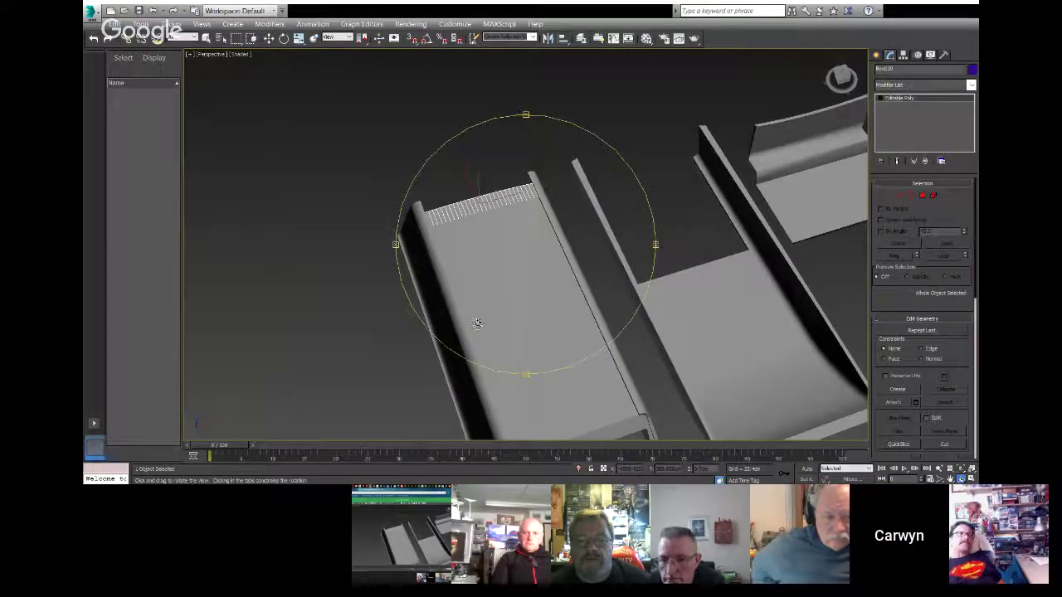
scroll(478, 324, down, 5)
middle_drag(477, 323, 412, 276)
drag(411, 276, 458, 274)
drag(524, 303, 470, 293)
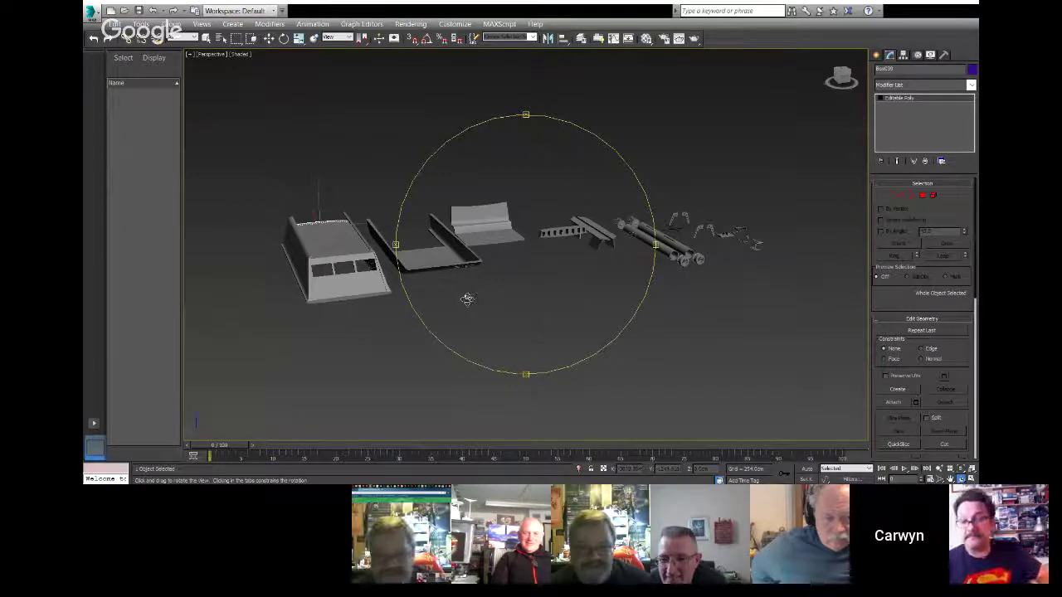
right_click(466, 298)
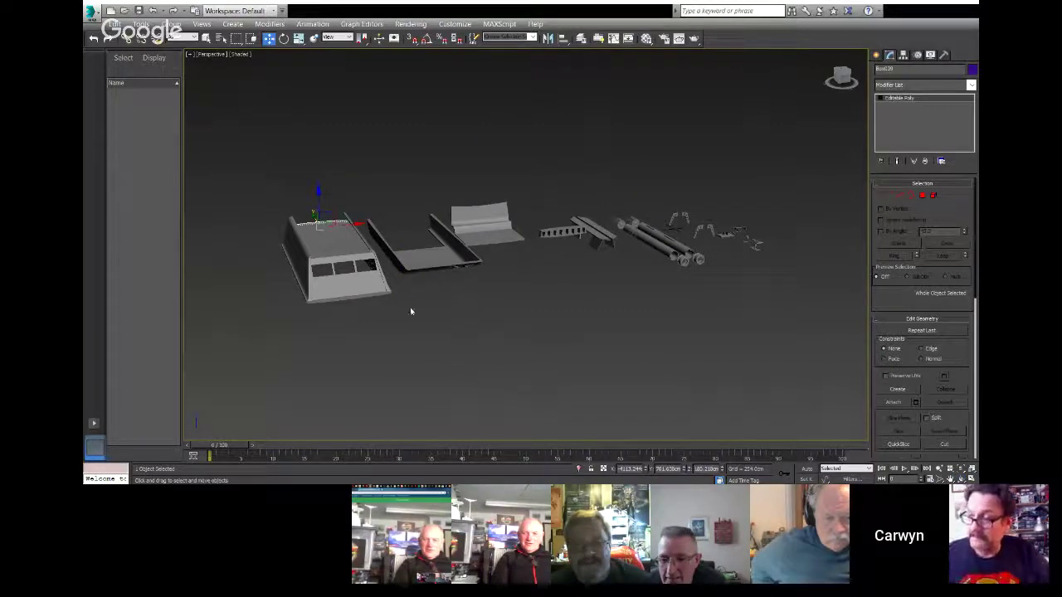
Step: Undo the moves that placed the slotted box on the upper hull
key(ctrl+z)
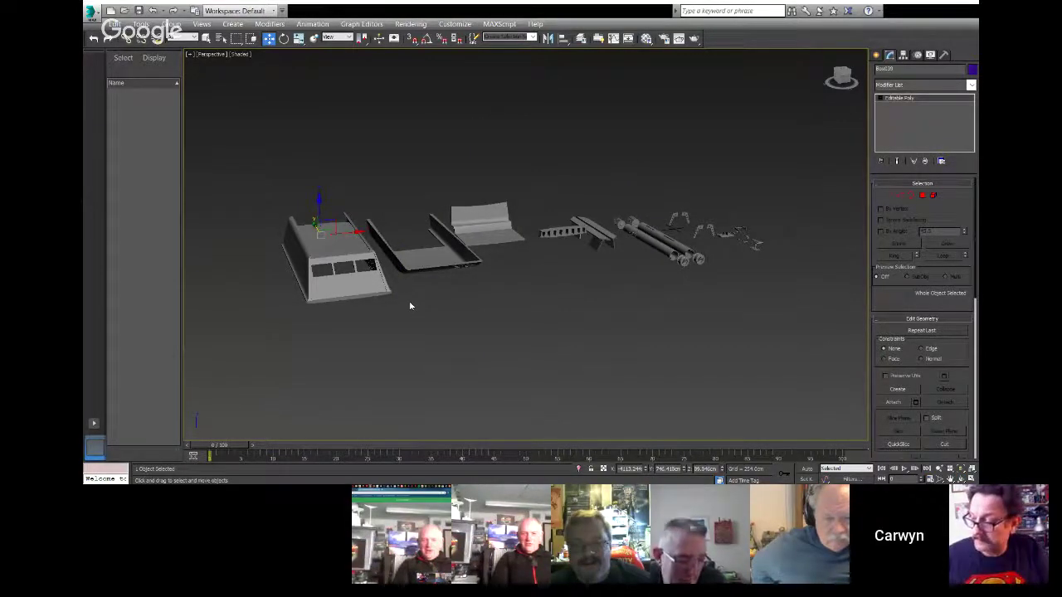
key(ctrl+z)
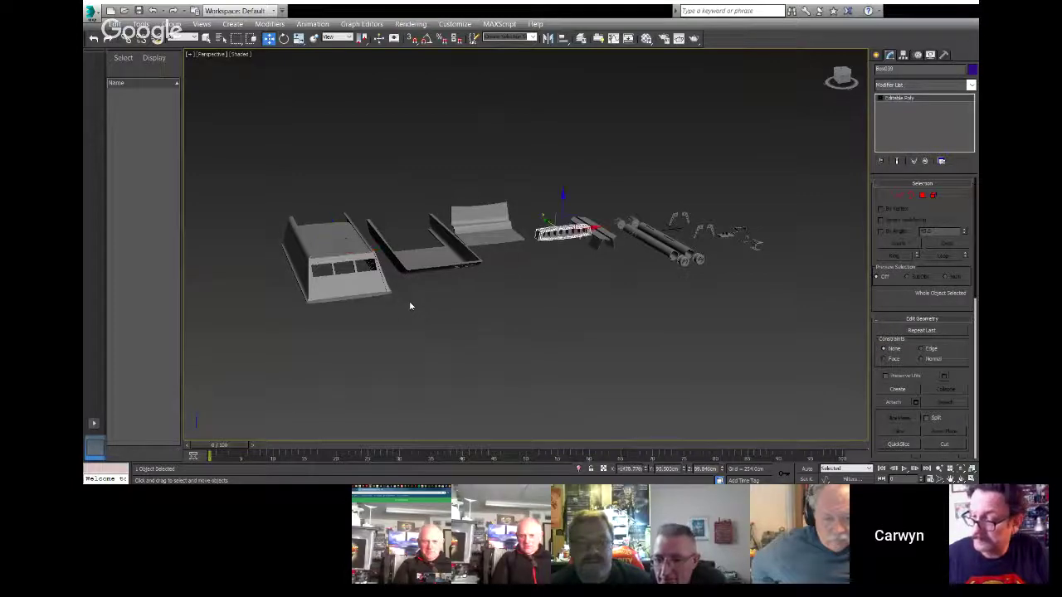
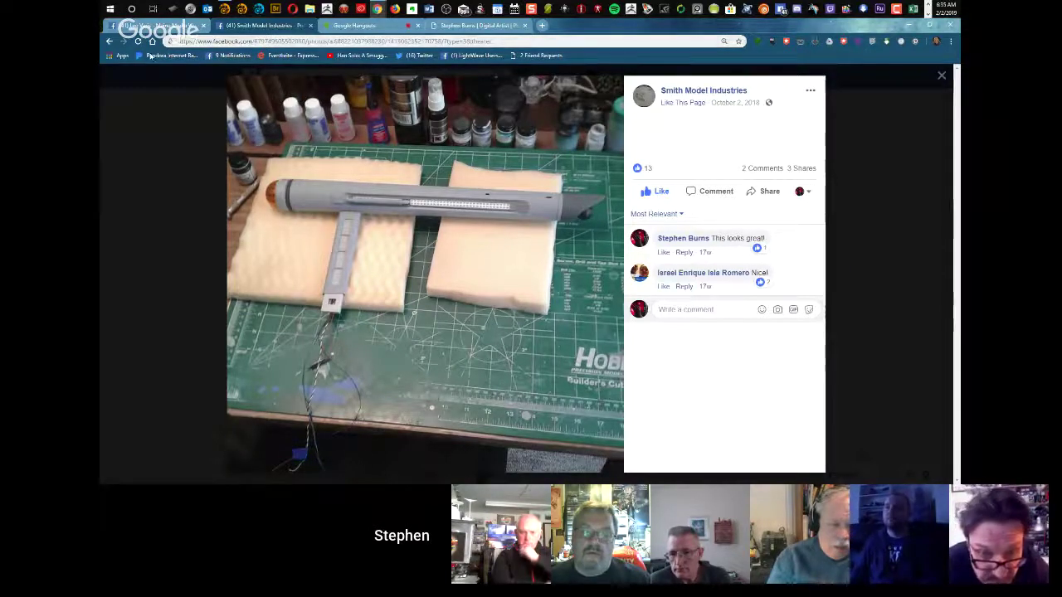
Step: Browse the photos around the Smith Model Industries nacelle picture on Facebook and close the photo viewer
click(248, 277)
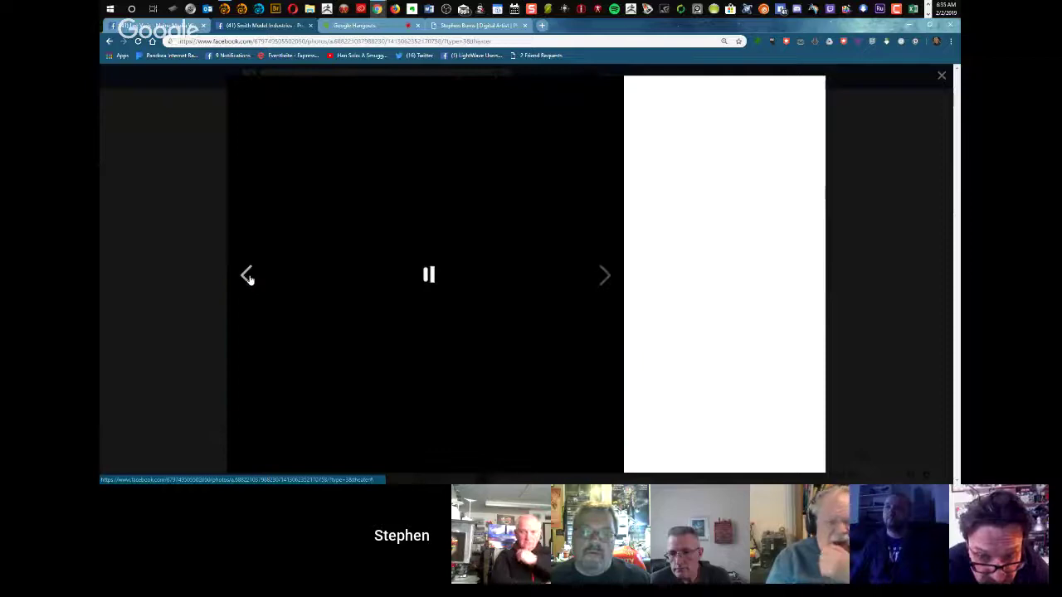
click(605, 276)
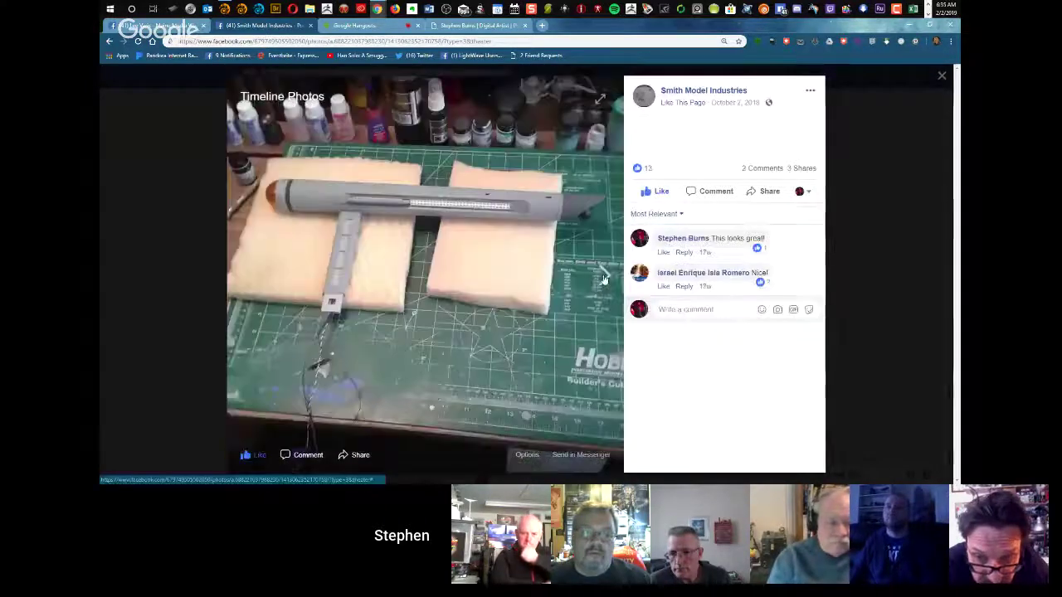
click(604, 277)
click(189, 271)
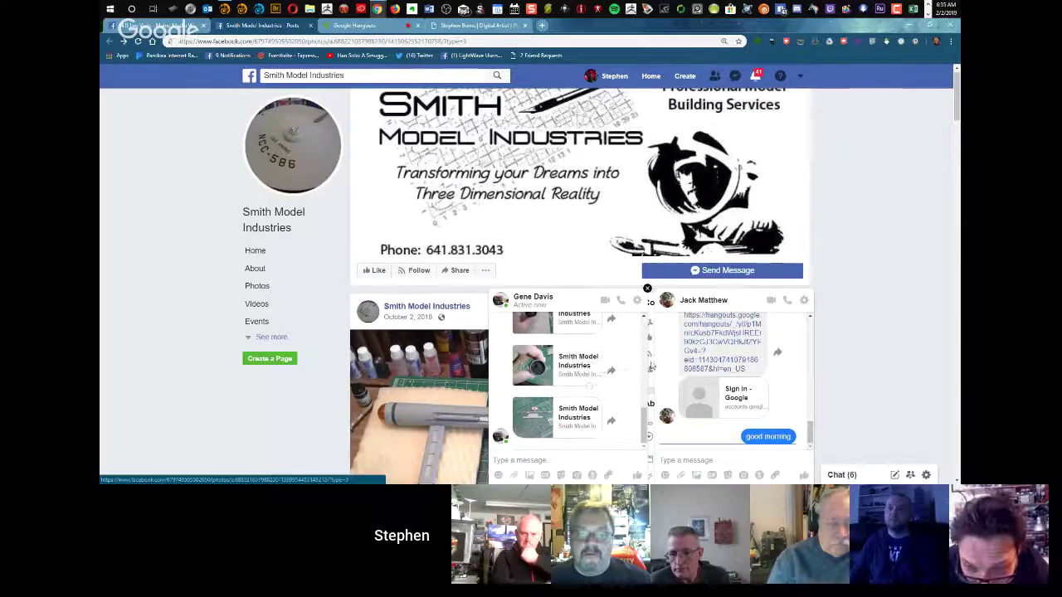
Step: View the two shared Smith Model Industries photos of the round hand-held model parts, closing the viewer after each
scroll(583, 374, up, 2)
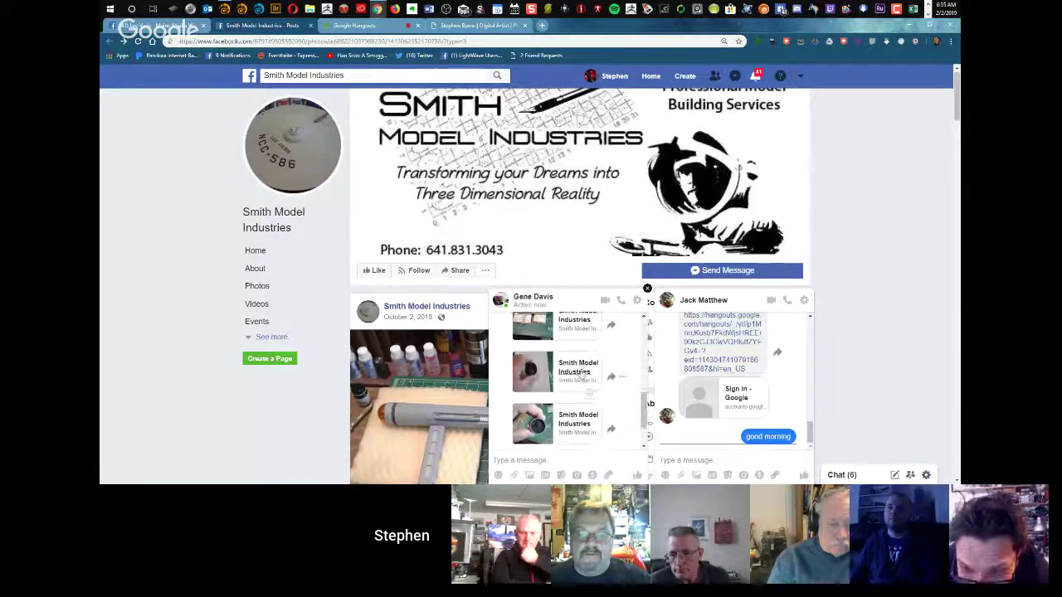
click(582, 374)
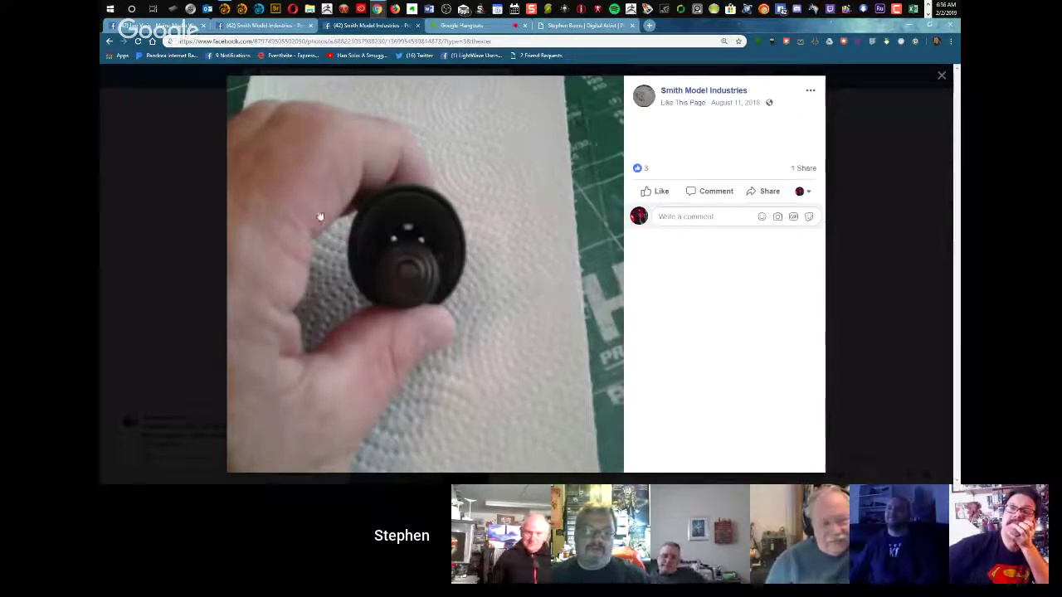
click(154, 267)
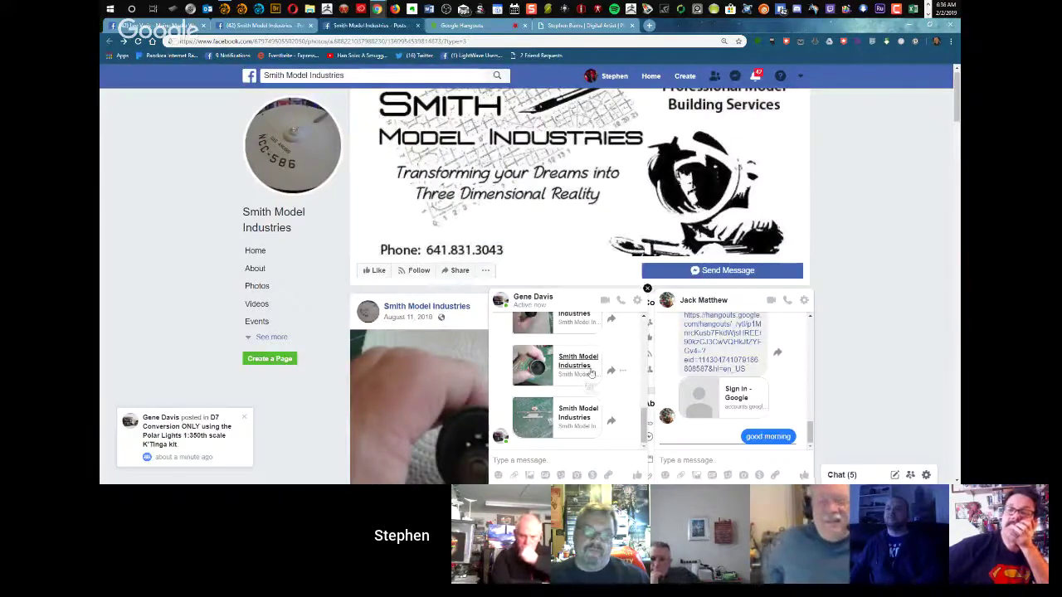
click(535, 371)
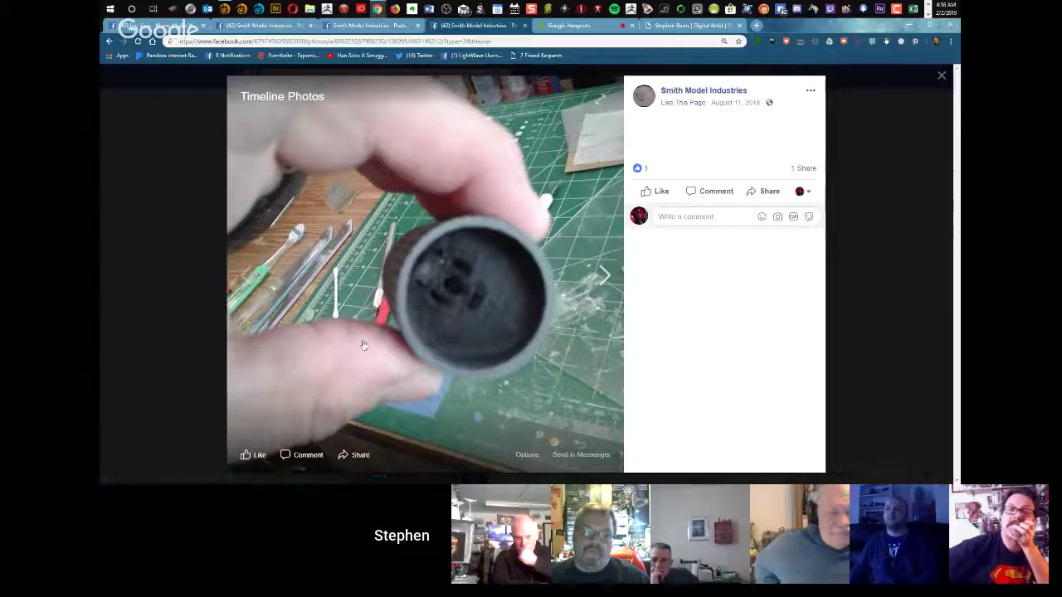
click(189, 270)
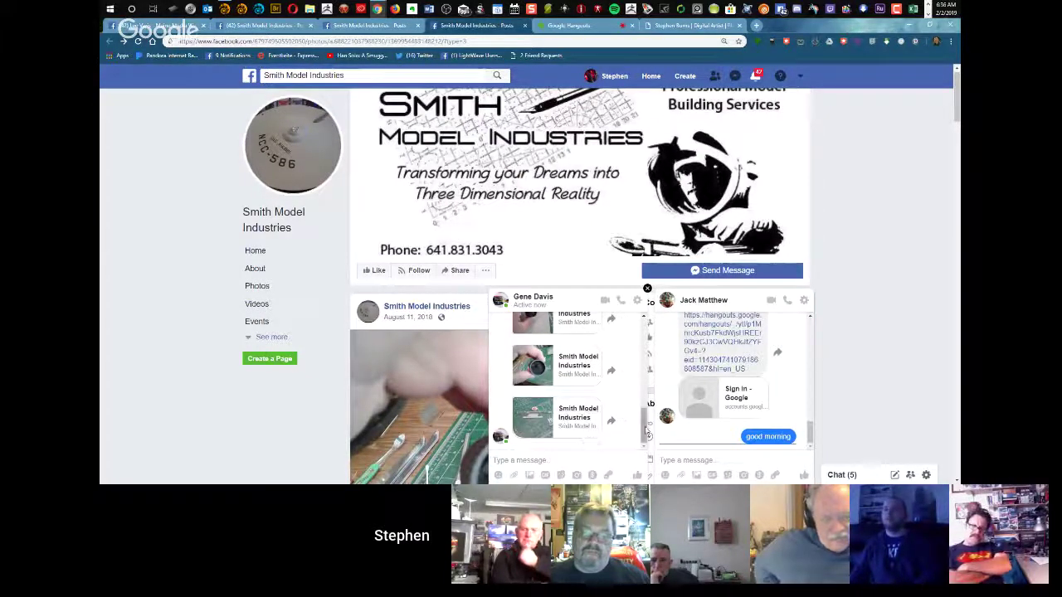
Step: View the shared photo of white model parts beside a penny, close it and look through the chat for more photos
click(574, 414)
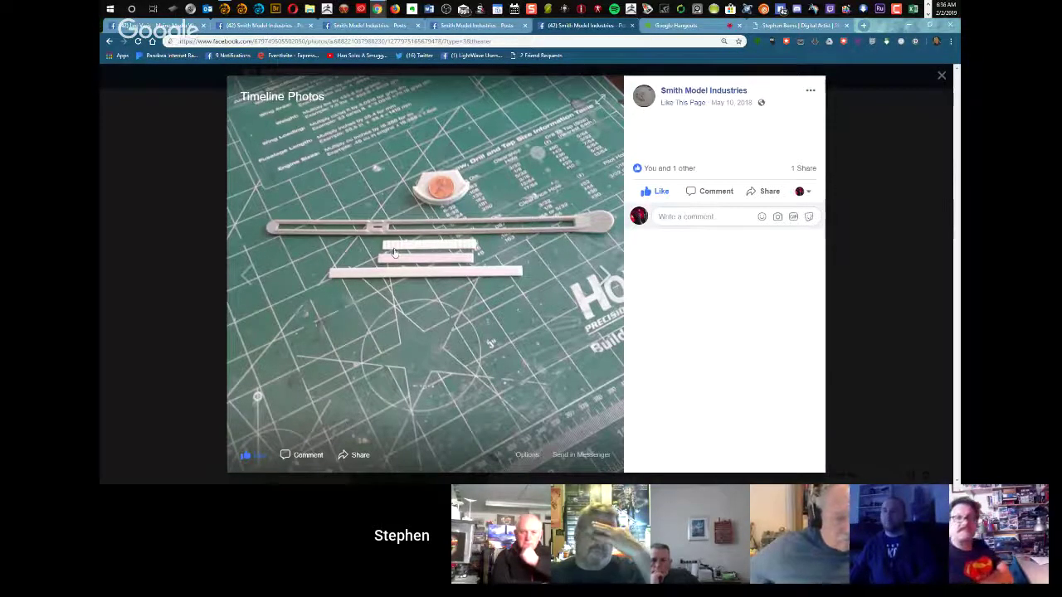
click(151, 225)
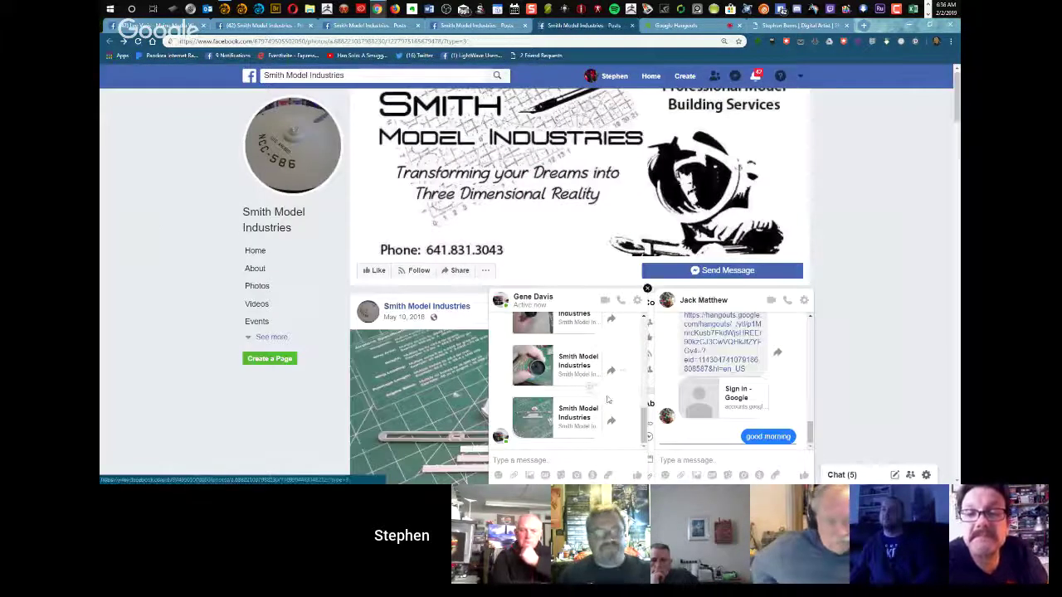
scroll(649, 402, up, 2)
scroll(650, 403, down, 3)
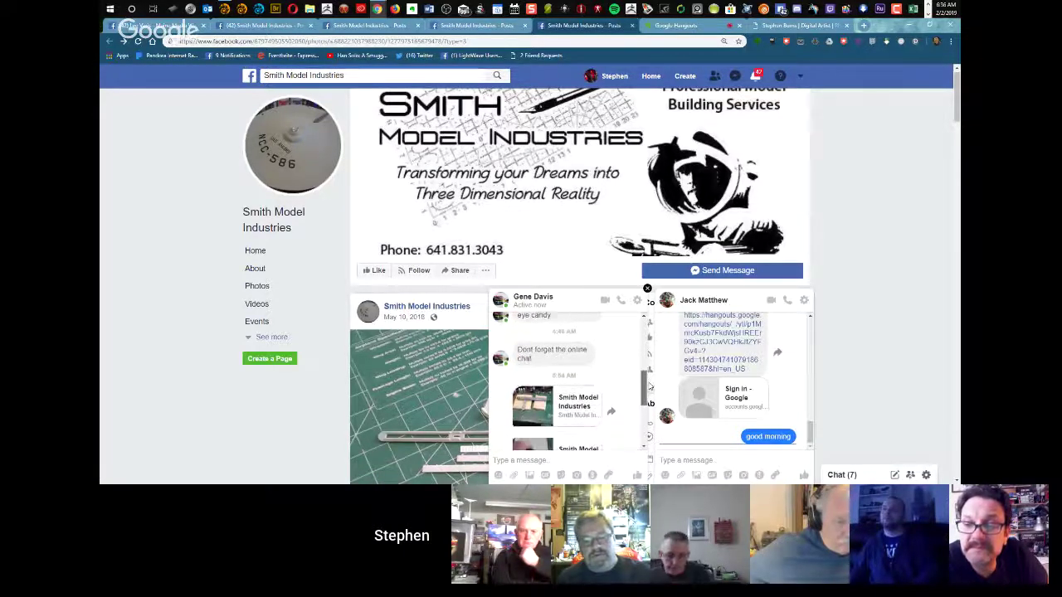
scroll(639, 406, up, 8)
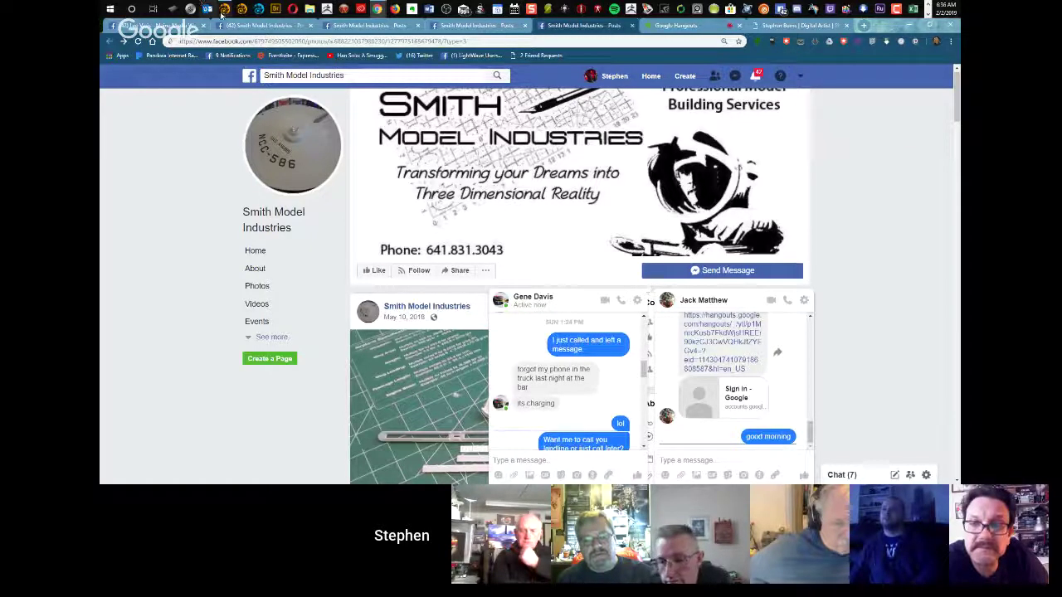
Step: Switch to LightWave Modeler and display the landing gear layer containing the four cylindrical struts of the Space: 1999 Eagle
mouse_move(224, 15)
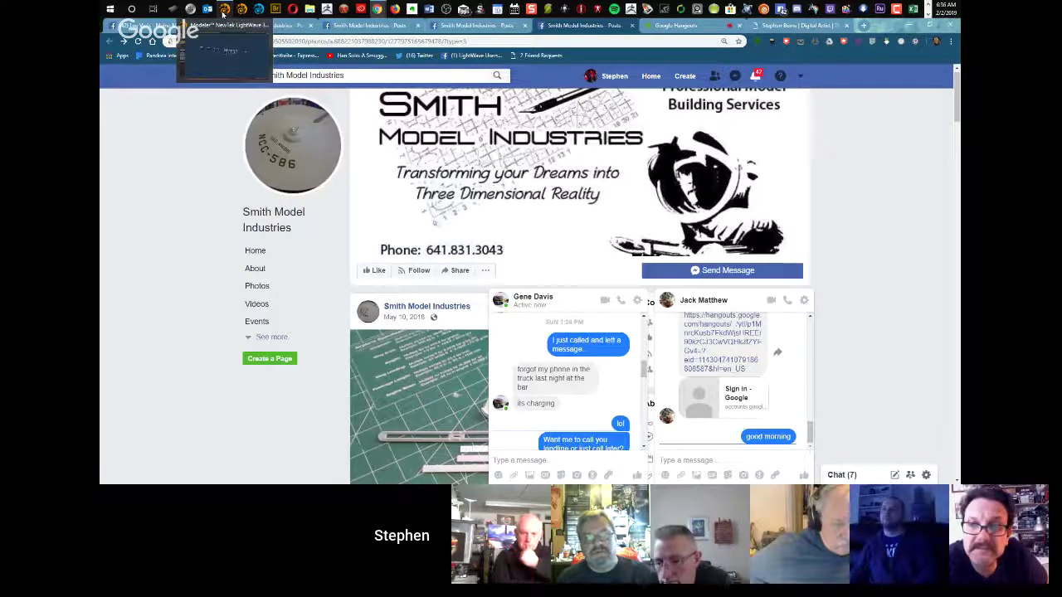
click(223, 14)
mouse_move(518, 193)
alt+mouse_down()
mouse_move(586, 258)
mouse_move(545, 204)
mouse_move(531, 204)
alt+mouse_up()
click(830, 210)
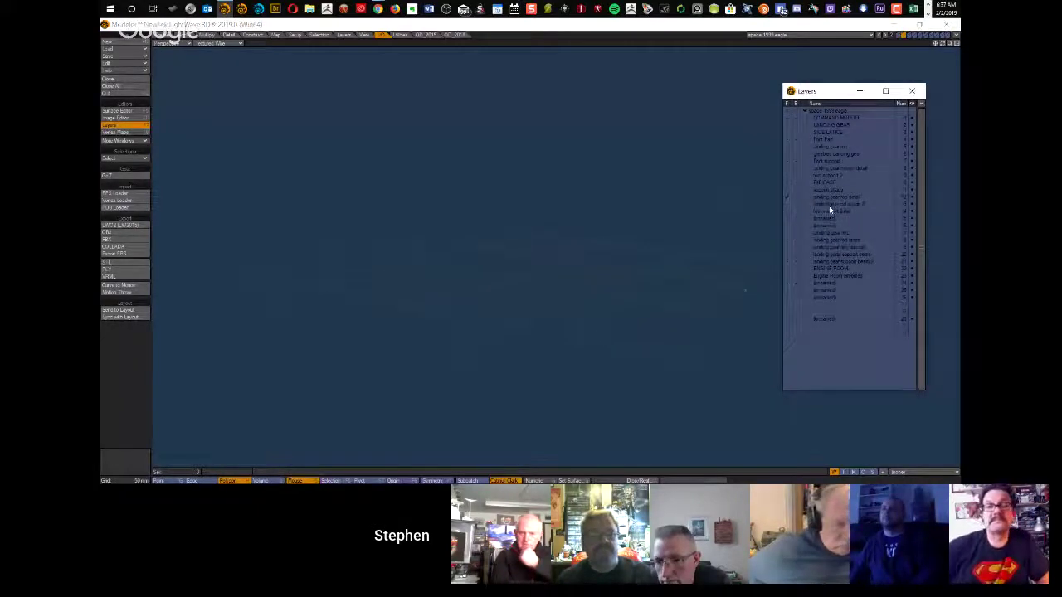
click(797, 252)
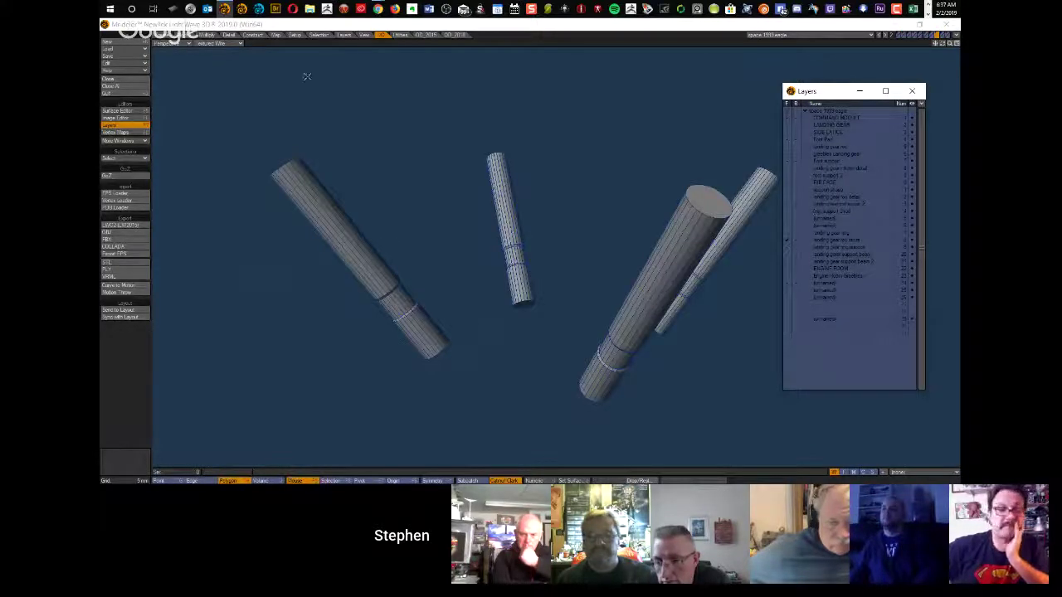
ctrl+shift+click(398, 188)
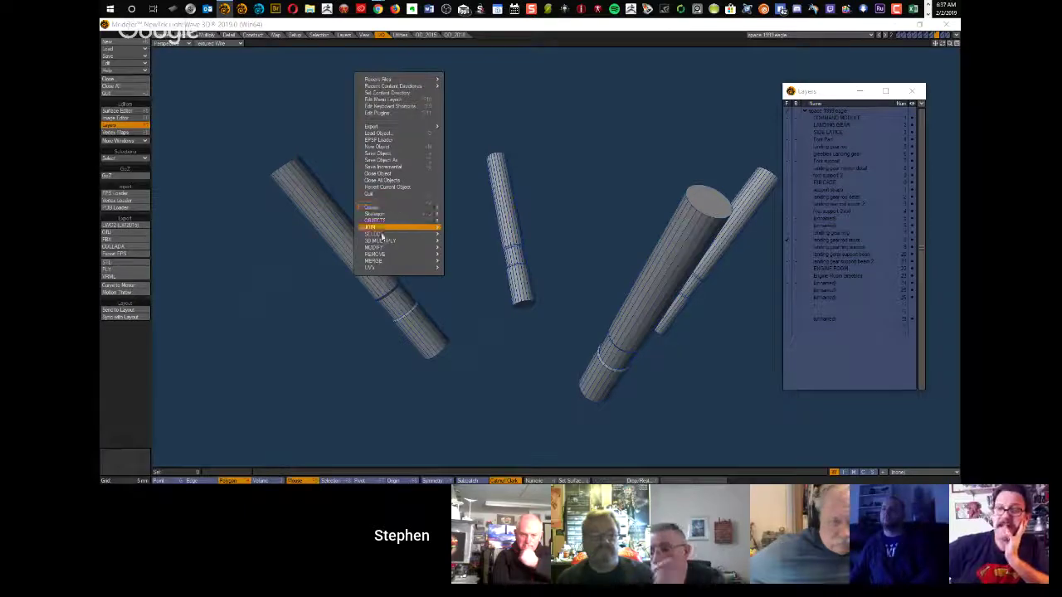
ctrl+shift+drag(383, 120, 385, 223)
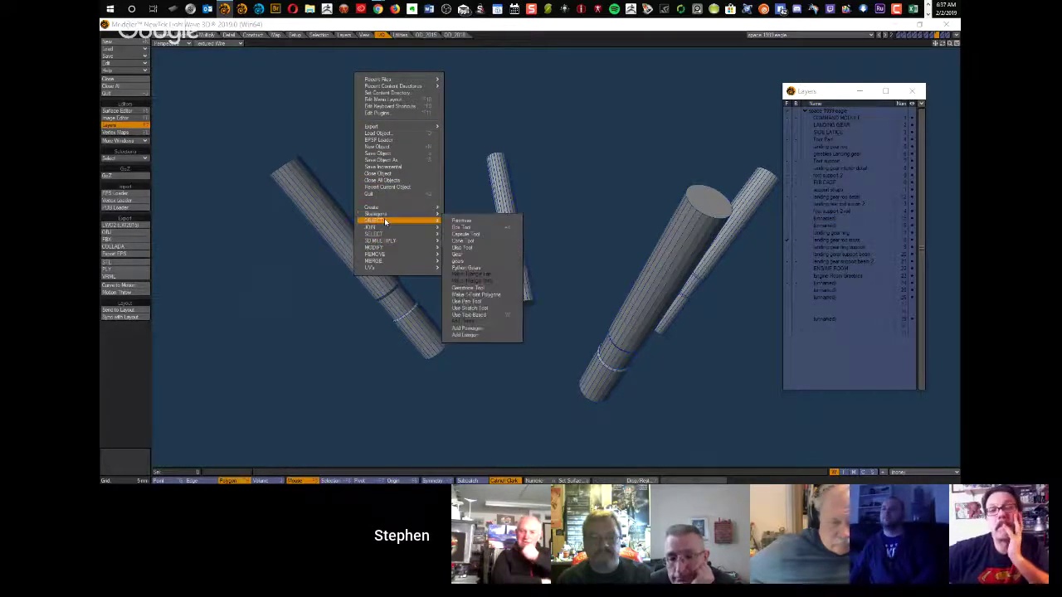
ctrl+shift+drag(524, 99, 523, 100)
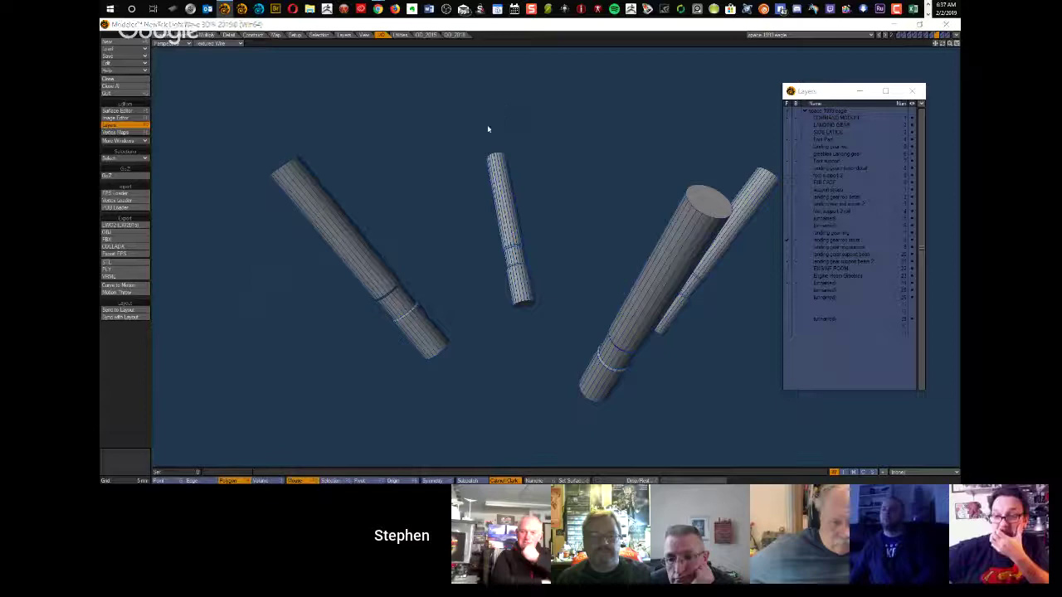
Step: Load the object Enterprise Bridge.lwo from the objects folder and fit the whole model in the view
key(ctrl+o)
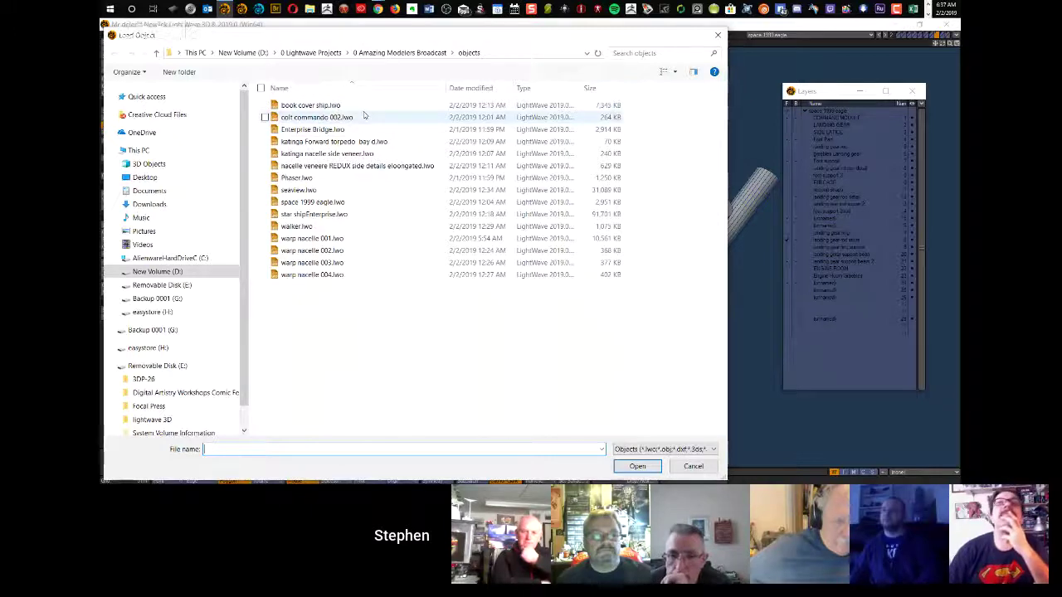
click(300, 133)
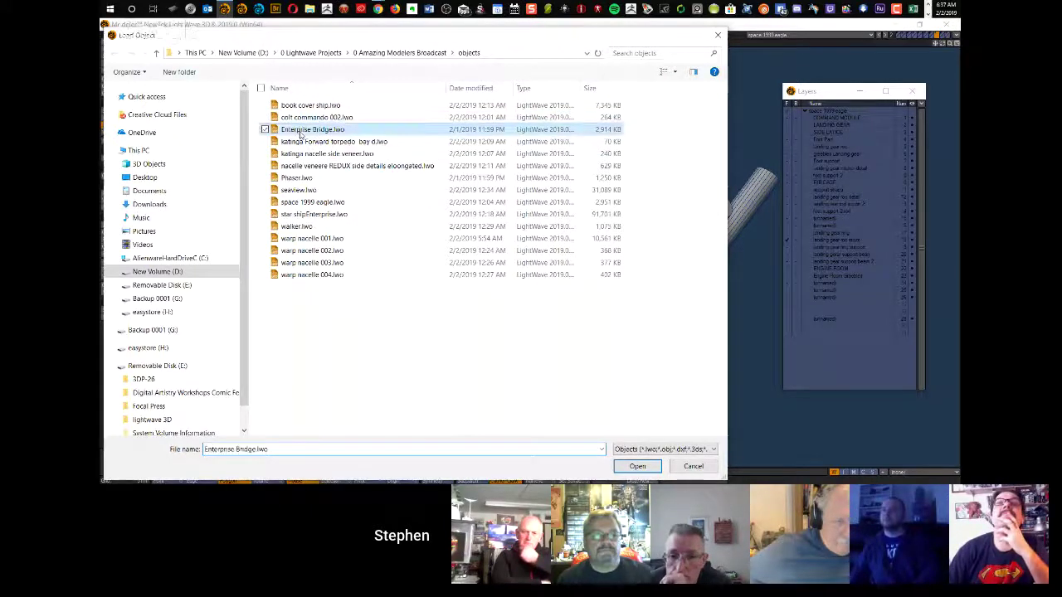
double_click(300, 133)
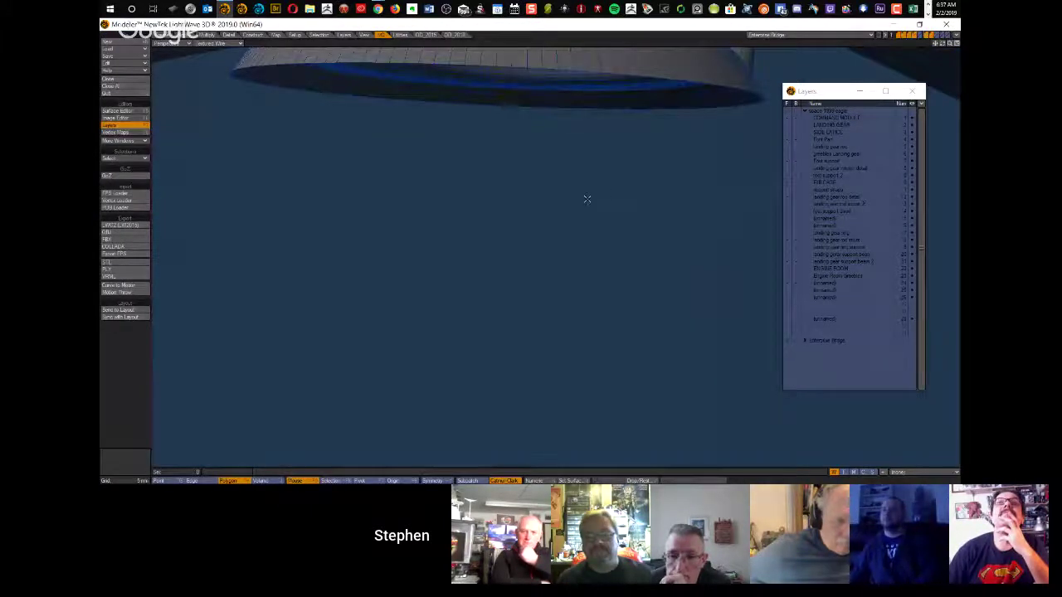
key(a)
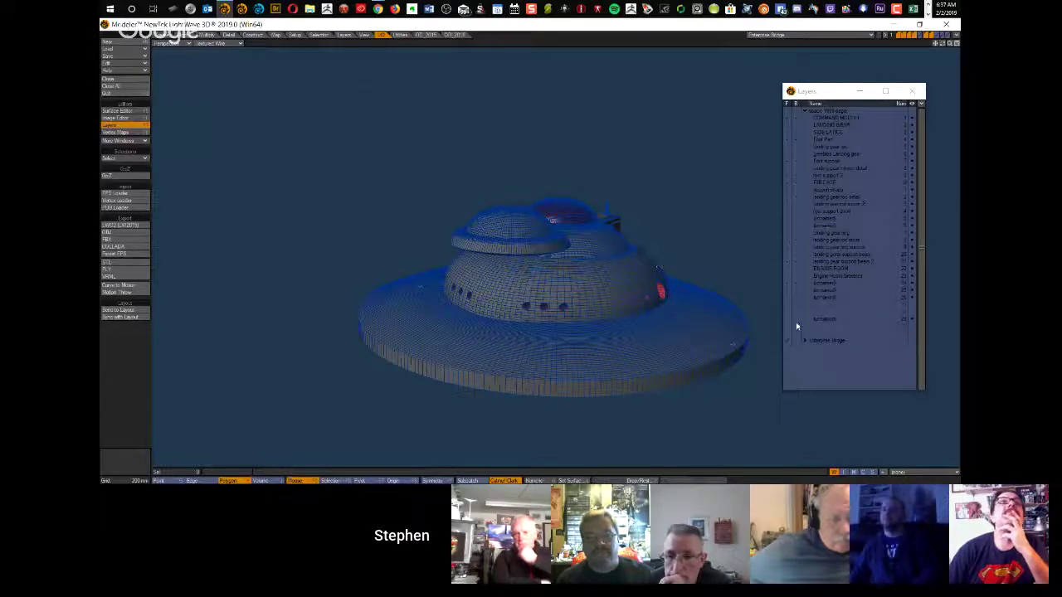
Step: Expand the Enterprise Bridge object's layers and bring its last unnamed layer into the foreground as well
click(804, 341)
scroll(919, 357, down, 1)
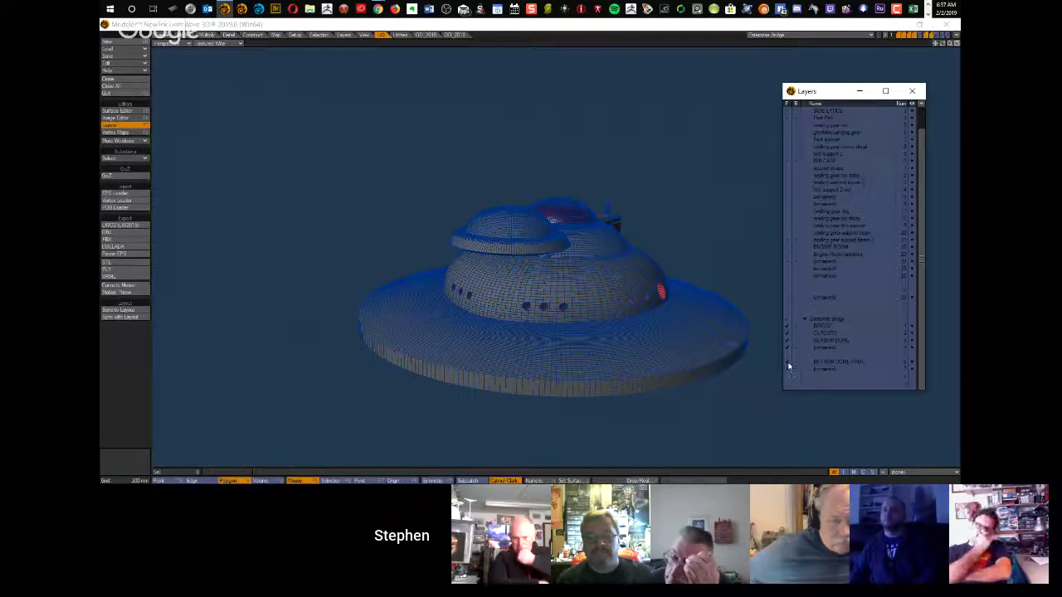
click(787, 368)
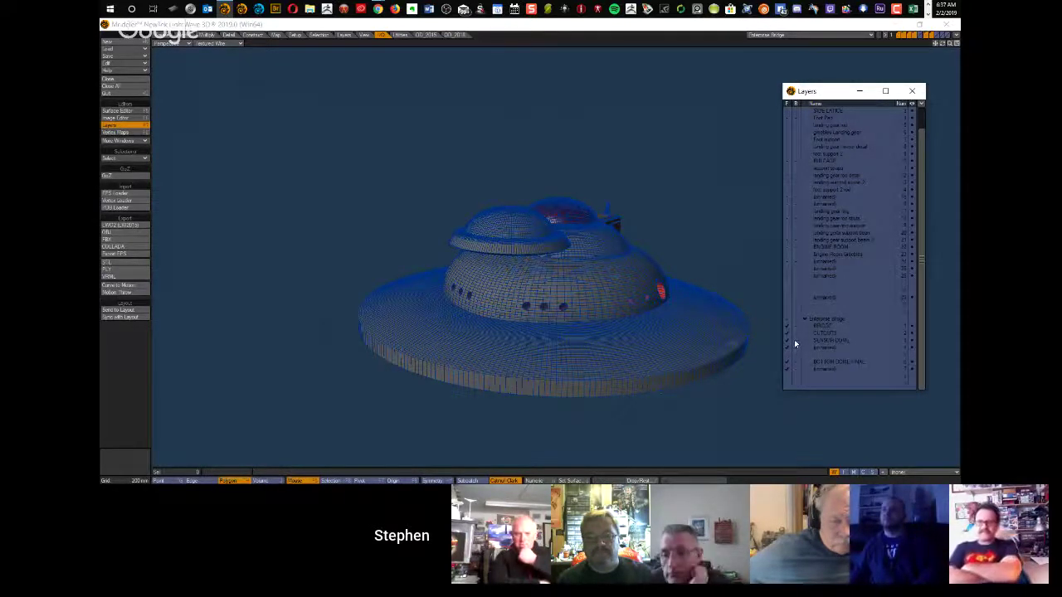
Step: Toggle individual Enterprise Bridge layers in the foreground to see which parts they contain
click(787, 349)
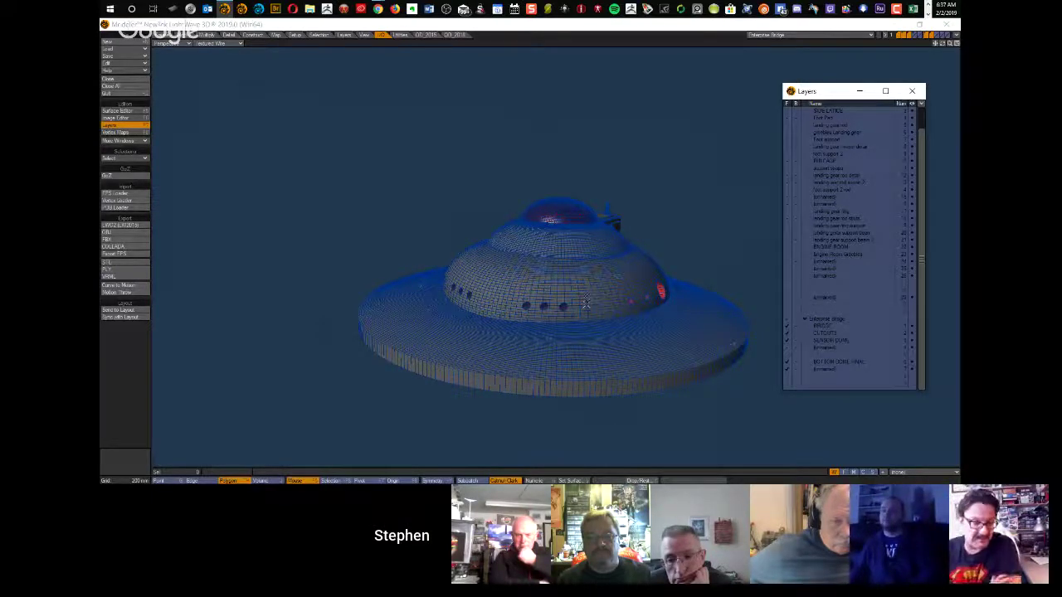
alt+drag(580, 291, 496, 202)
click(788, 371)
click(788, 370)
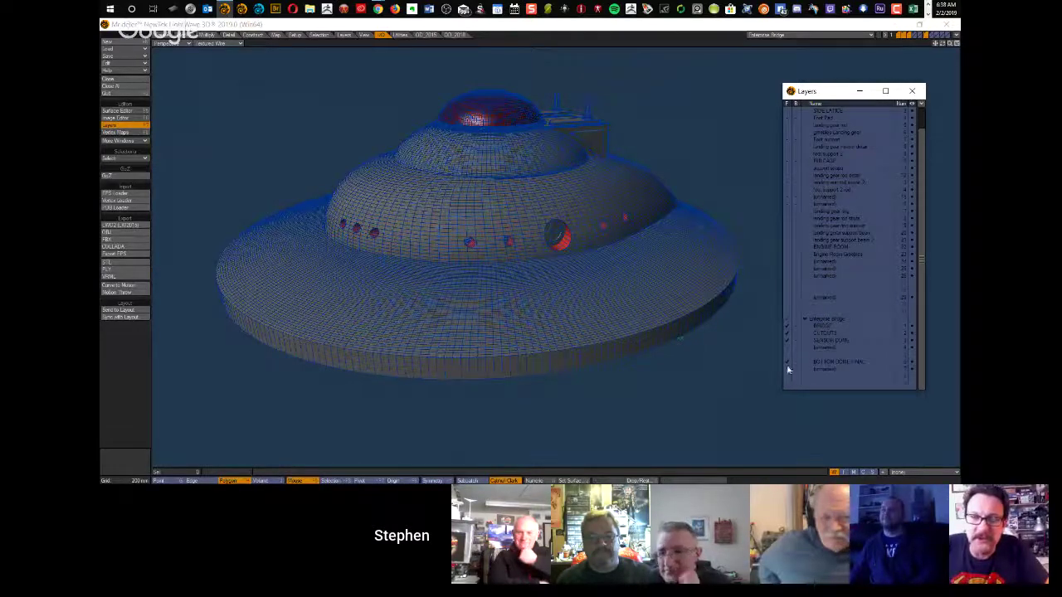
Step: Show only the BRIDGE layer and inspect the hull, its open top and its windows from several sides
click(818, 327)
click(818, 326)
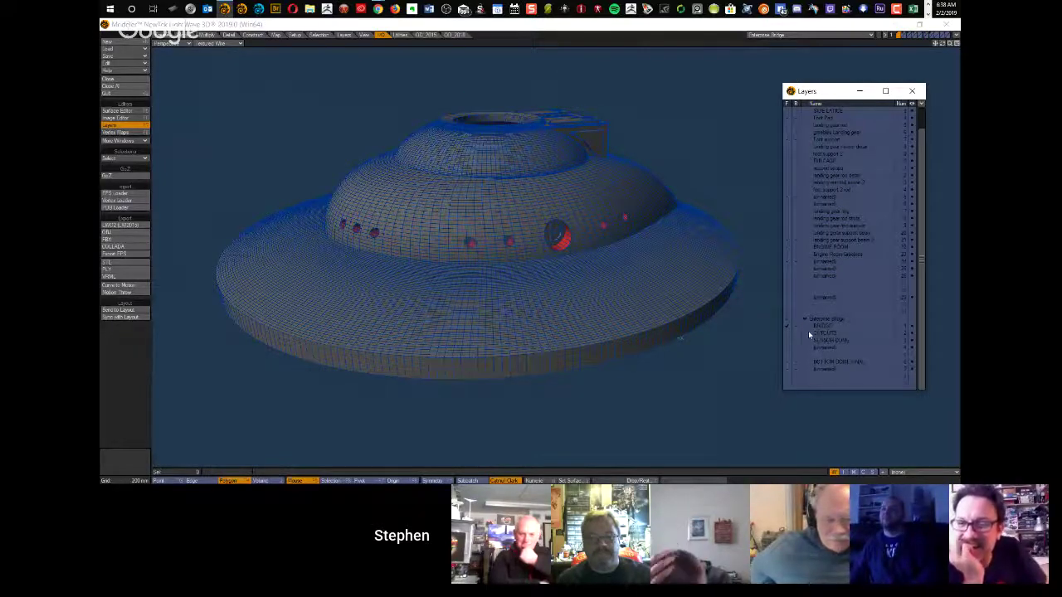
click(788, 326)
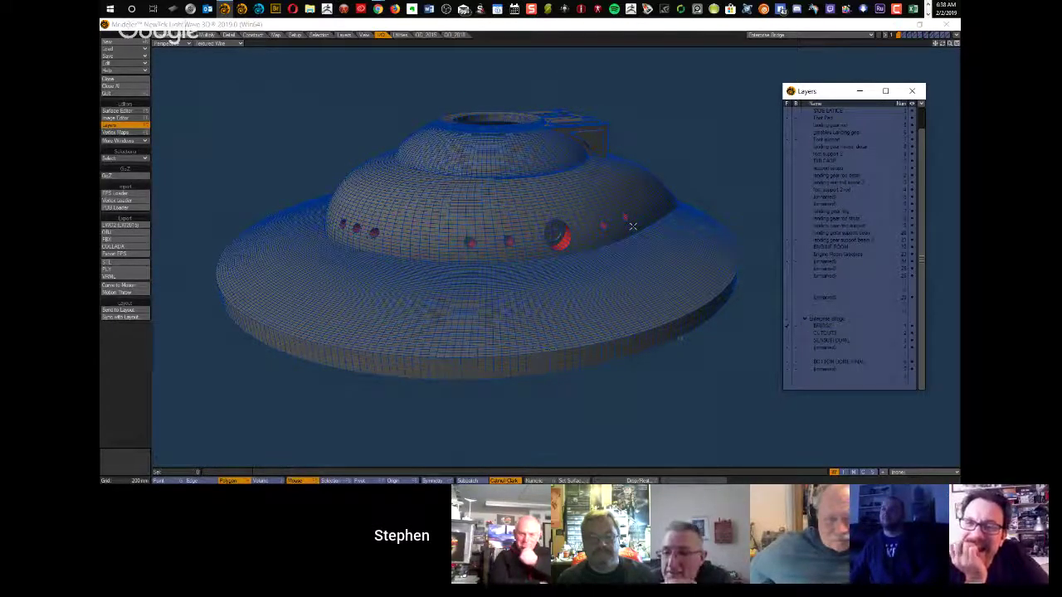
alt+drag(618, 237, 490, 197)
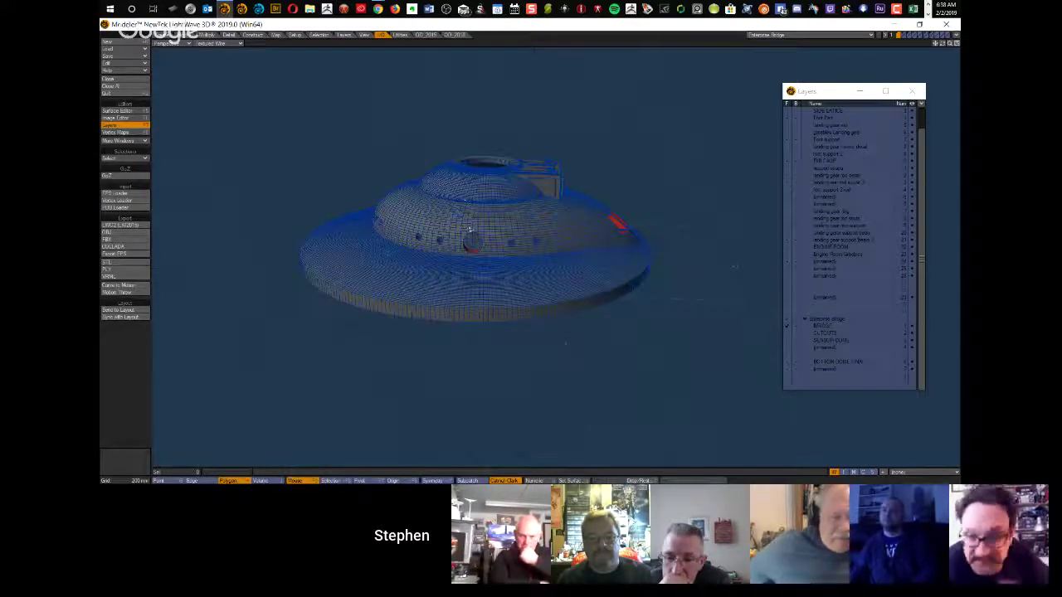
mouse_move(460, 240)
ctrl+alt+mouse_down()
mouse_move(494, 259)
mouse_move(519, 254)
mouse_move(486, 241)
mouse_move(432, 247)
mouse_move(598, 246)
mouse_move(550, 166)
ctrl+alt+mouse_up()
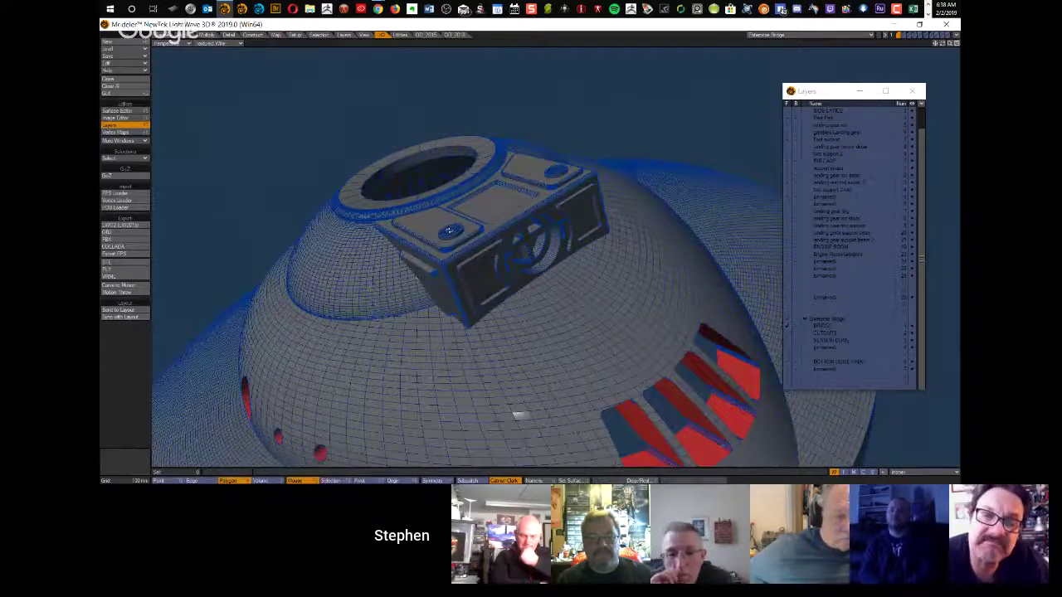
mouse_move(469, 222)
alt+mouse_down()
mouse_move(386, 261)
mouse_move(369, 226)
mouse_move(486, 273)
mouse_move(623, 231)
mouse_move(505, 287)
mouse_move(529, 301)
mouse_move(450, 304)
mouse_move(448, 294)
mouse_move(481, 321)
mouse_move(462, 170)
alt+mouse_up()
alt+drag(529, 178, 536, 313)
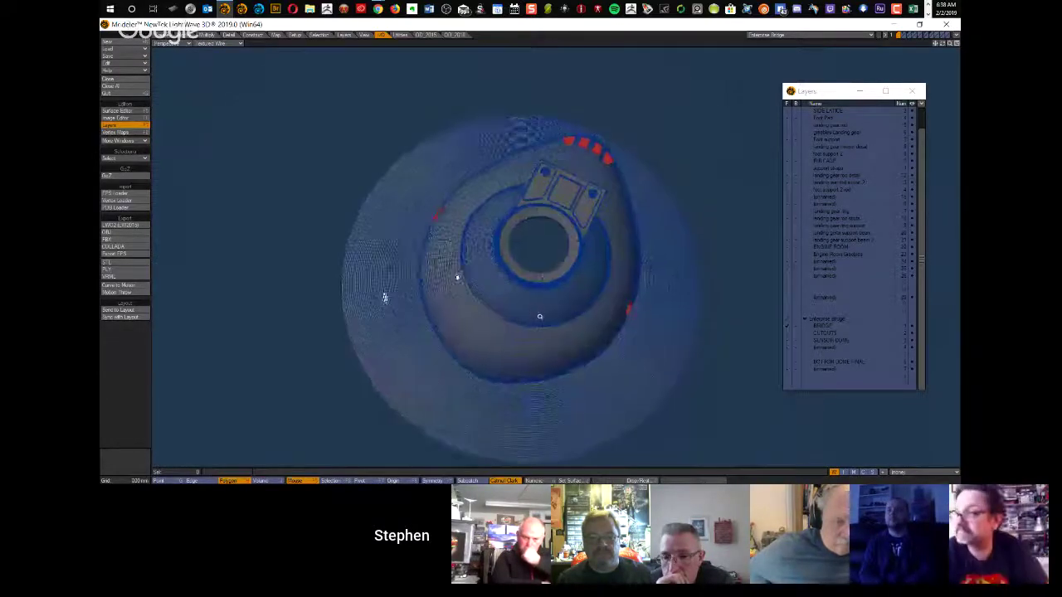
alt+drag(689, 269, 533, 201)
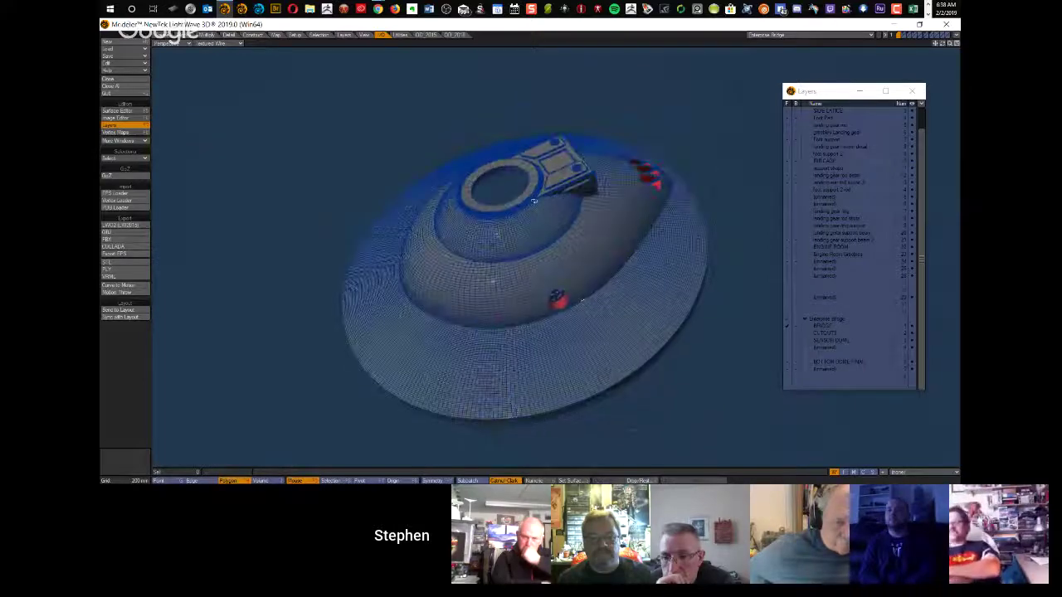
ctrl+alt+drag(442, 247, 605, 222)
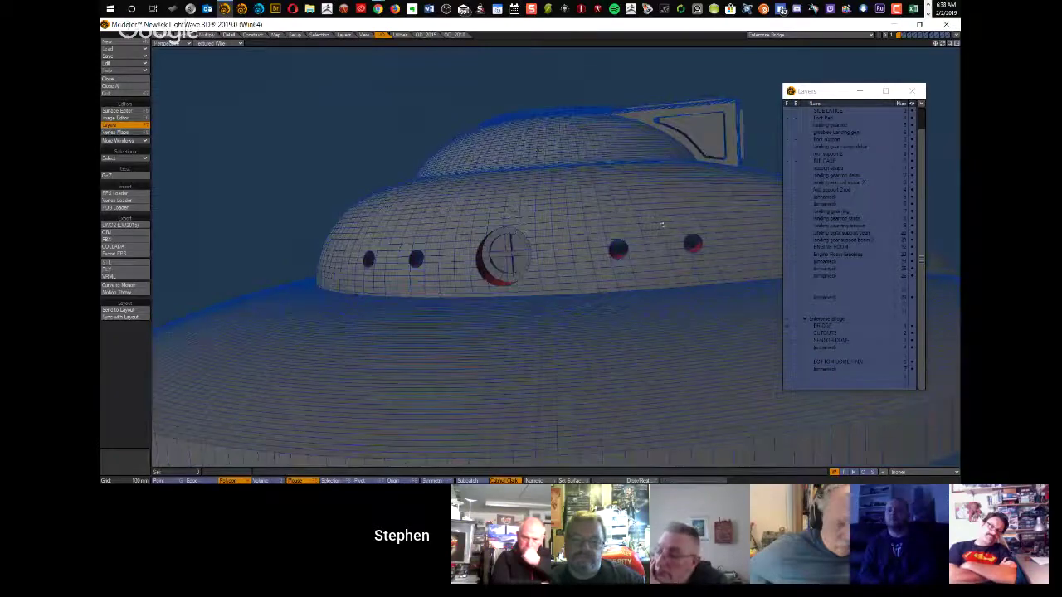
Step: Examine the box-shaped housing on the bridge's upper dome close up, including its round grille and raised panels
alt+drag(685, 197, 427, 175)
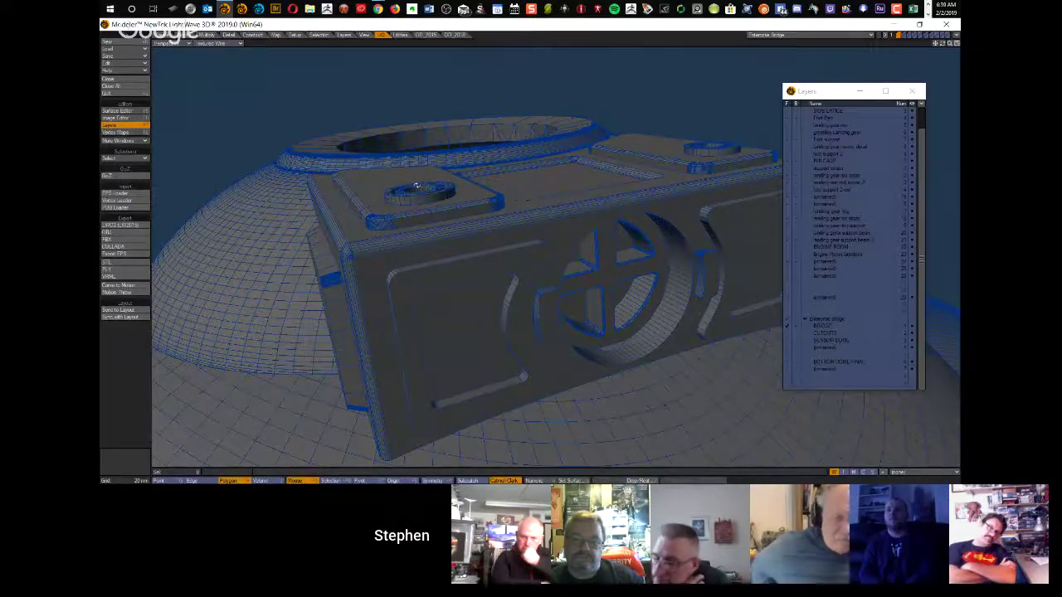
alt+drag(390, 306, 423, 352)
alt+drag(540, 168, 404, 214)
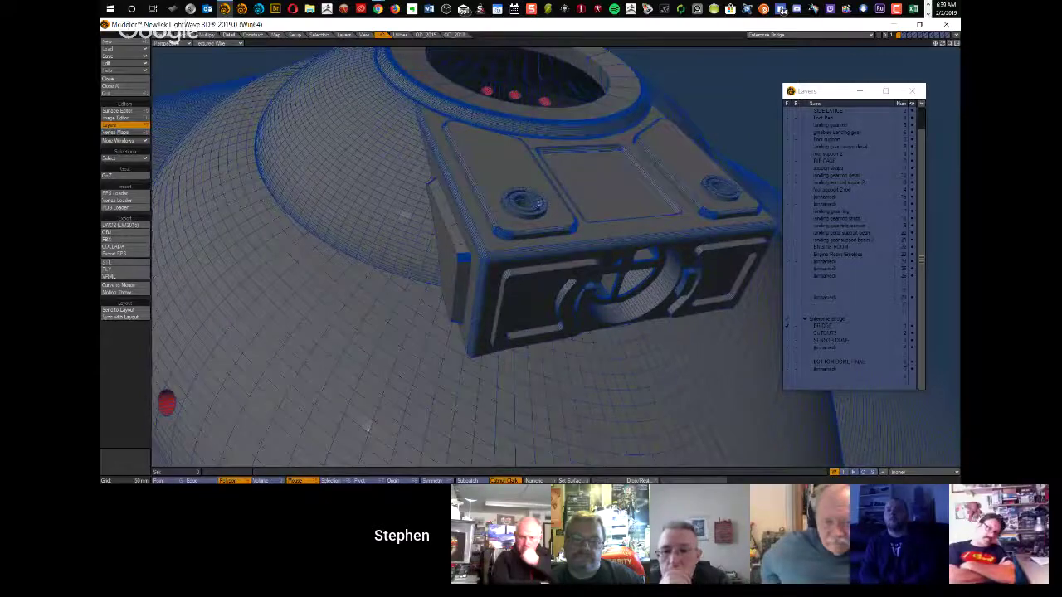
alt+drag(502, 225, 451, 271)
alt+drag(446, 233, 423, 204)
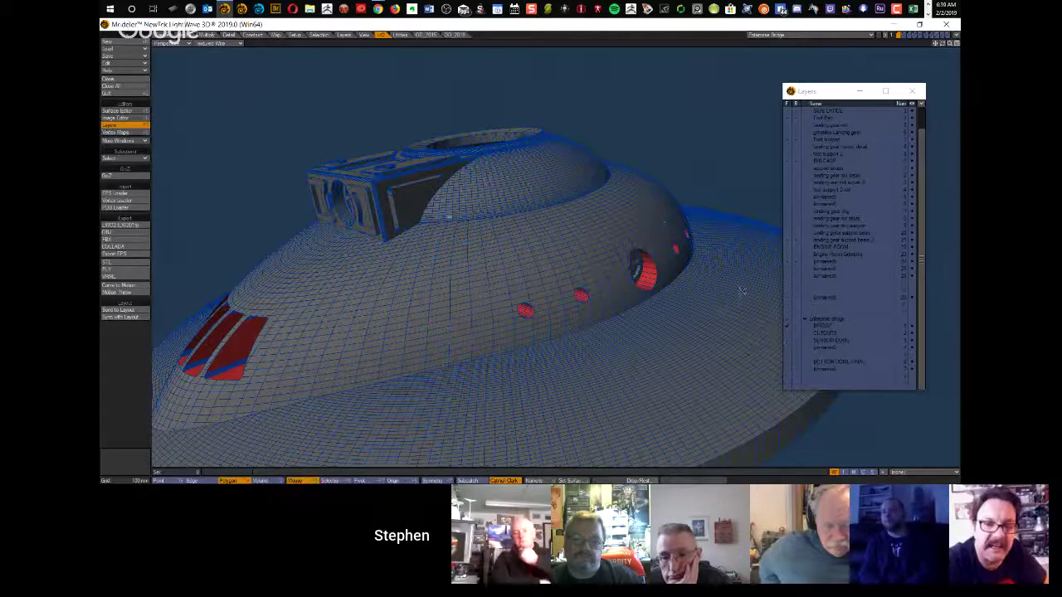
alt+drag(345, 222, 456, 246)
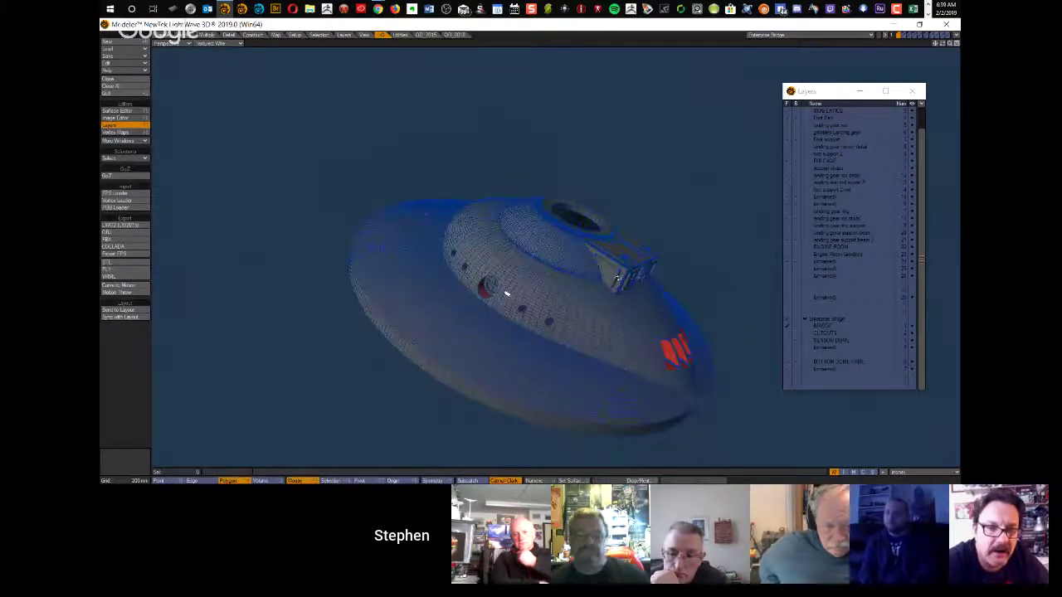
Step: Inspect the whole bridge shell from above and from its hollow underside
mouse_move(538, 233)
ctrl+alt+mouse_down()
mouse_move(576, 244)
mouse_move(545, 190)
mouse_move(480, 168)
mouse_move(486, 331)
mouse_move(462, 341)
mouse_move(422, 441)
mouse_move(548, 326)
mouse_move(672, 458)
mouse_move(672, 439)
mouse_move(517, 315)
mouse_move(511, 288)
mouse_move(532, 215)
ctrl+alt+mouse_up()
mouse_move(527, 348)
alt+mouse_down()
mouse_move(527, 306)
mouse_move(398, 277)
mouse_move(330, 287)
mouse_move(333, 356)
mouse_move(550, 208)
mouse_move(569, 225)
mouse_move(547, 218)
mouse_move(548, 236)
mouse_move(453, 277)
mouse_move(290, 337)
mouse_move(268, 323)
mouse_move(599, 302)
mouse_move(537, 289)
alt+mouse_up()
mouse_move(438, 277)
alt+mouse_down()
mouse_move(368, 279)
mouse_move(505, 322)
alt+mouse_up()
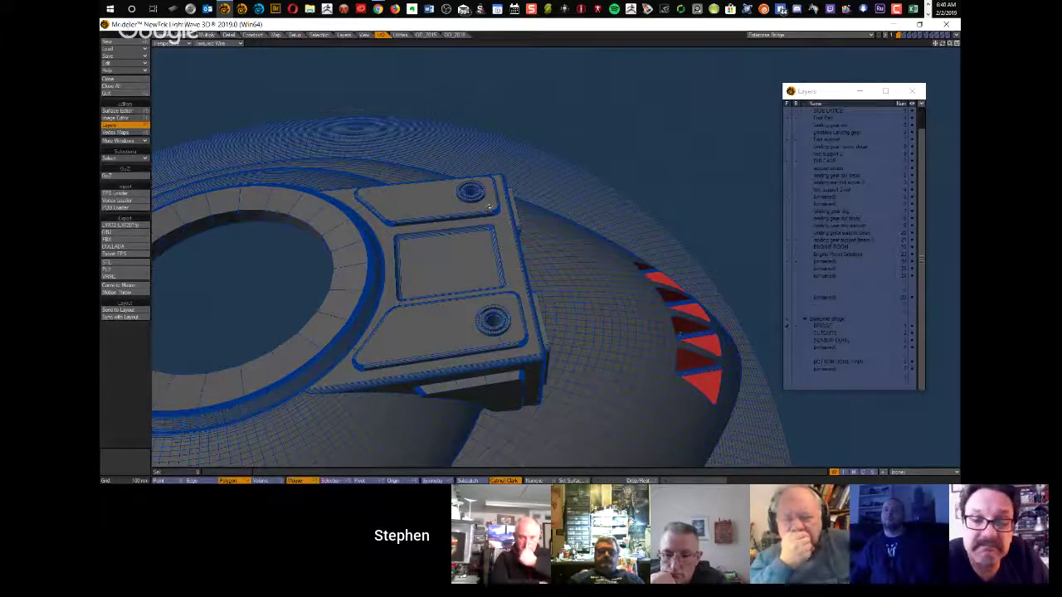
mouse_move(514, 228)
alt+mouse_down()
mouse_move(494, 259)
mouse_move(246, 324)
mouse_move(256, 457)
mouse_move(382, 290)
mouse_move(440, 283)
mouse_move(508, 189)
mouse_move(720, 205)
mouse_move(574, 208)
mouse_move(609, 244)
mouse_move(555, 249)
mouse_move(547, 274)
mouse_move(512, 284)
mouse_move(471, 217)
mouse_move(514, 187)
mouse_move(557, 192)
mouse_move(535, 219)
alt+mouse_up()
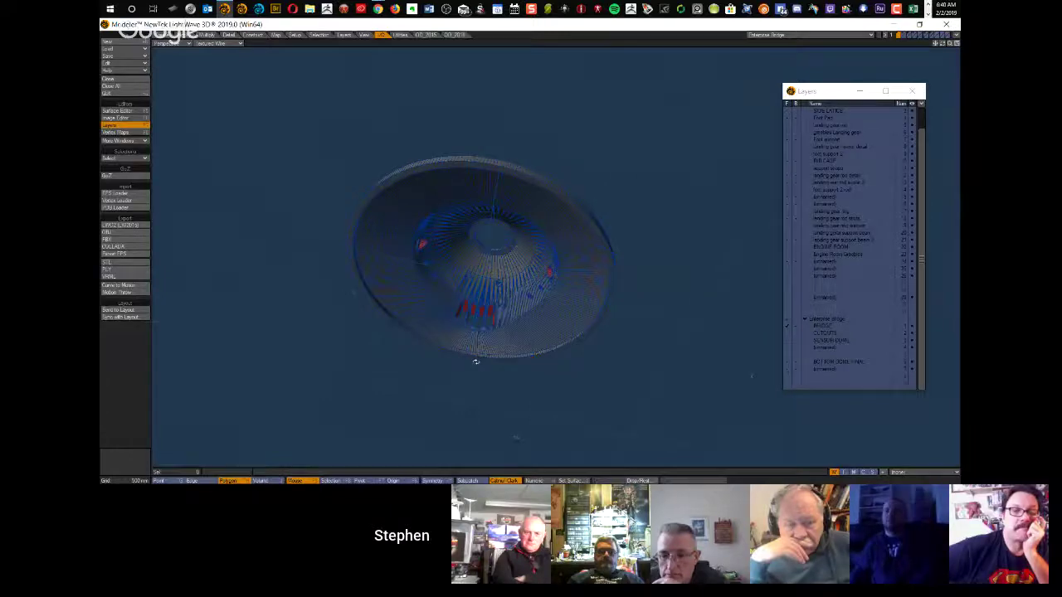
alt+drag(540, 229, 398, 328)
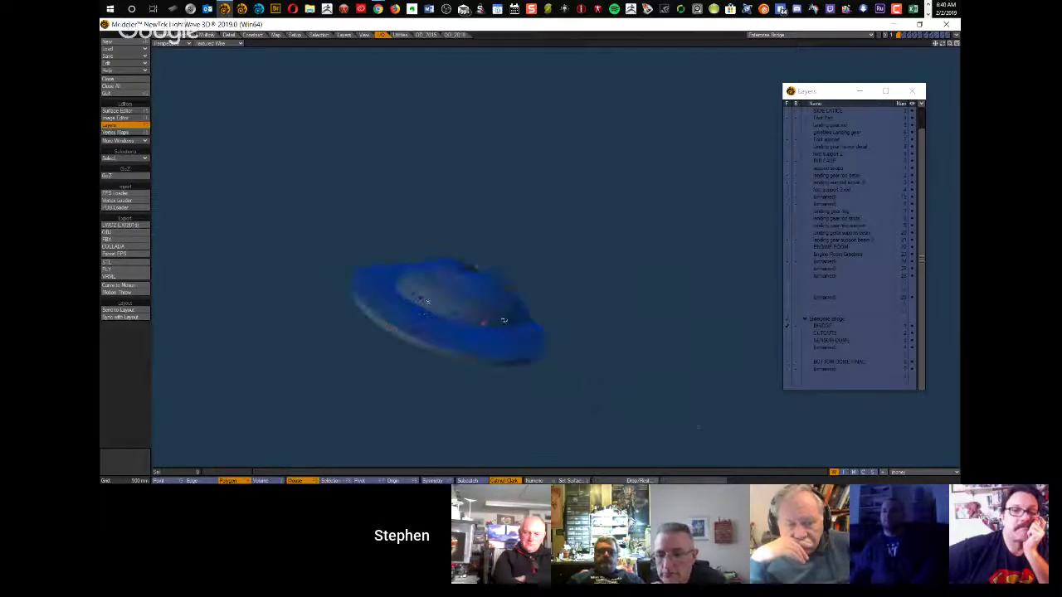
ctrl+alt+drag(573, 316, 599, 319)
mouse_move(599, 320)
alt+shift+mouse_down()
mouse_move(705, 255)
mouse_move(597, 306)
alt+shift+mouse_up()
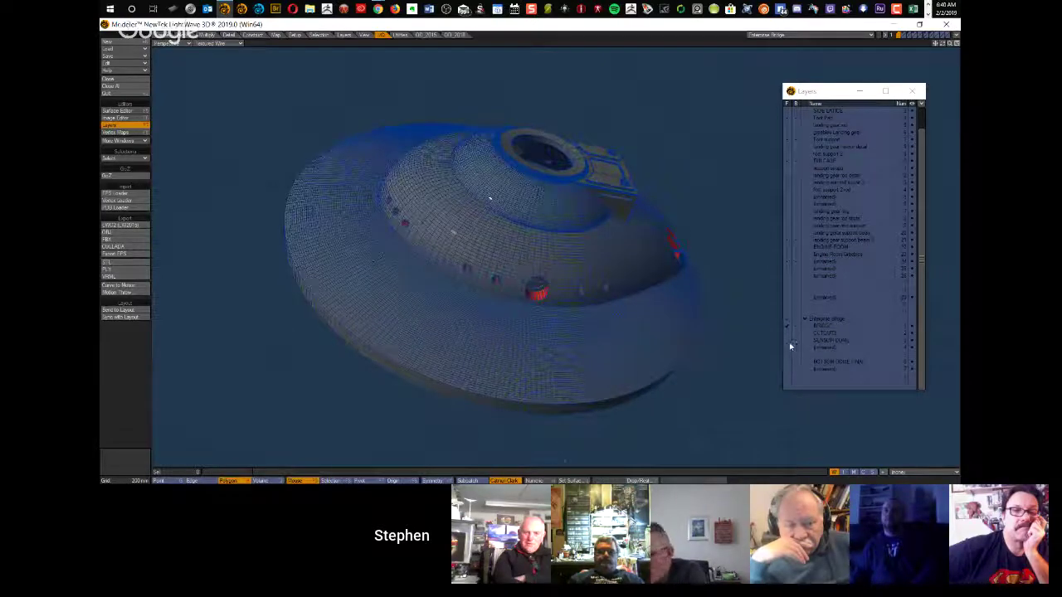
Step: Add the SENSOR DOME layer over the bridge, isolate it and examine the dome from all sides
ctrl+alt+drag(552, 140, 748, 264)
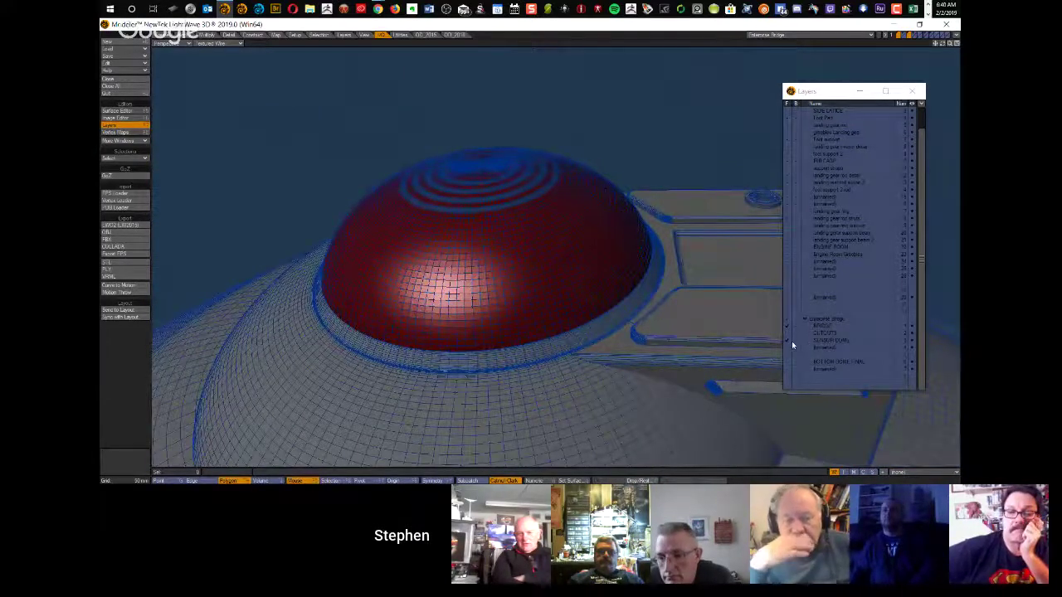
click(788, 340)
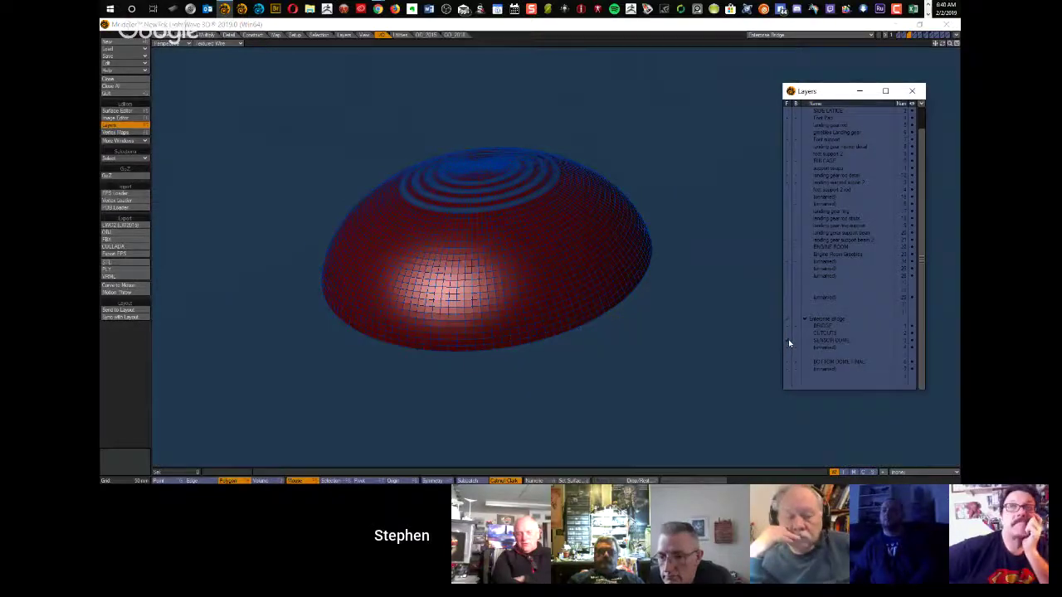
alt+drag(516, 351, 513, 225)
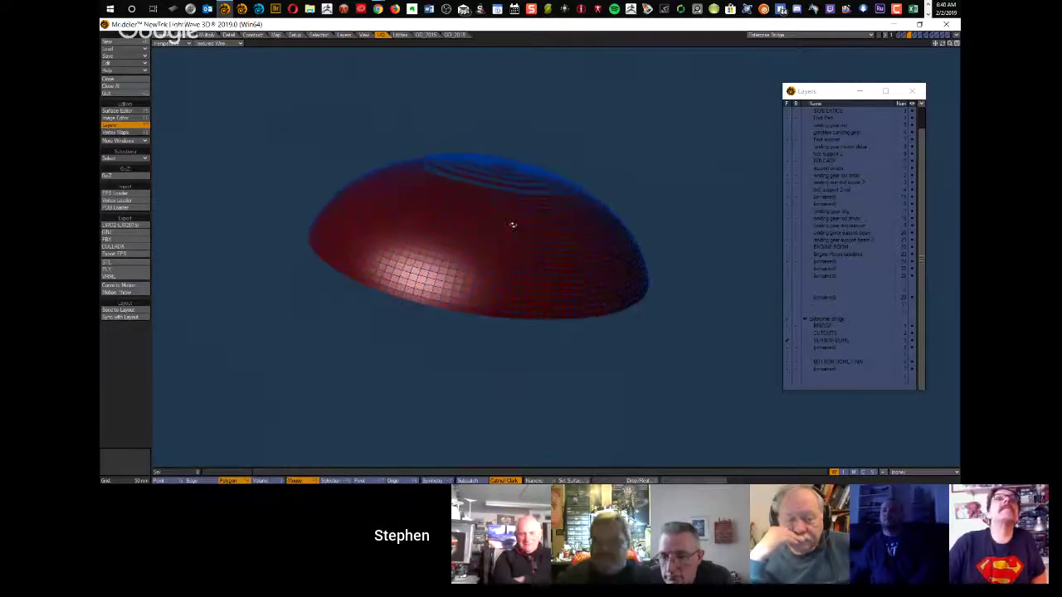
scroll(515, 208, up, 5)
scroll(535, 207, down, 4)
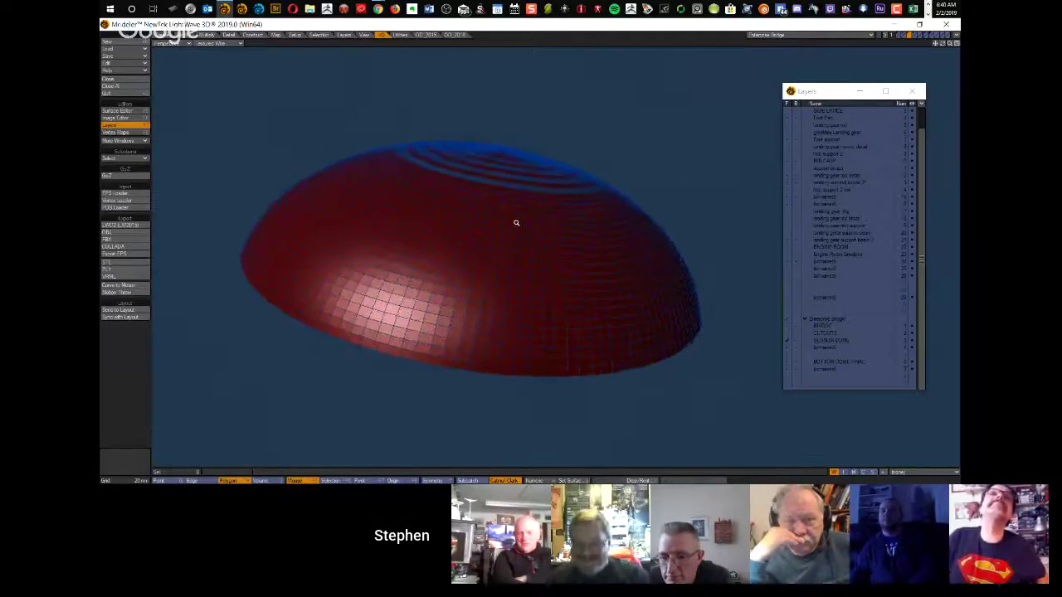
ctrl+alt+drag(518, 223, 465, 274)
alt+shift+drag(589, 154, 389, 222)
mouse_move(363, 286)
ctrl+alt+mouse_down()
mouse_move(263, 305)
mouse_move(278, 338)
mouse_move(351, 296)
ctrl+alt+mouse_up()
alt+drag(371, 353, 515, 189)
scroll(372, 254, down, 4)
alt+drag(373, 253, 496, 304)
alt+drag(606, 196, 567, 315)
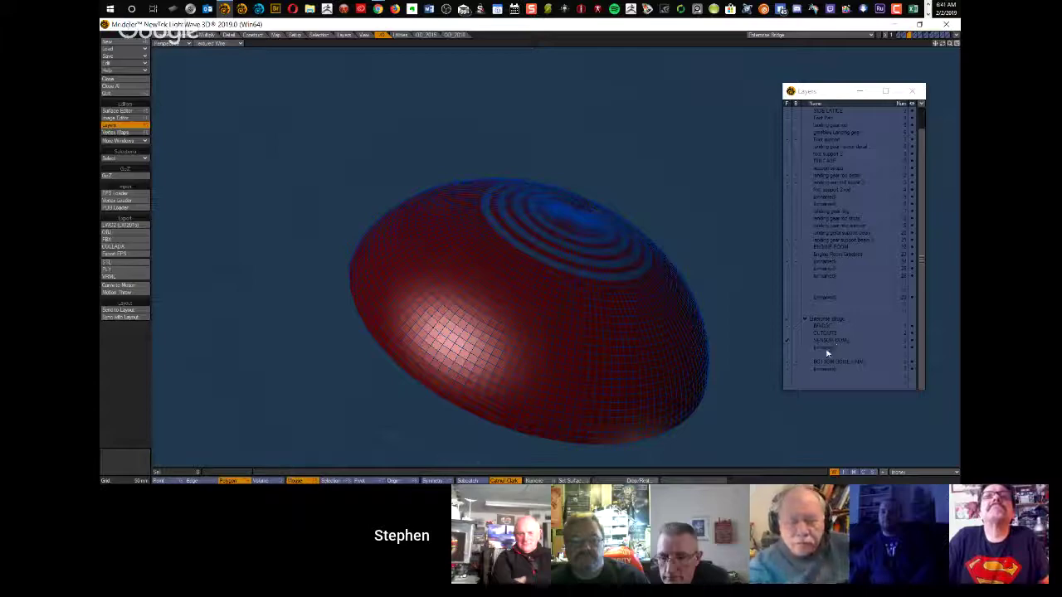
Step: Show all Enterprise Bridge layers together, isolate the BOTTOM DOME FINAL layer and fit it in the view
click(787, 321)
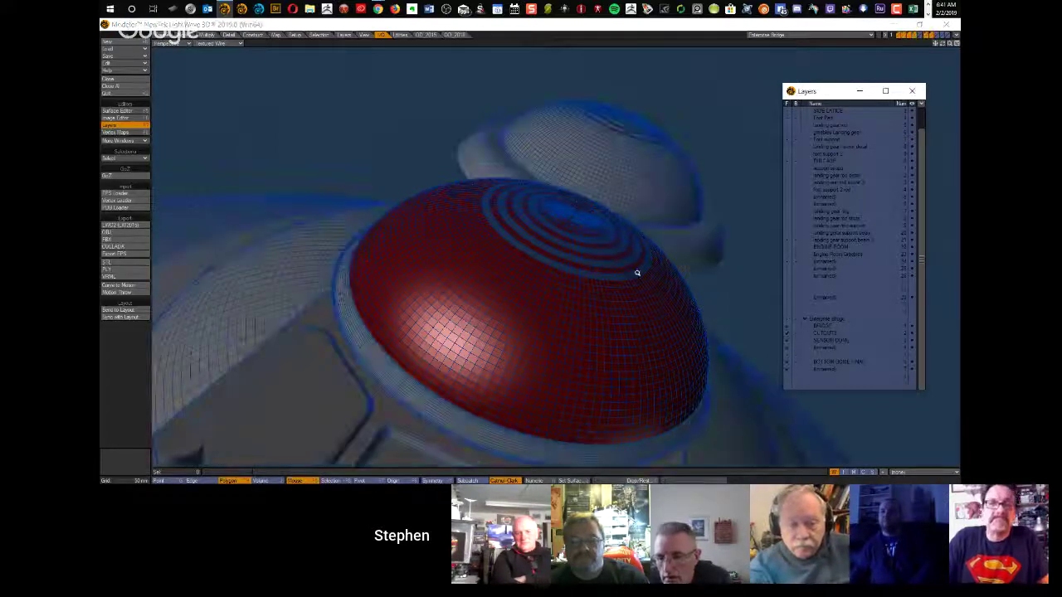
ctrl+alt+drag(637, 273, 475, 282)
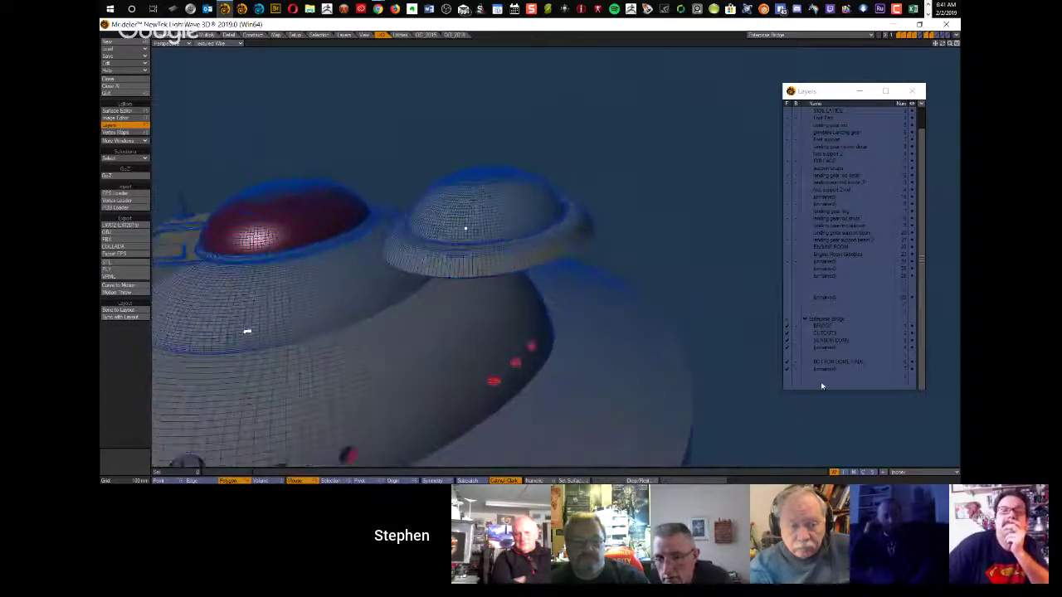
click(787, 366)
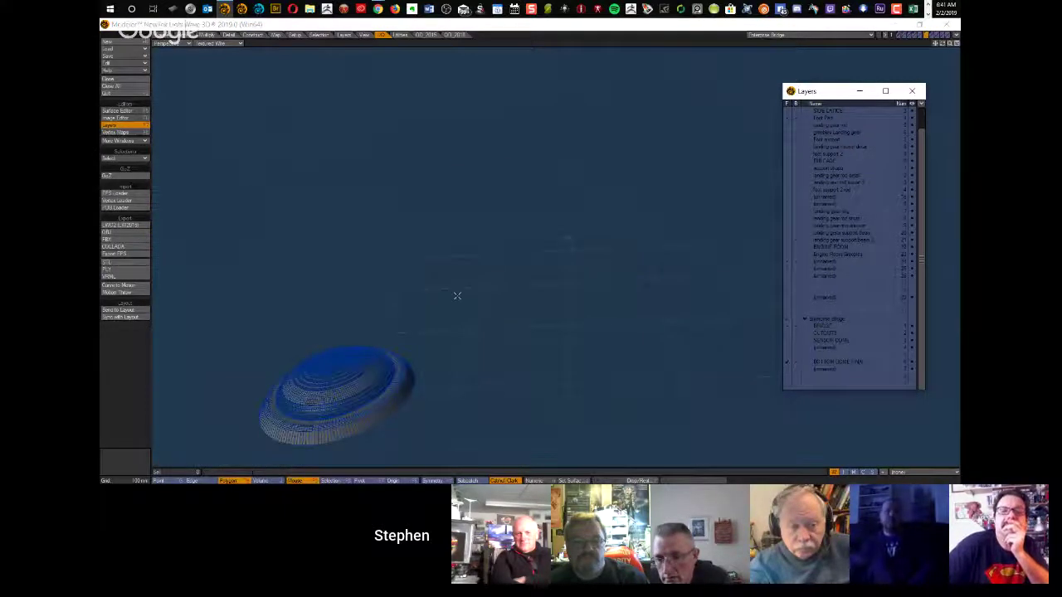
key(a)
alt+drag(557, 264, 547, 354)
alt+drag(459, 298, 500, 293)
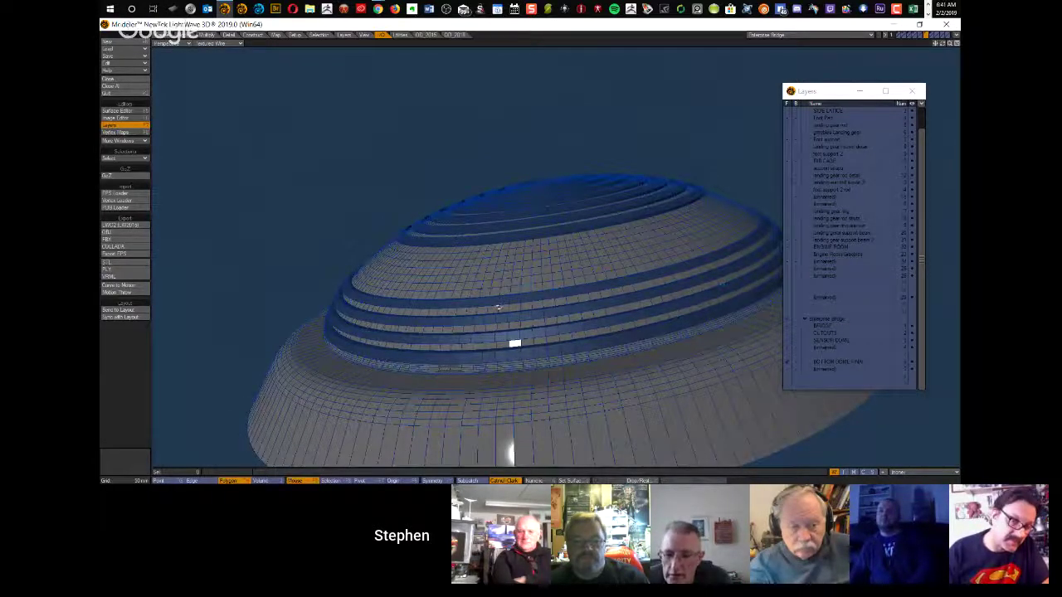
Step: Examine the bottom dome's stepped rings and flared rim from the side, from below and upside down
alt+drag(560, 290, 578, 312)
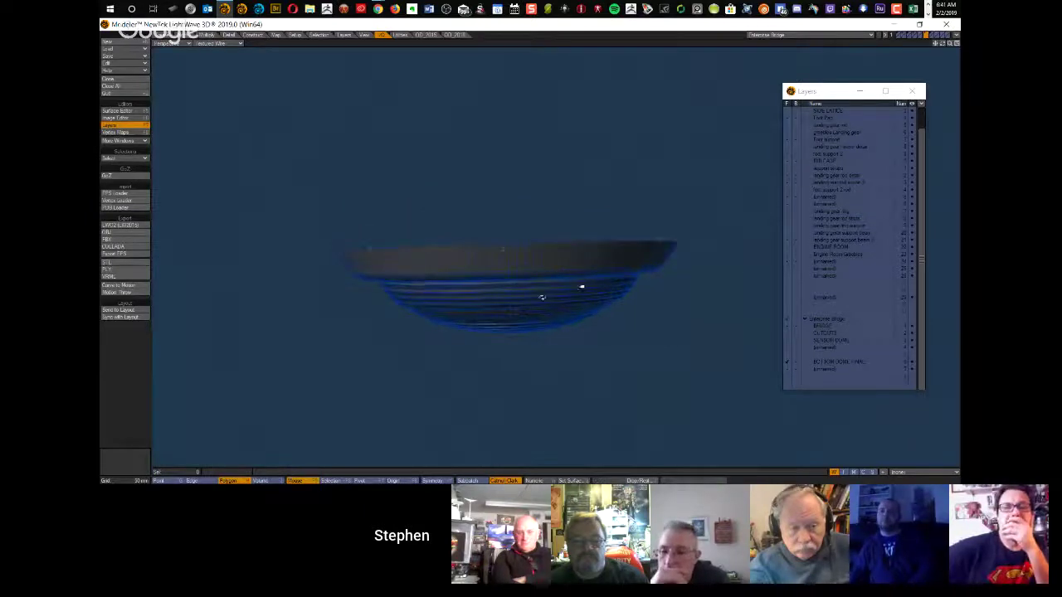
ctrl+alt+drag(502, 277, 528, 286)
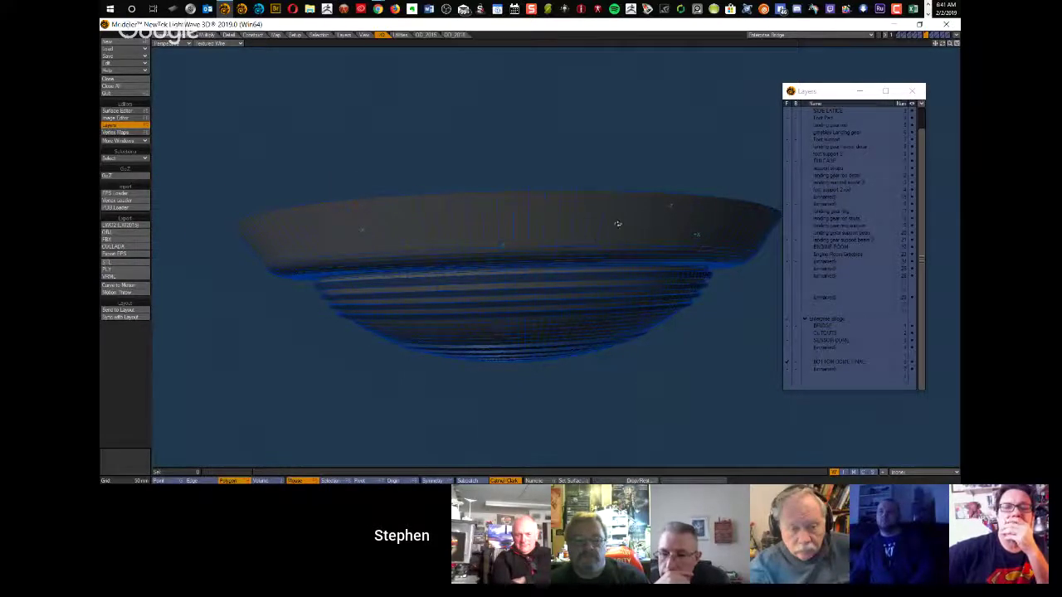
alt+drag(617, 223, 452, 337)
alt+drag(501, 270, 566, 256)
alt+drag(497, 223, 469, 256)
alt+drag(516, 287, 508, 149)
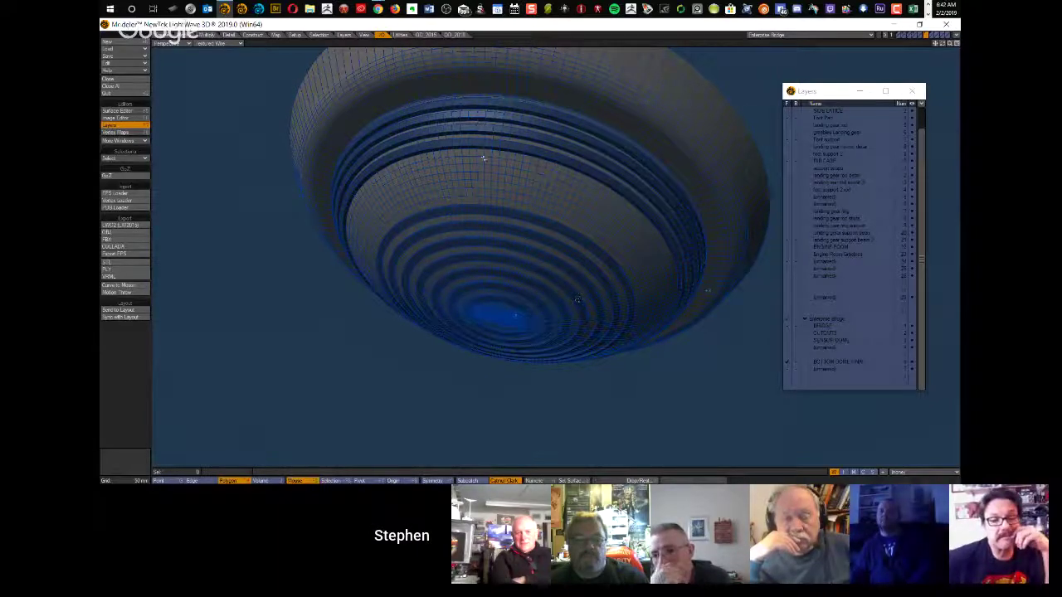
alt+drag(508, 159, 563, 289)
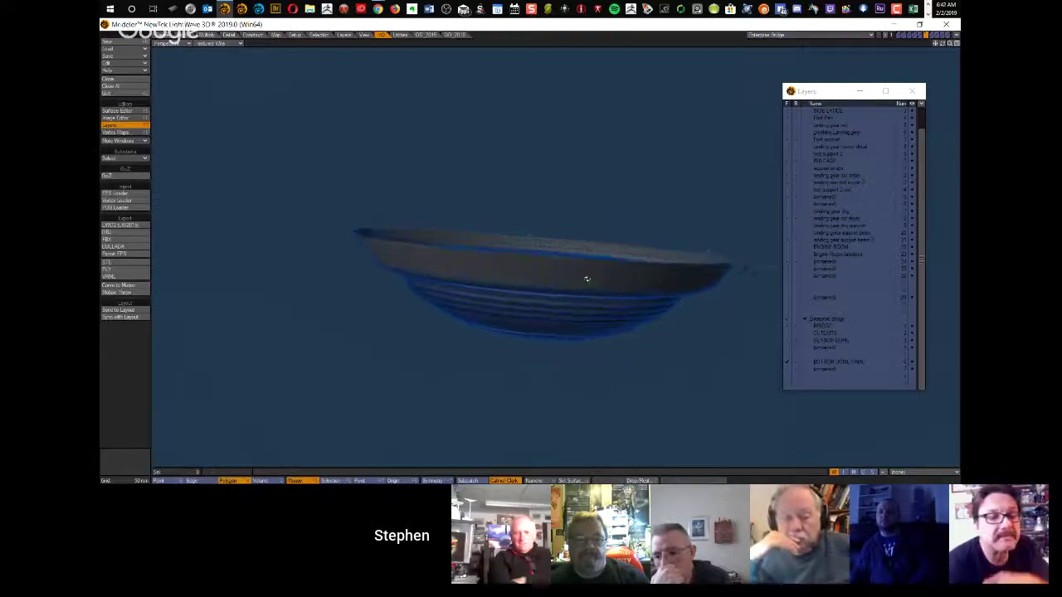
alt+drag(587, 279, 508, 268)
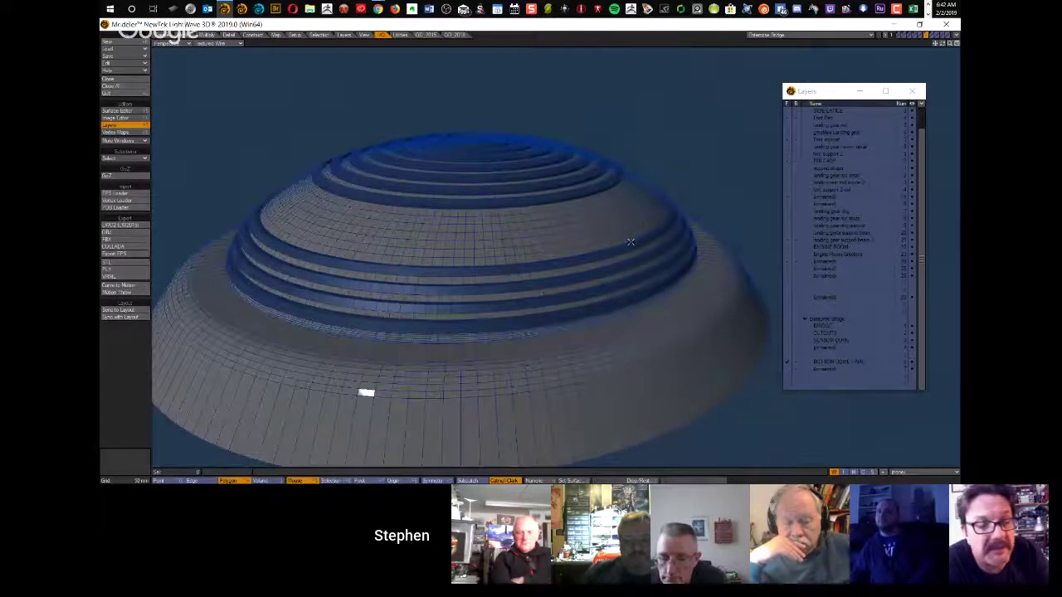
Step: Bring all Enterprise Bridge layers back into the foreground and inspect the round side windows of the bridge close up
click(810, 321)
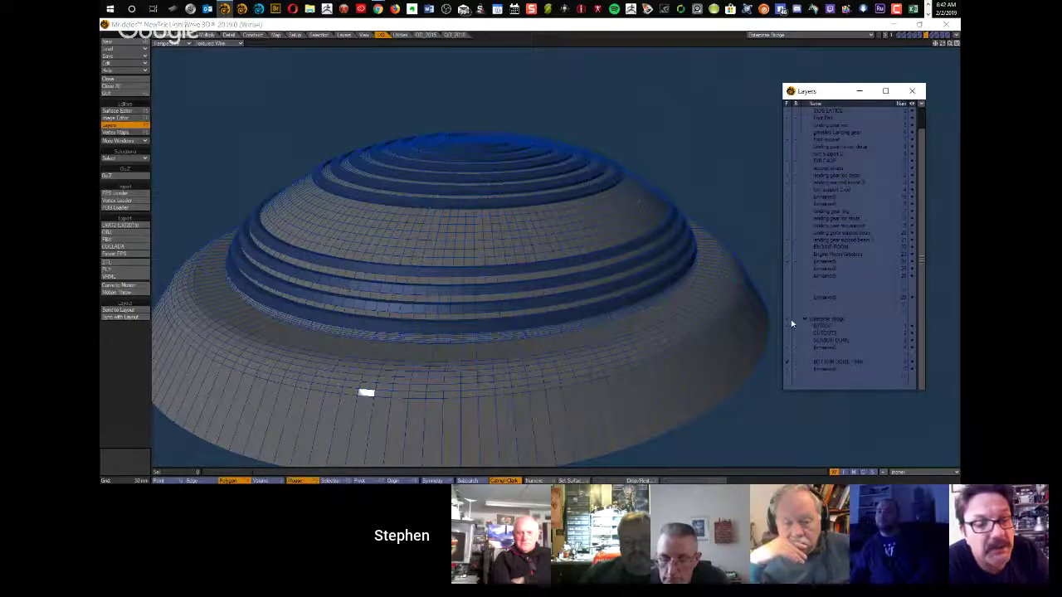
click(786, 322)
ctrl+alt+drag(625, 265, 515, 262)
ctrl+alt+drag(581, 233, 551, 235)
alt+drag(416, 214, 385, 219)
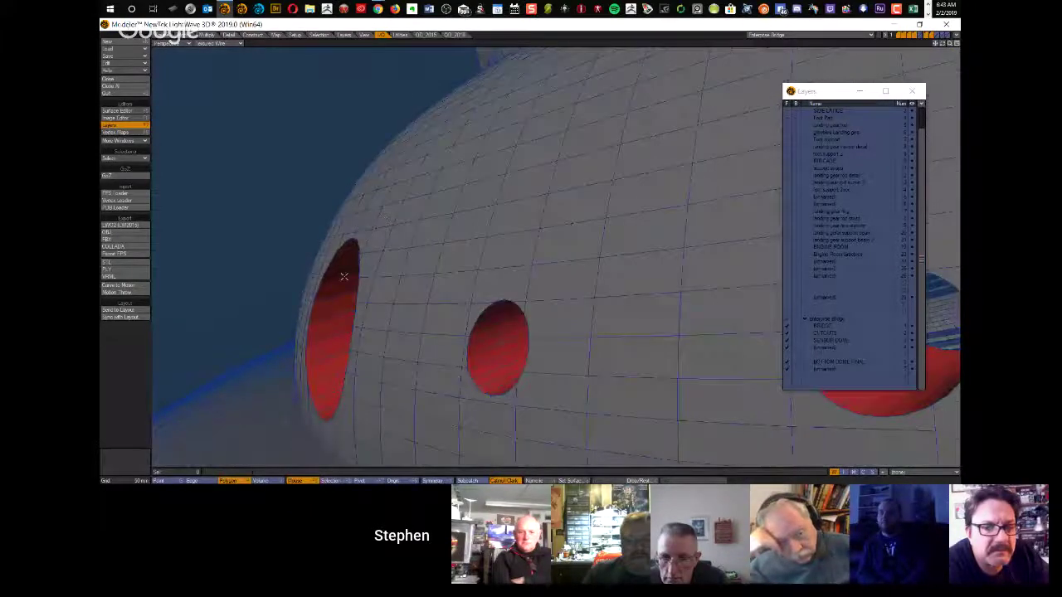
alt+drag(346, 323, 706, 297)
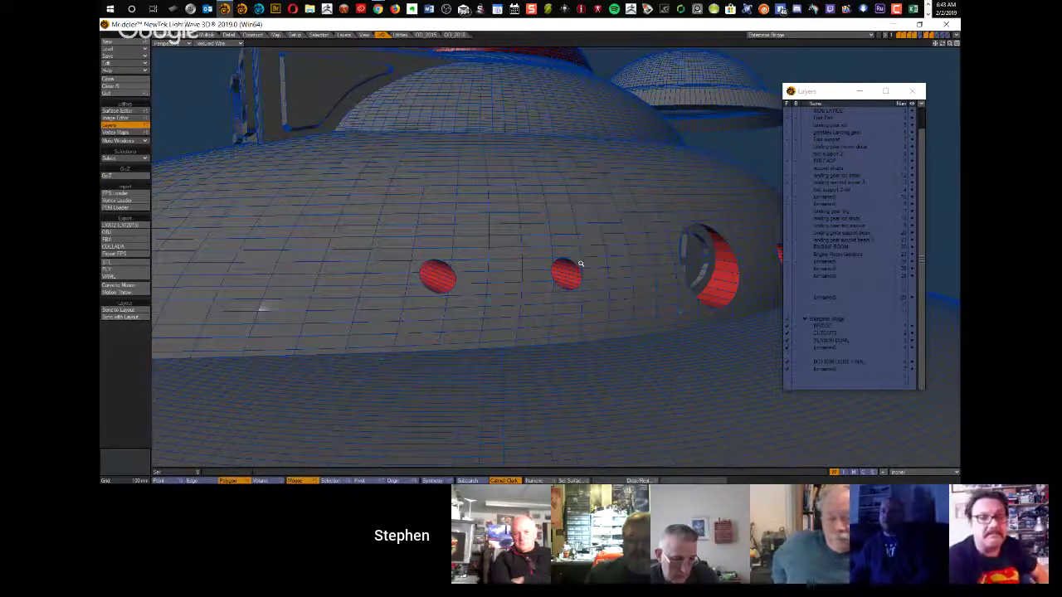
ctrl+alt+drag(581, 264, 545, 276)
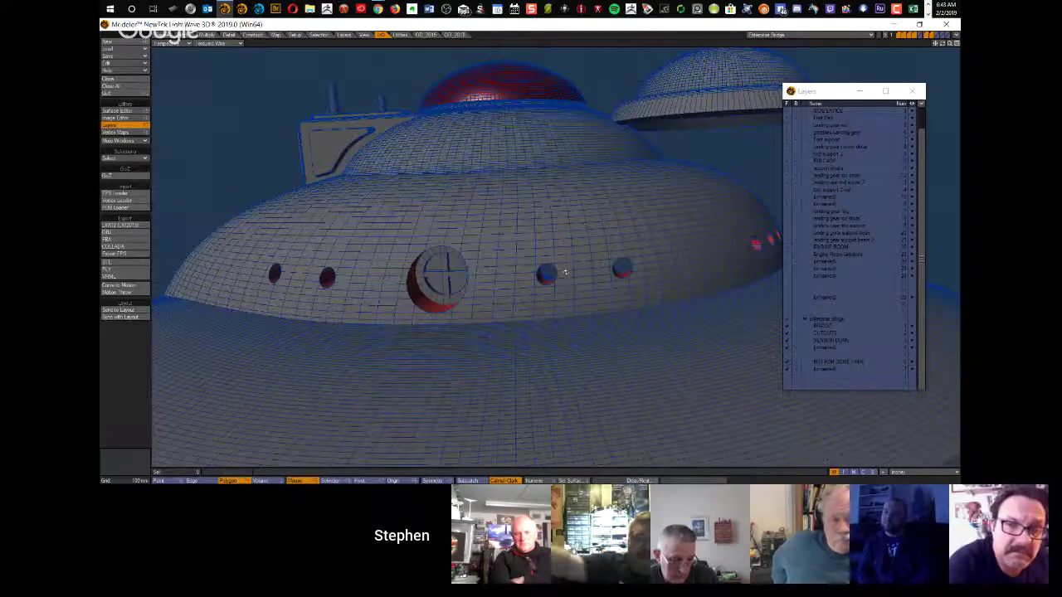
Step: Look through a round side window into the bridge interior, and examine the hollow underside and the assembled exterior
alt+drag(608, 277, 560, 275)
alt+drag(445, 270, 513, 256)
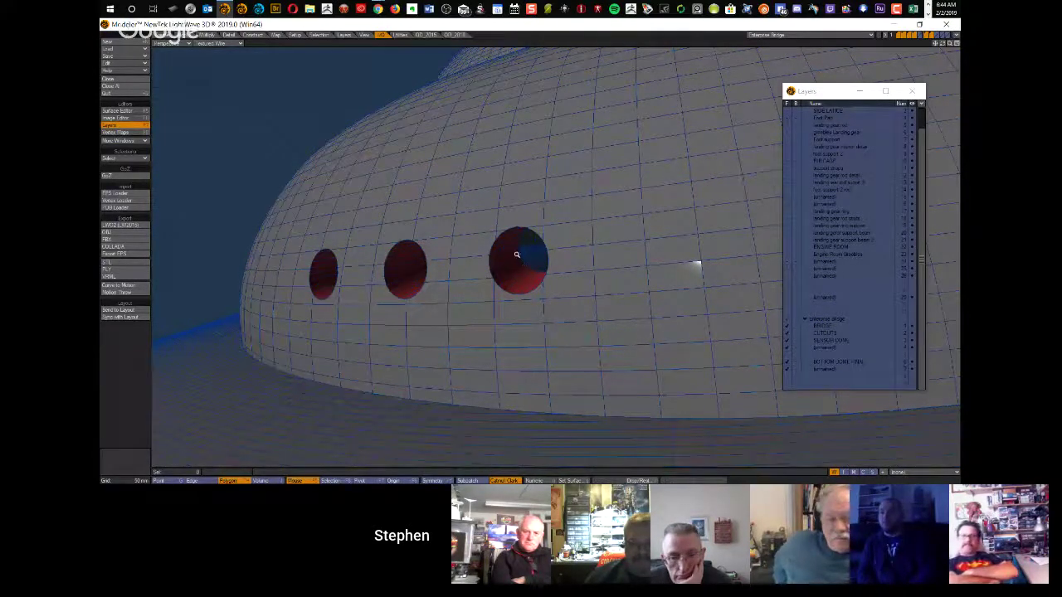
ctrl+alt+drag(544, 262, 523, 264)
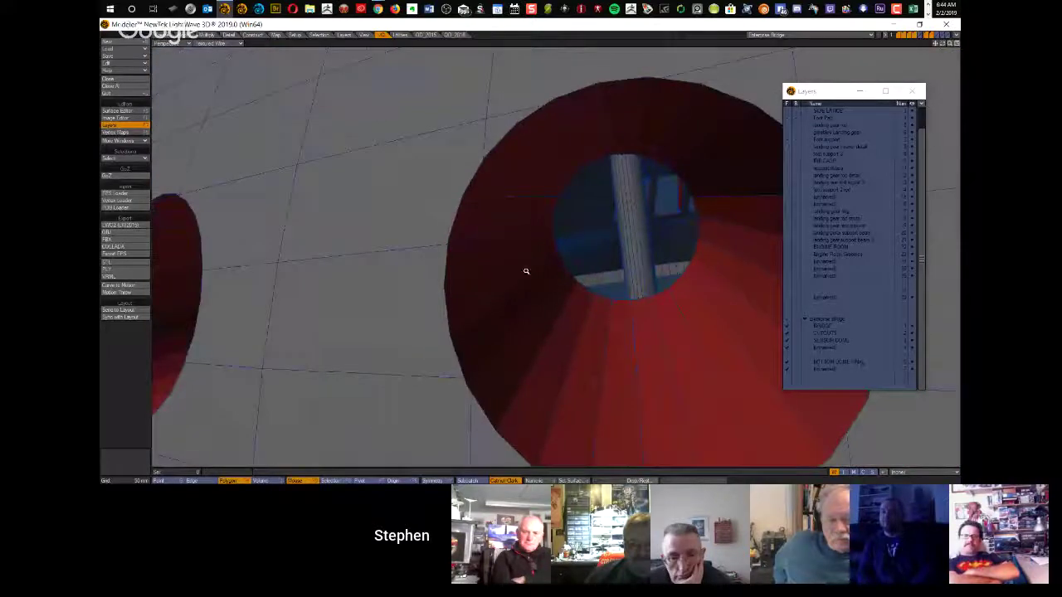
ctrl+alt+drag(619, 274, 554, 277)
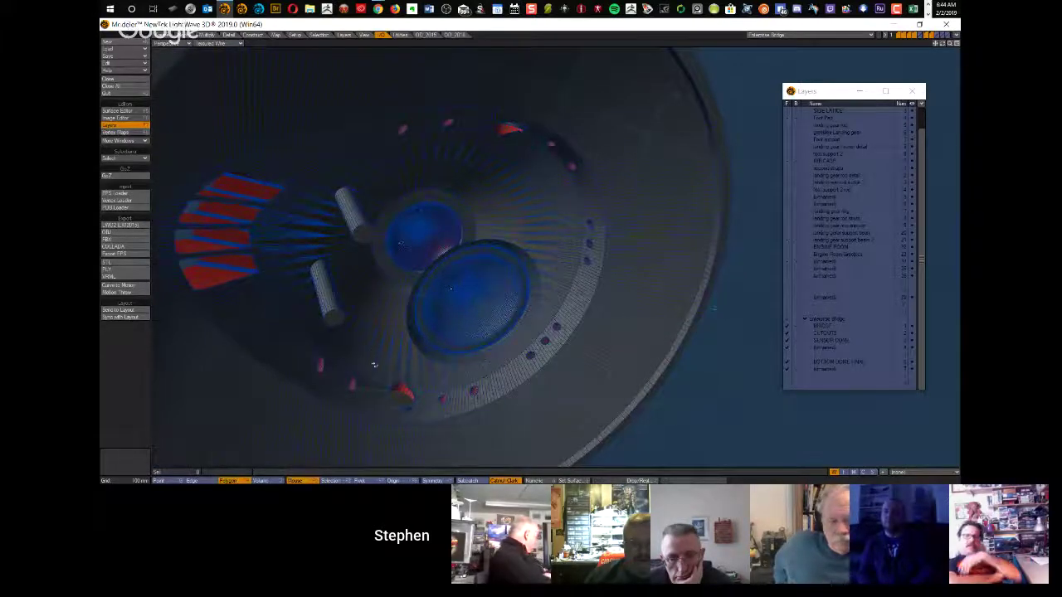
scroll(386, 379, up, 6)
alt+drag(436, 387, 481, 263)
alt+drag(481, 264, 540, 238)
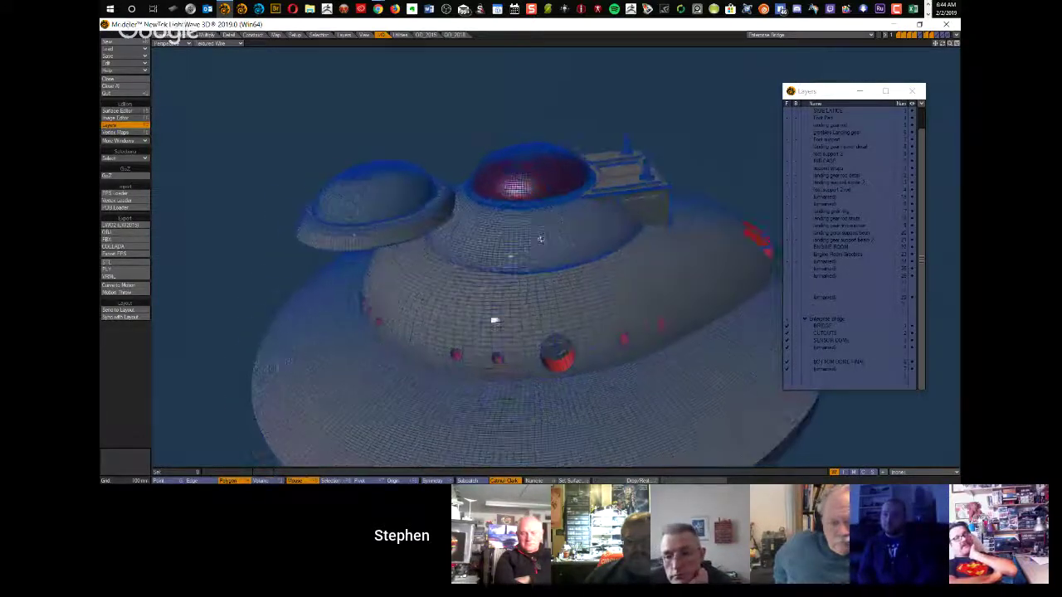
Step: Isolate the BRIDGE layer and examine the bridge body, its windows and its saucer rim from several angles
click(788, 329)
ctrl+alt+drag(557, 304, 542, 218)
scroll(535, 216, down, 3)
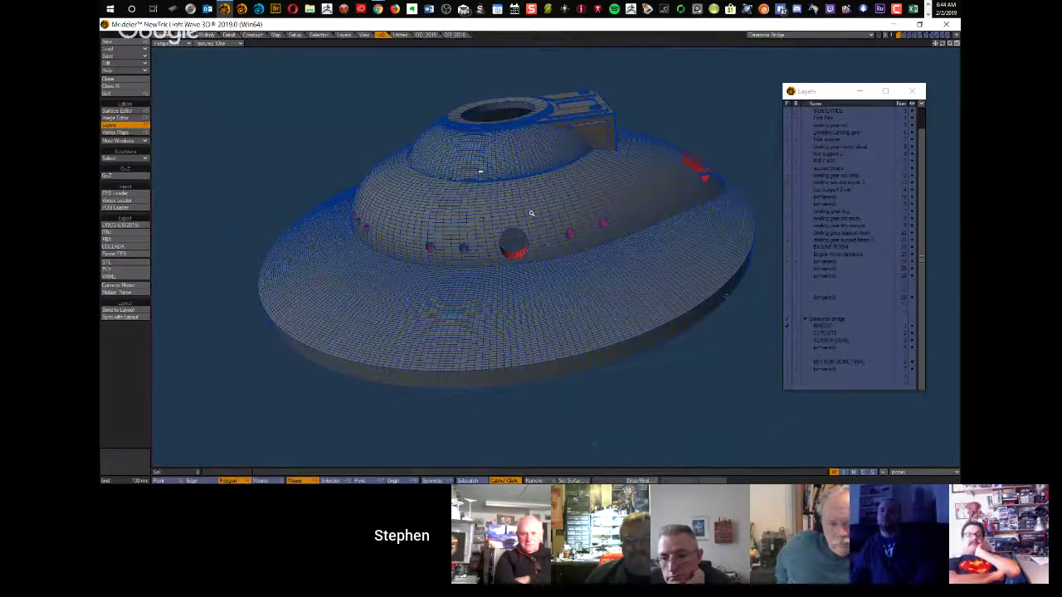
alt+drag(531, 213, 547, 268)
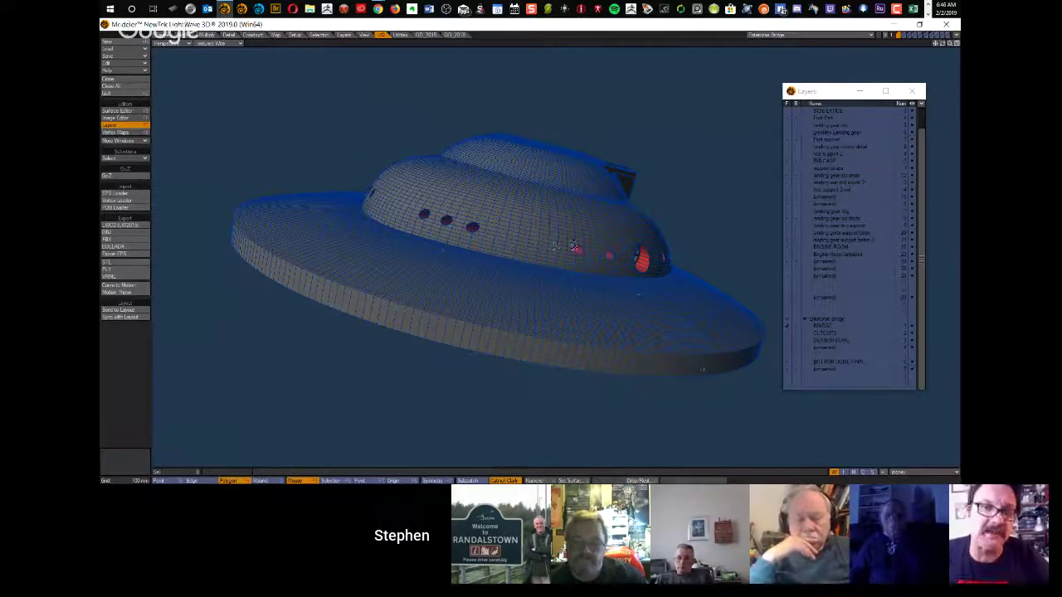
scroll(579, 250, down, 2)
mouse_move(536, 225)
alt+mouse_down()
mouse_move(482, 244)
mouse_move(545, 194)
mouse_move(543, 211)
alt+mouse_up()
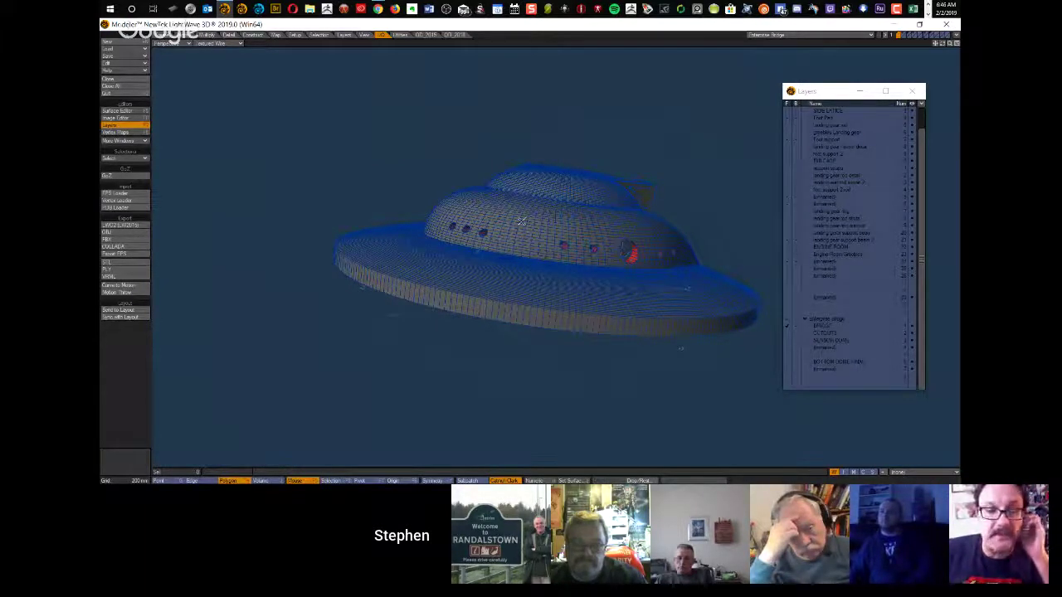
Step: Start loading another object and browse the project folders in 0 Lightwave Projects for the one holding the Enterprise base
key(ctrl+o)
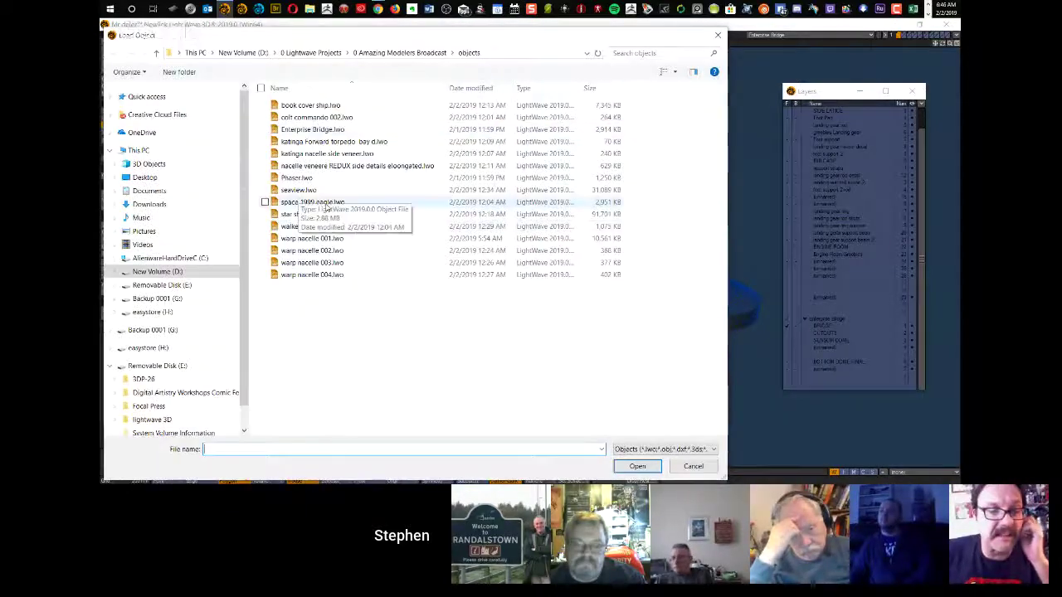
click(332, 53)
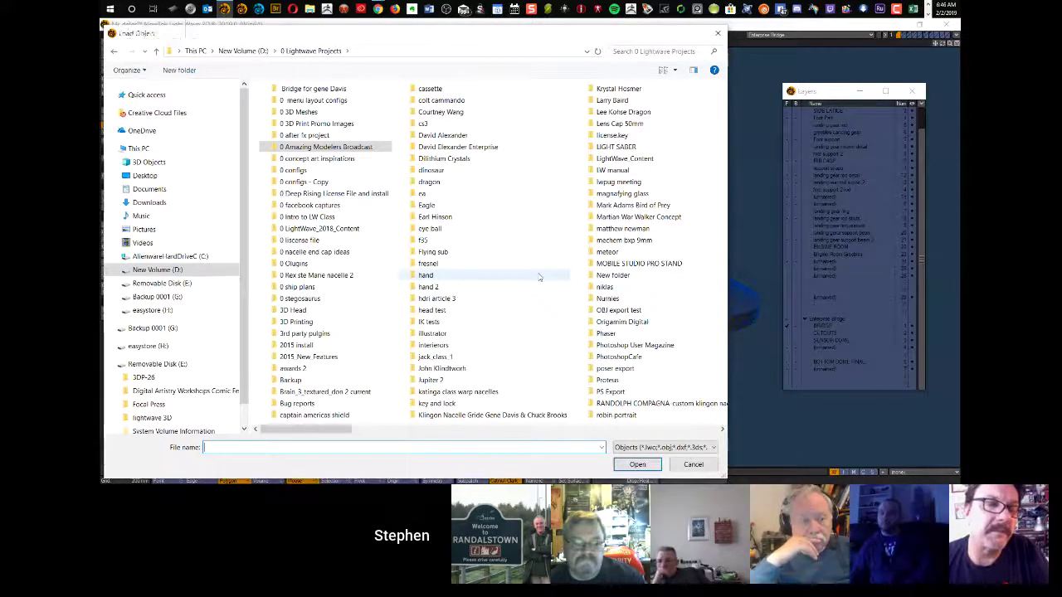
text(ro)
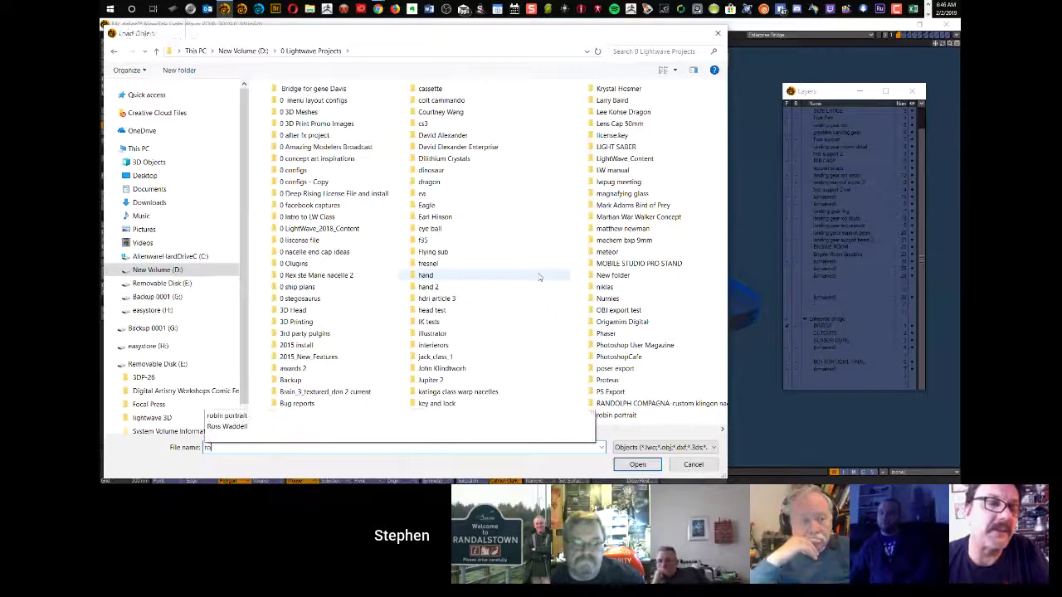
click(651, 269)
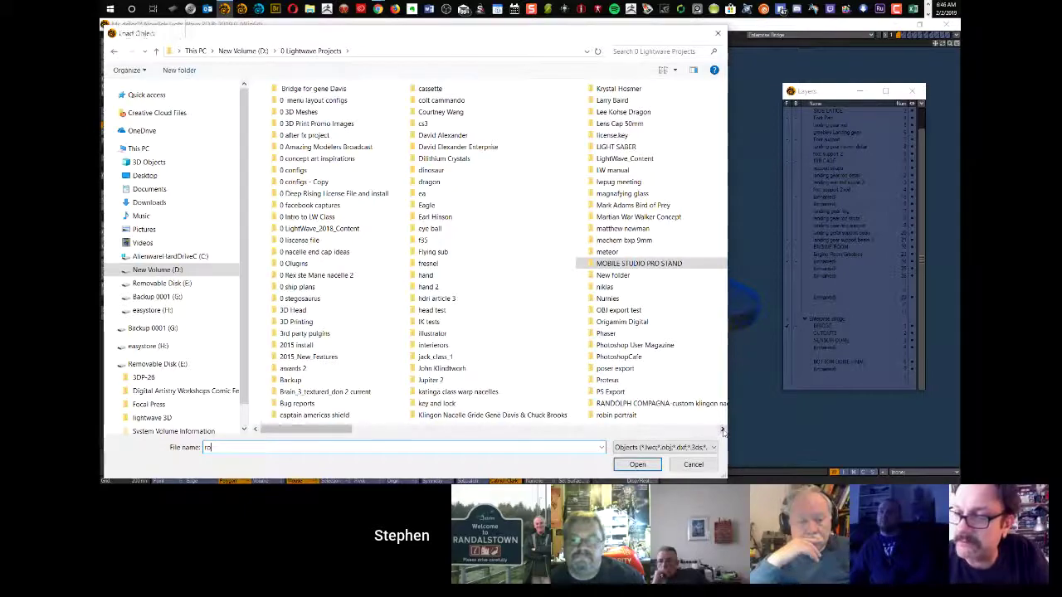
click(723, 432)
Step: Load Enterprise Base_v0065.lwo from the objects folder of the project named after a person, and orbit around it
click(645, 88)
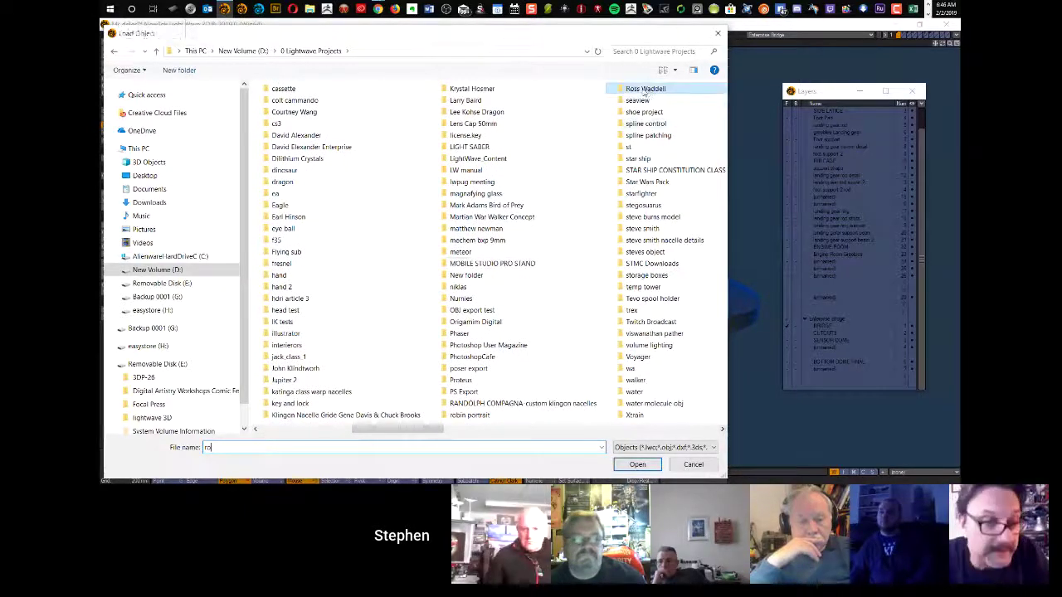
double_click(620, 93)
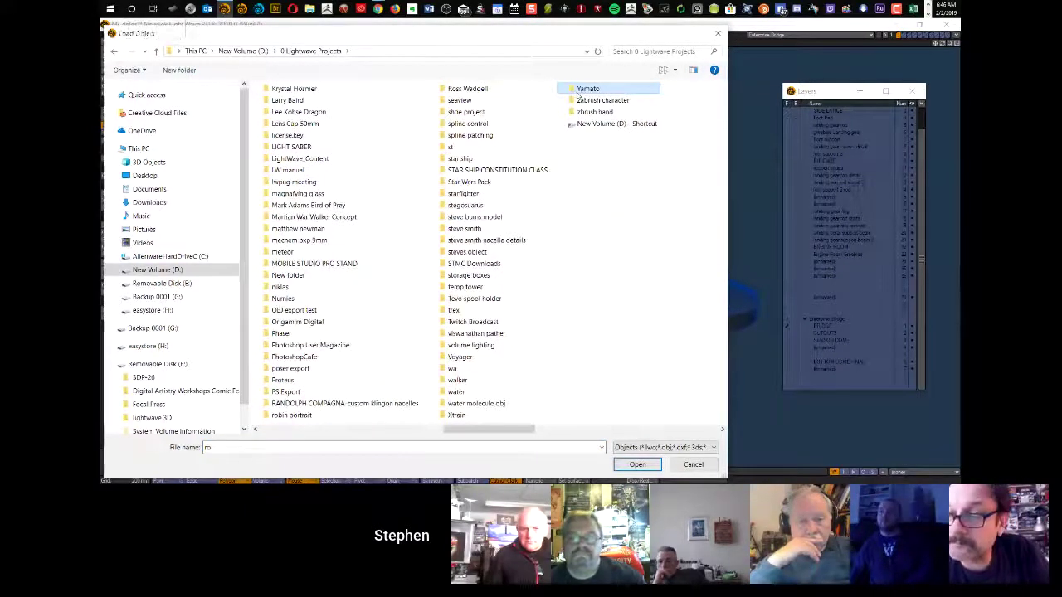
double_click(465, 89)
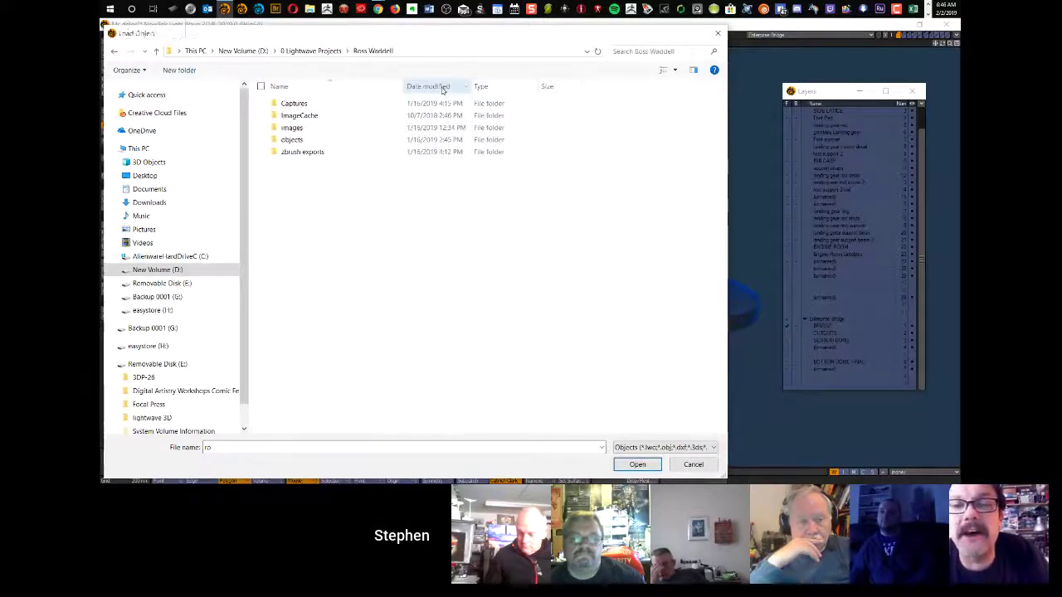
double_click(290, 139)
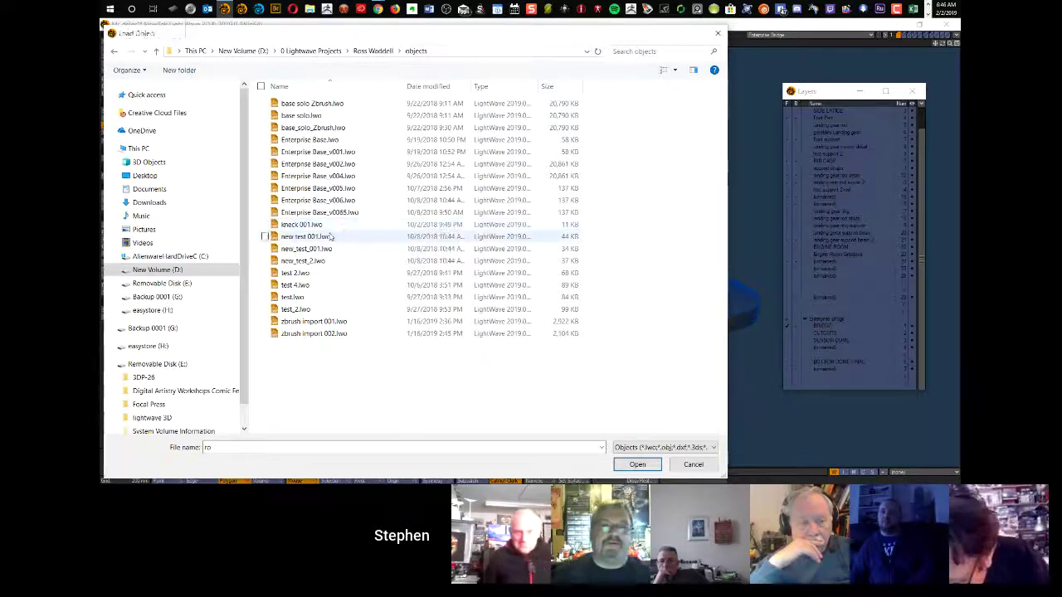
double_click(278, 213)
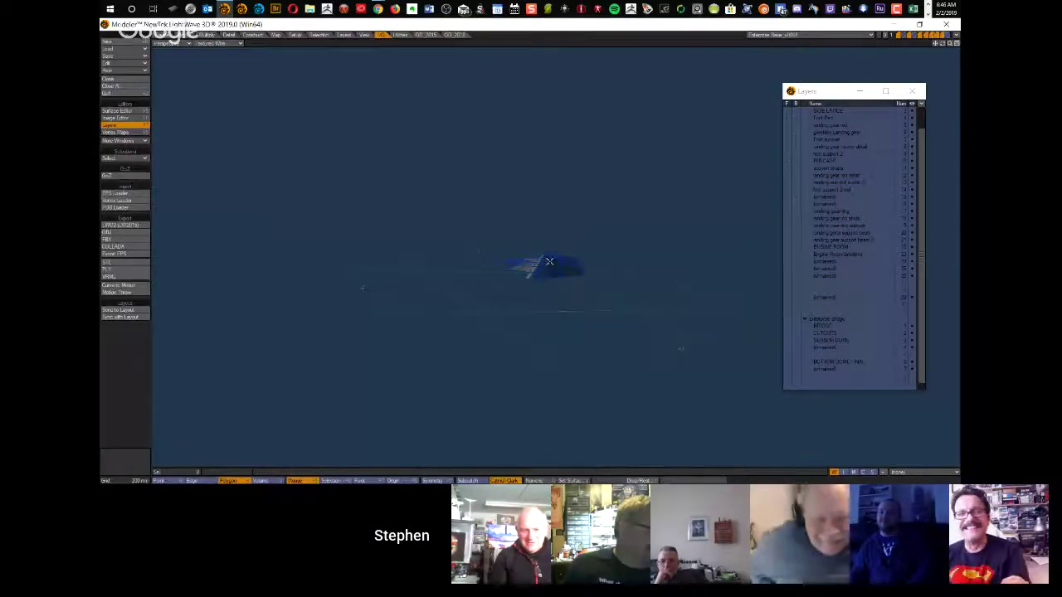
ctrl+alt+drag(575, 270, 550, 304)
alt+drag(659, 266, 379, 316)
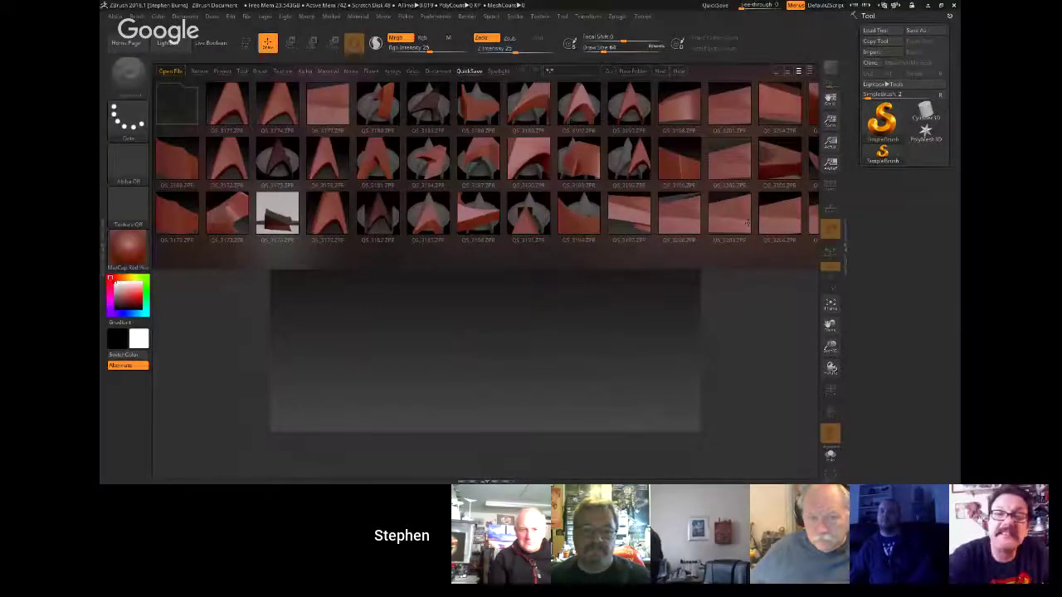
Step: Switch to ZBrush, browse the QuickSave projects and open QS_3195.ZPR
drag(749, 155, 590, 158)
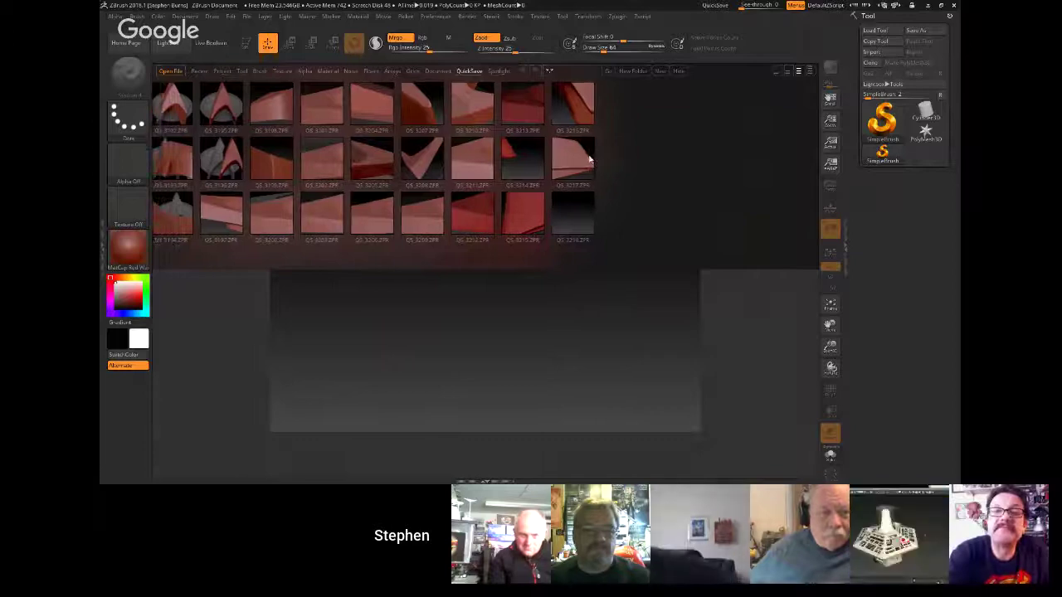
scroll(590, 160, up, 2)
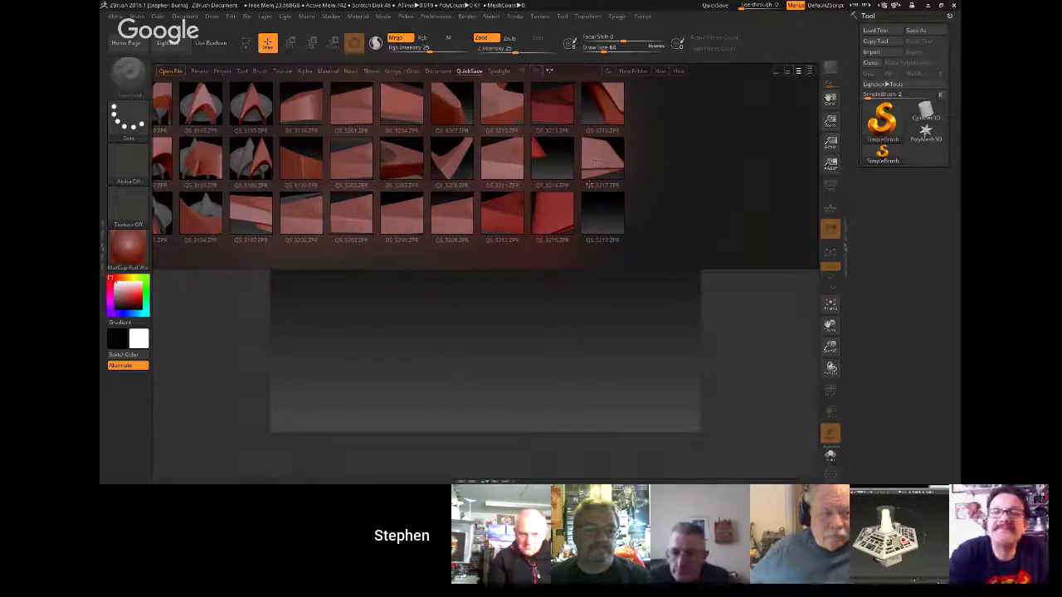
scroll(484, 217, up, 10)
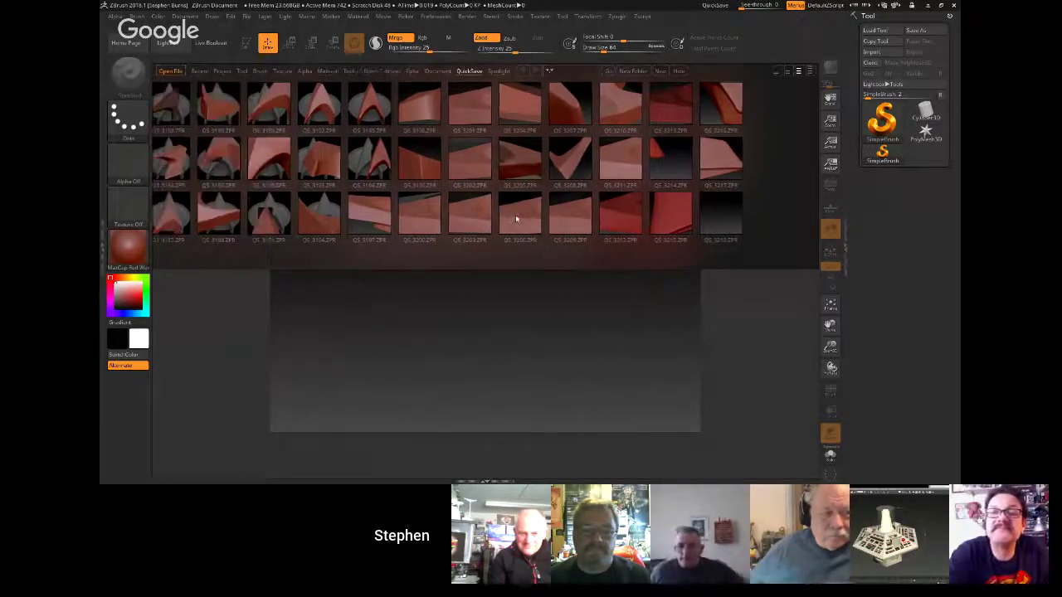
scroll(548, 222, up, 2)
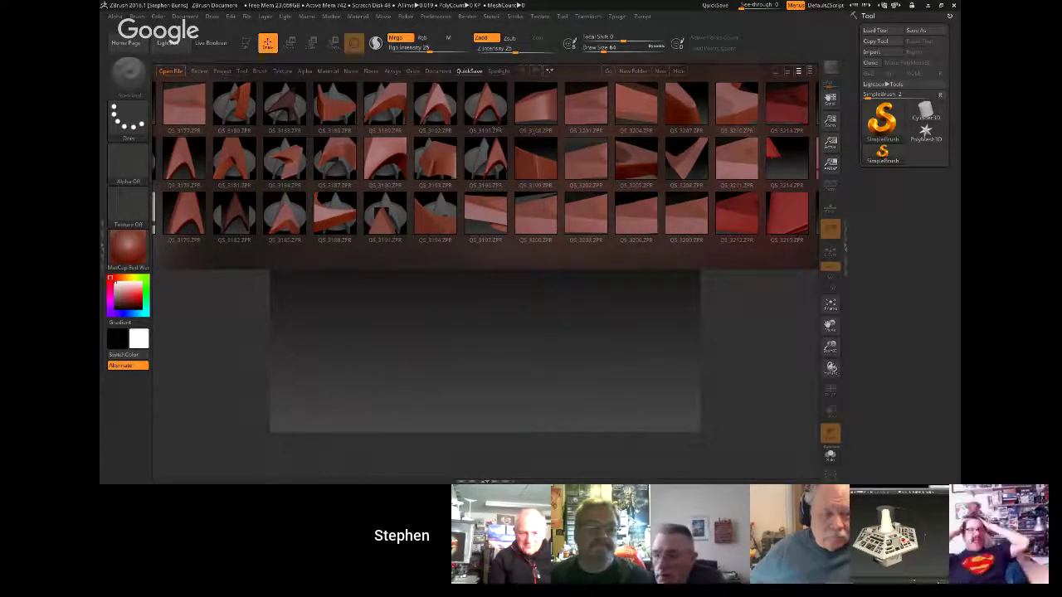
scroll(640, 192, down, 5)
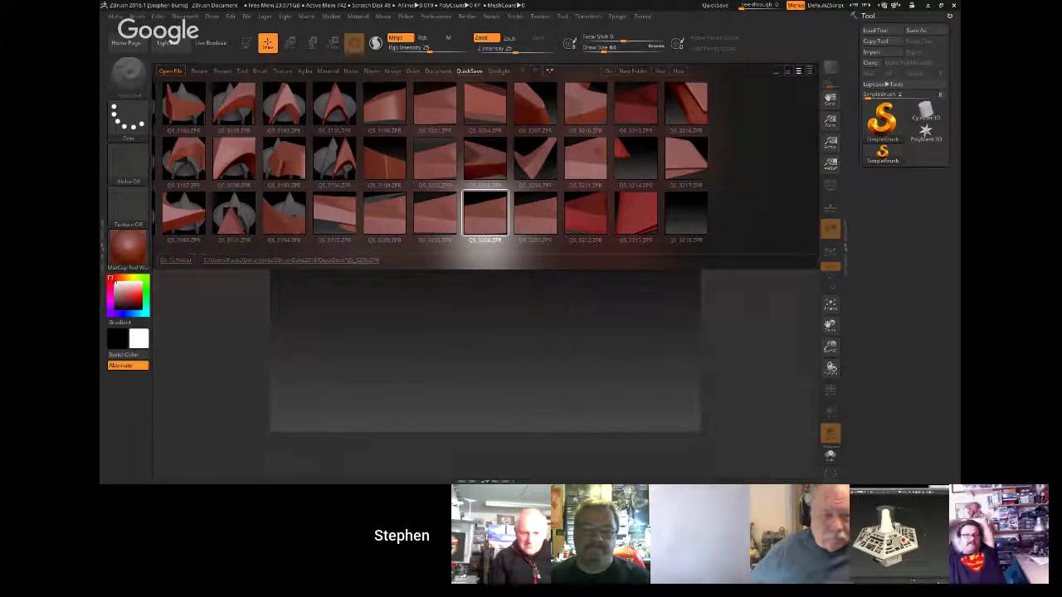
scroll(449, 168, up, 2)
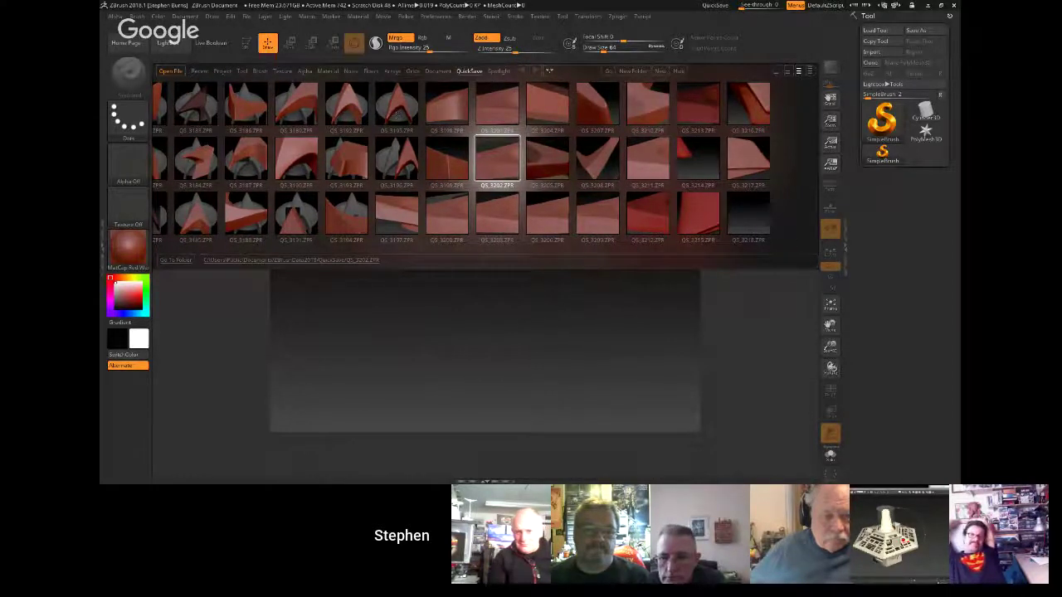
double_click(393, 122)
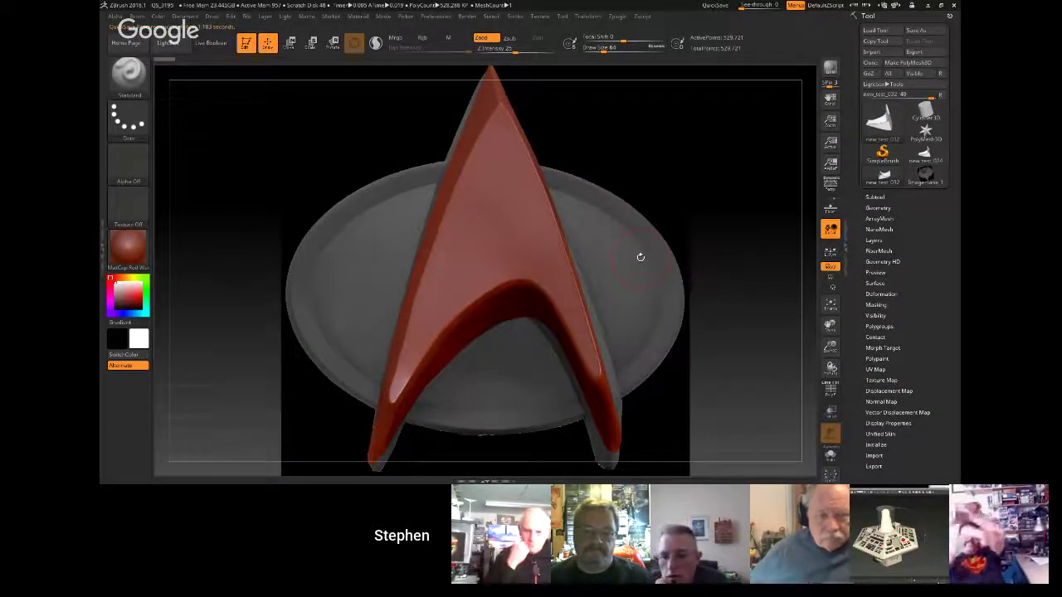
Step: Examine the delta-shaped base from the front, its inner arch and its side against the reference image
mouse_move(608, 281)
mouse_down()
mouse_move(580, 279)
mouse_move(632, 278)
mouse_move(610, 276)
mouse_up()
right_drag(610, 276, 672, 277)
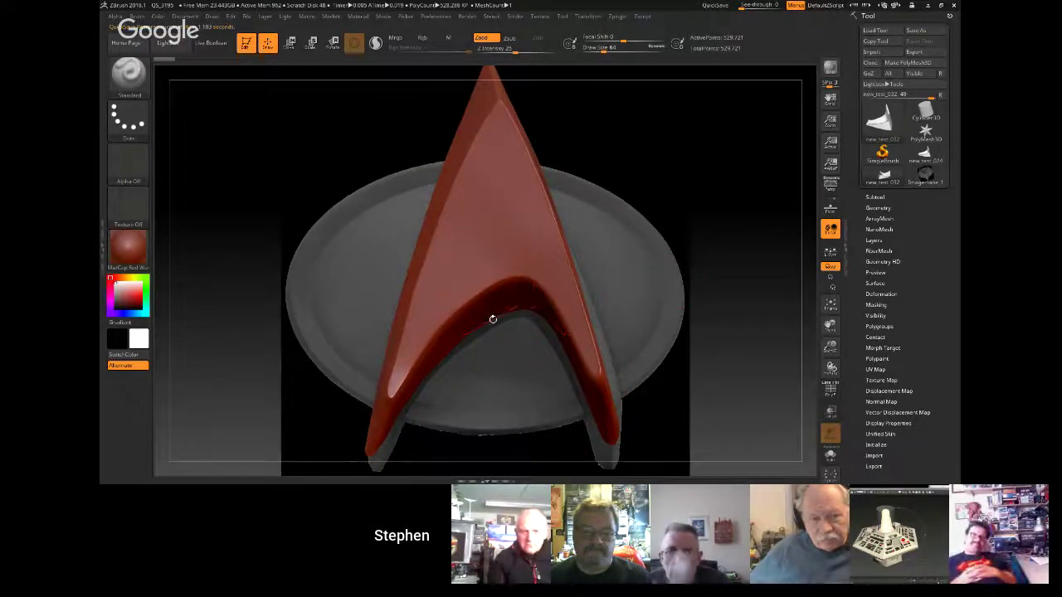
right_drag(464, 329, 583, 325)
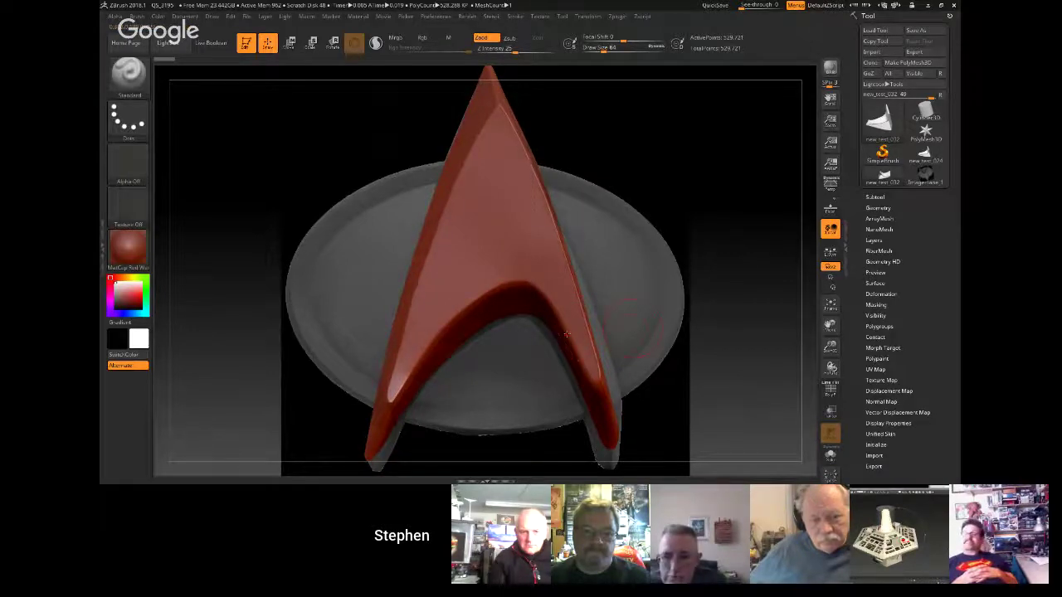
drag(533, 355, 405, 236)
drag(352, 282, 422, 300)
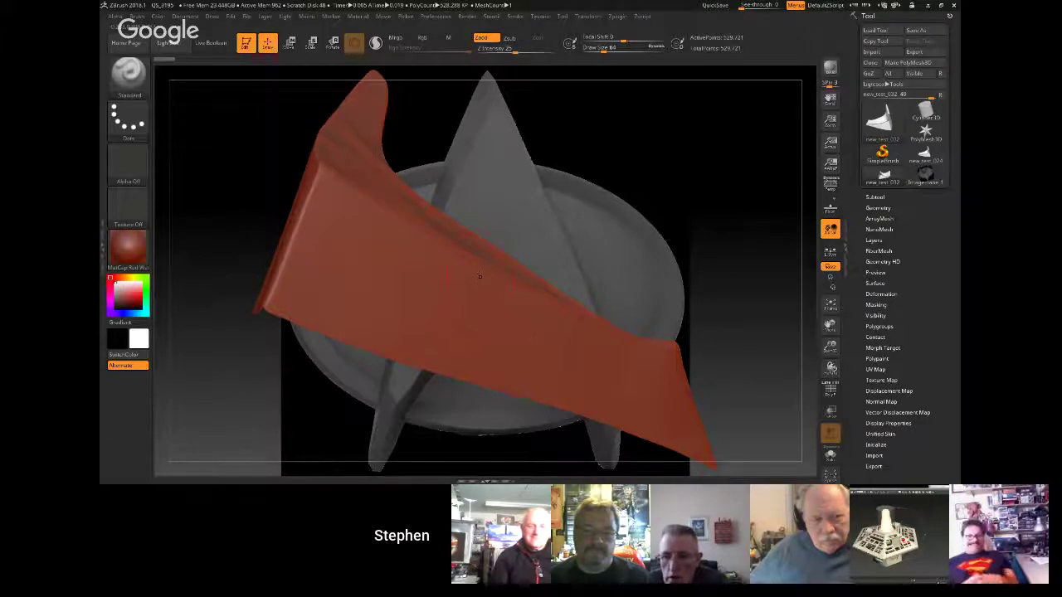
Step: Try freehand brush strokes on the delta's flat face beside the inner arch and check the surface from other angles
mouse_move(475, 257)
mouse_down()
mouse_move(432, 254)
mouse_move(479, 246)
mouse_up()
mouse_move(555, 273)
mouse_down()
mouse_move(550, 239)
mouse_move(512, 262)
mouse_move(503, 285)
mouse_move(543, 291)
mouse_move(528, 227)
mouse_up()
drag(464, 226, 445, 260)
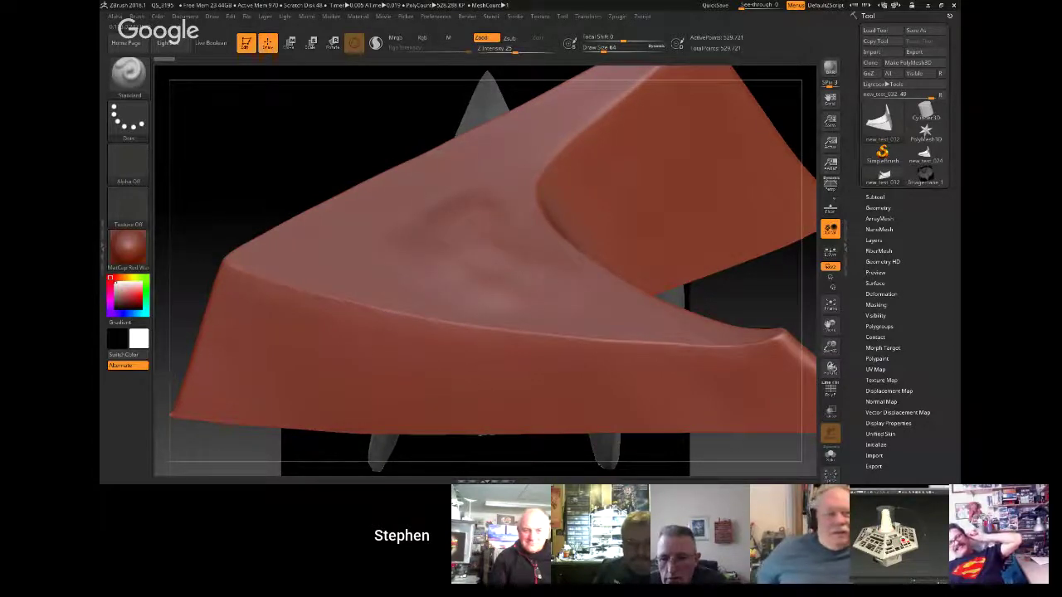
drag(513, 295, 504, 297)
mouse_move(547, 292)
mouse_down()
mouse_move(494, 278)
mouse_move(551, 301)
mouse_up()
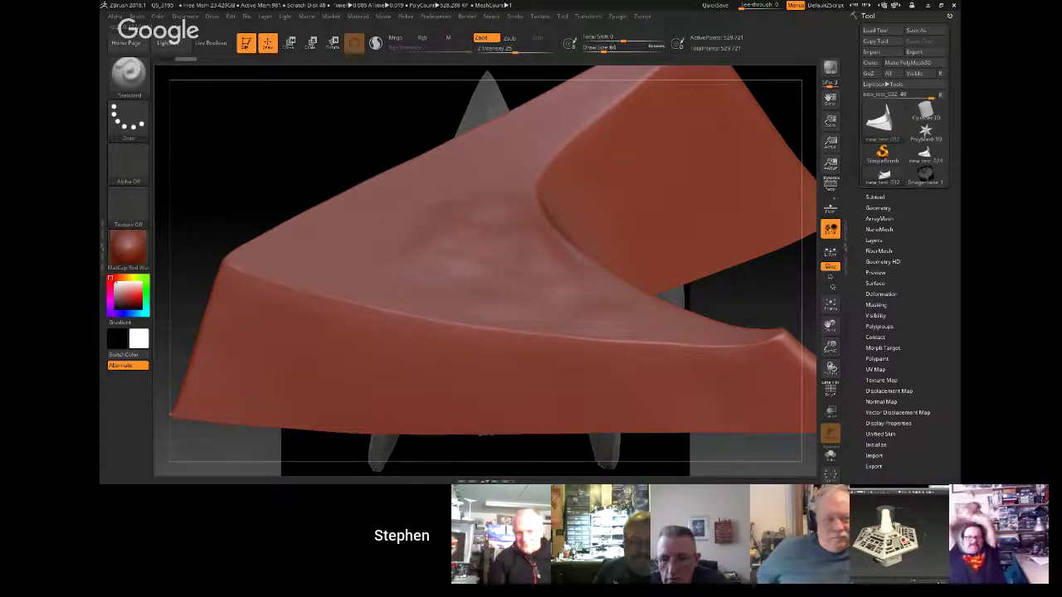
mouse_move(464, 263)
right_down()
mouse_move(498, 270)
mouse_move(501, 229)
right_up()
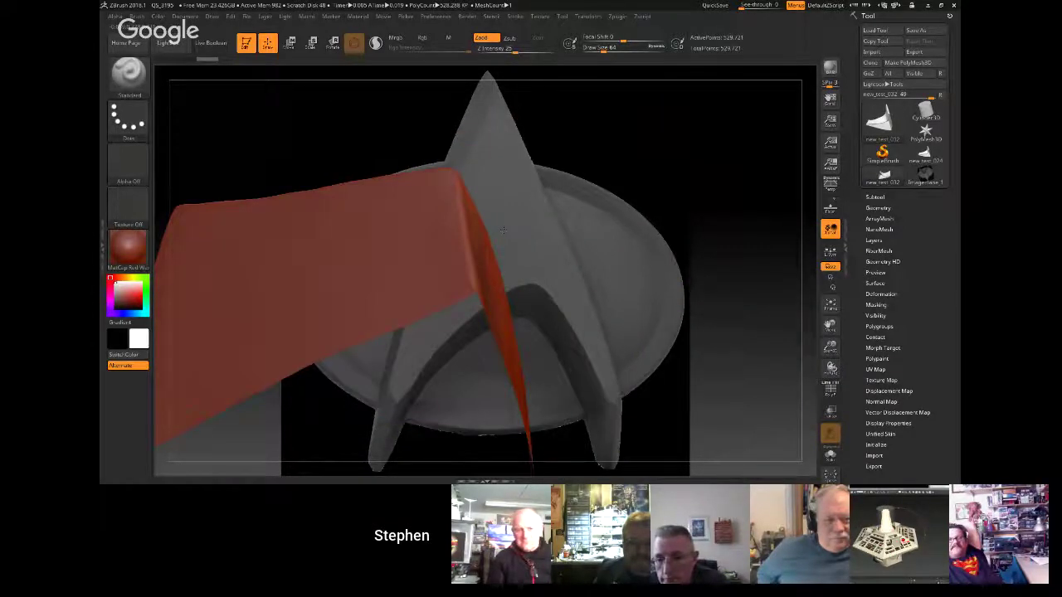
right_drag(502, 229, 349, 86)
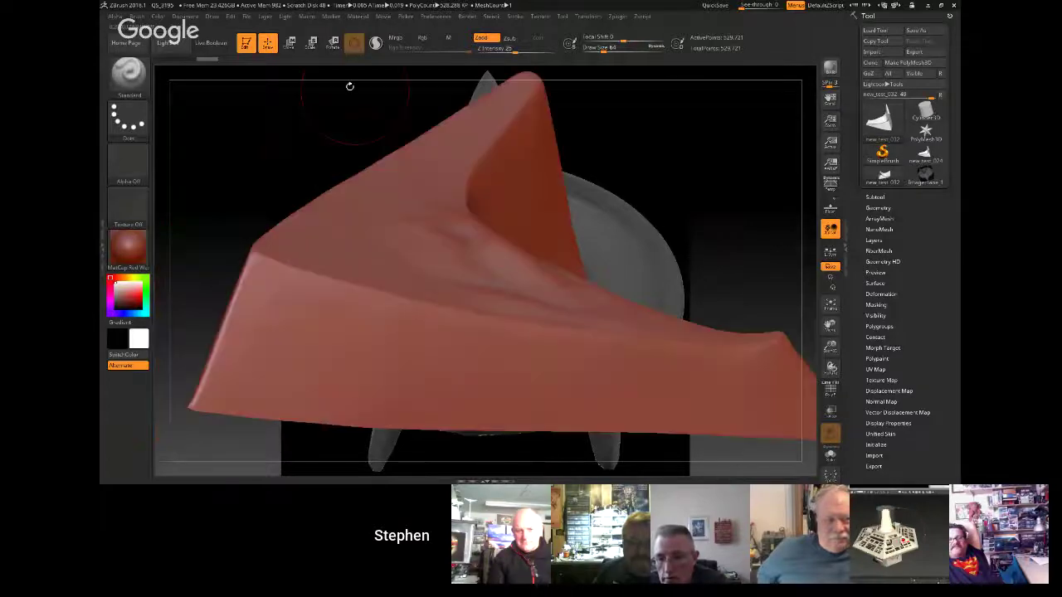
Step: Start a new document, open the QuickSave project QS_3217.ZPR and fit its model in the view
key(comma)
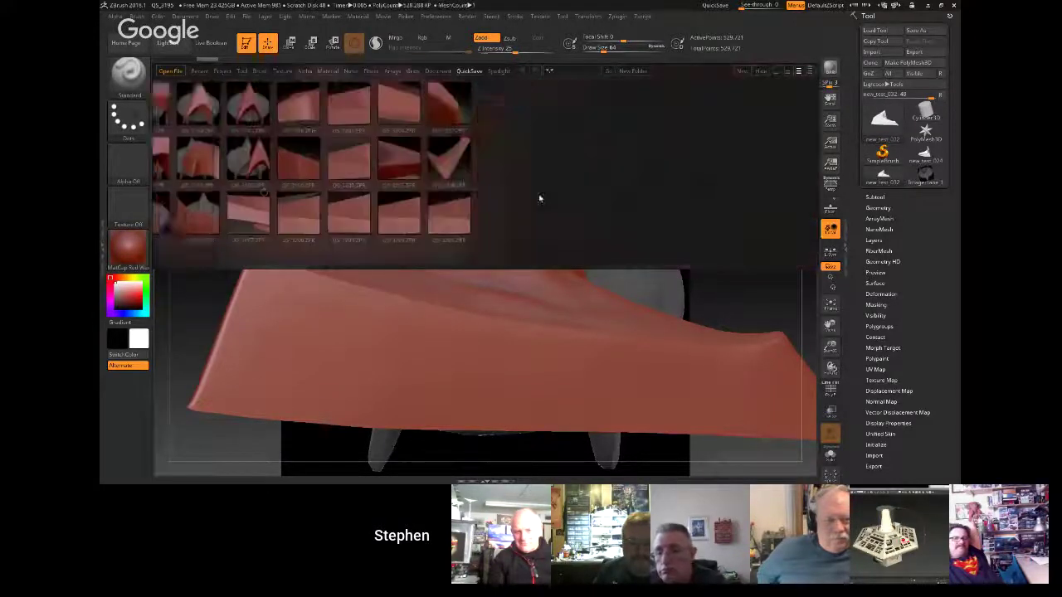
click(187, 16)
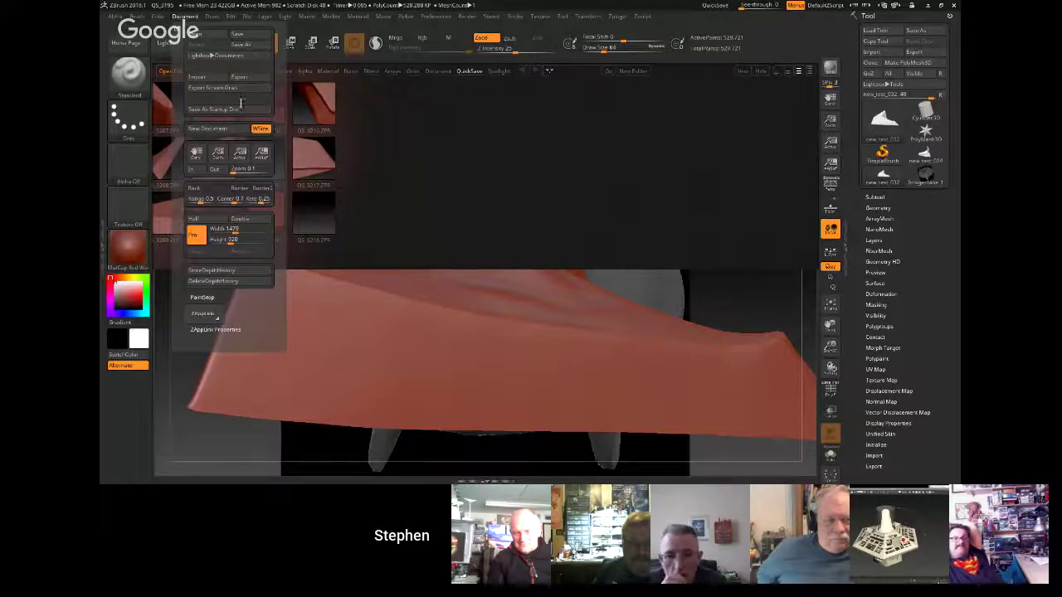
click(245, 131)
click(553, 284)
double_click(313, 166)
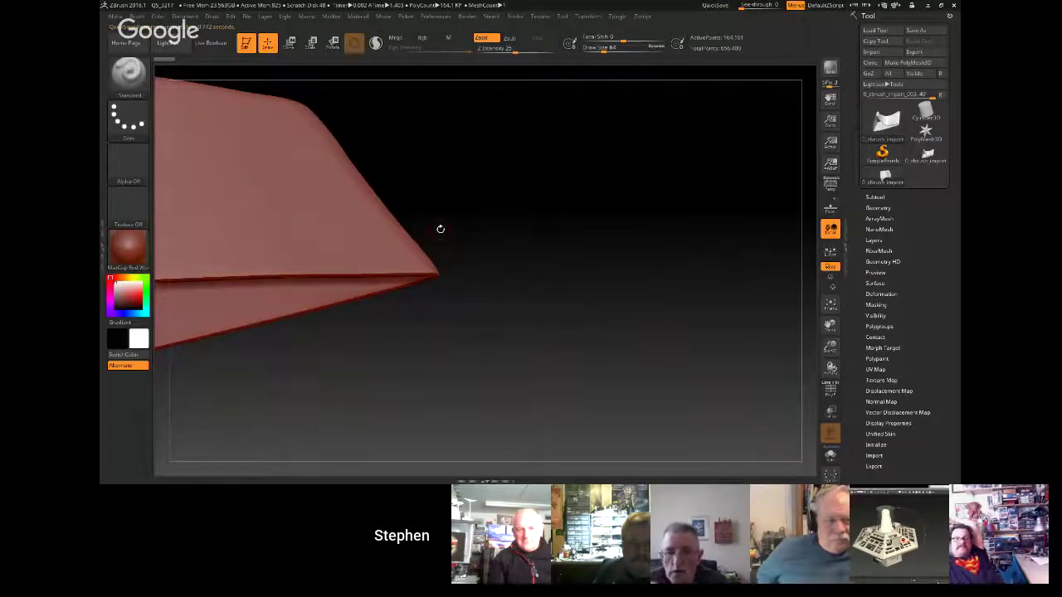
key(f)
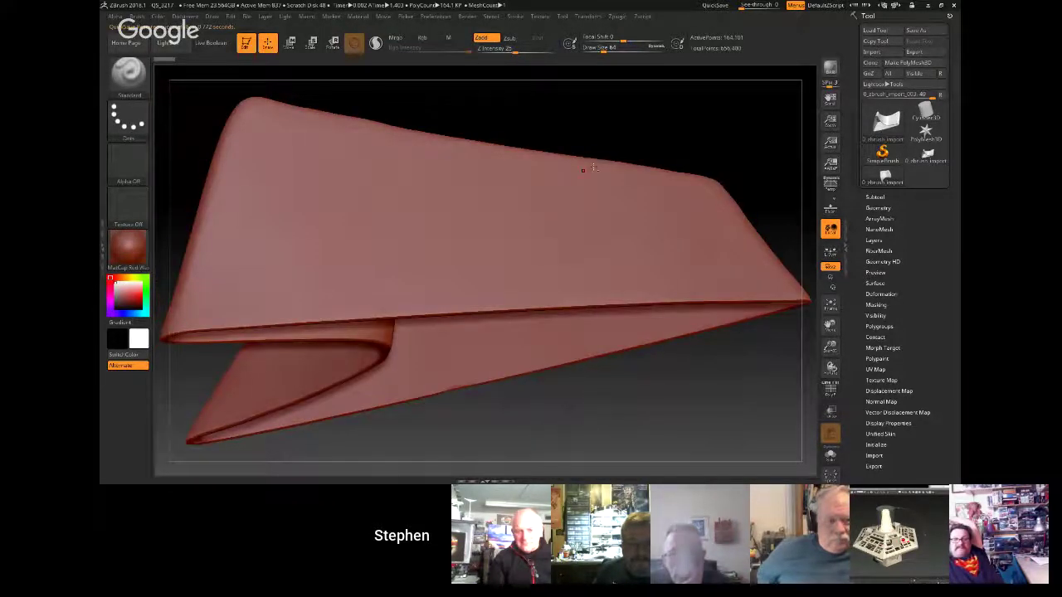
Step: Select the hPolish brush and set its draw size to 542 for the delta-shaped model
drag(619, 154, 599, 234)
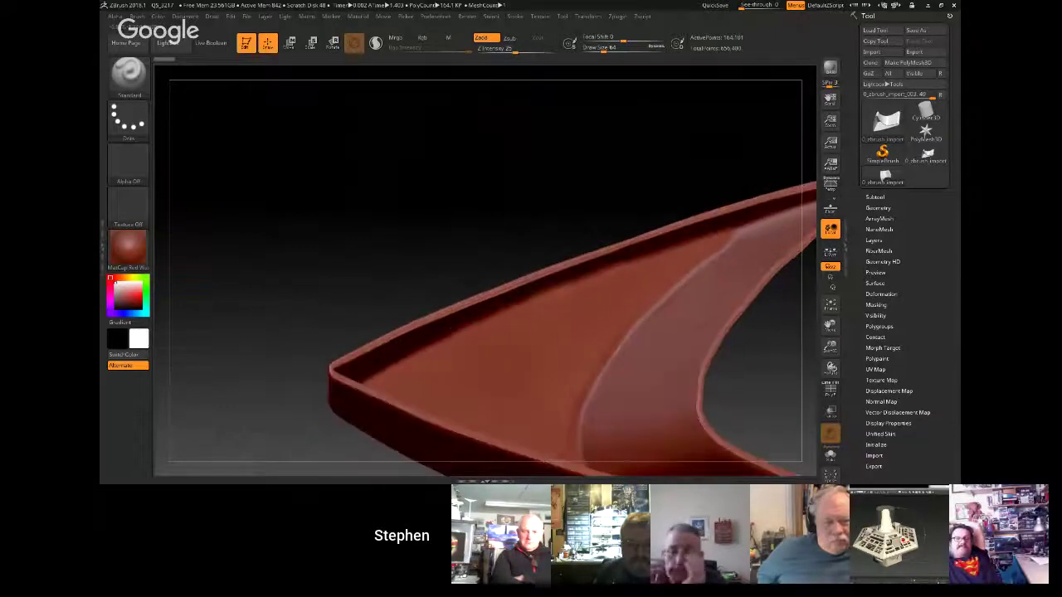
mouse_move(661, 307)
mouse_down()
mouse_move(674, 377)
mouse_move(573, 332)
mouse_move(637, 349)
mouse_move(641, 336)
mouse_move(613, 318)
mouse_up()
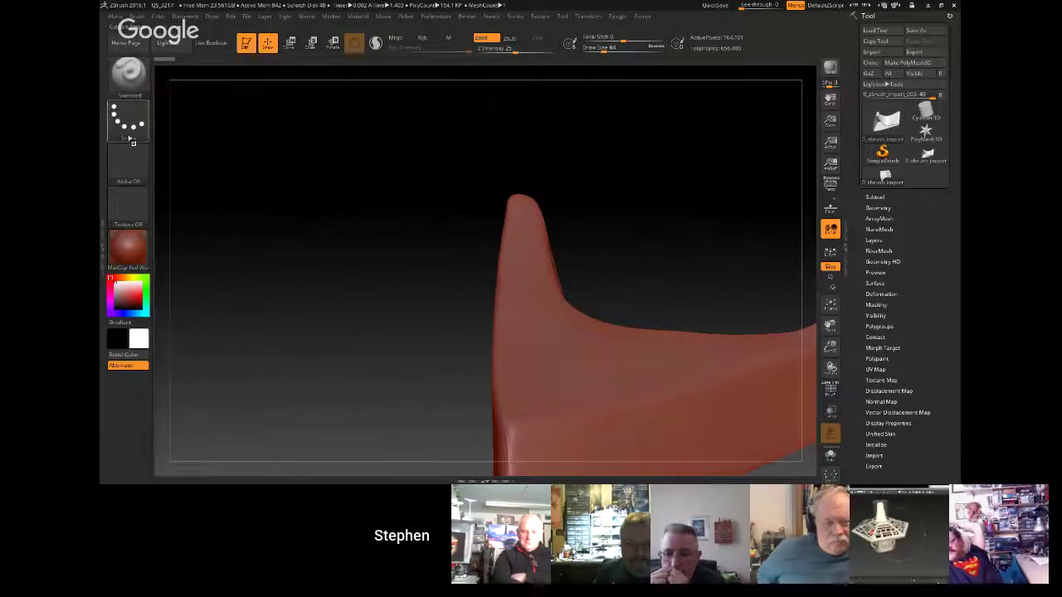
click(131, 79)
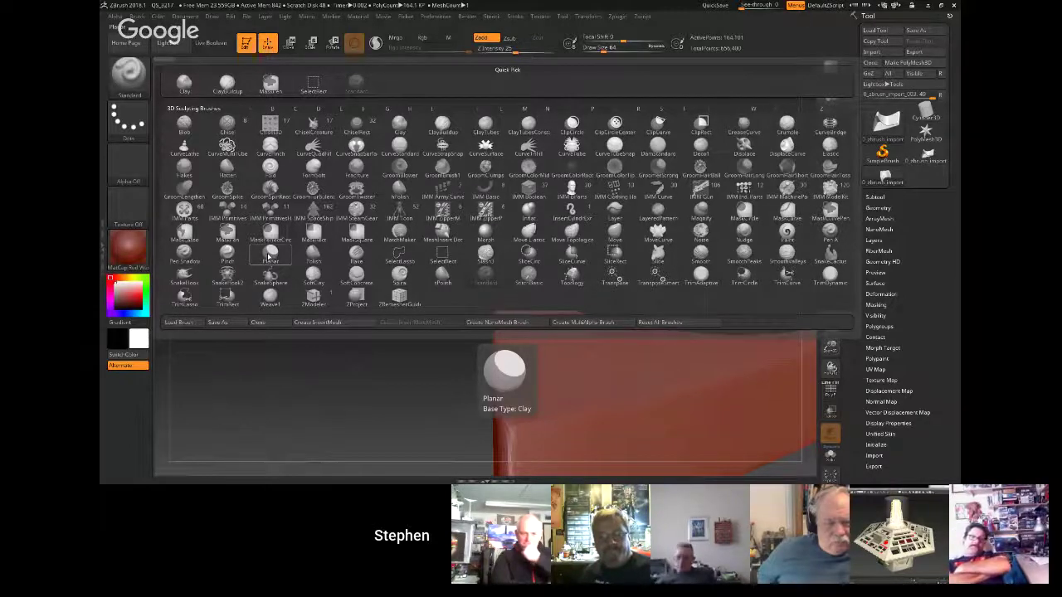
click(399, 191)
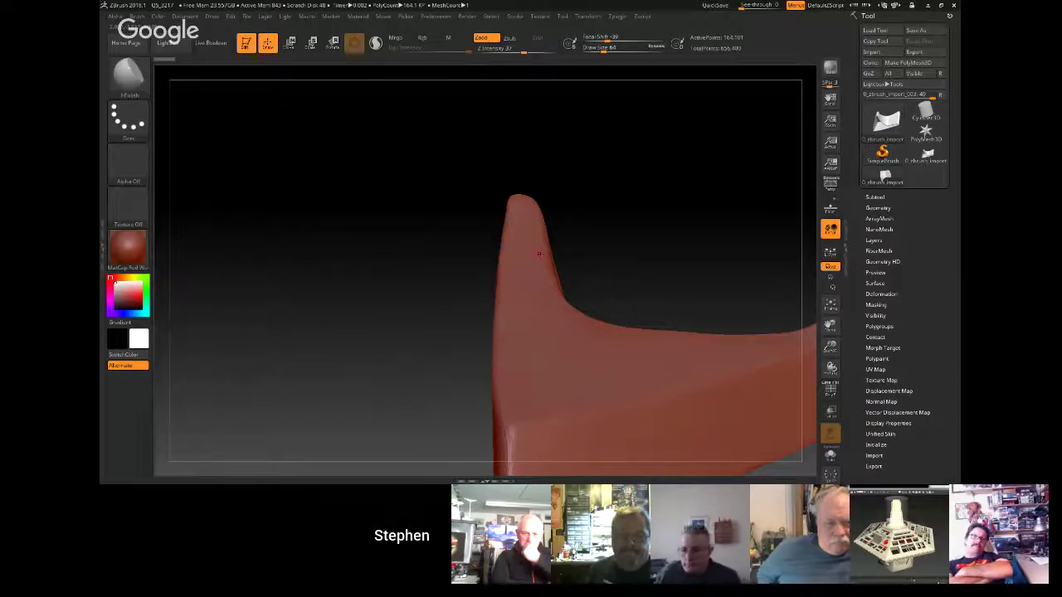
key(f)
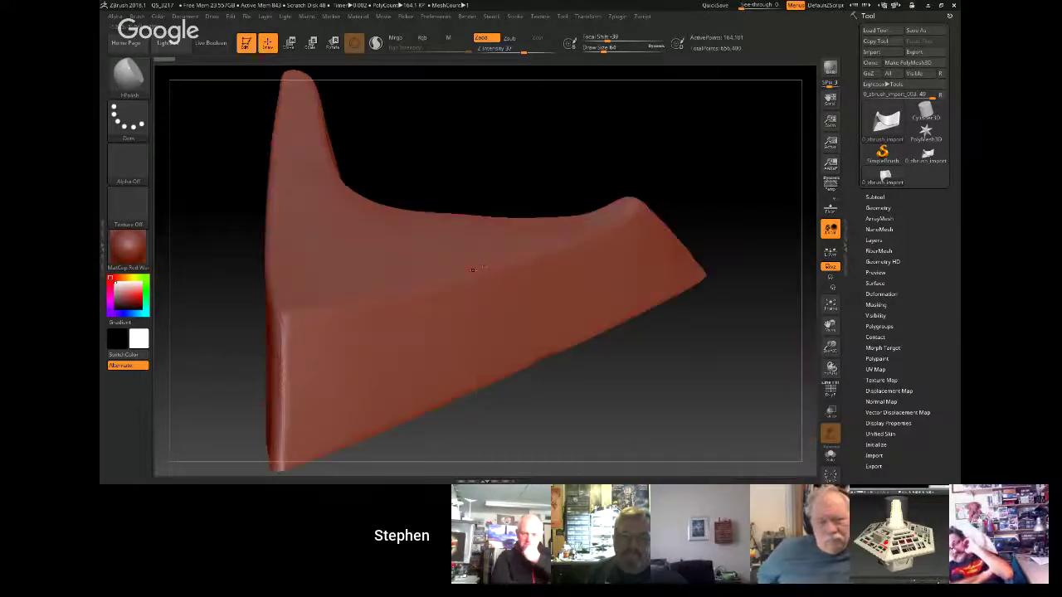
ctrl+right_drag(486, 231, 484, 250)
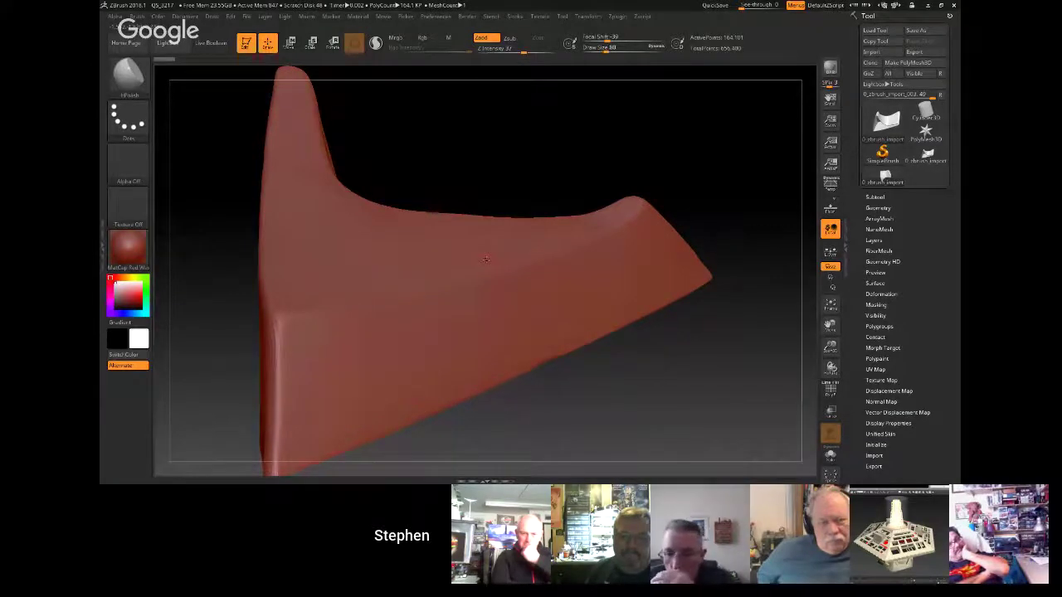
key(space)
drag(475, 251, 492, 252)
key(o)
right_drag(508, 233, 500, 282)
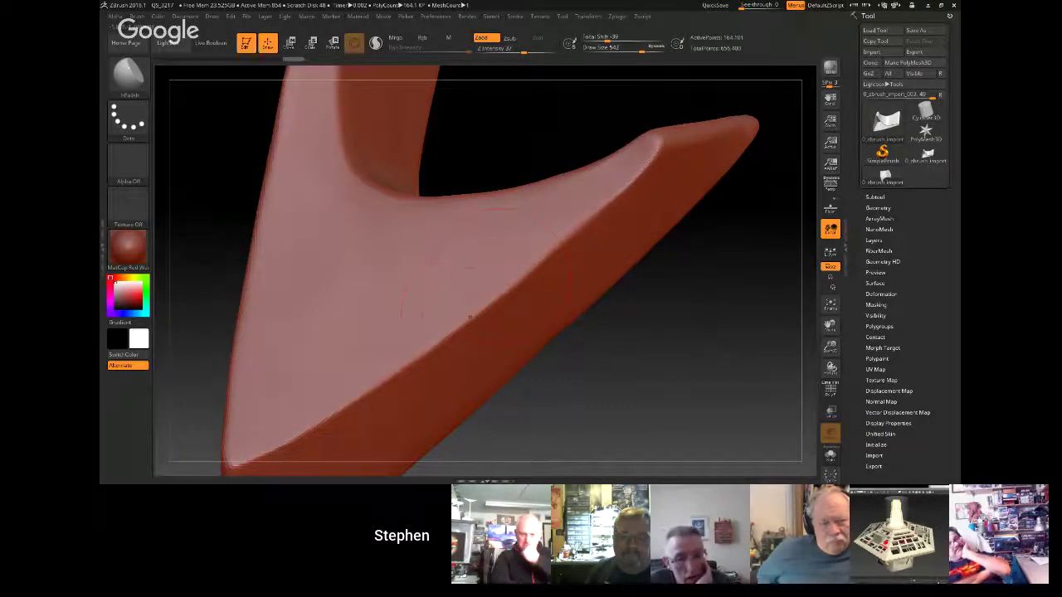
Step: Examine the delta's flat face, outer side walls, tips and inner arch from several angles, close up and at a distance
right_drag(473, 319, 508, 322)
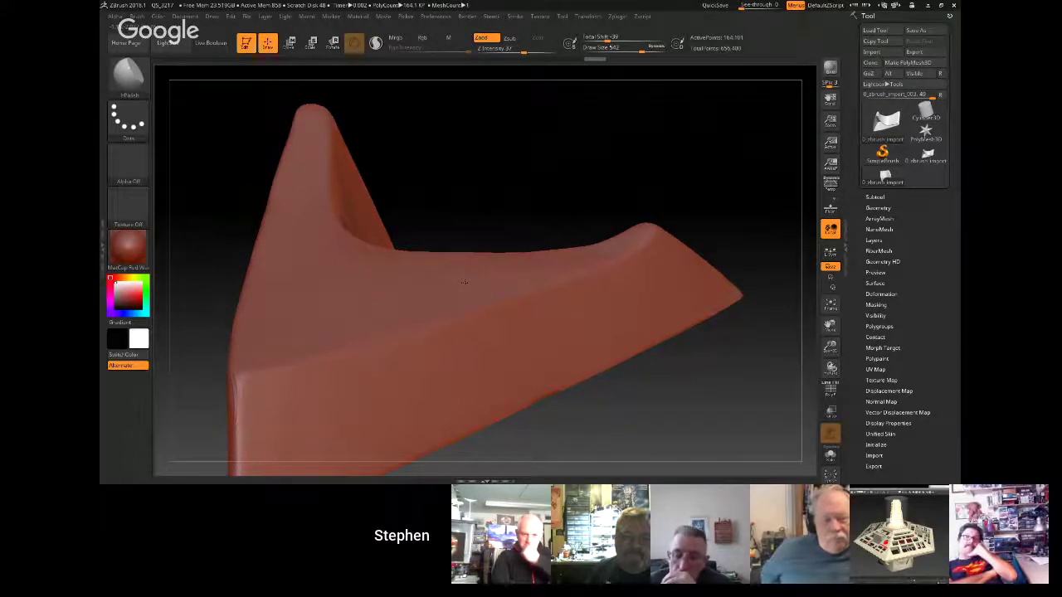
drag(497, 191, 585, 207)
mouse_move(395, 289)
right_down()
mouse_move(421, 280)
mouse_move(411, 287)
right_up()
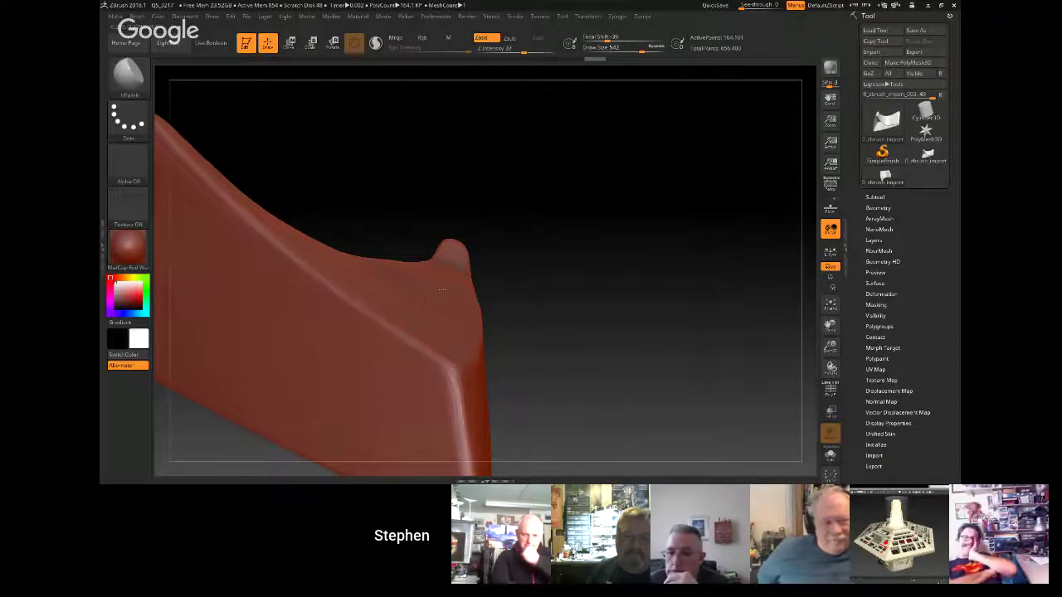
right_drag(470, 300, 346, 314)
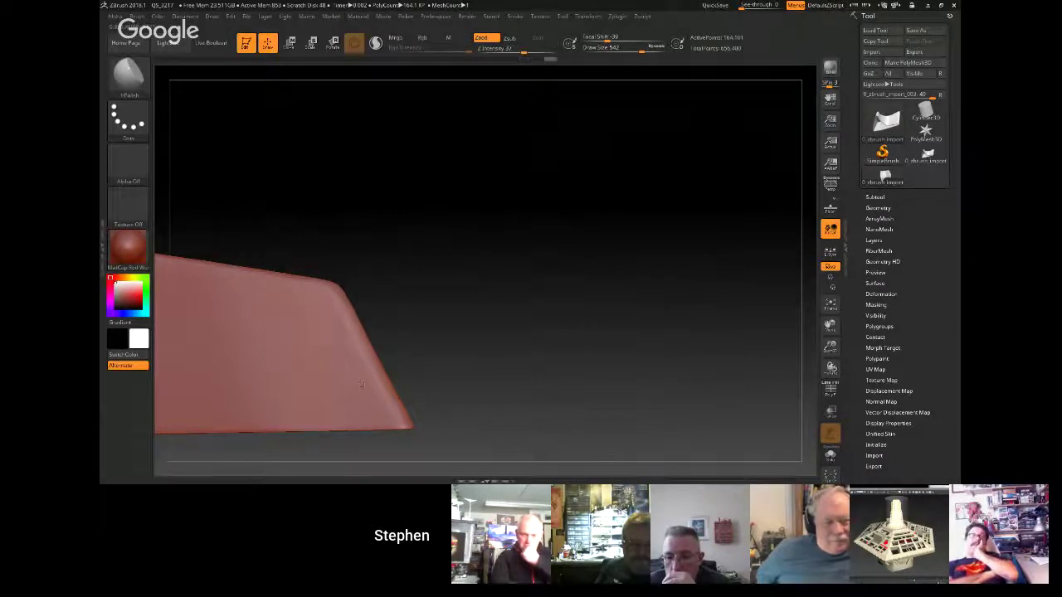
mouse_move(398, 294)
mouse_down()
mouse_move(682, 246)
mouse_move(527, 241)
mouse_move(611, 221)
mouse_move(592, 247)
mouse_move(574, 244)
mouse_move(618, 245)
mouse_up()
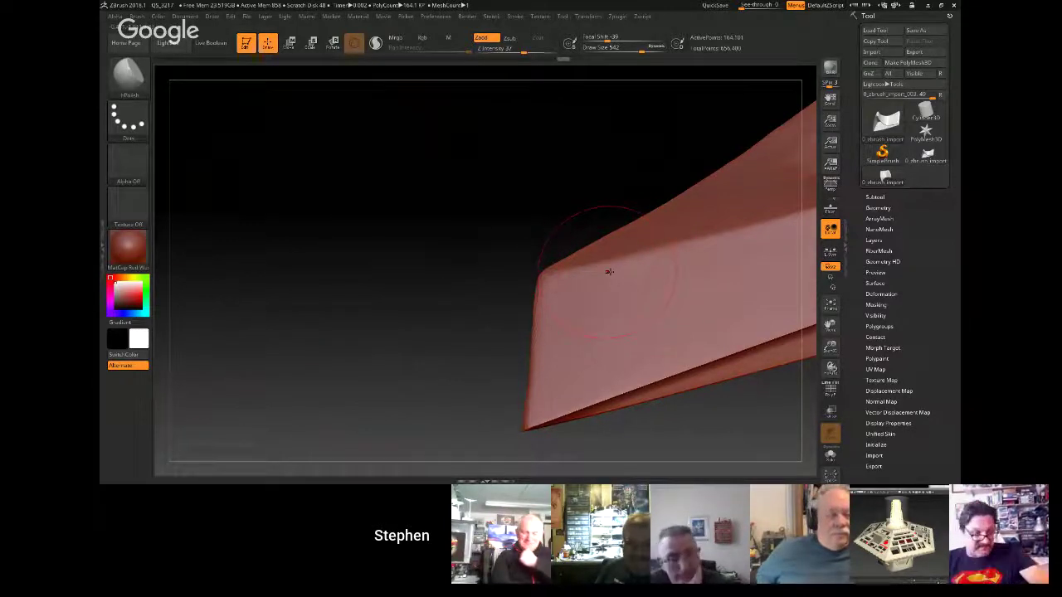
key(f)
mouse_move(682, 311)
mouse_down()
mouse_move(682, 292)
mouse_move(678, 327)
mouse_up()
right_drag(677, 327, 633, 233)
right_drag(544, 190, 514, 229)
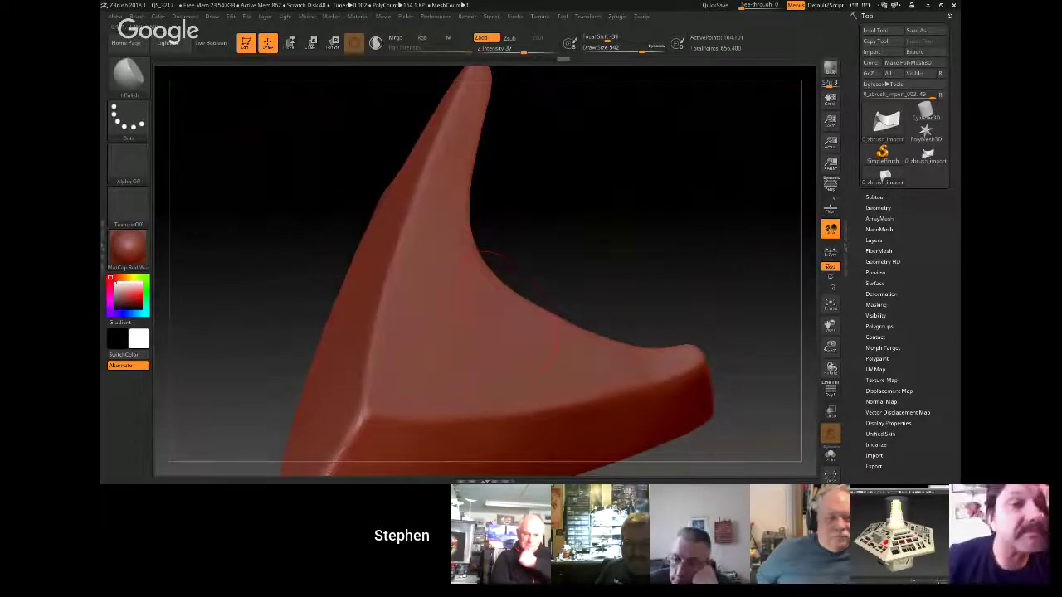
right_drag(514, 228, 454, 253)
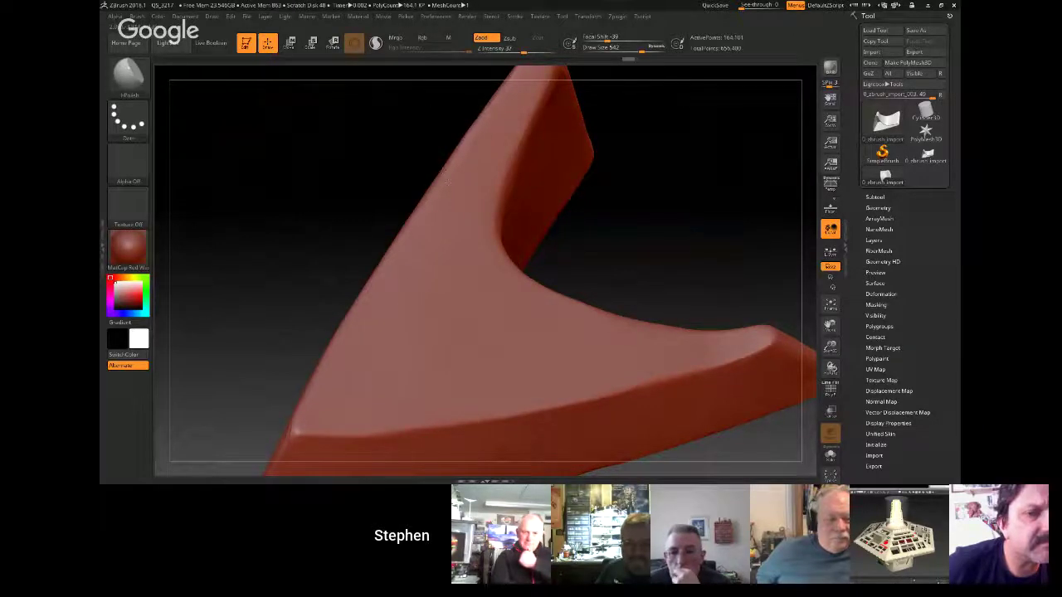
right_drag(438, 232, 365, 179)
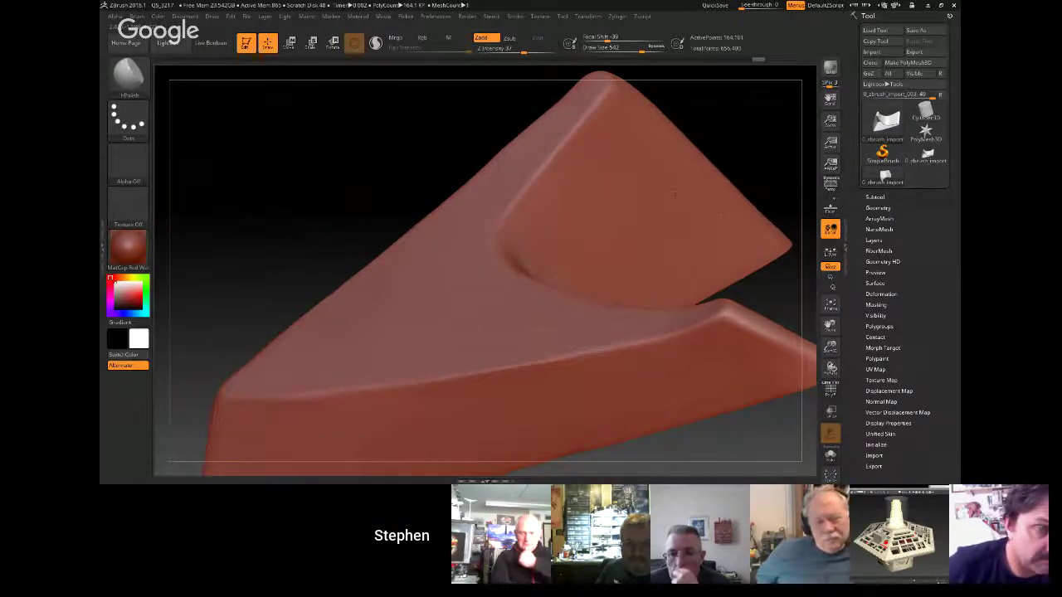
right_drag(687, 224, 639, 162)
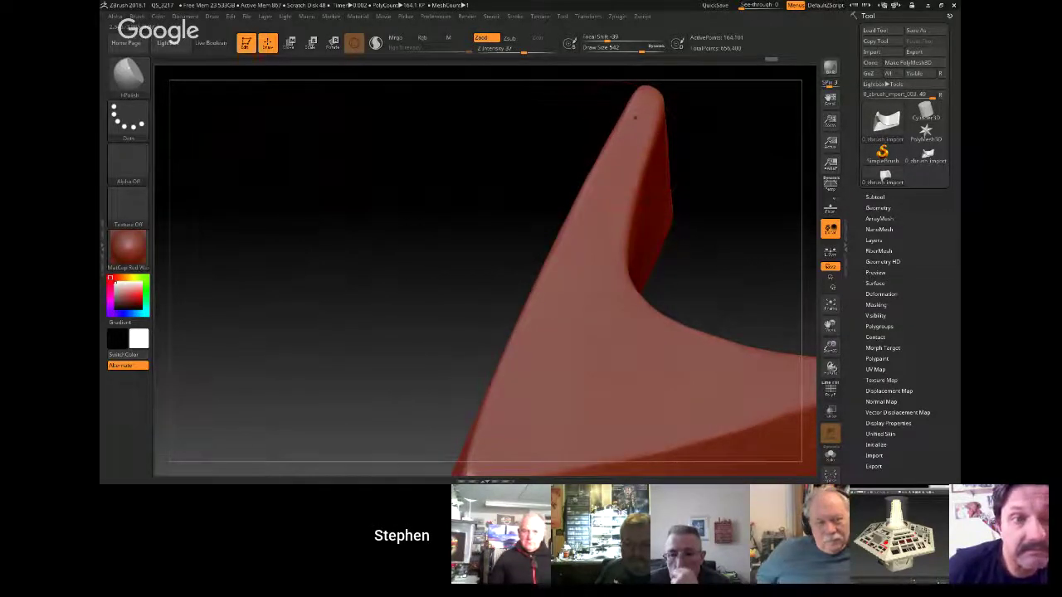
right_drag(543, 313, 614, 284)
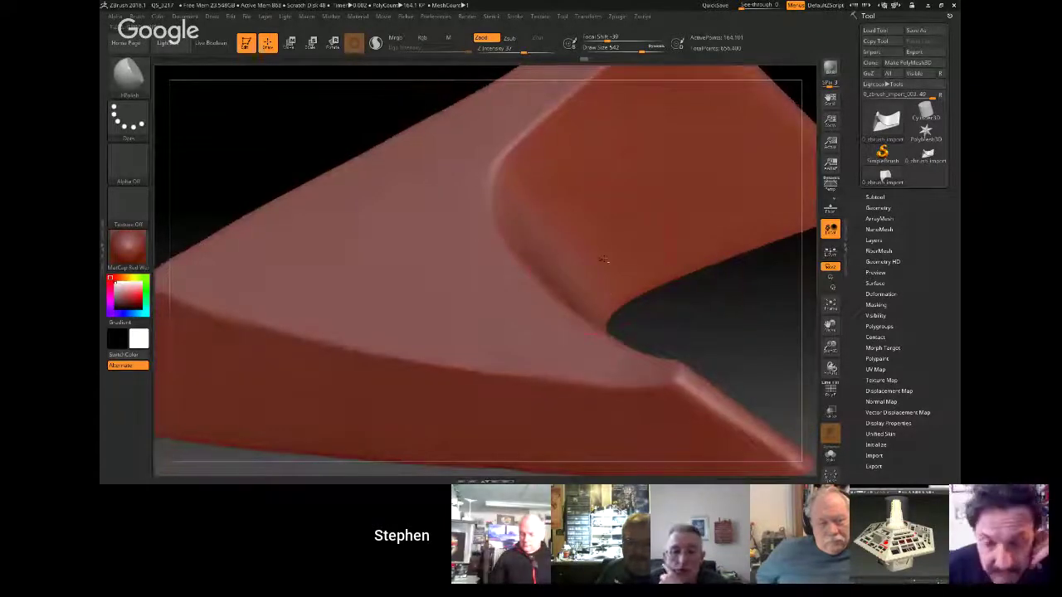
key(ctrl+z)
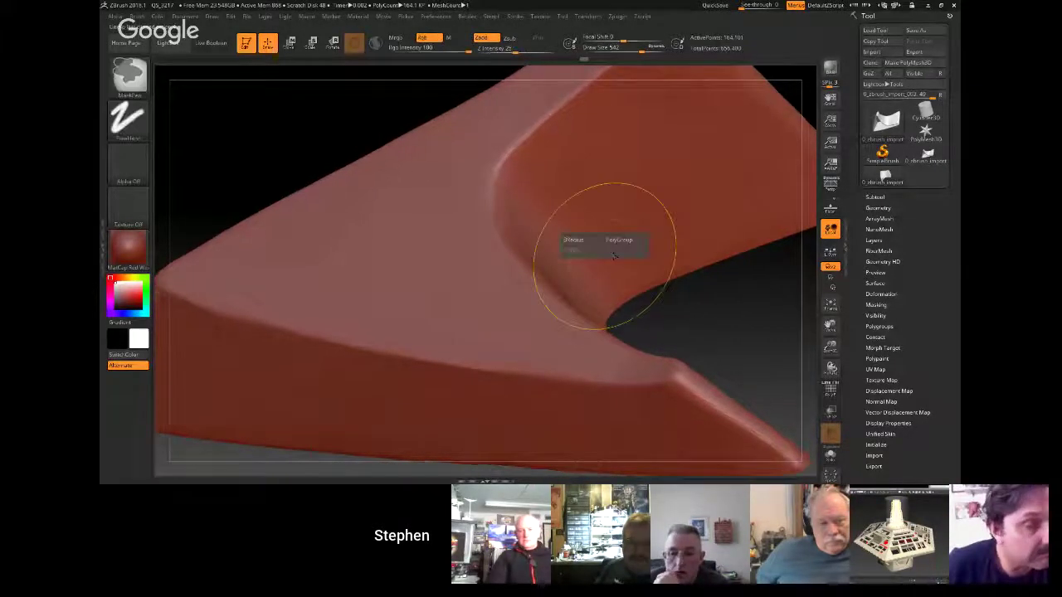
mouse_move(574, 261)
ctrl+right_down()
mouse_move(554, 249)
mouse_move(526, 254)
mouse_move(518, 236)
mouse_move(495, 249)
ctrl+right_up()
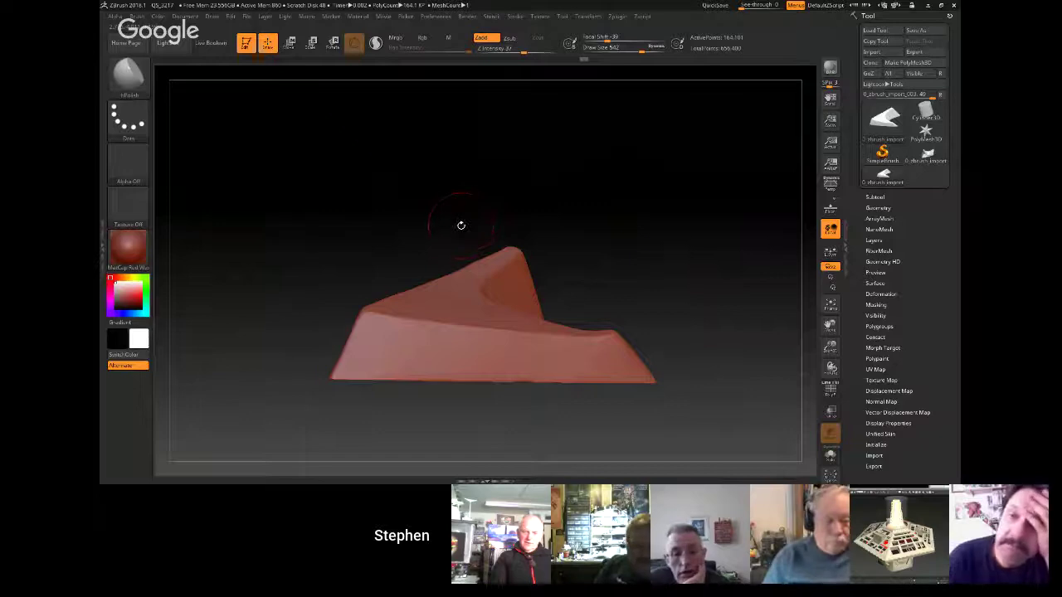
Step: Open the QuickSave project QS_3185.ZPR, discarding the changes to the current project
click(166, 42)
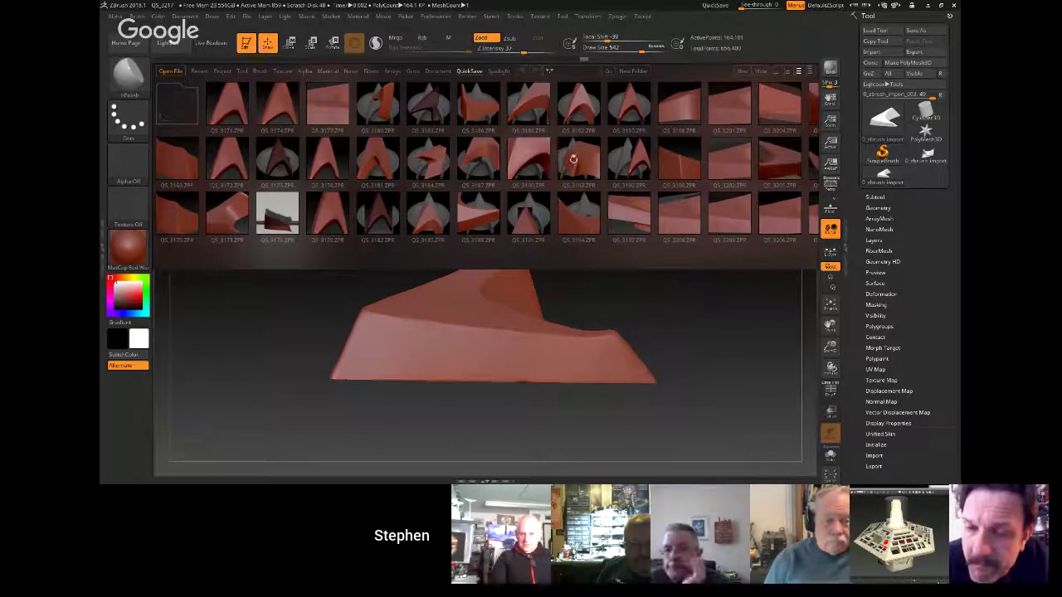
click(432, 212)
click(432, 212)
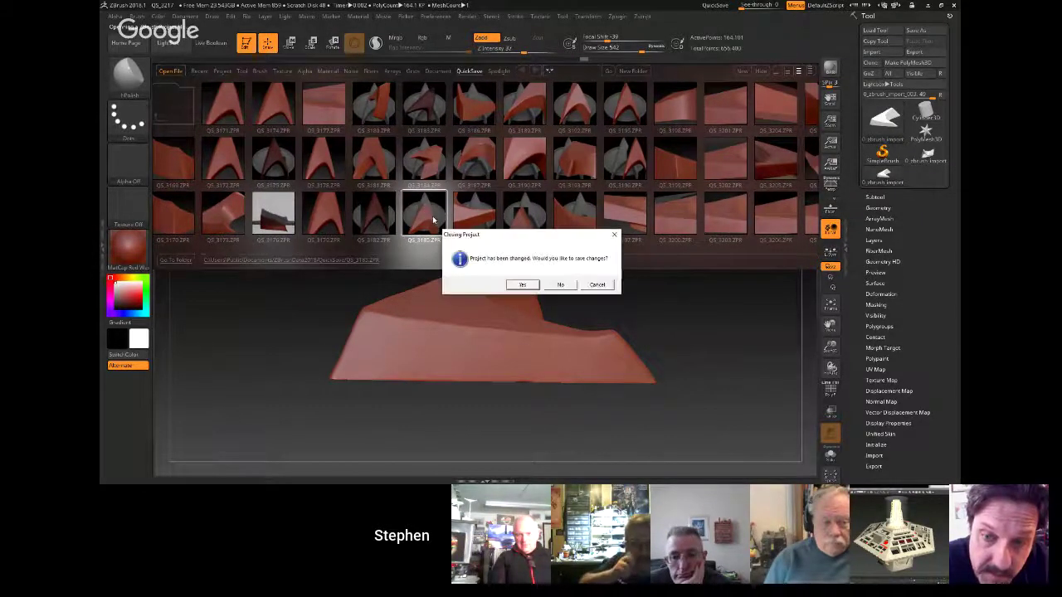
click(550, 282)
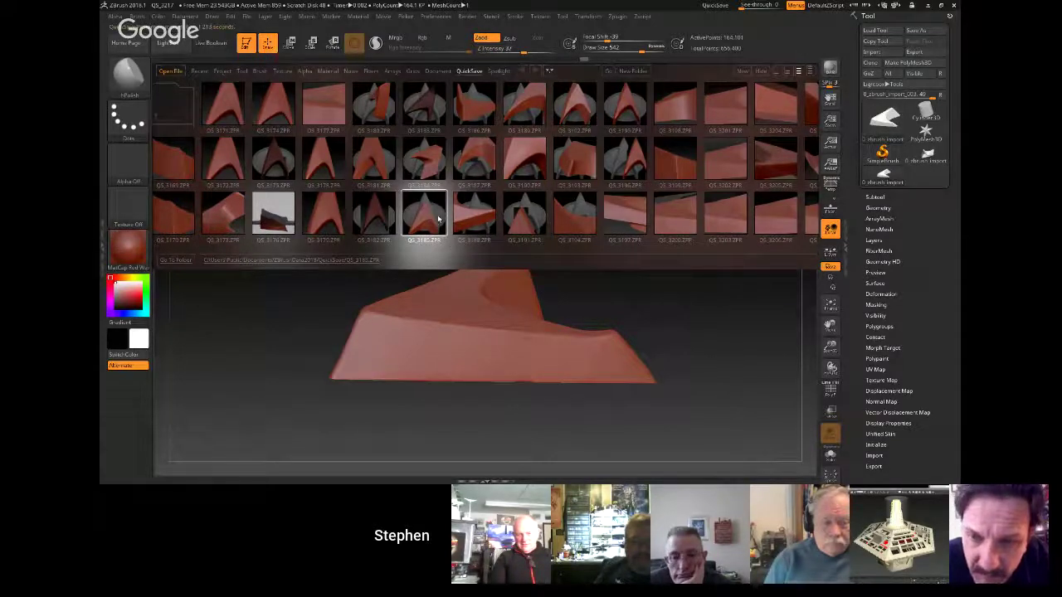
click(438, 219)
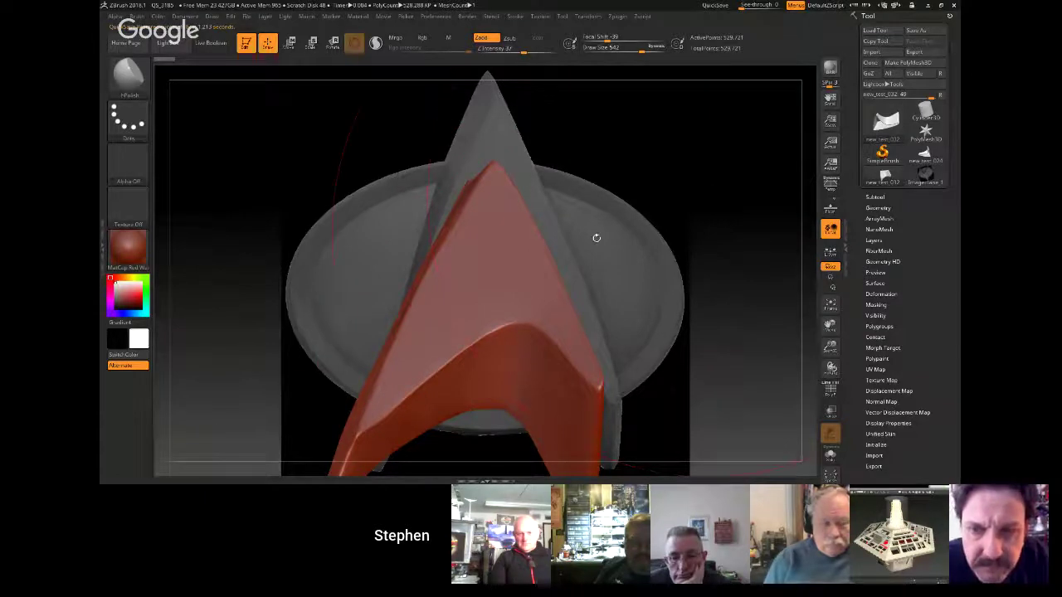
Step: Compare the delta model with the badge reference image by viewing it from the front beside the image and from its arched end
right_drag(493, 277, 765, 278)
drag(755, 279, 386, 232)
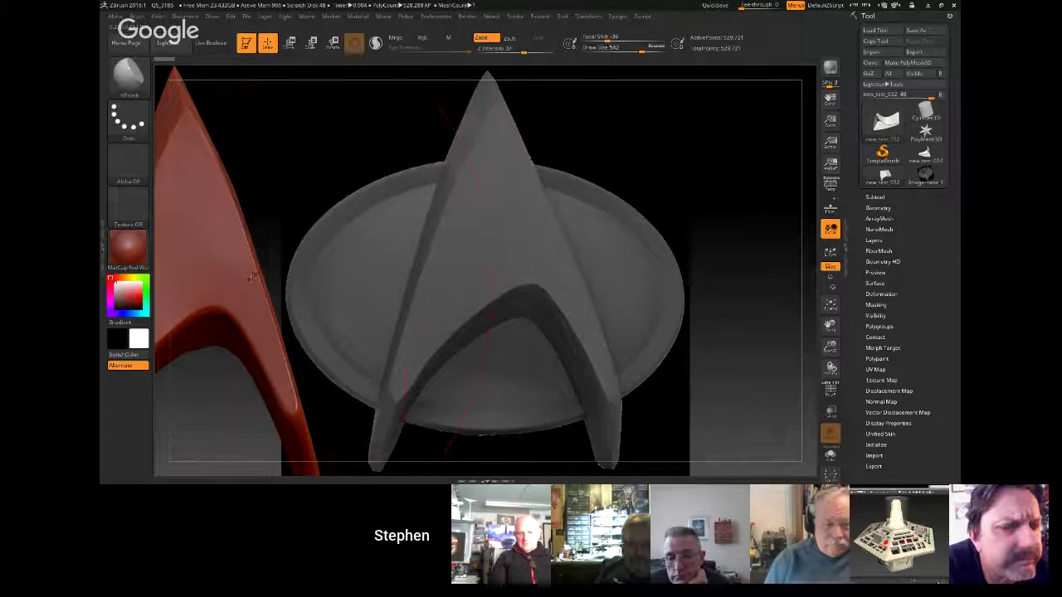
mouse_move(257, 273)
alt+right_down()
mouse_move(376, 259)
mouse_move(352, 256)
alt+right_up()
drag(352, 257, 326, 249)
drag(342, 250, 374, 258)
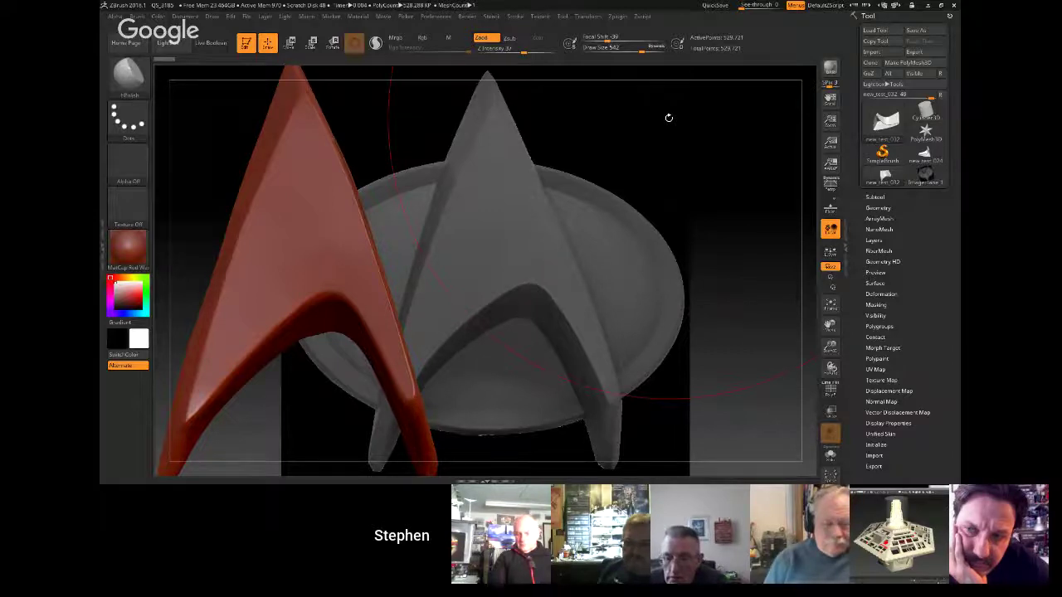
right_drag(375, 370, 361, 313)
drag(360, 312, 355, 305)
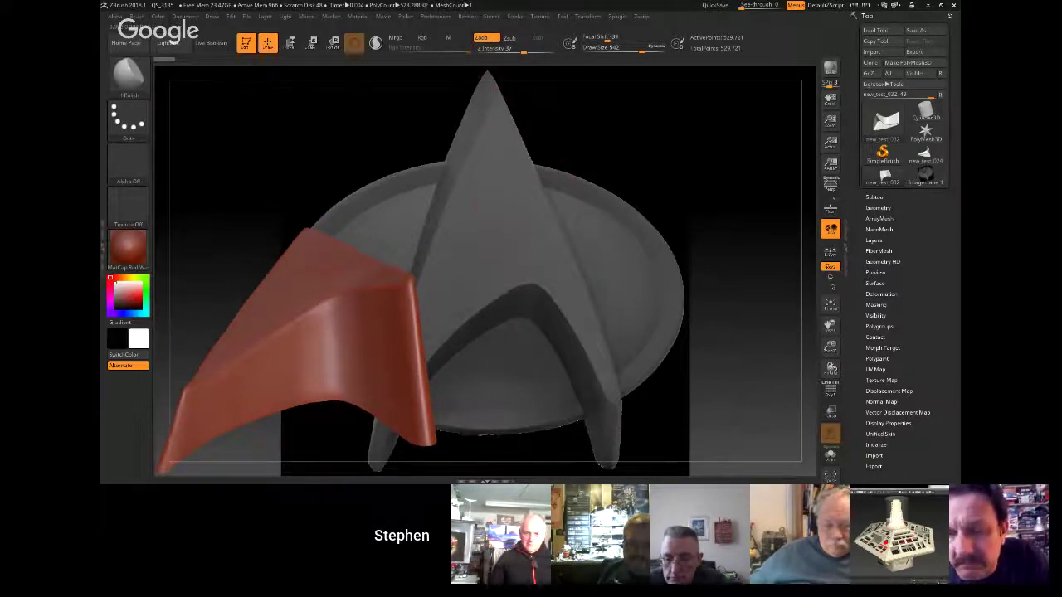
alt+right_drag(328, 313, 512, 135)
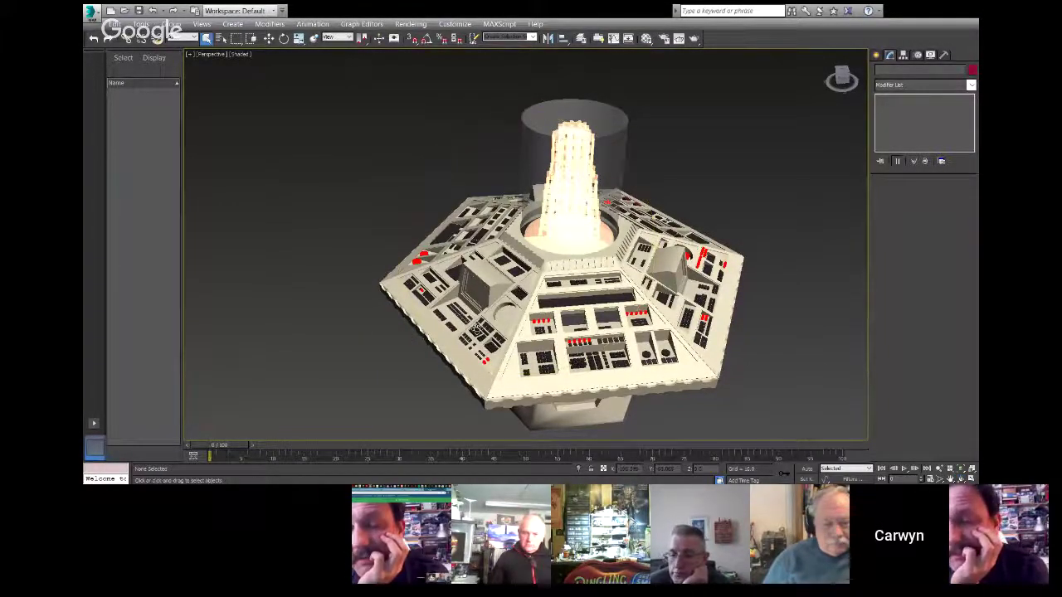
Step: Switch to 3ds Max and examine the hexagonal control console from around its sides, then its front control panel close up
click(960, 479)
drag(610, 316, 551, 308)
scroll(487, 291, up, 3)
mouse_move(477, 306)
mouse_down()
mouse_move(533, 306)
mouse_move(469, 309)
mouse_move(475, 295)
mouse_up()
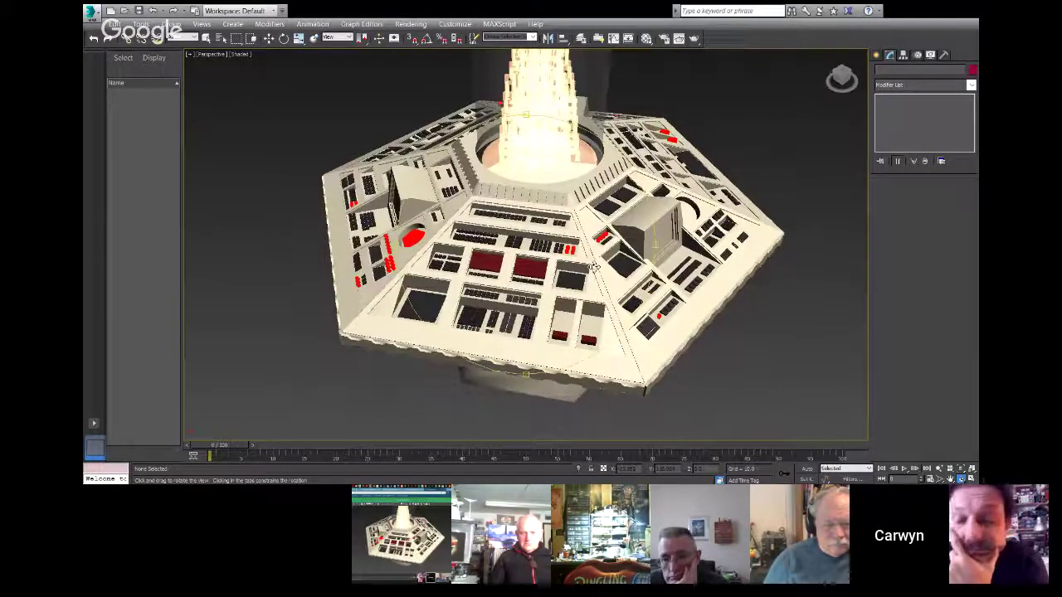
scroll(418, 296, up, 3)
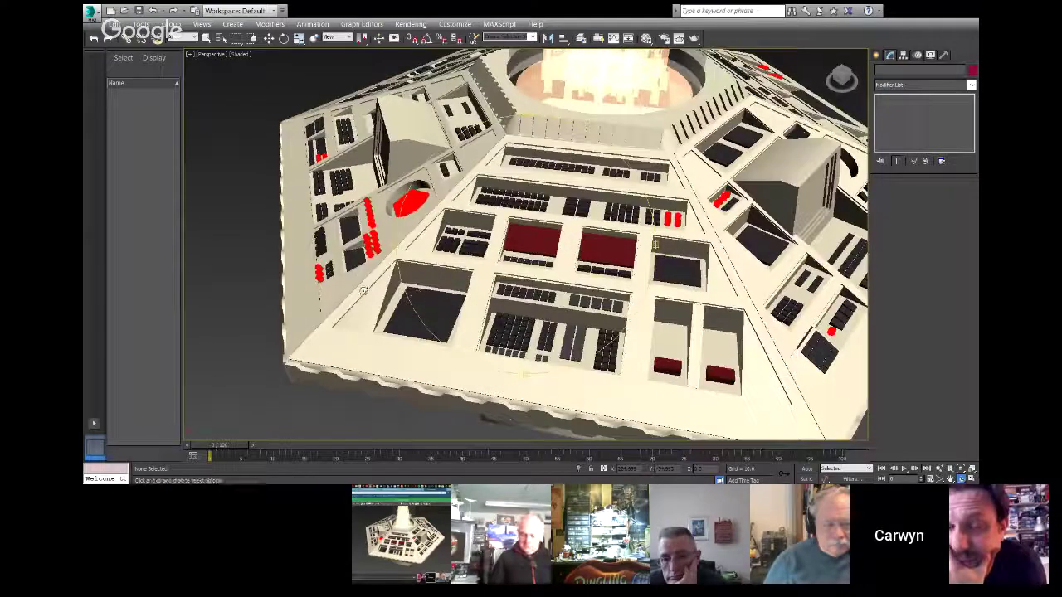
Step: Select the console's main body, its scalloped edge trim and the body again to inspect how the rim is built
right_click(417, 296)
click(360, 289)
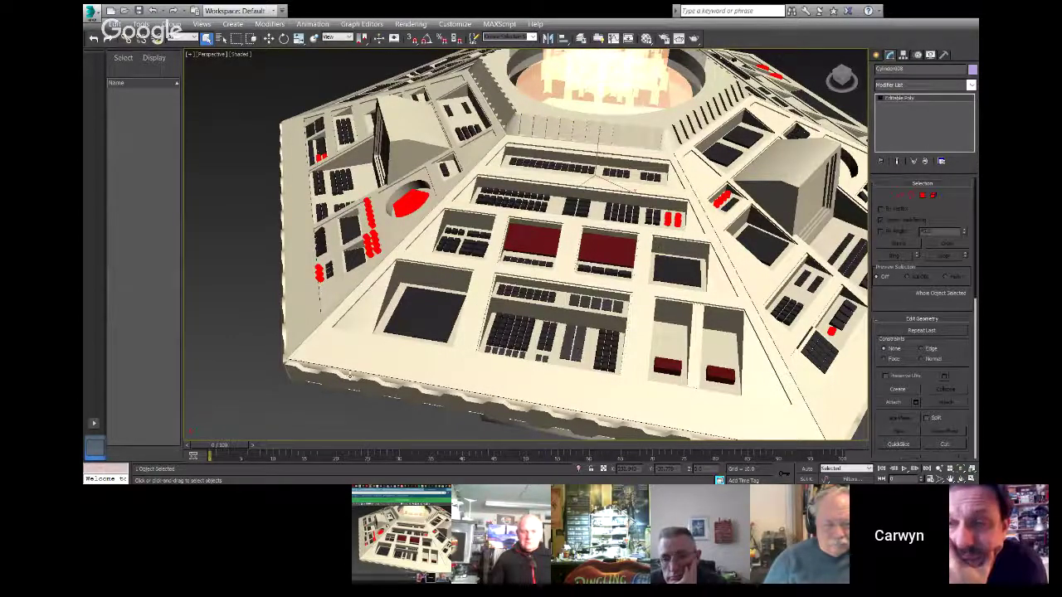
click(349, 380)
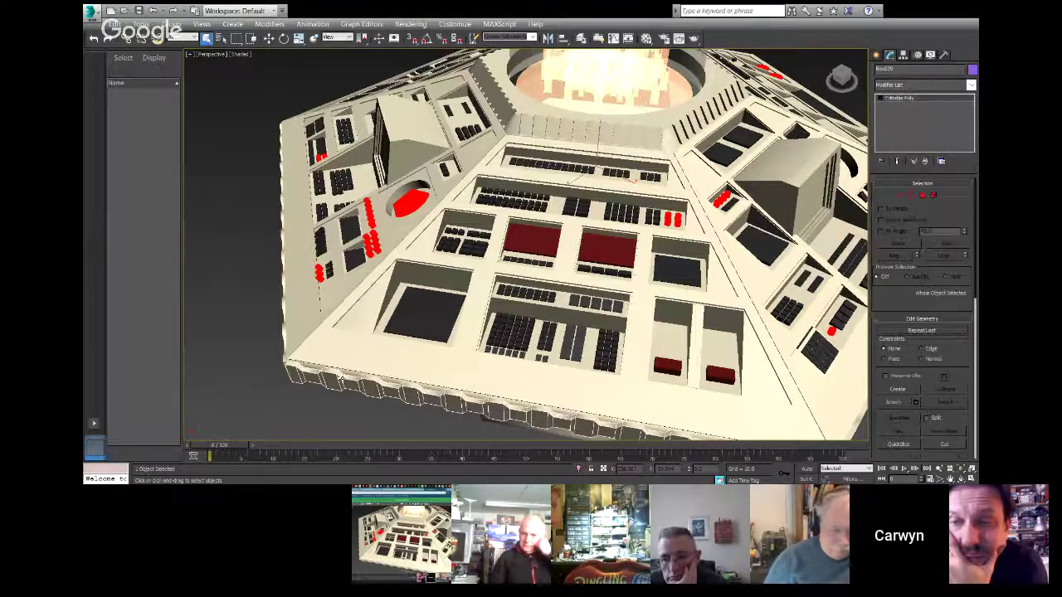
scroll(341, 378, down, 5)
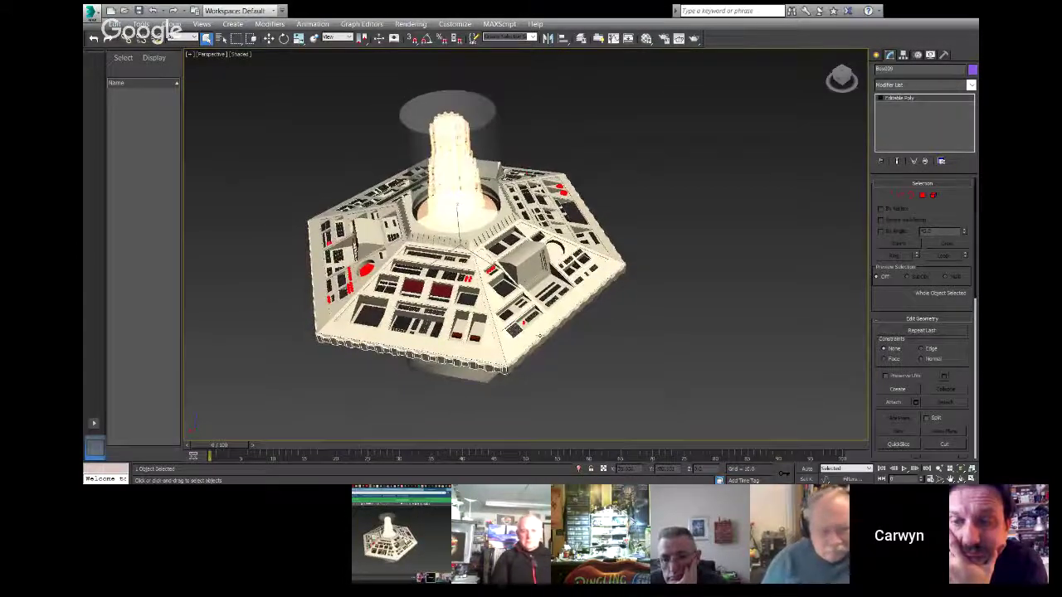
click(517, 380)
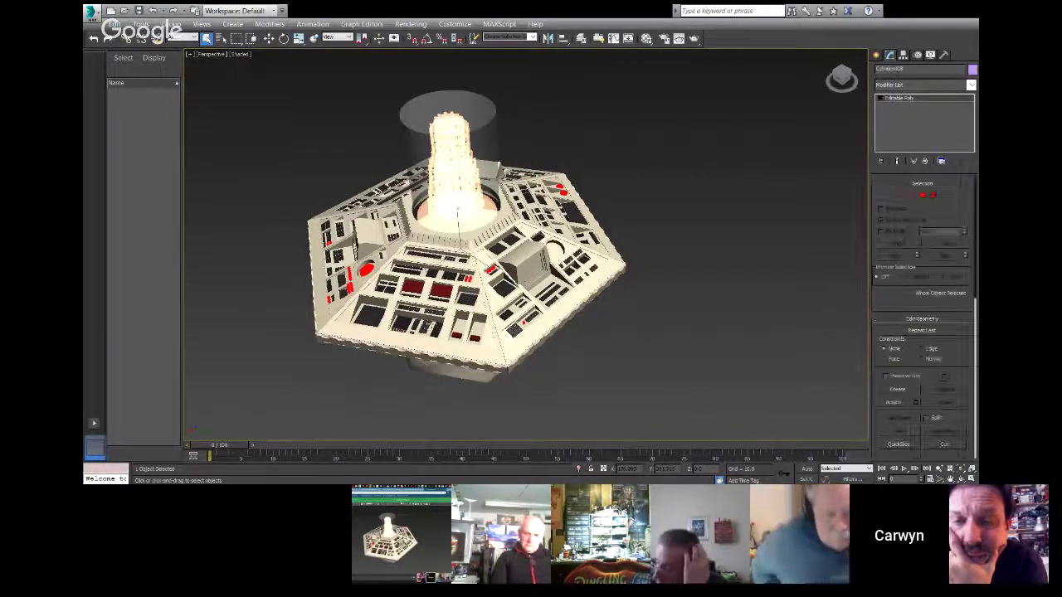
middle_drag(420, 314, 461, 342)
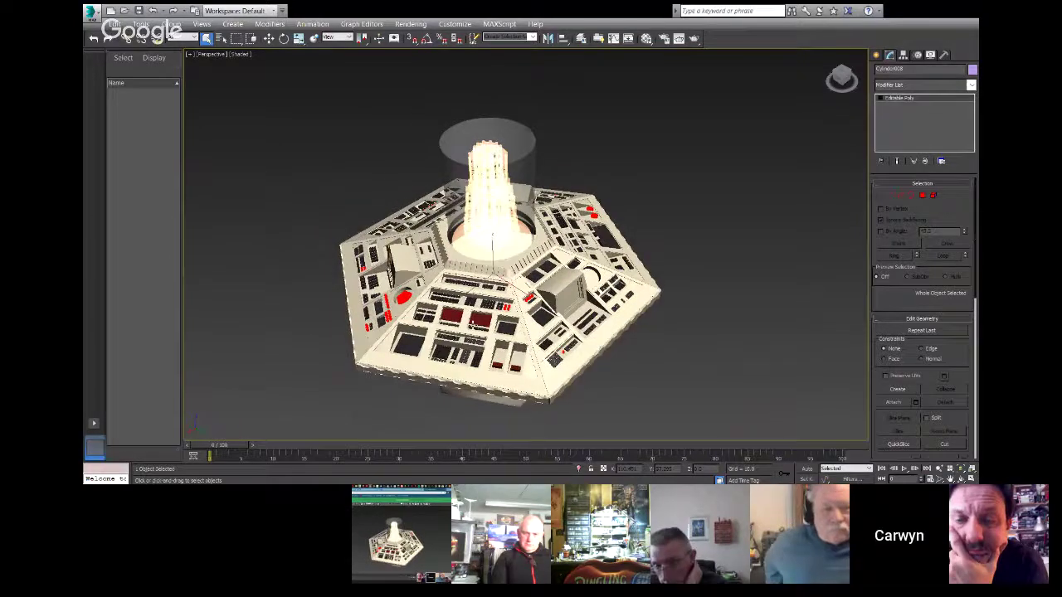